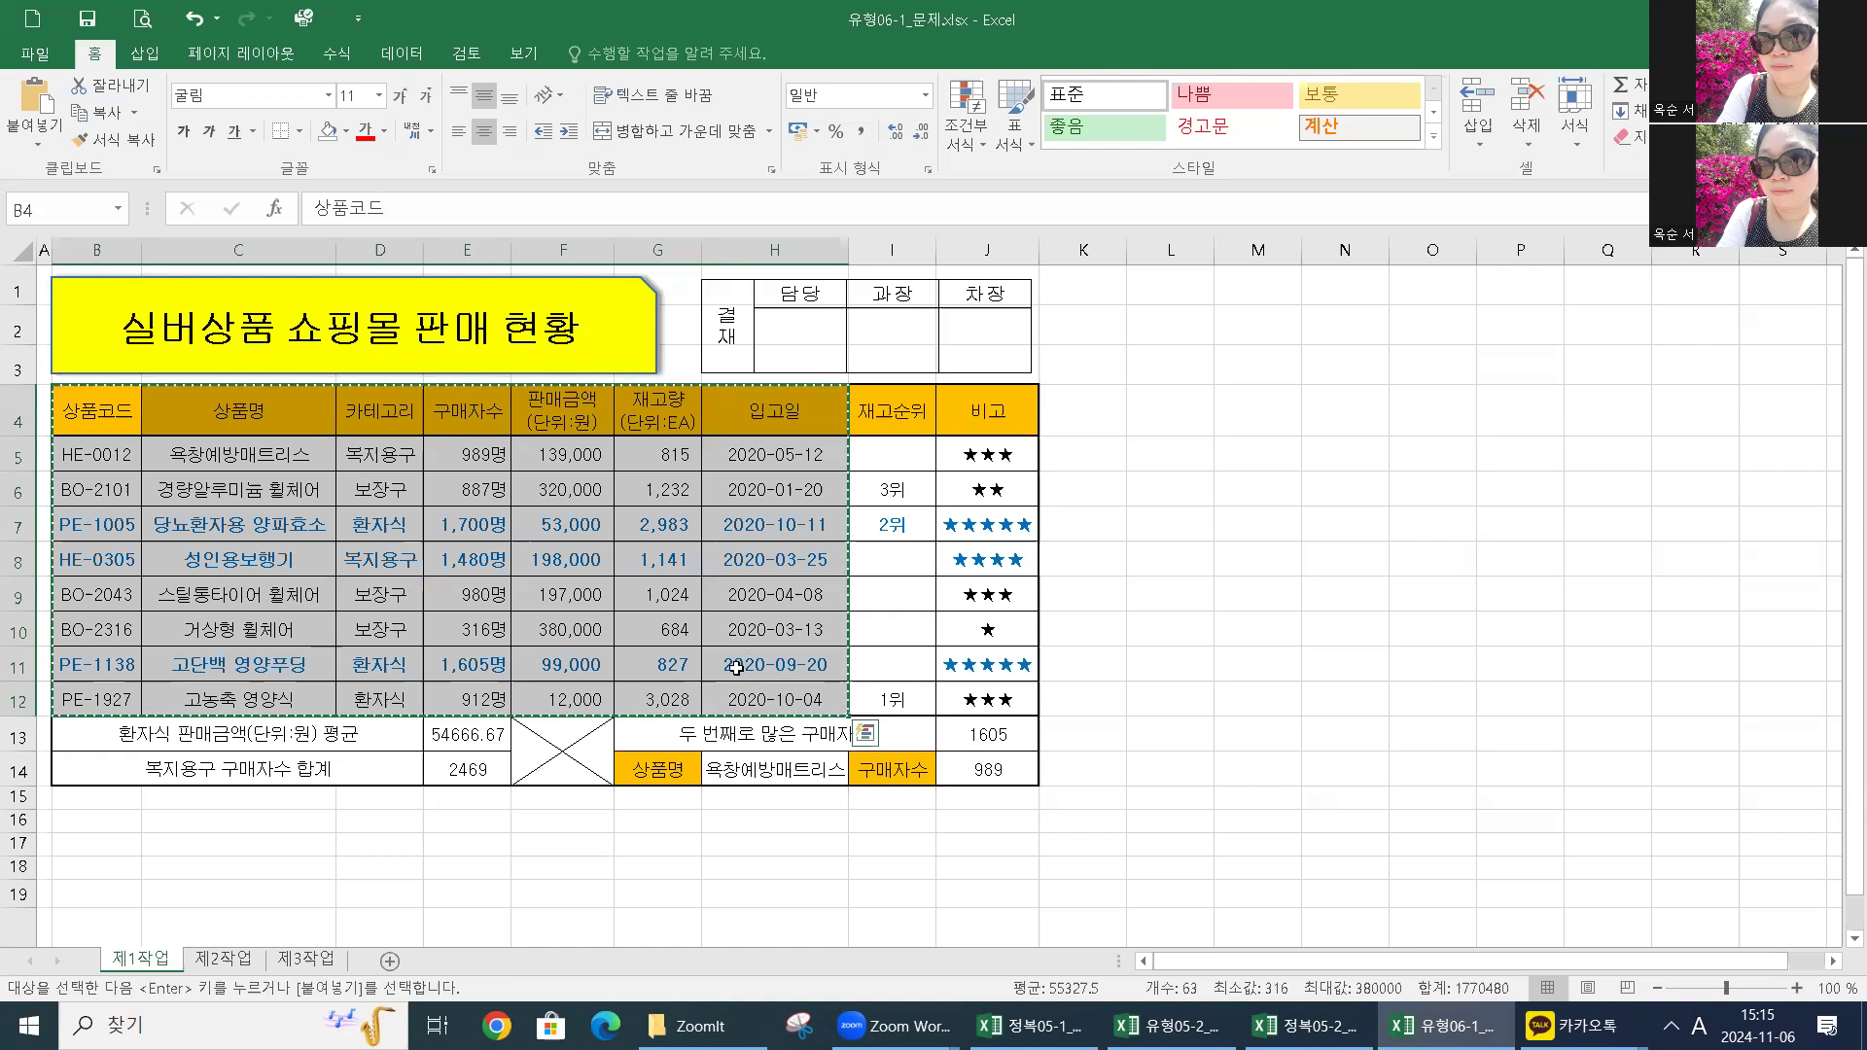
Step: Paste the copied product table into the 제3작업 sheet starting at cell B2
left_click(304, 961)
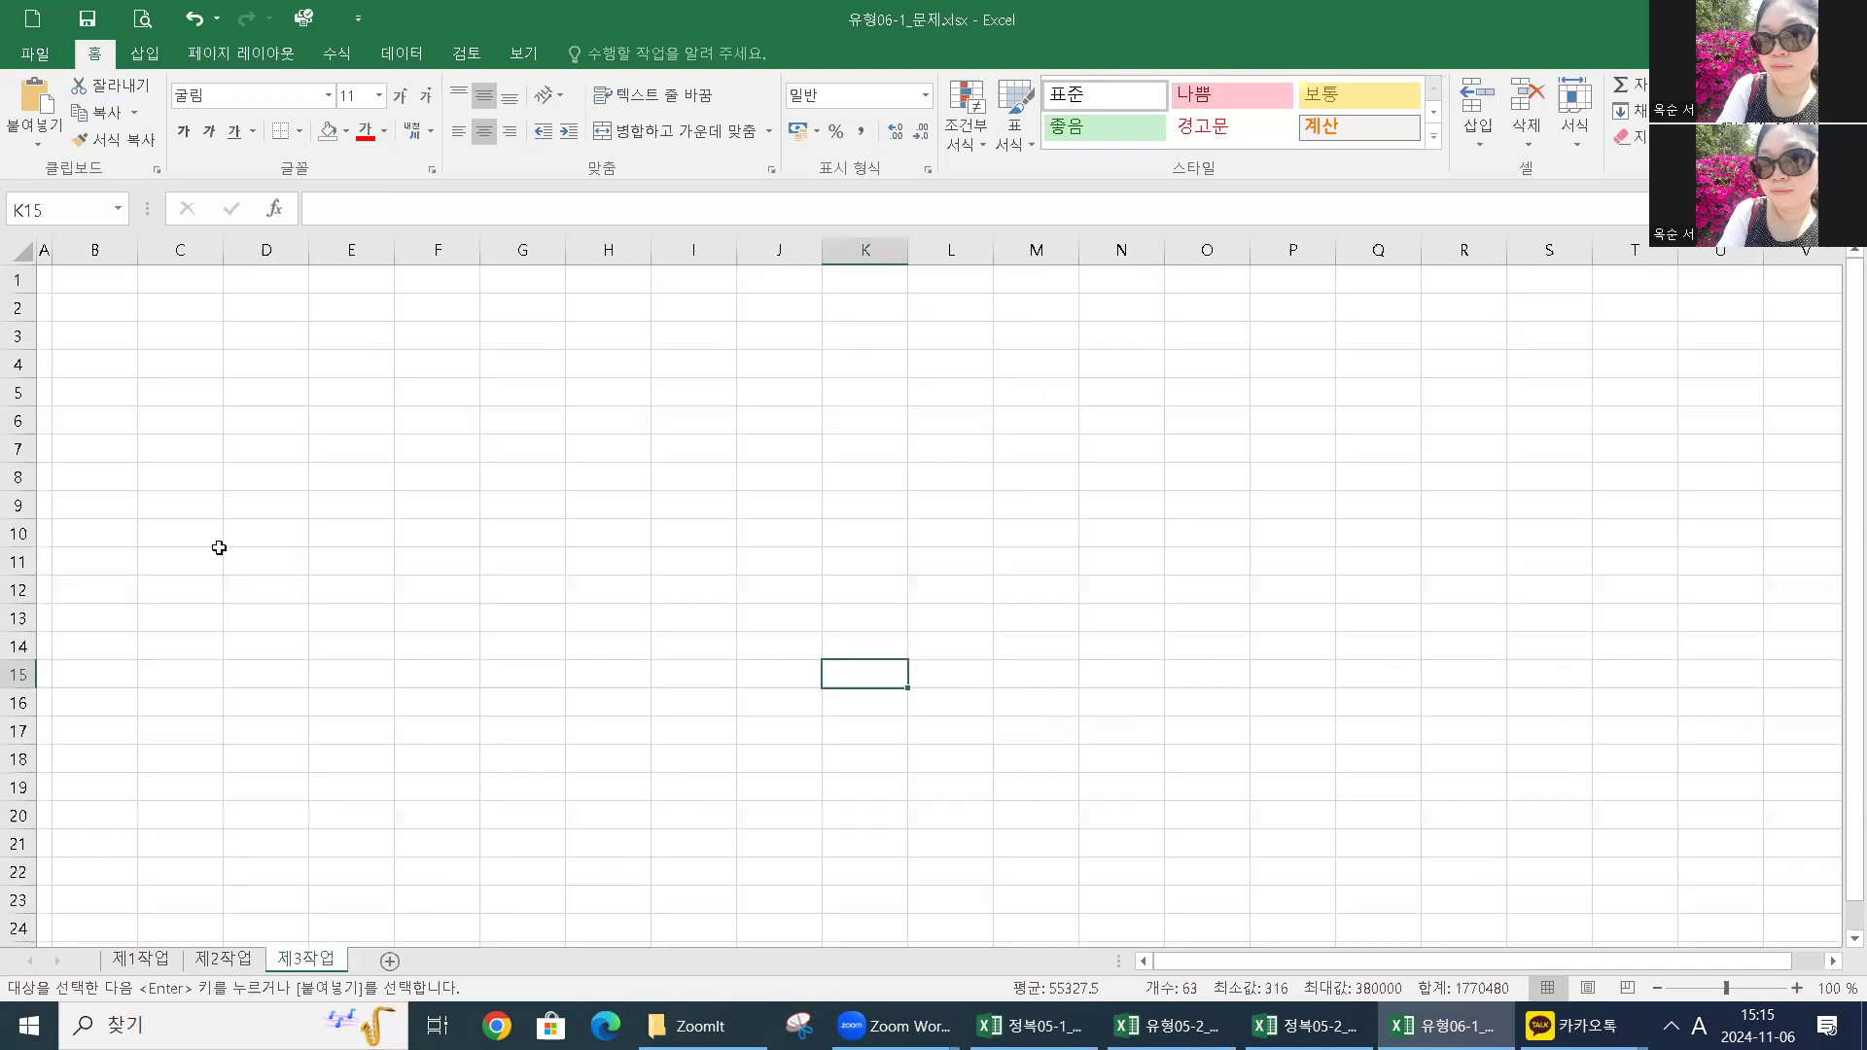
scroll(219, 548, "up", 1)
scroll(208, 359, "up", 3)
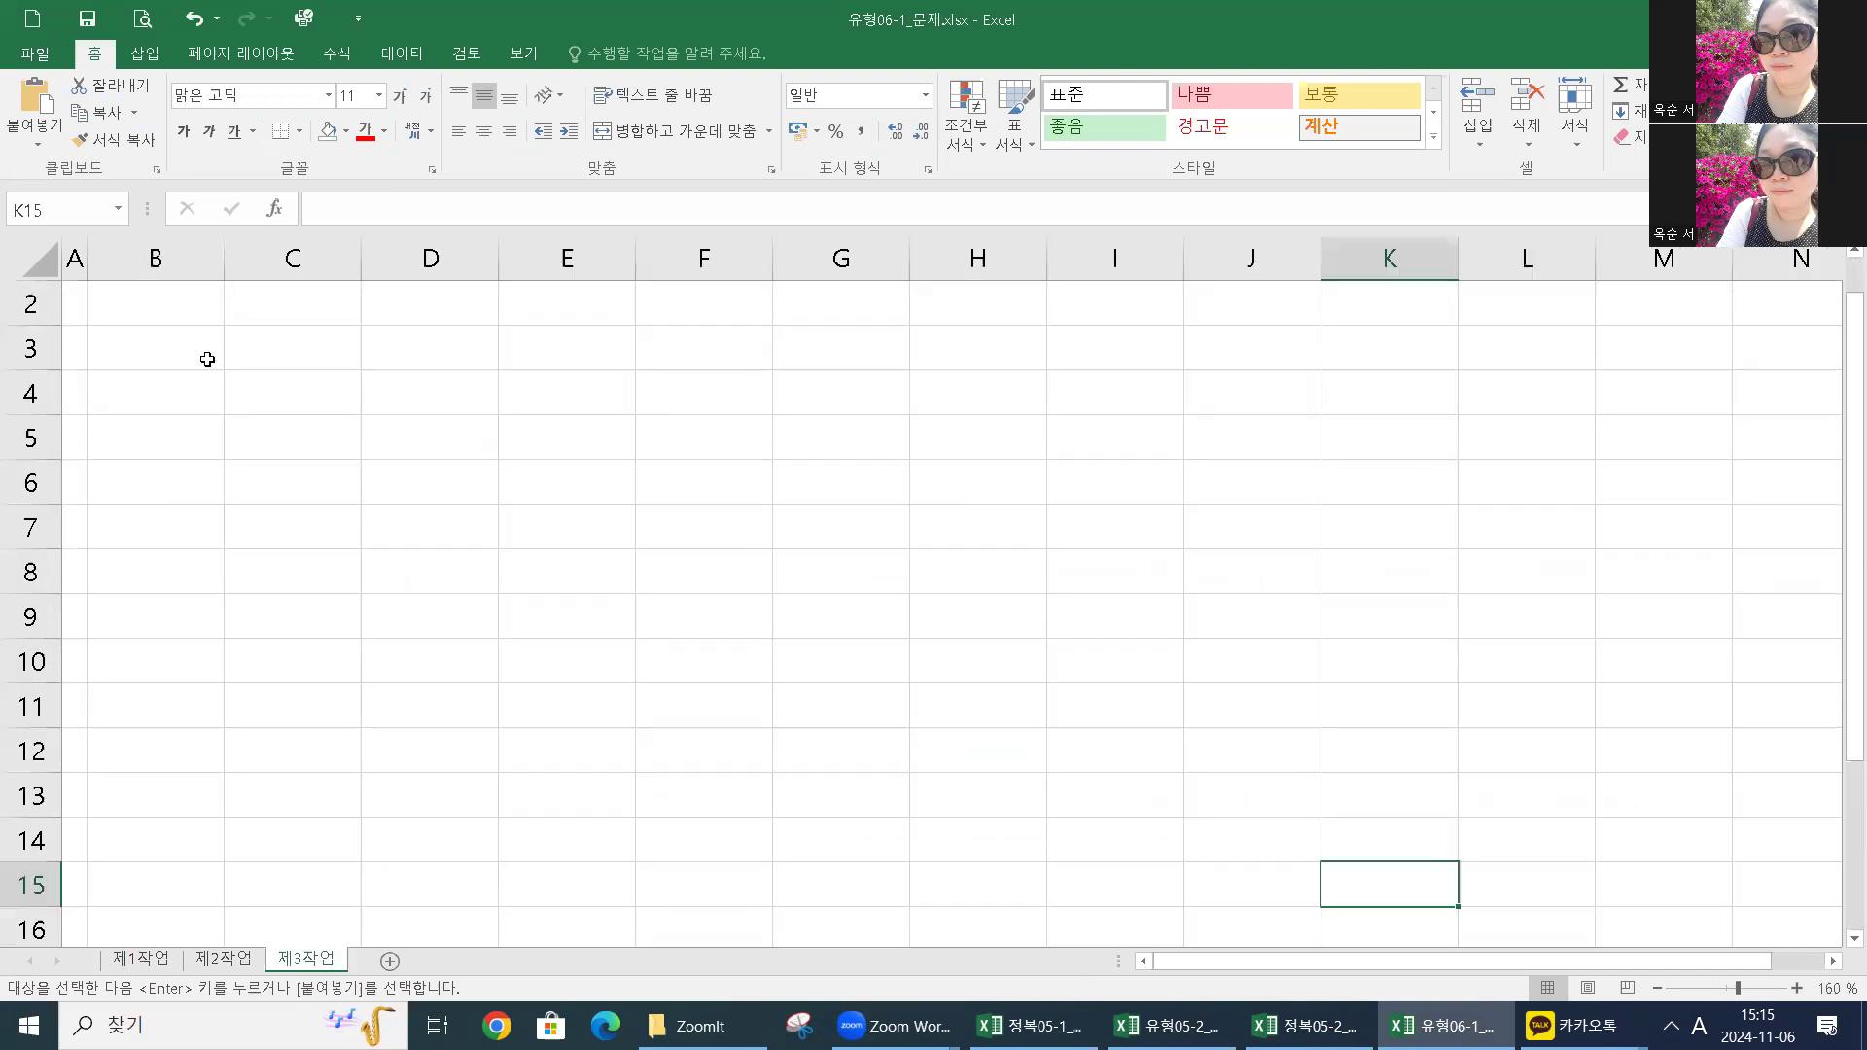
scroll(206, 359, "up", 1)
left_click(205, 359)
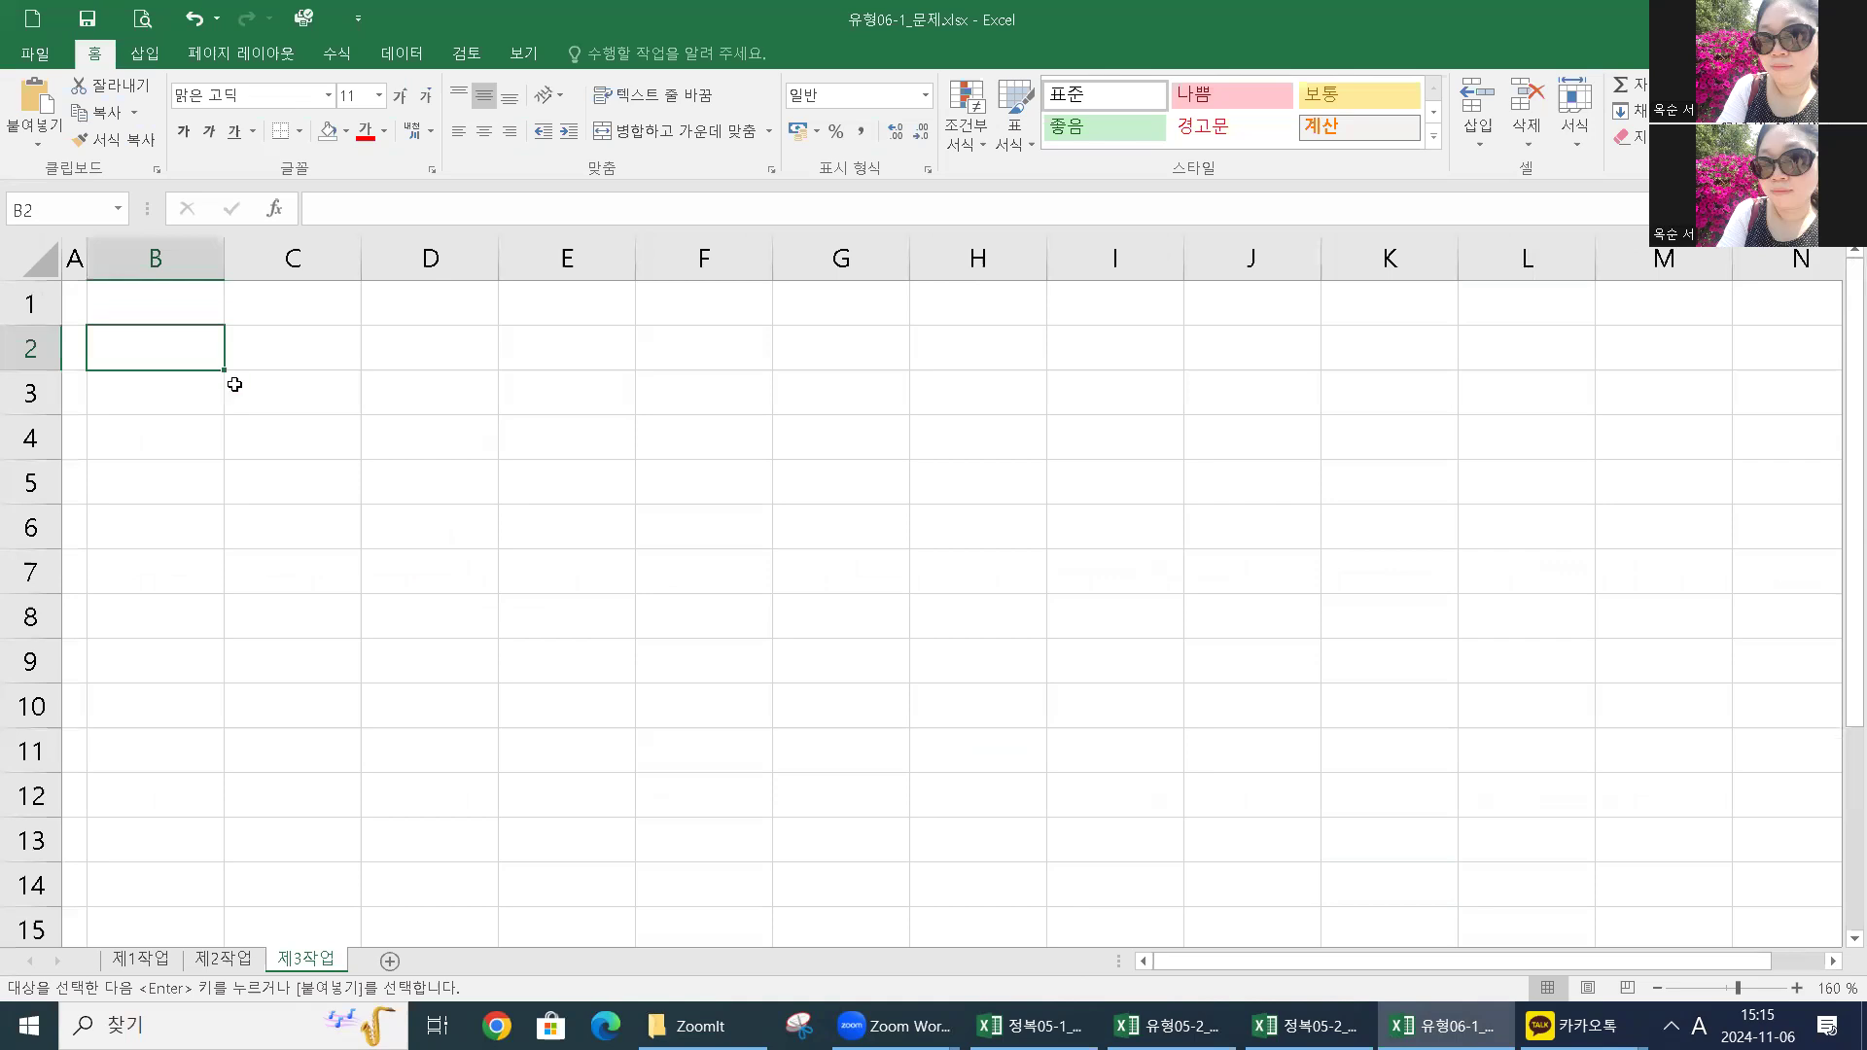
key("ctrl+v")
left_click(281, 546)
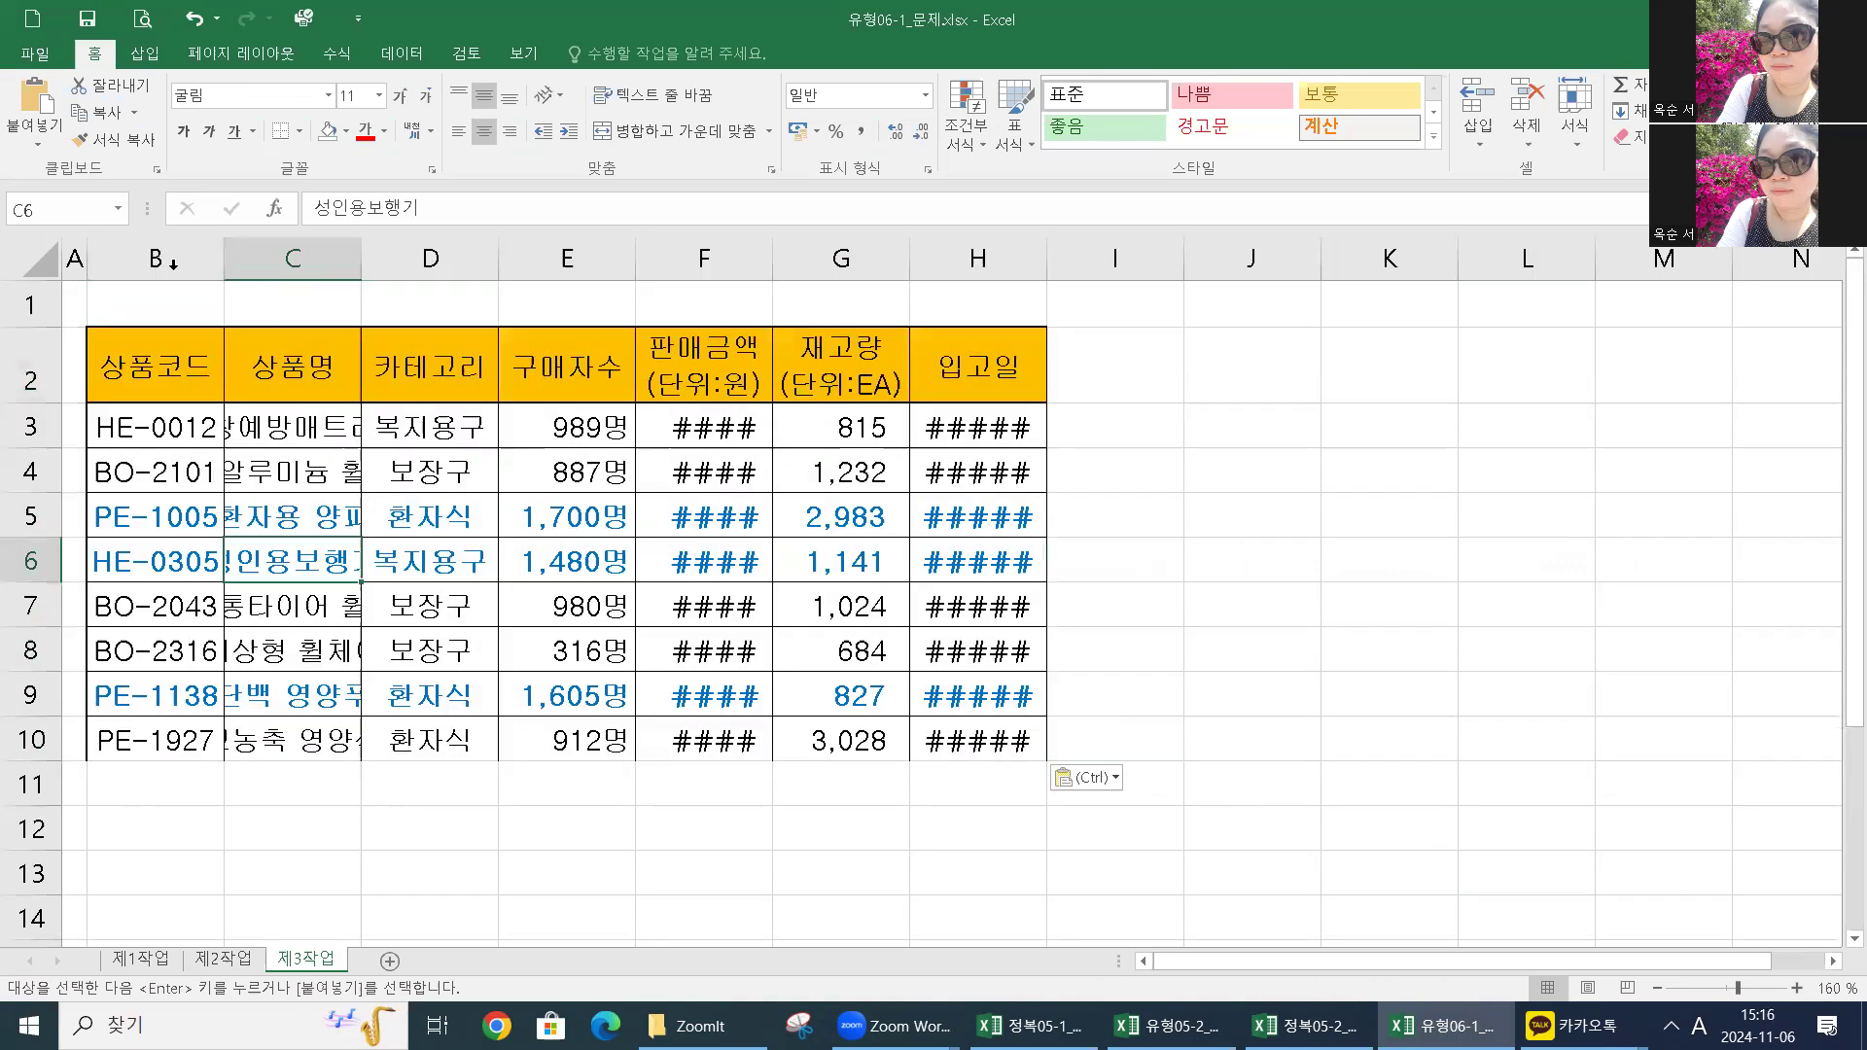
Step: Widen columns B through H together, and make the 상품명 and 입고일 columns wider still to fit their contents
left_click(962, 262, "shift")
left_click_drag(909, 249, 942, 249)
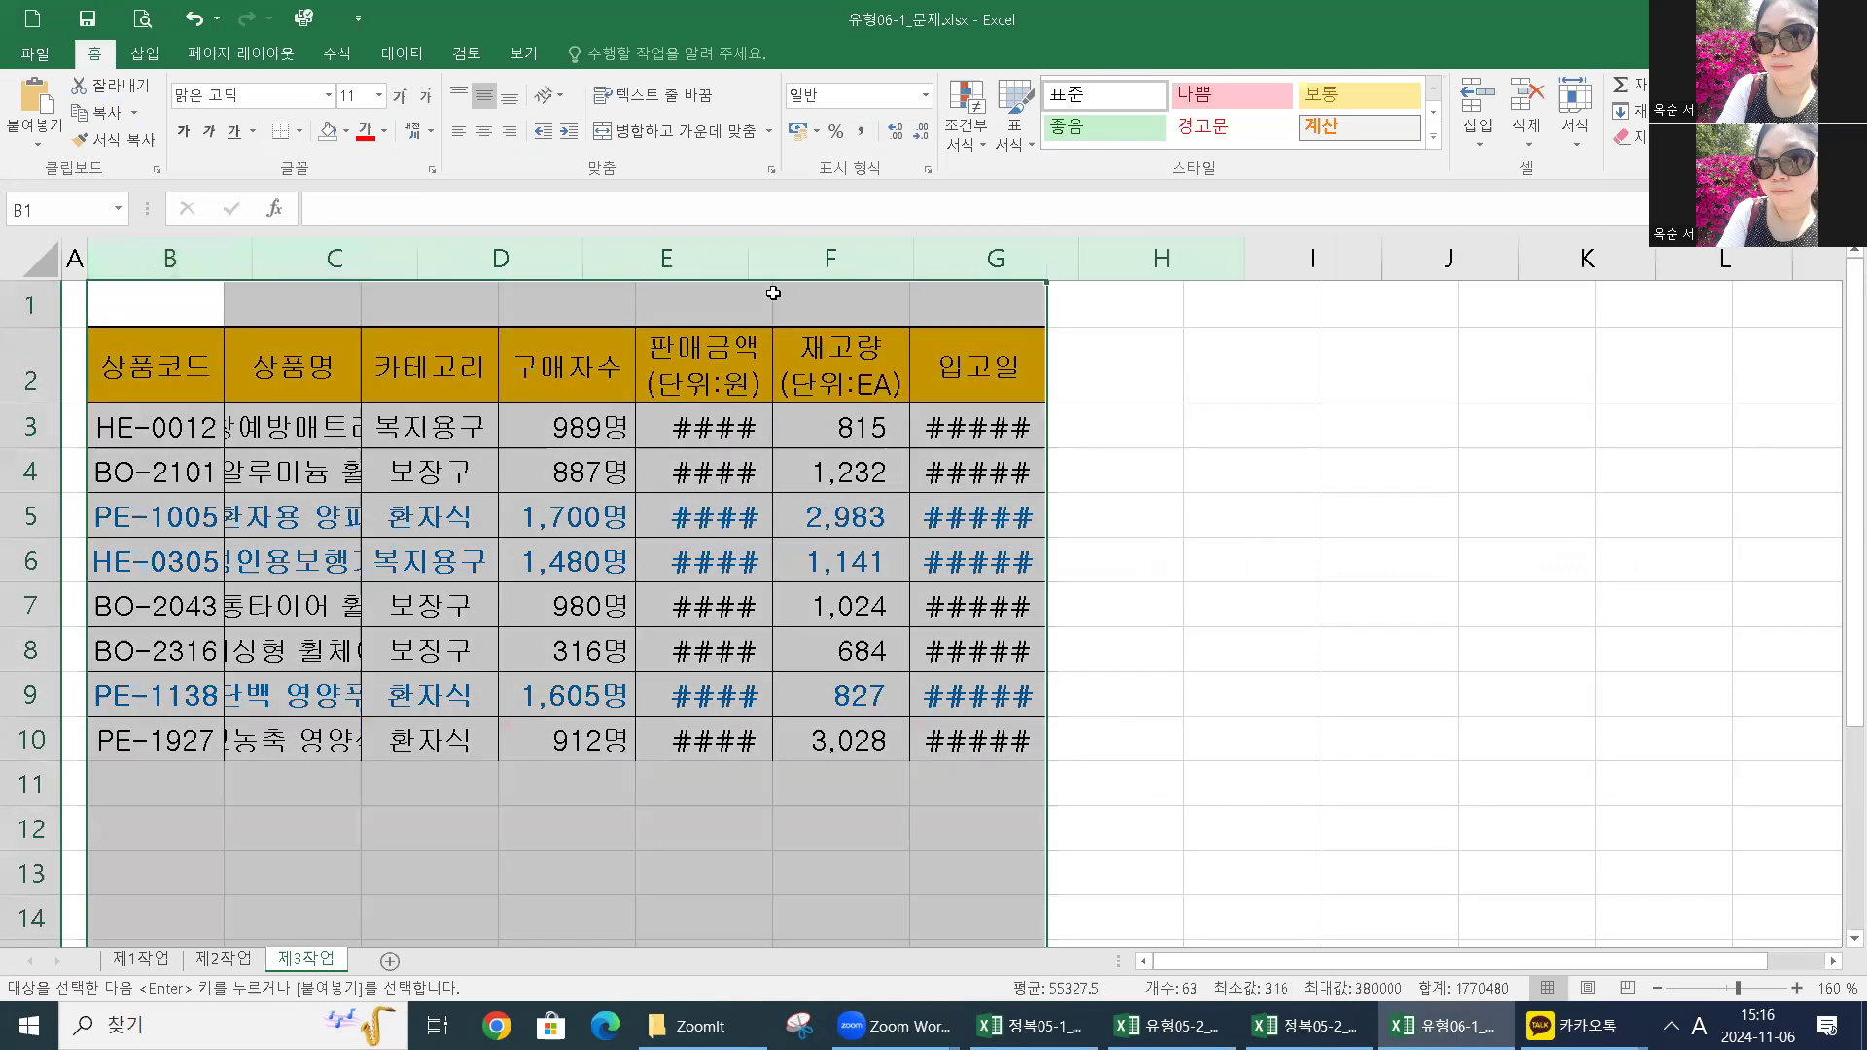
left_click(457, 302)
left_click_drag(419, 258, 584, 262)
left_click(418, 561)
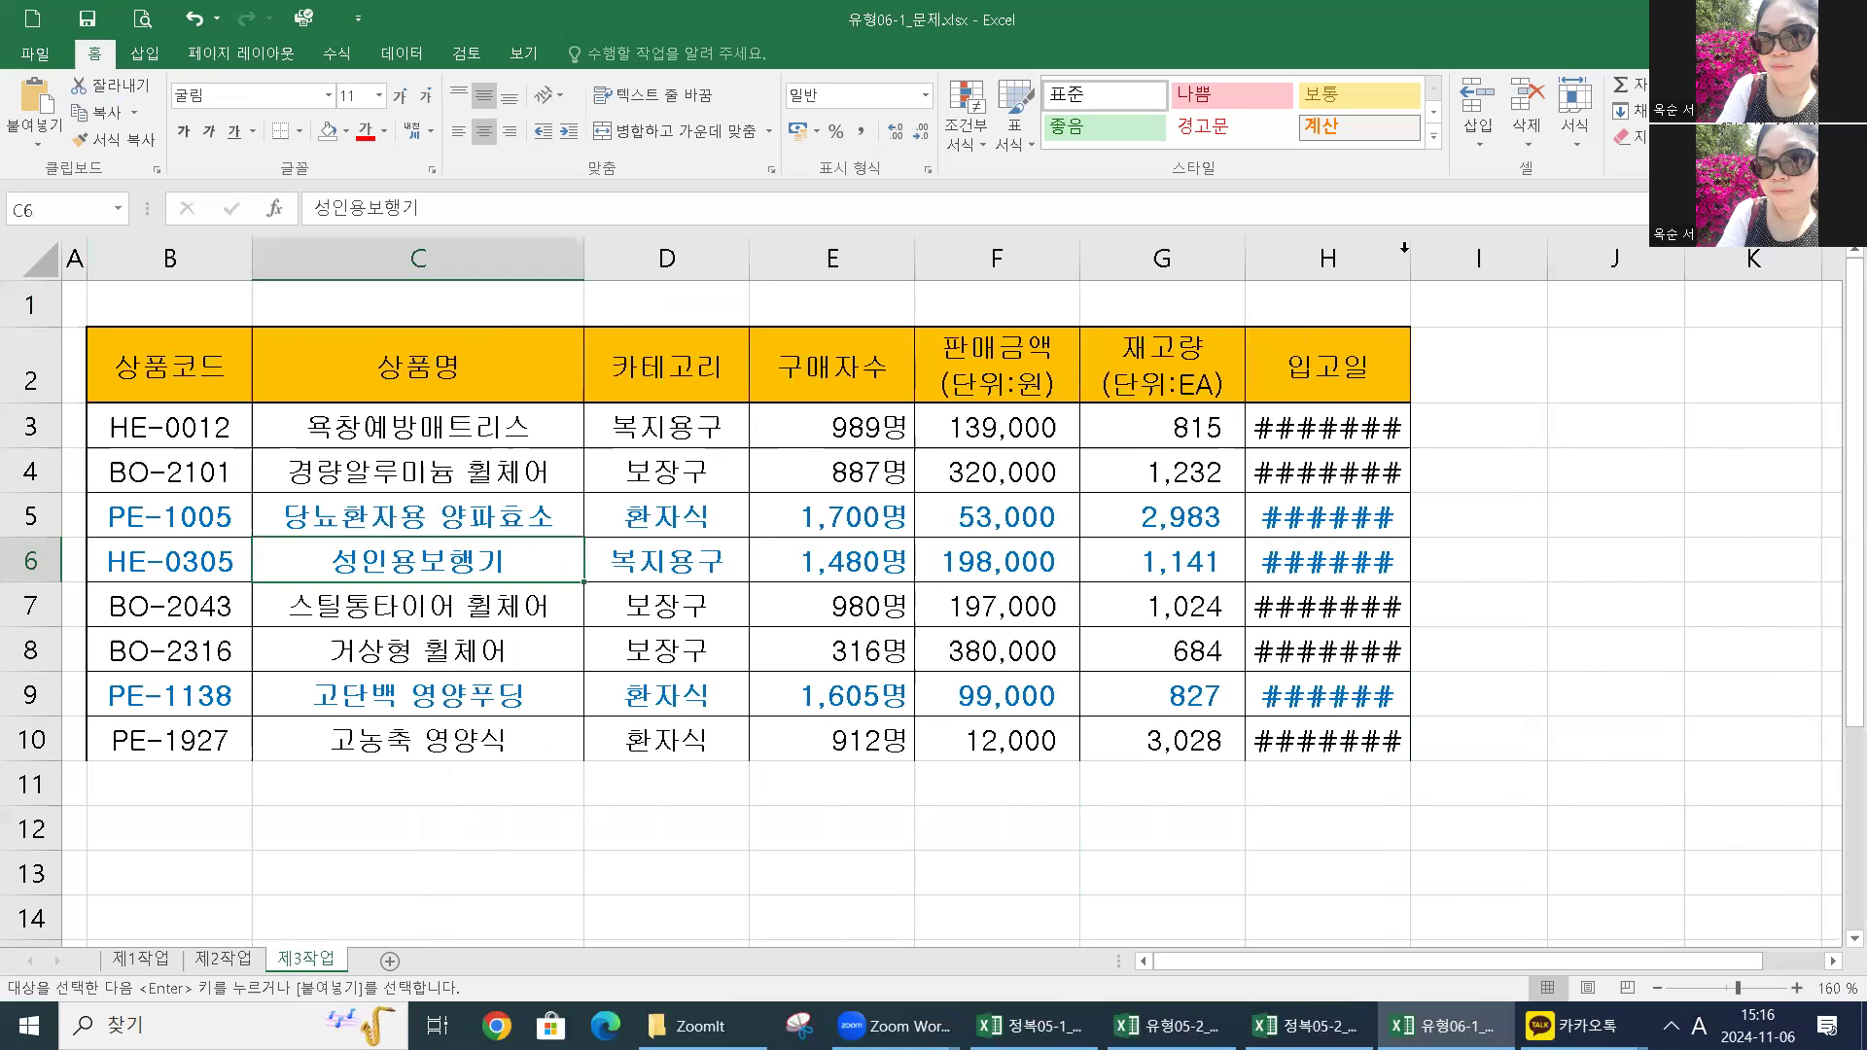
left_click(1415, 255)
left_click(1284, 506)
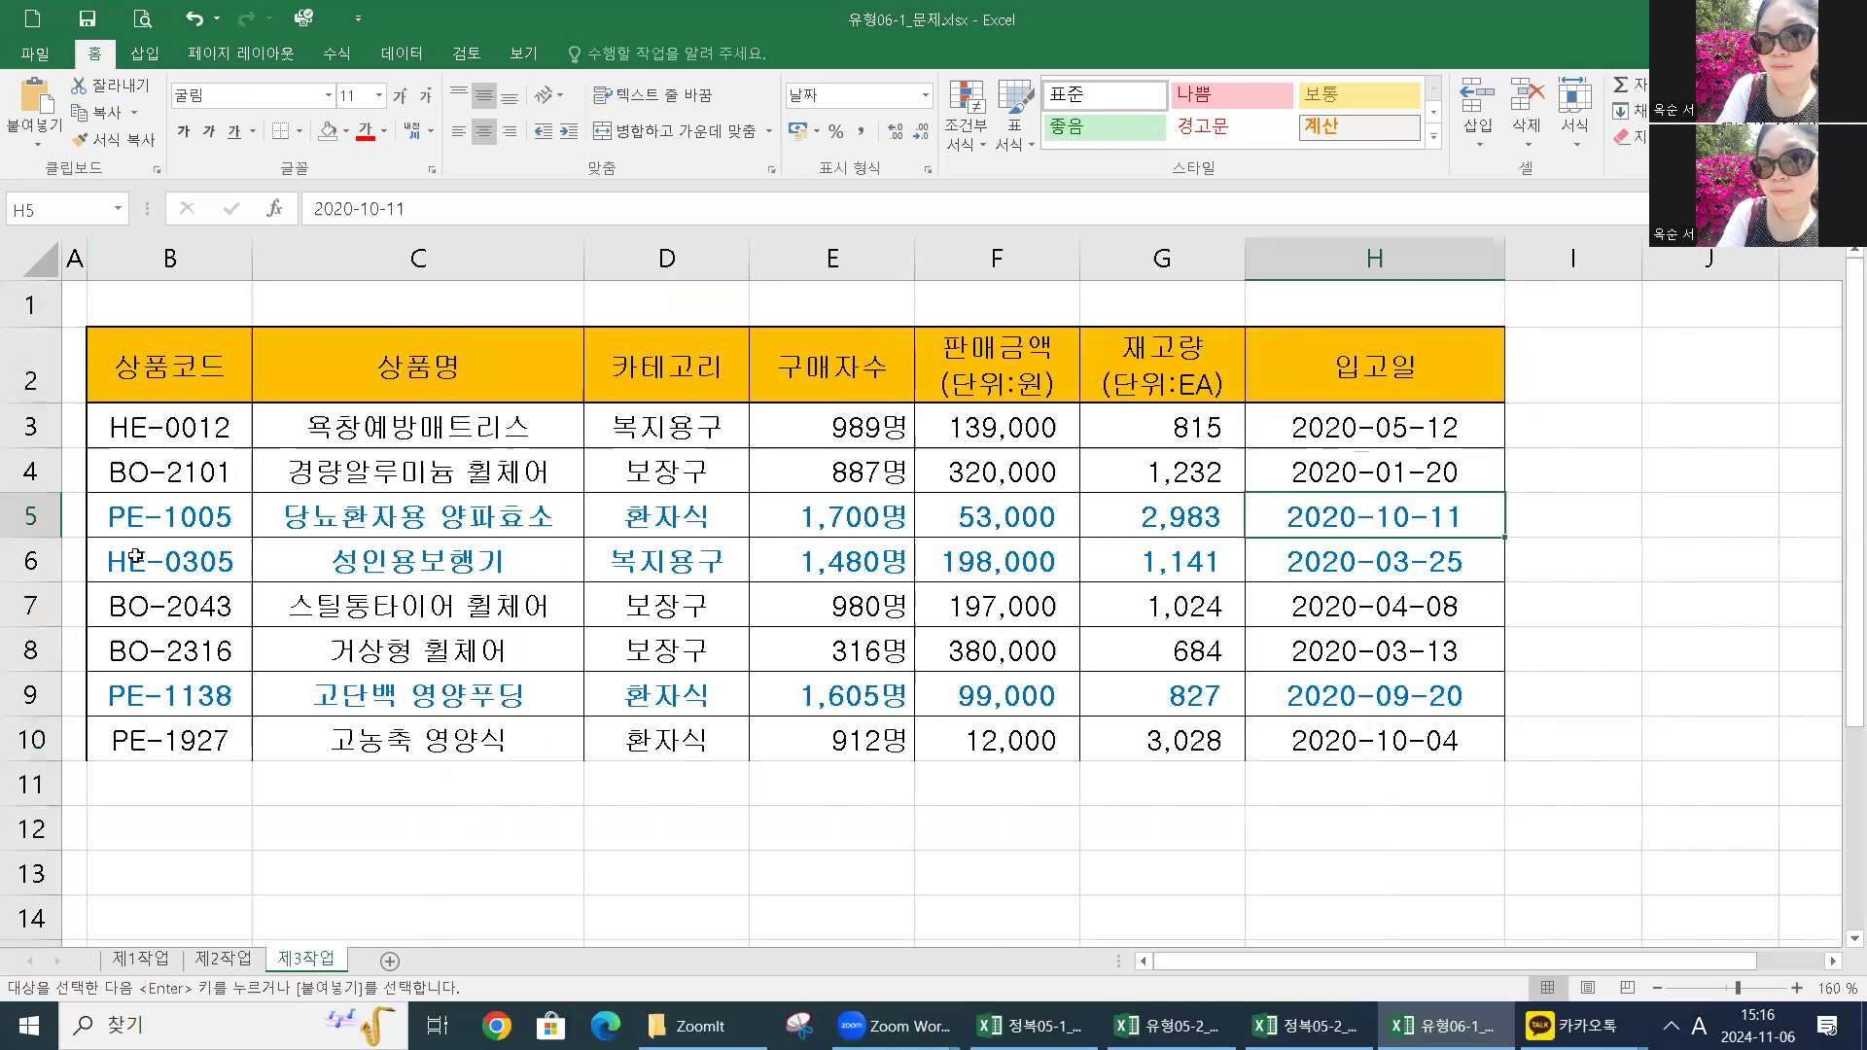
left_click(374, 571)
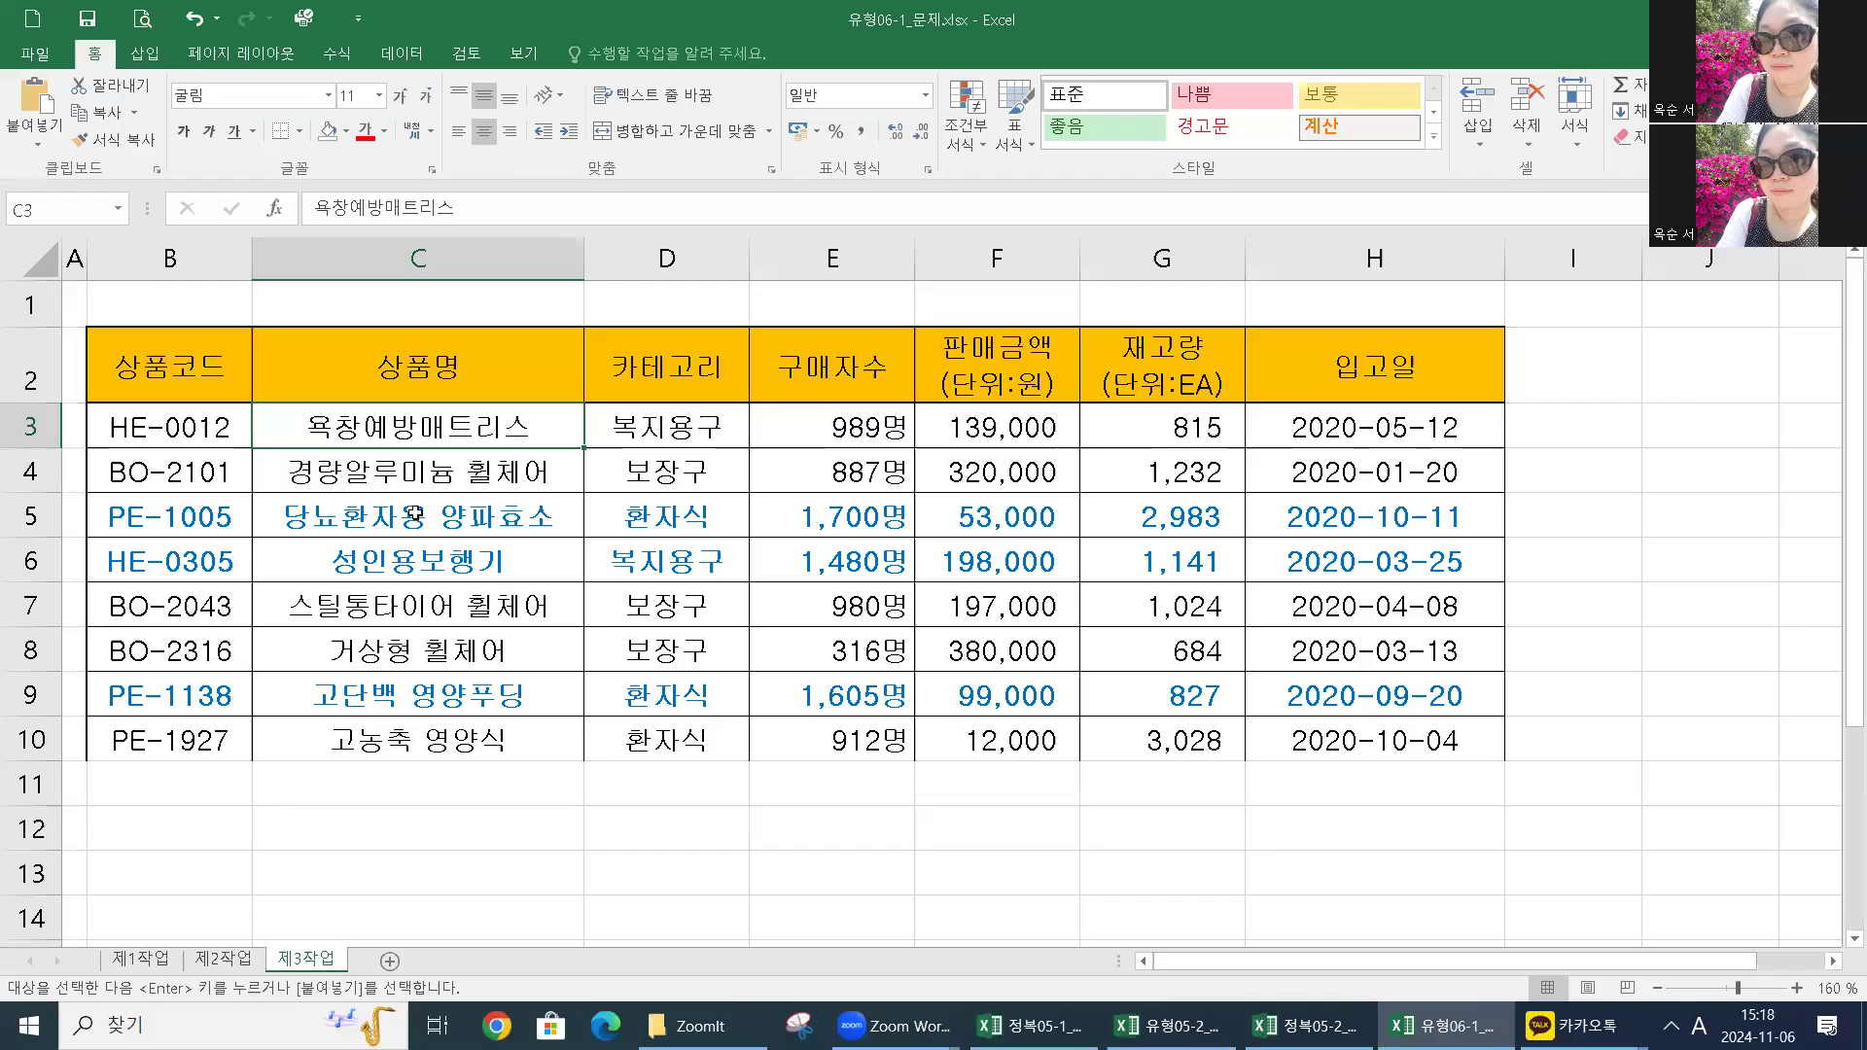
left_click_drag(181, 356, 418, 433)
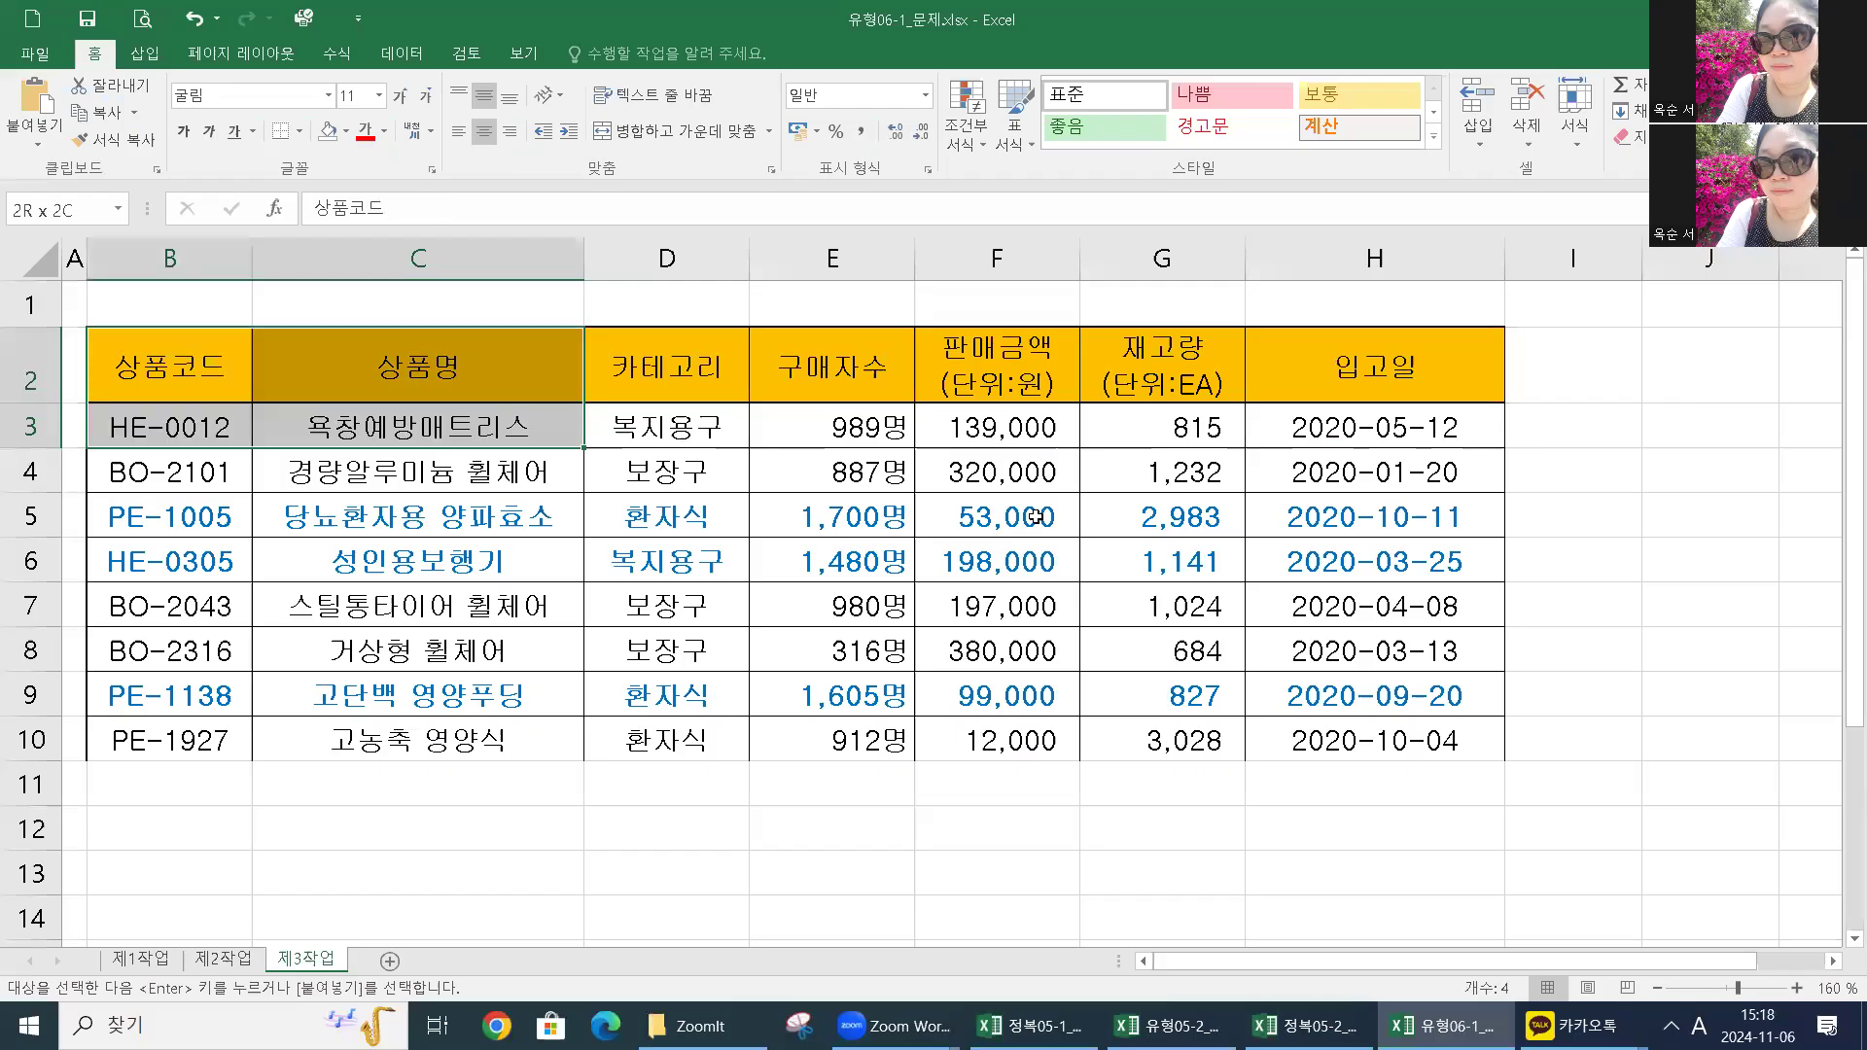
left_click(1313, 738, "shift")
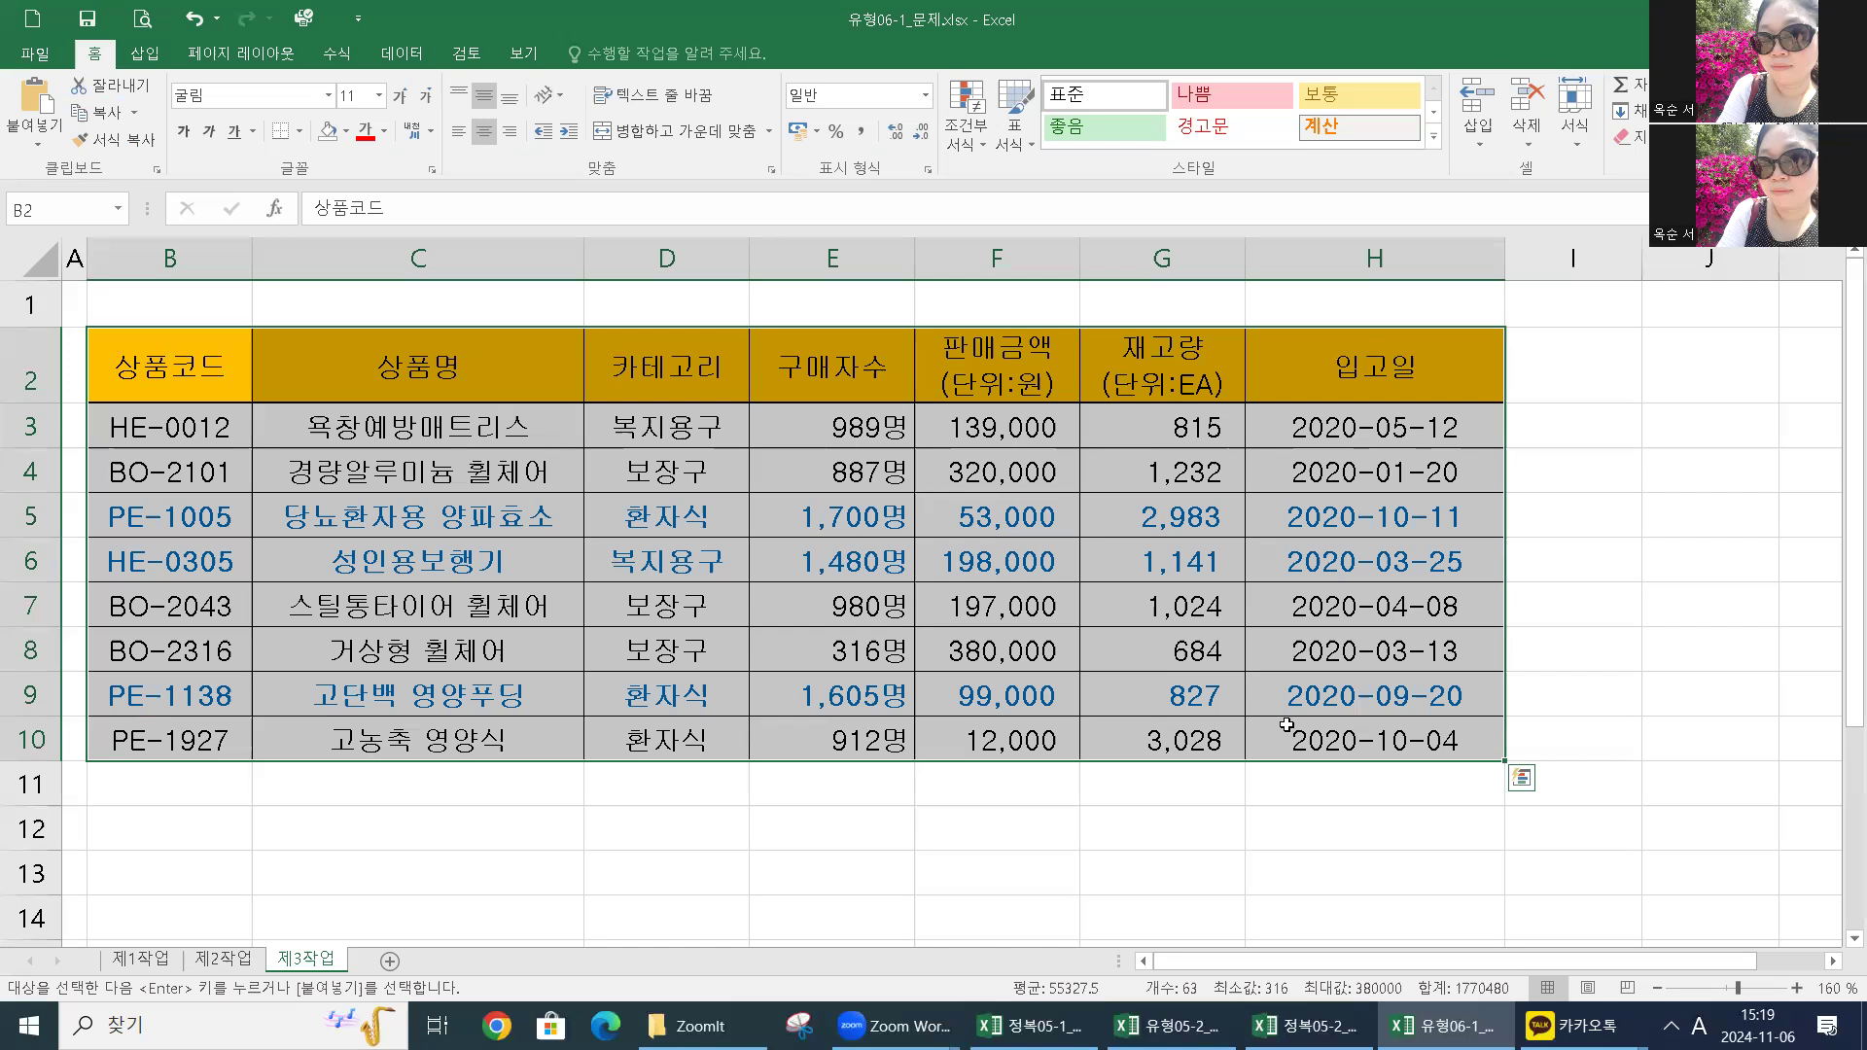
left_click(598, 573)
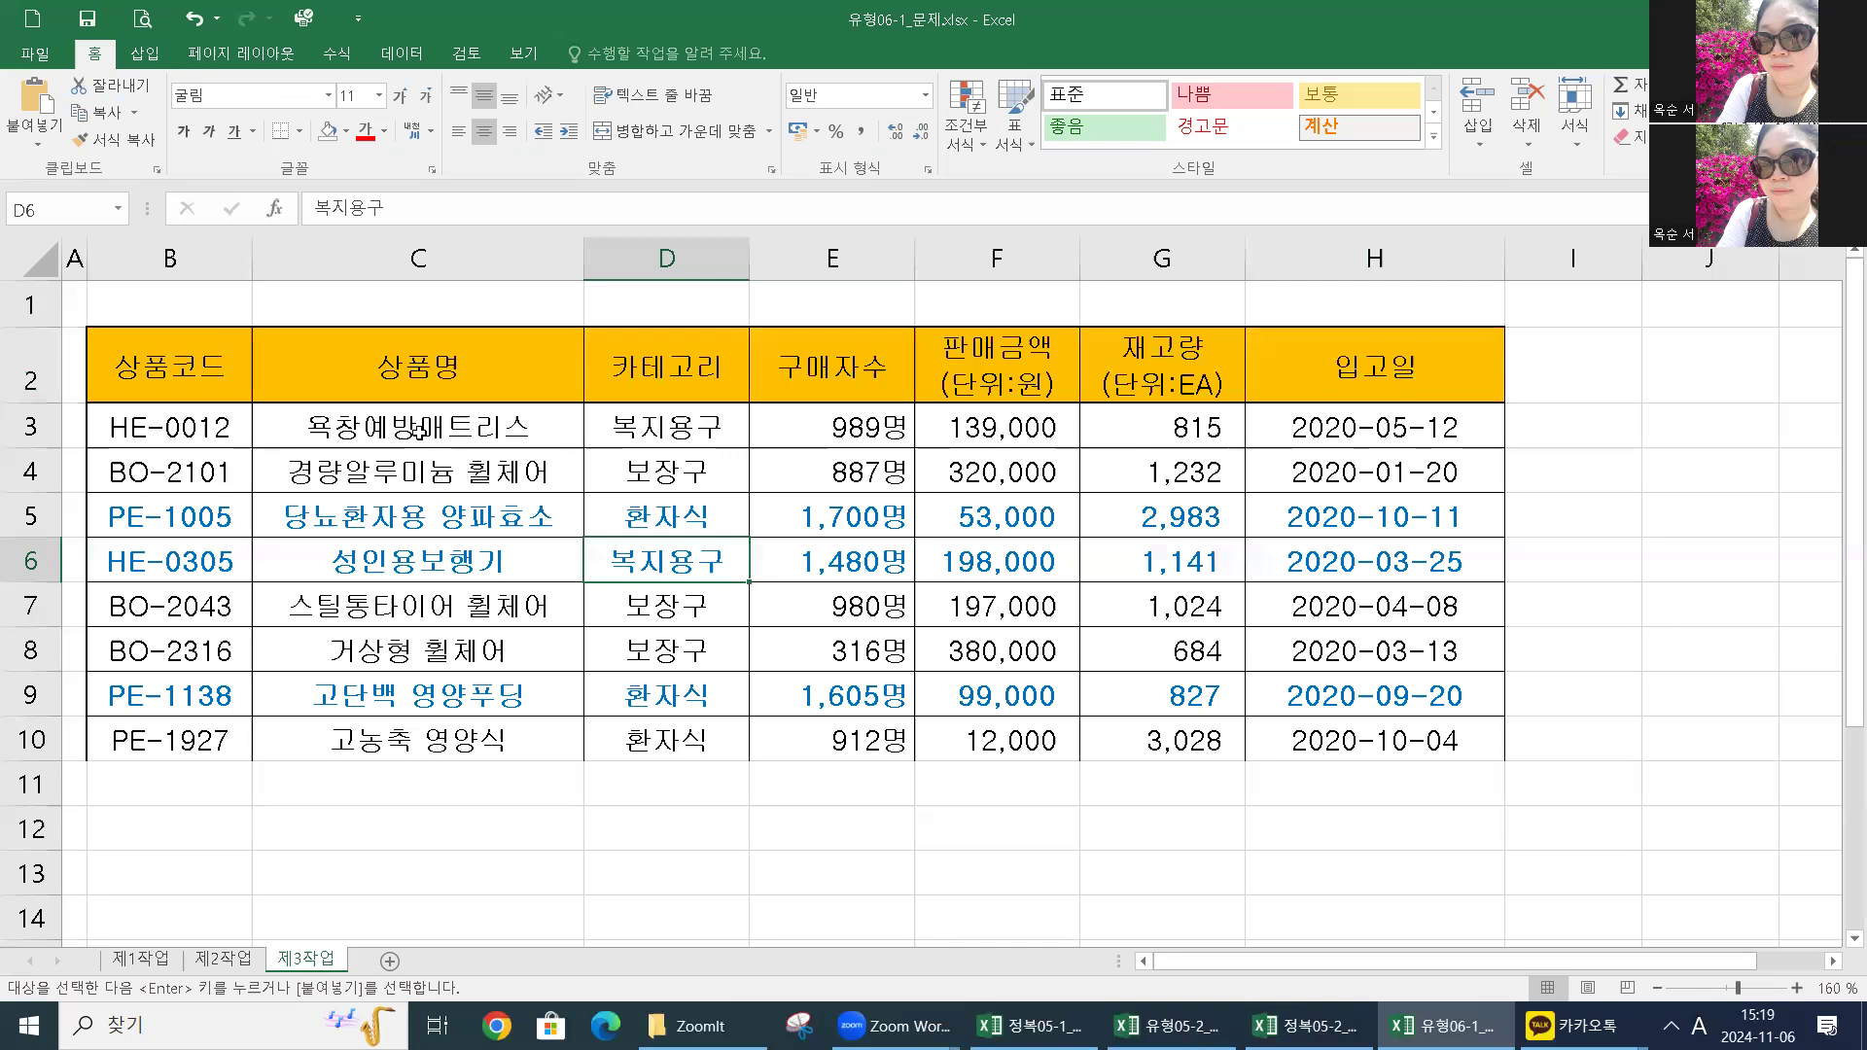
left_click(802, 518)
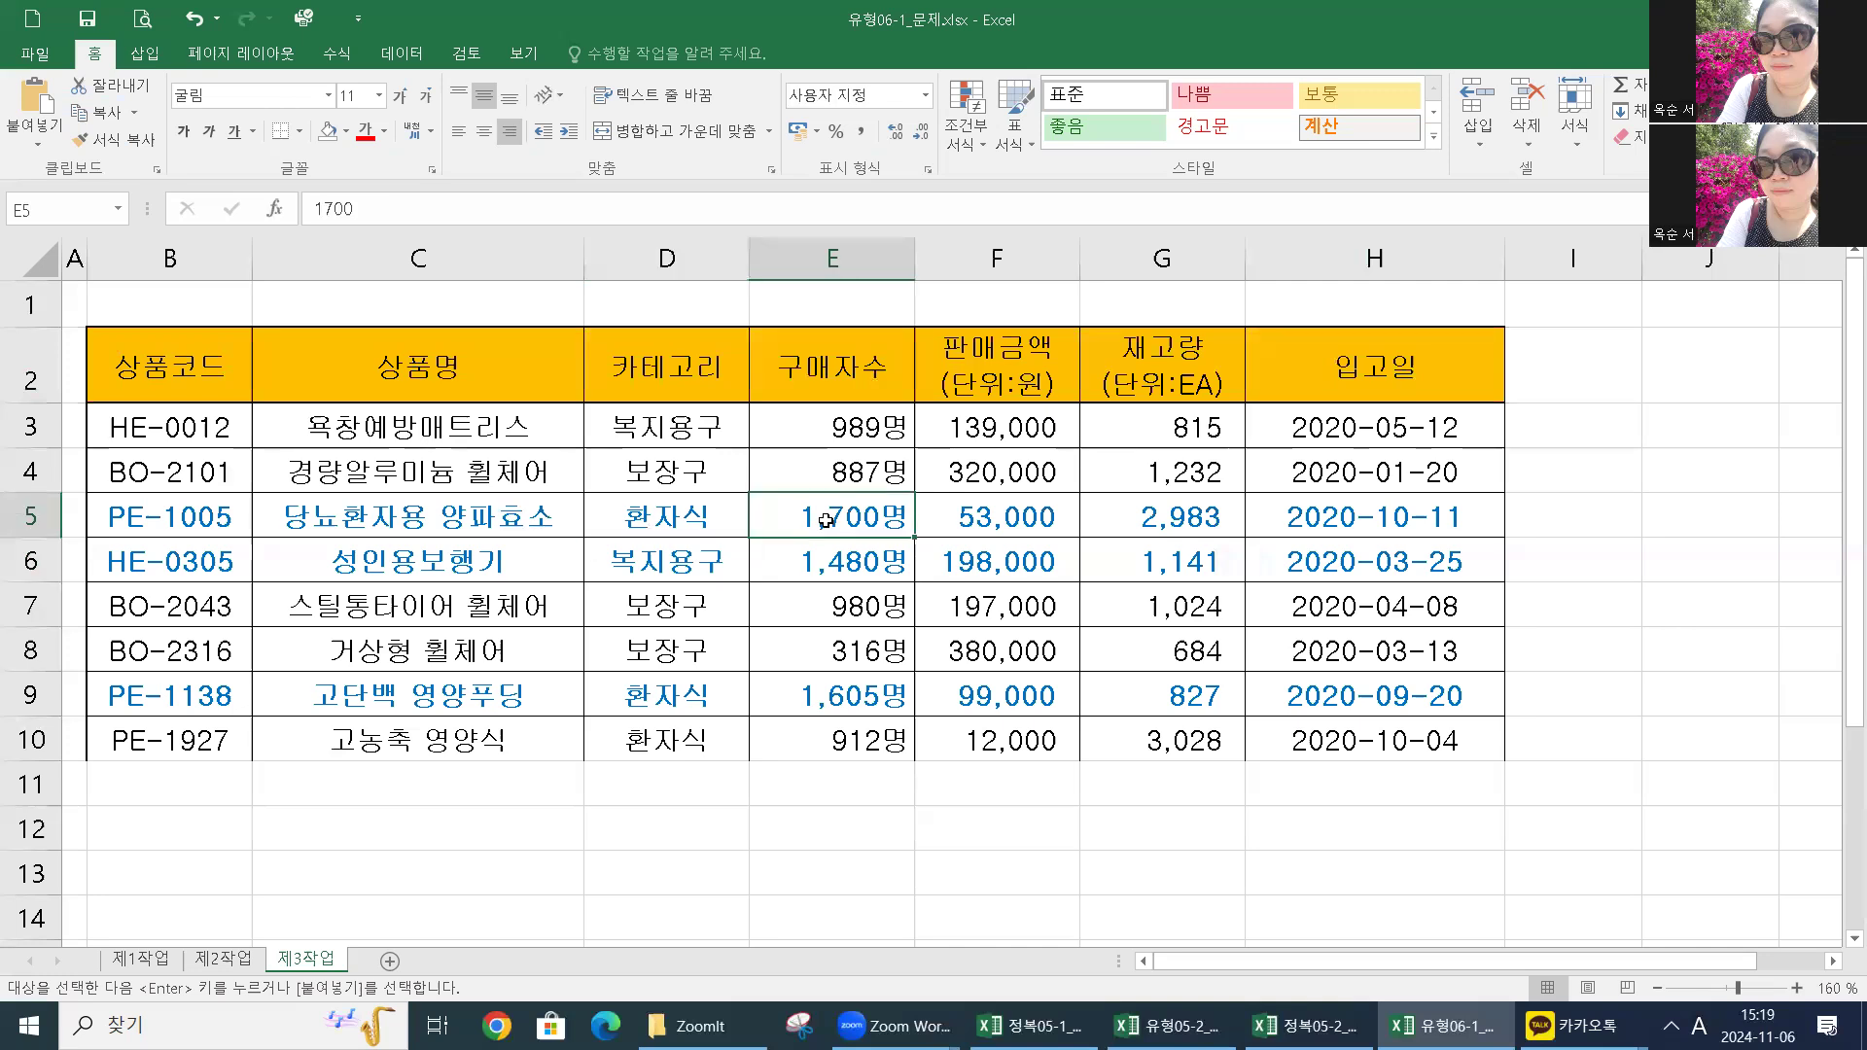
Step: Sort the pasted table by the values of 카테고리 in descending order (내림차순)
left_click(516, 467)
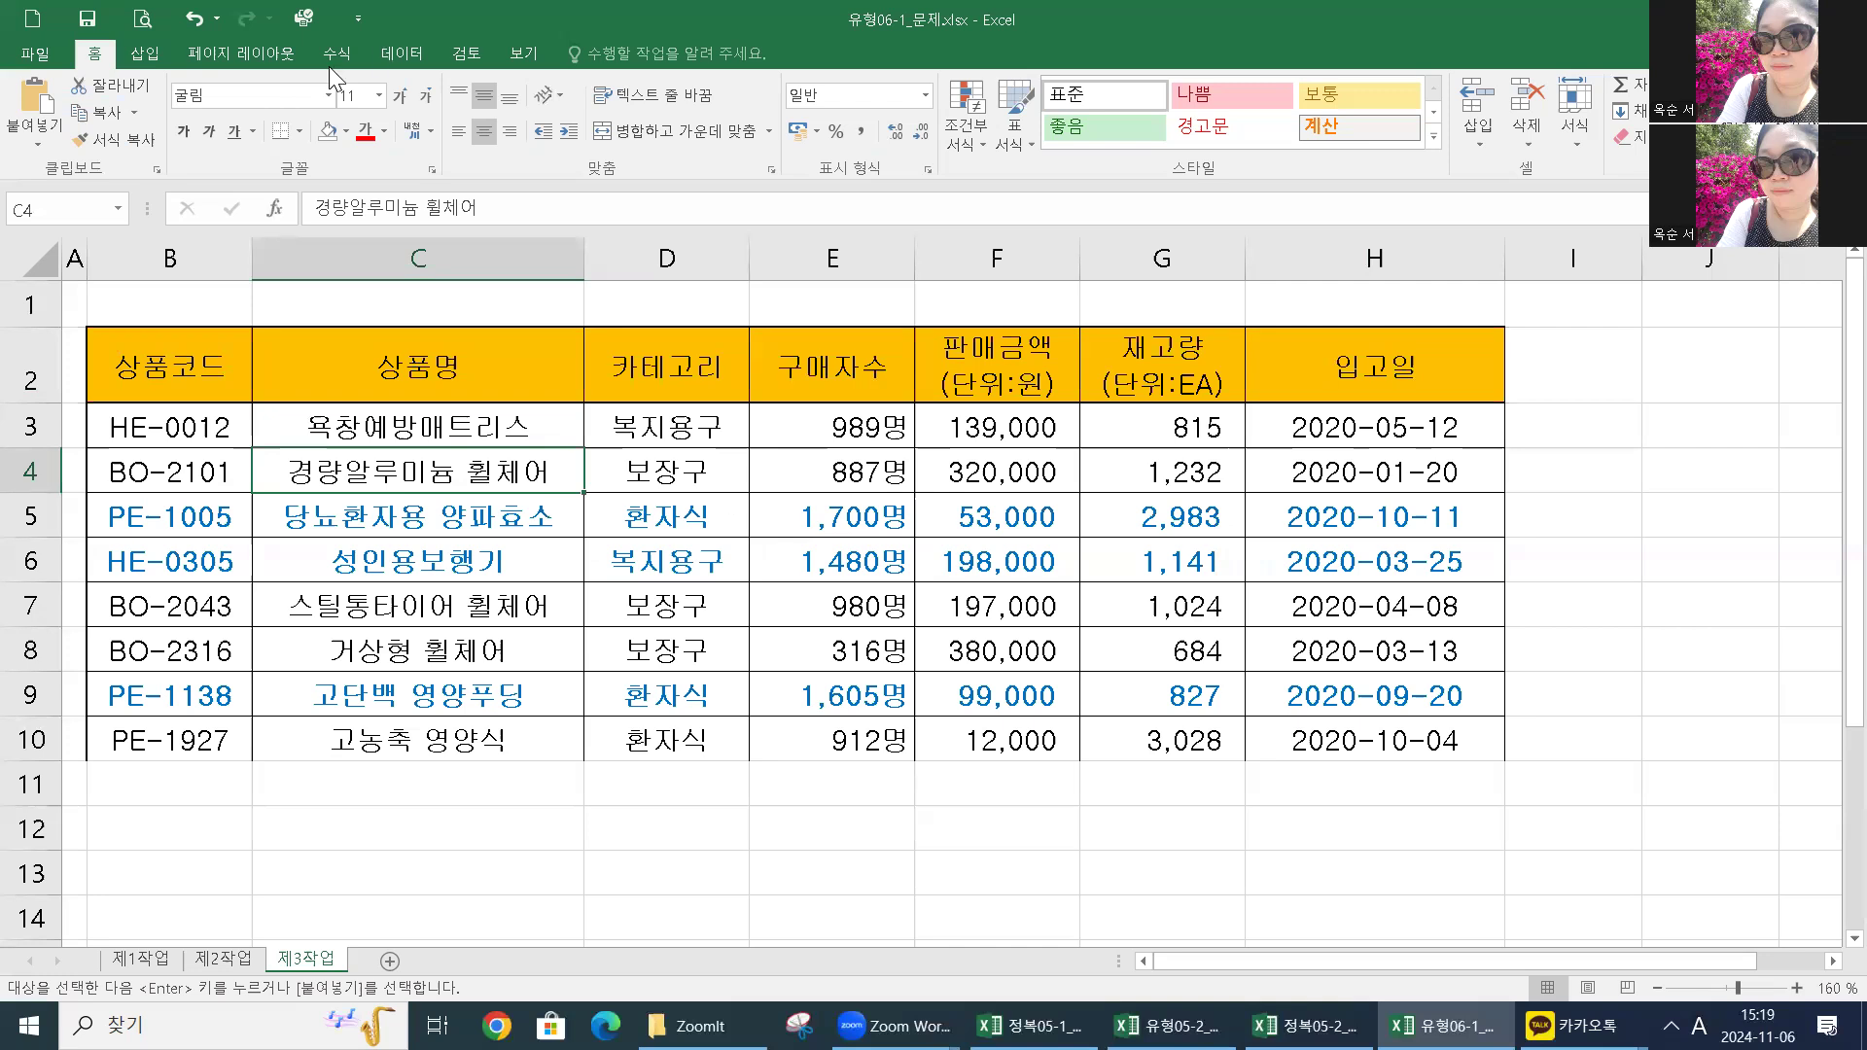
left_click(418, 58)
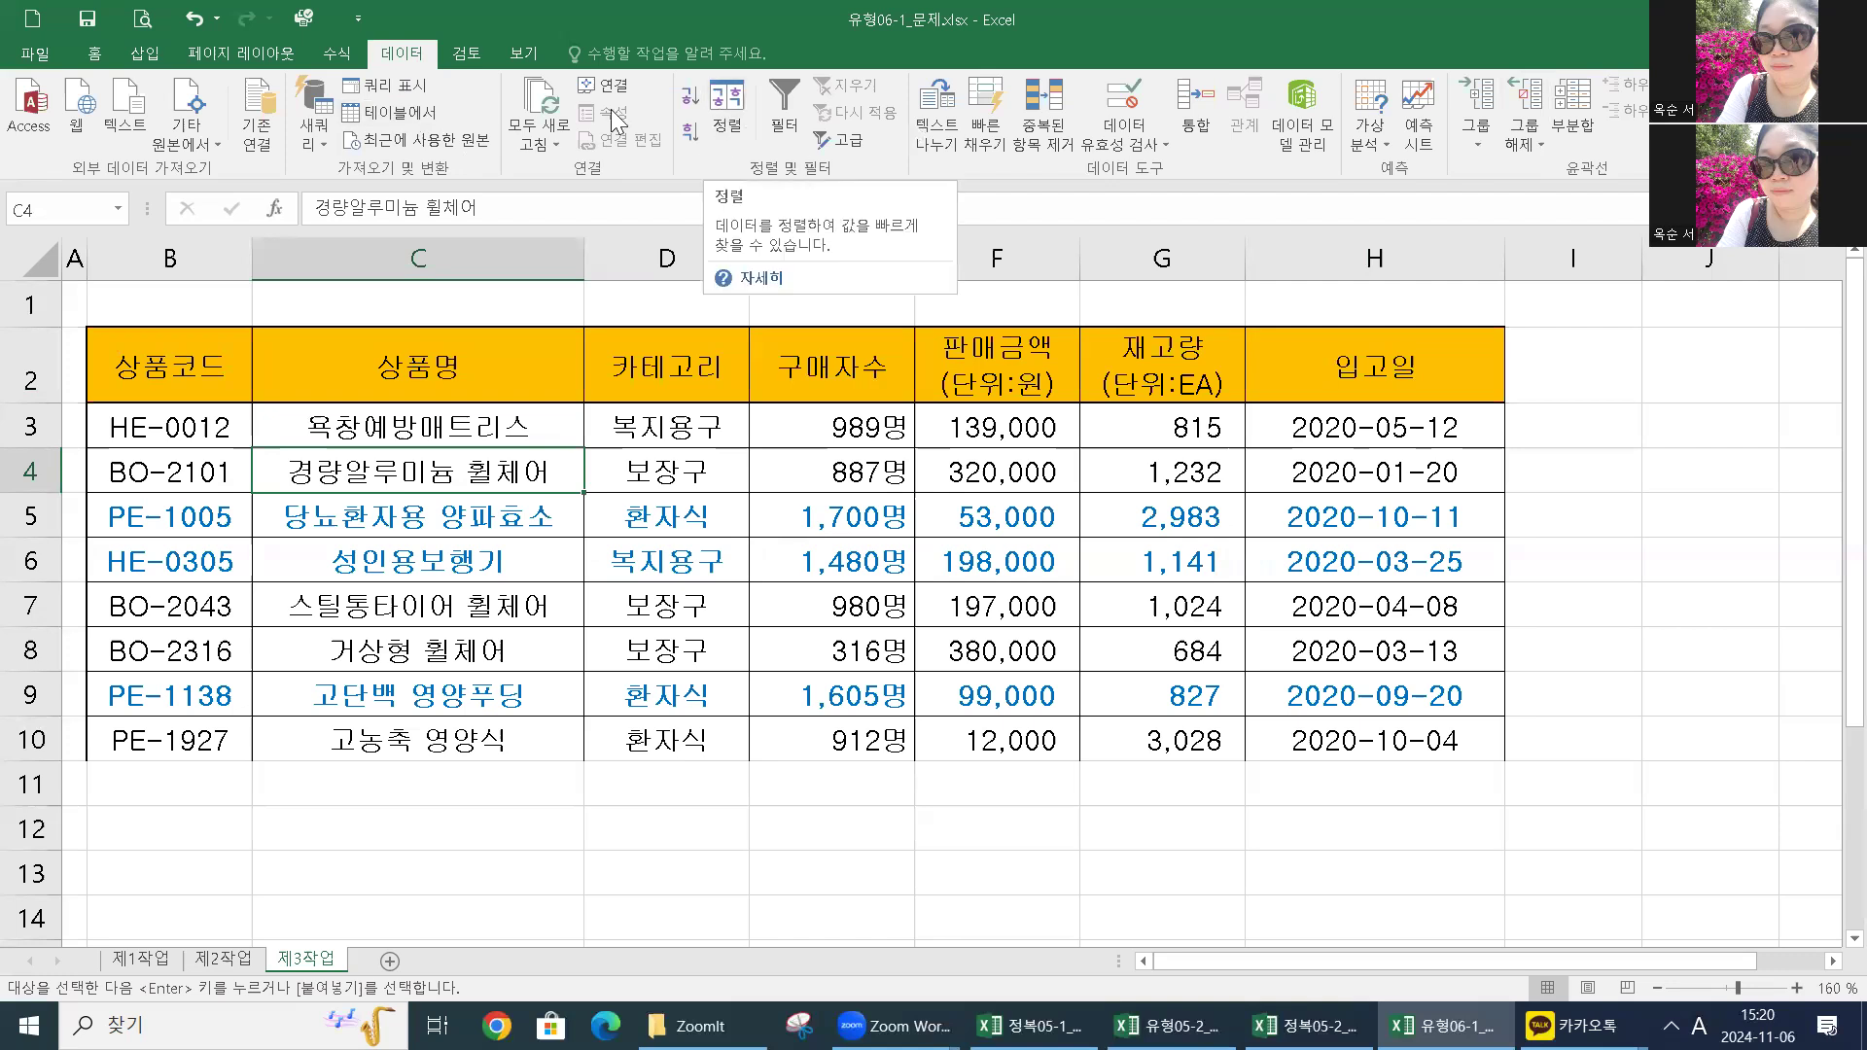
left_click(728, 107)
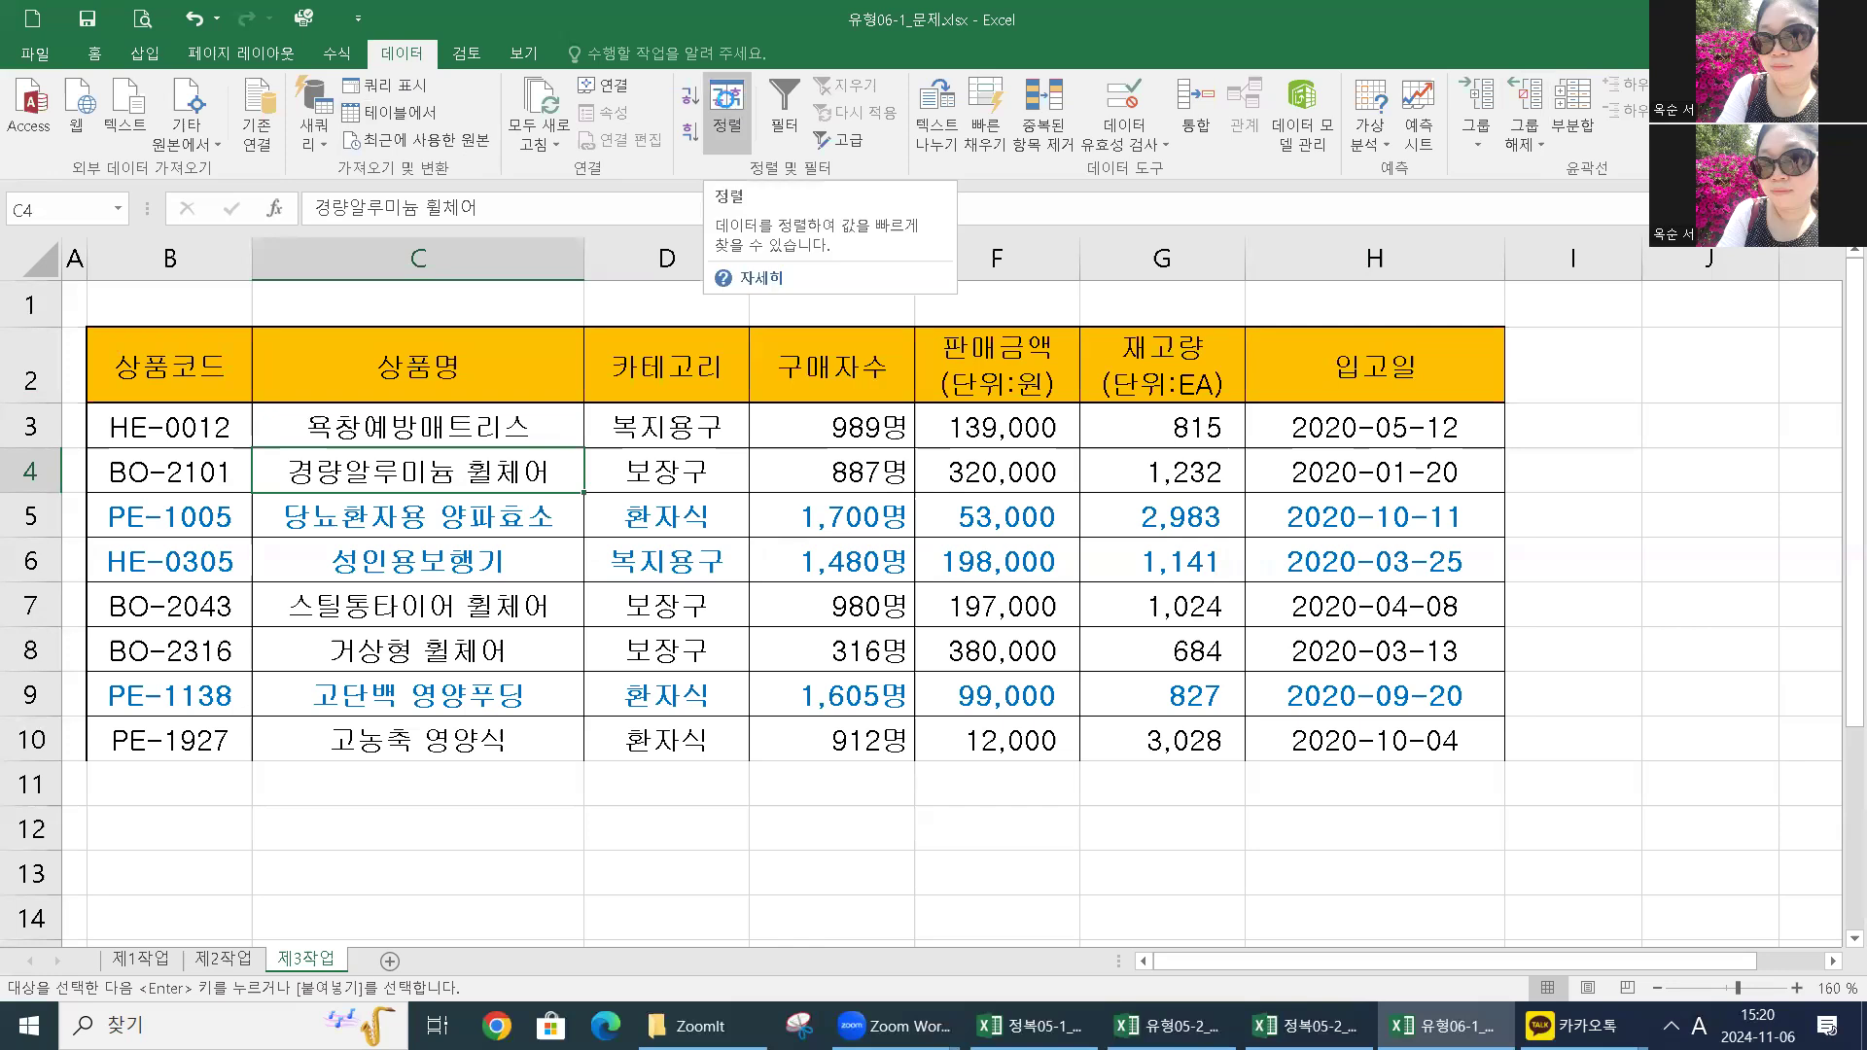
left_click(727, 107)
left_click_drag(1049, 364, 725, 323)
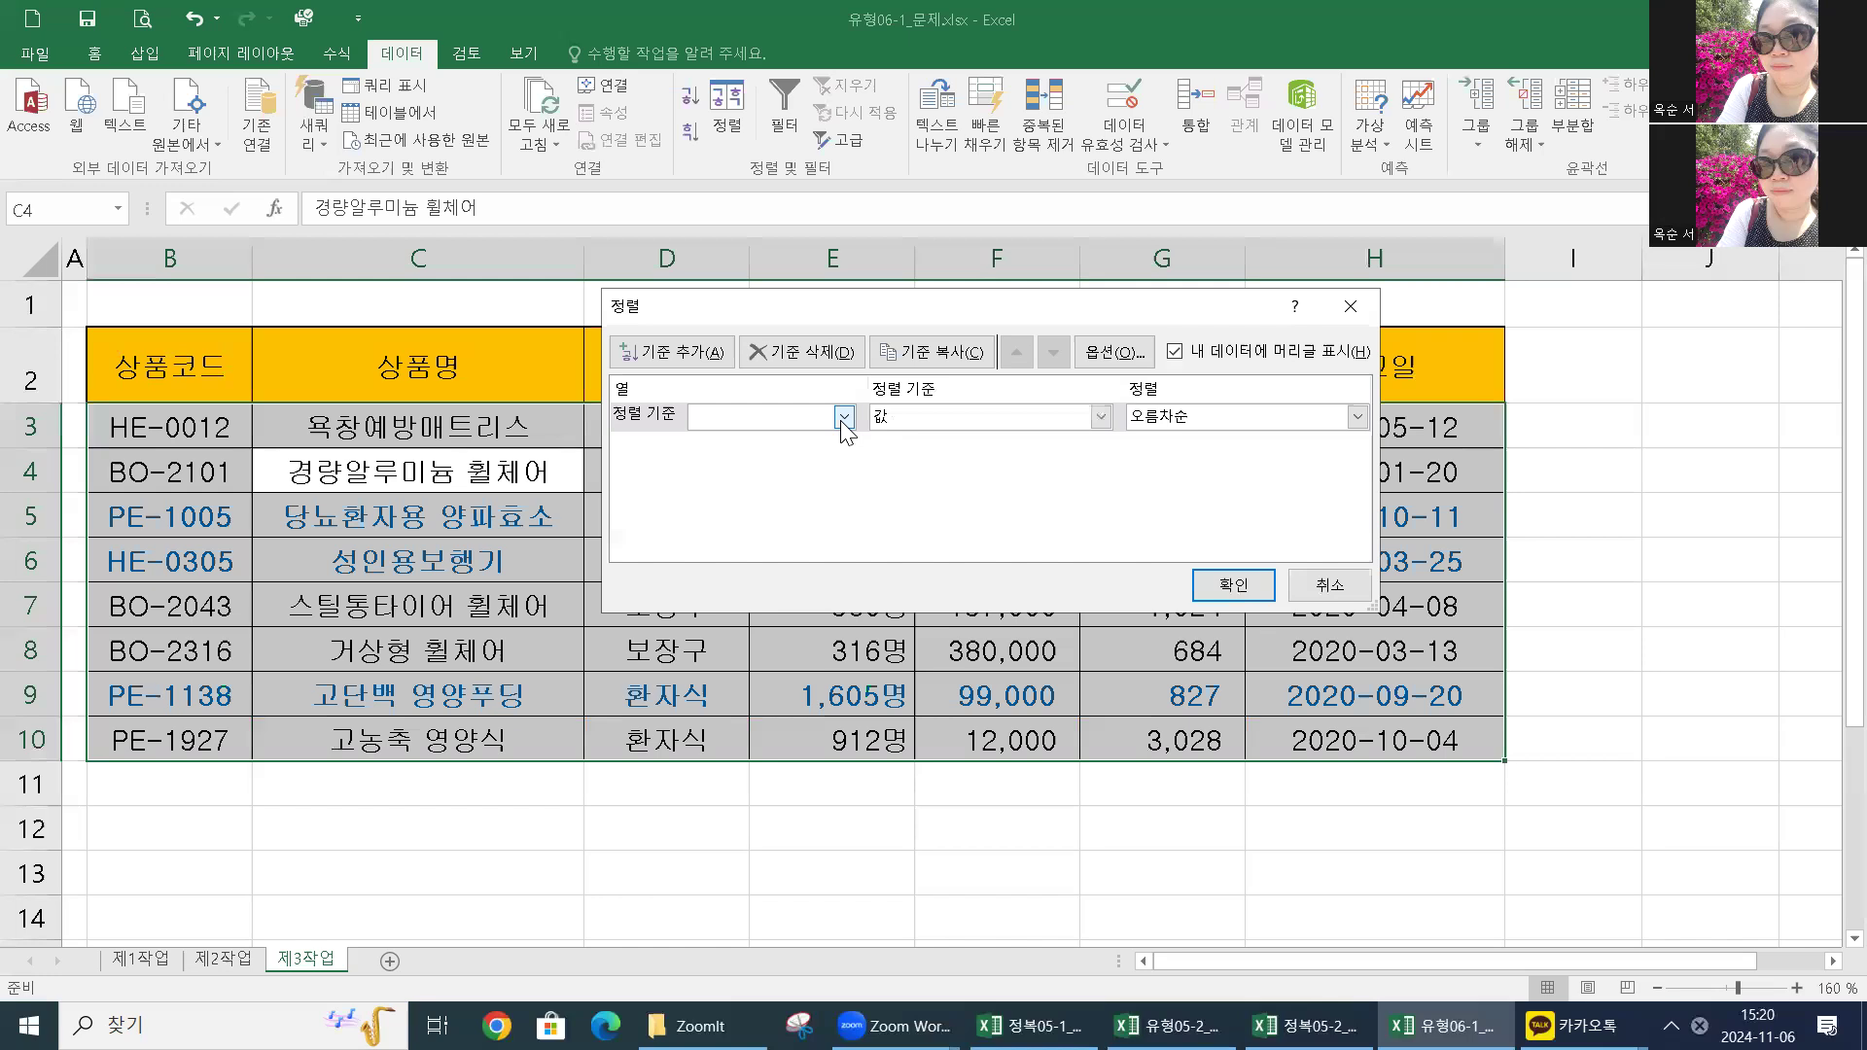
left_click(843, 419)
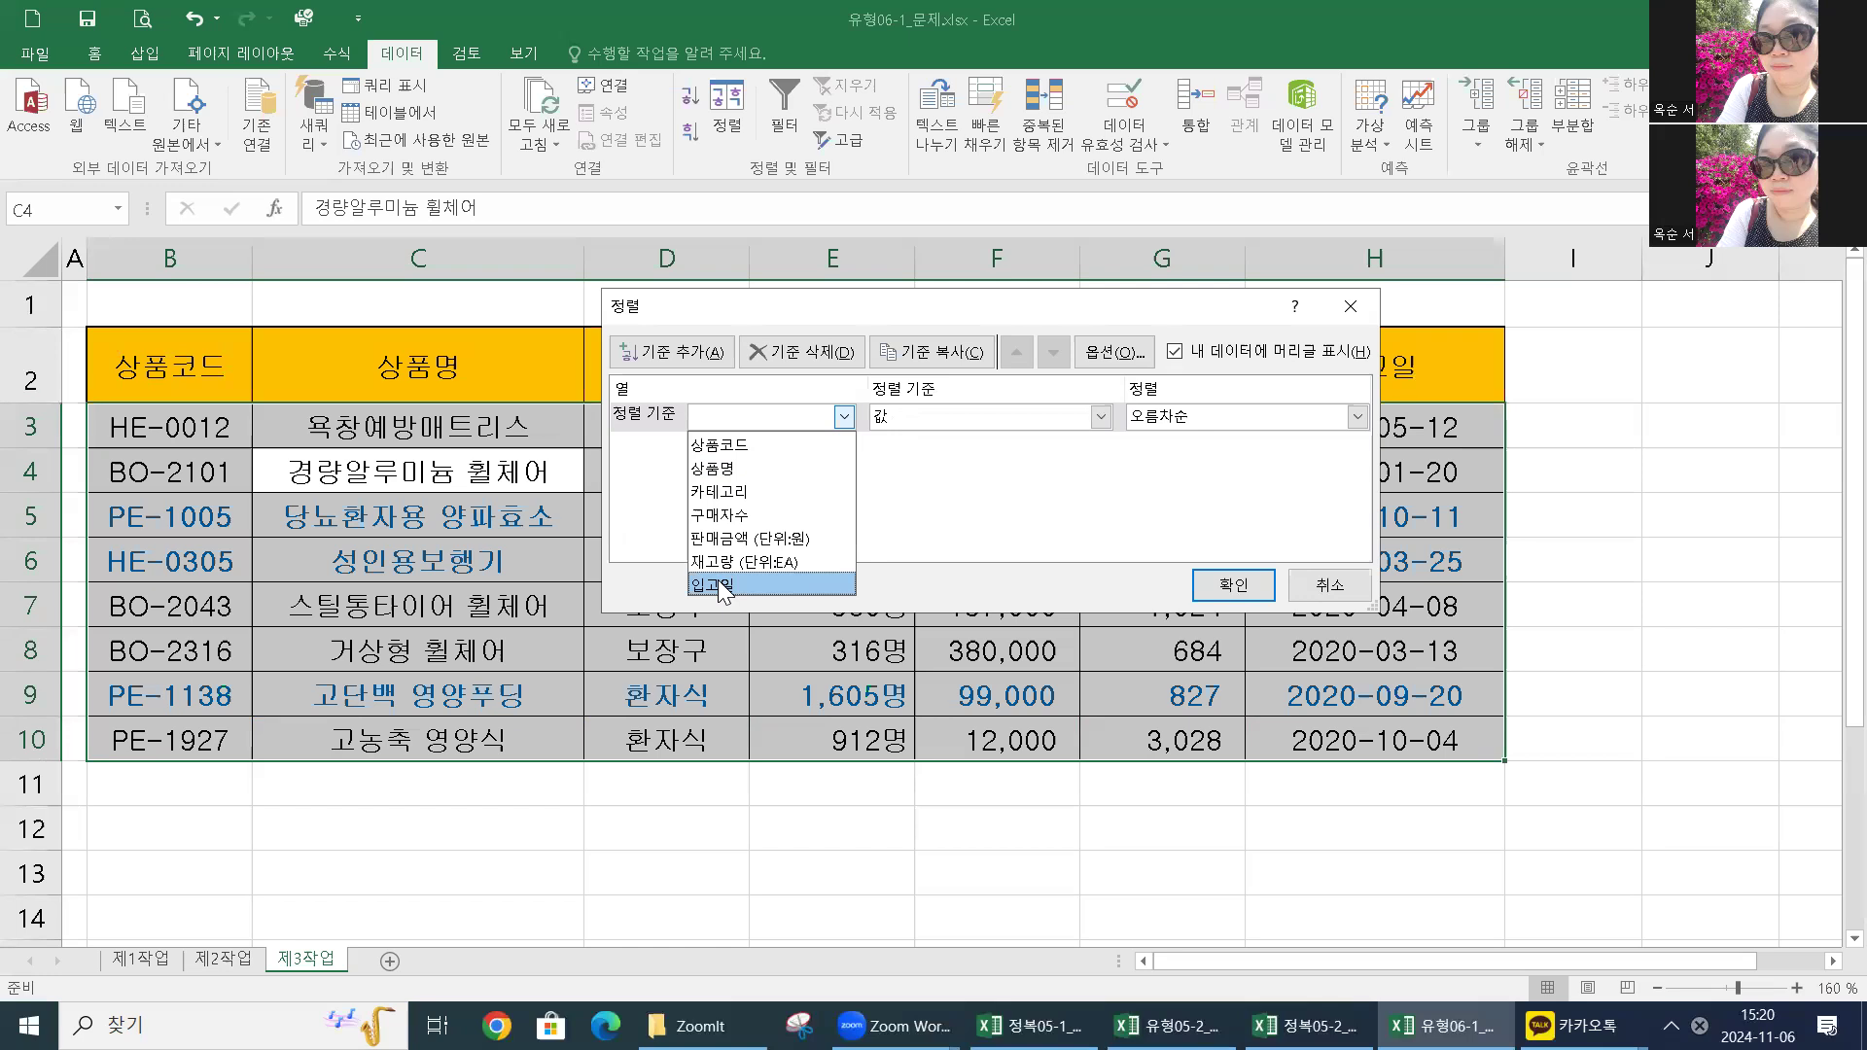
left_click(731, 492)
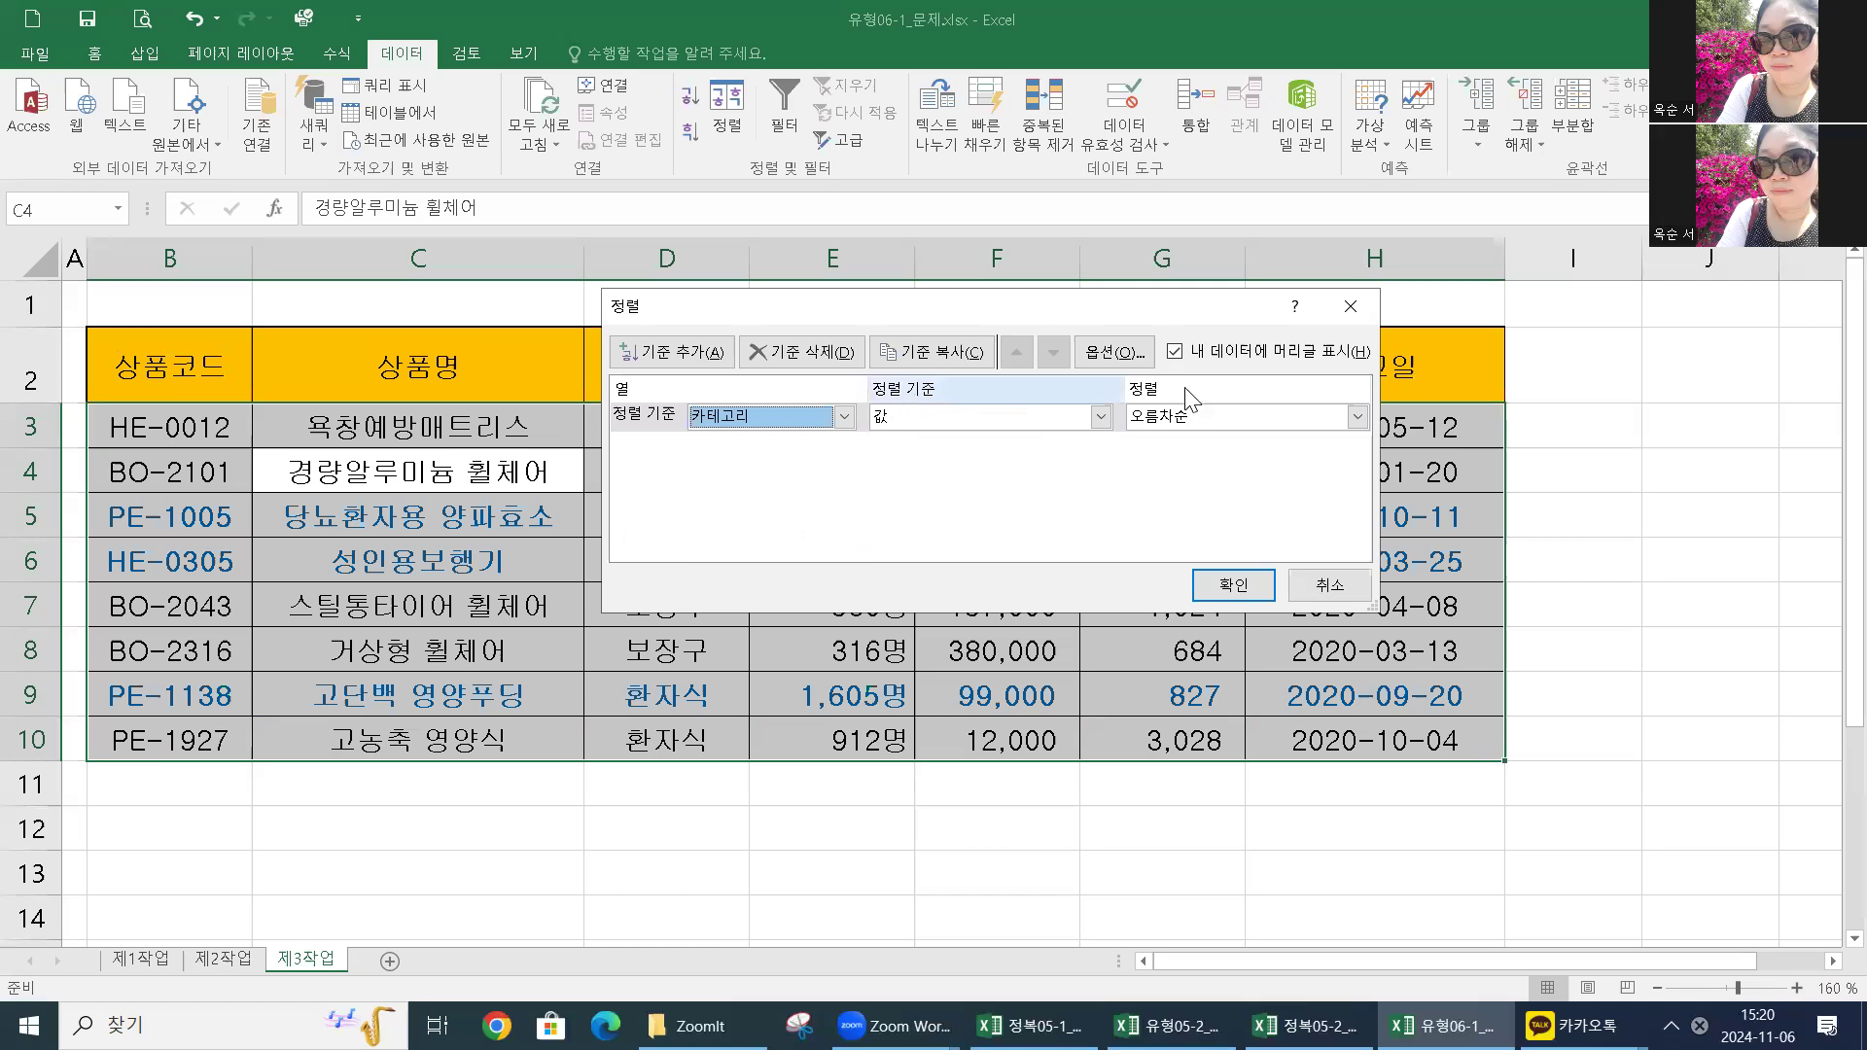
left_click(1261, 428)
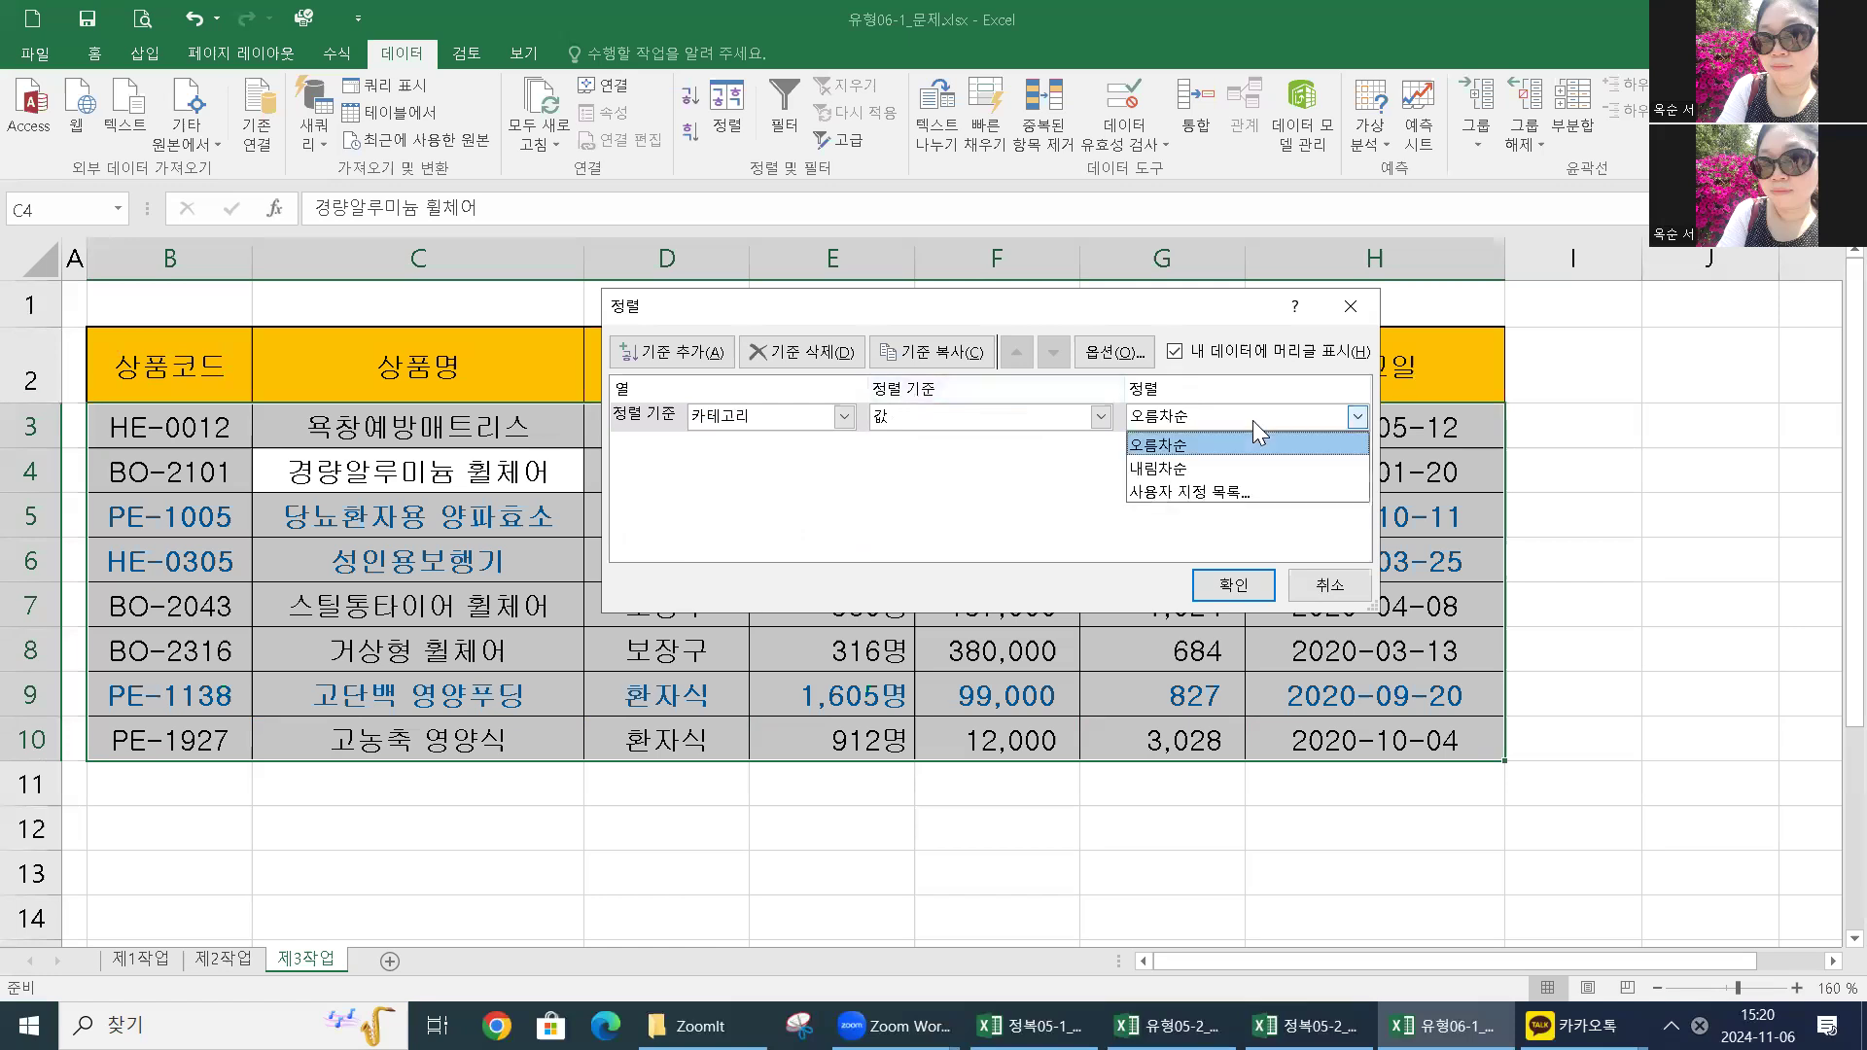
left_click(1211, 478)
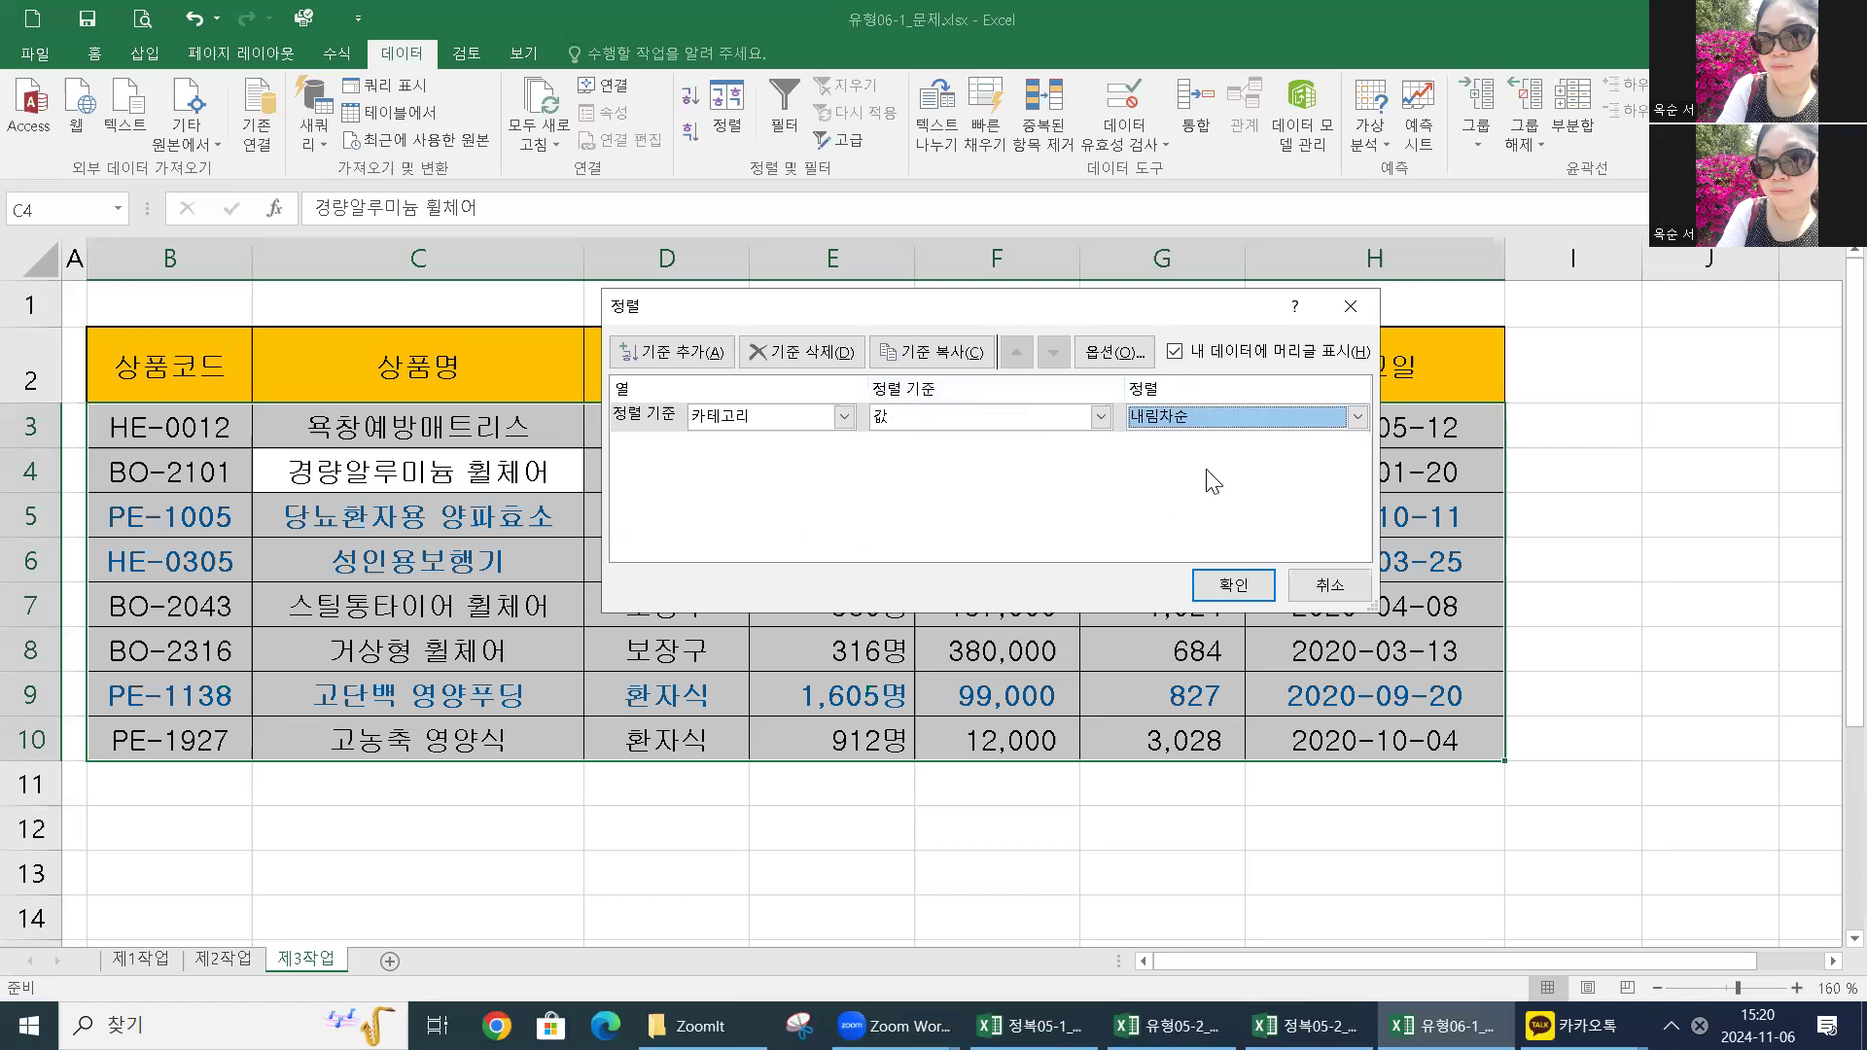
left_click(1233, 584)
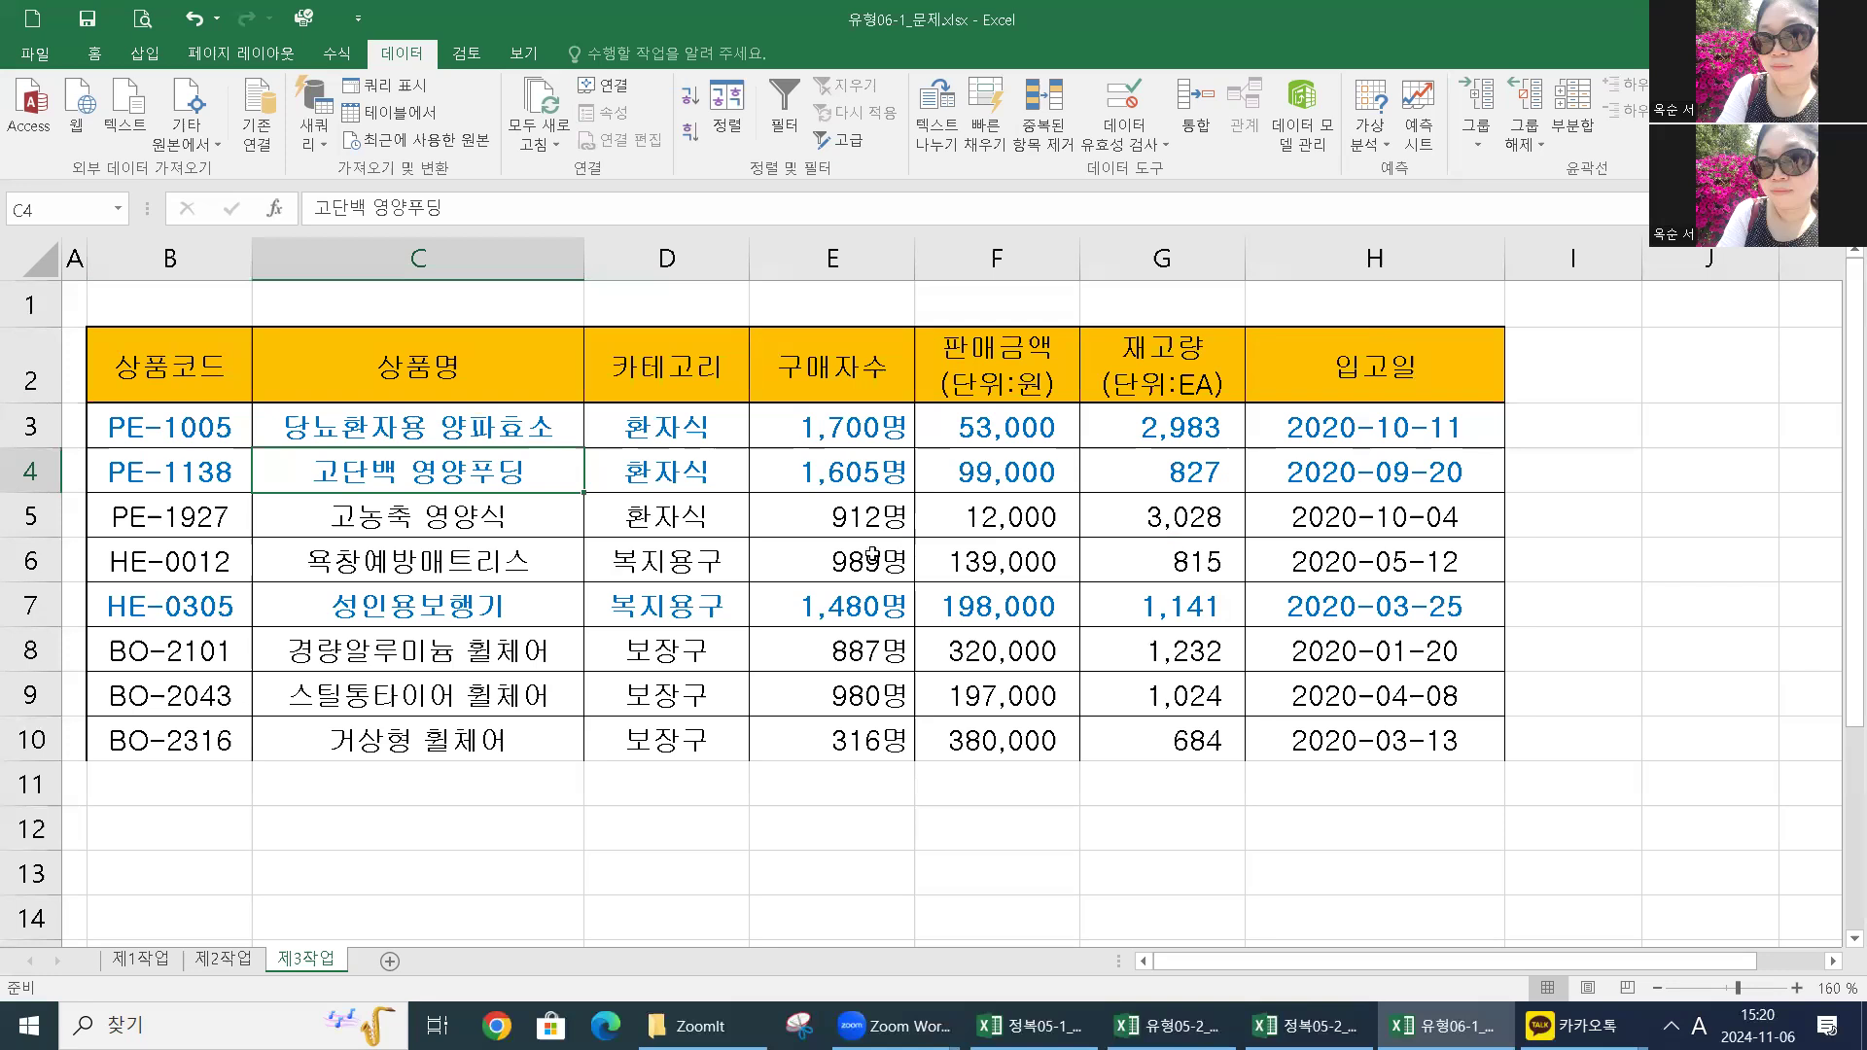
Step: Examine the product names row by row within each category of the sorted table
left_click(473, 432)
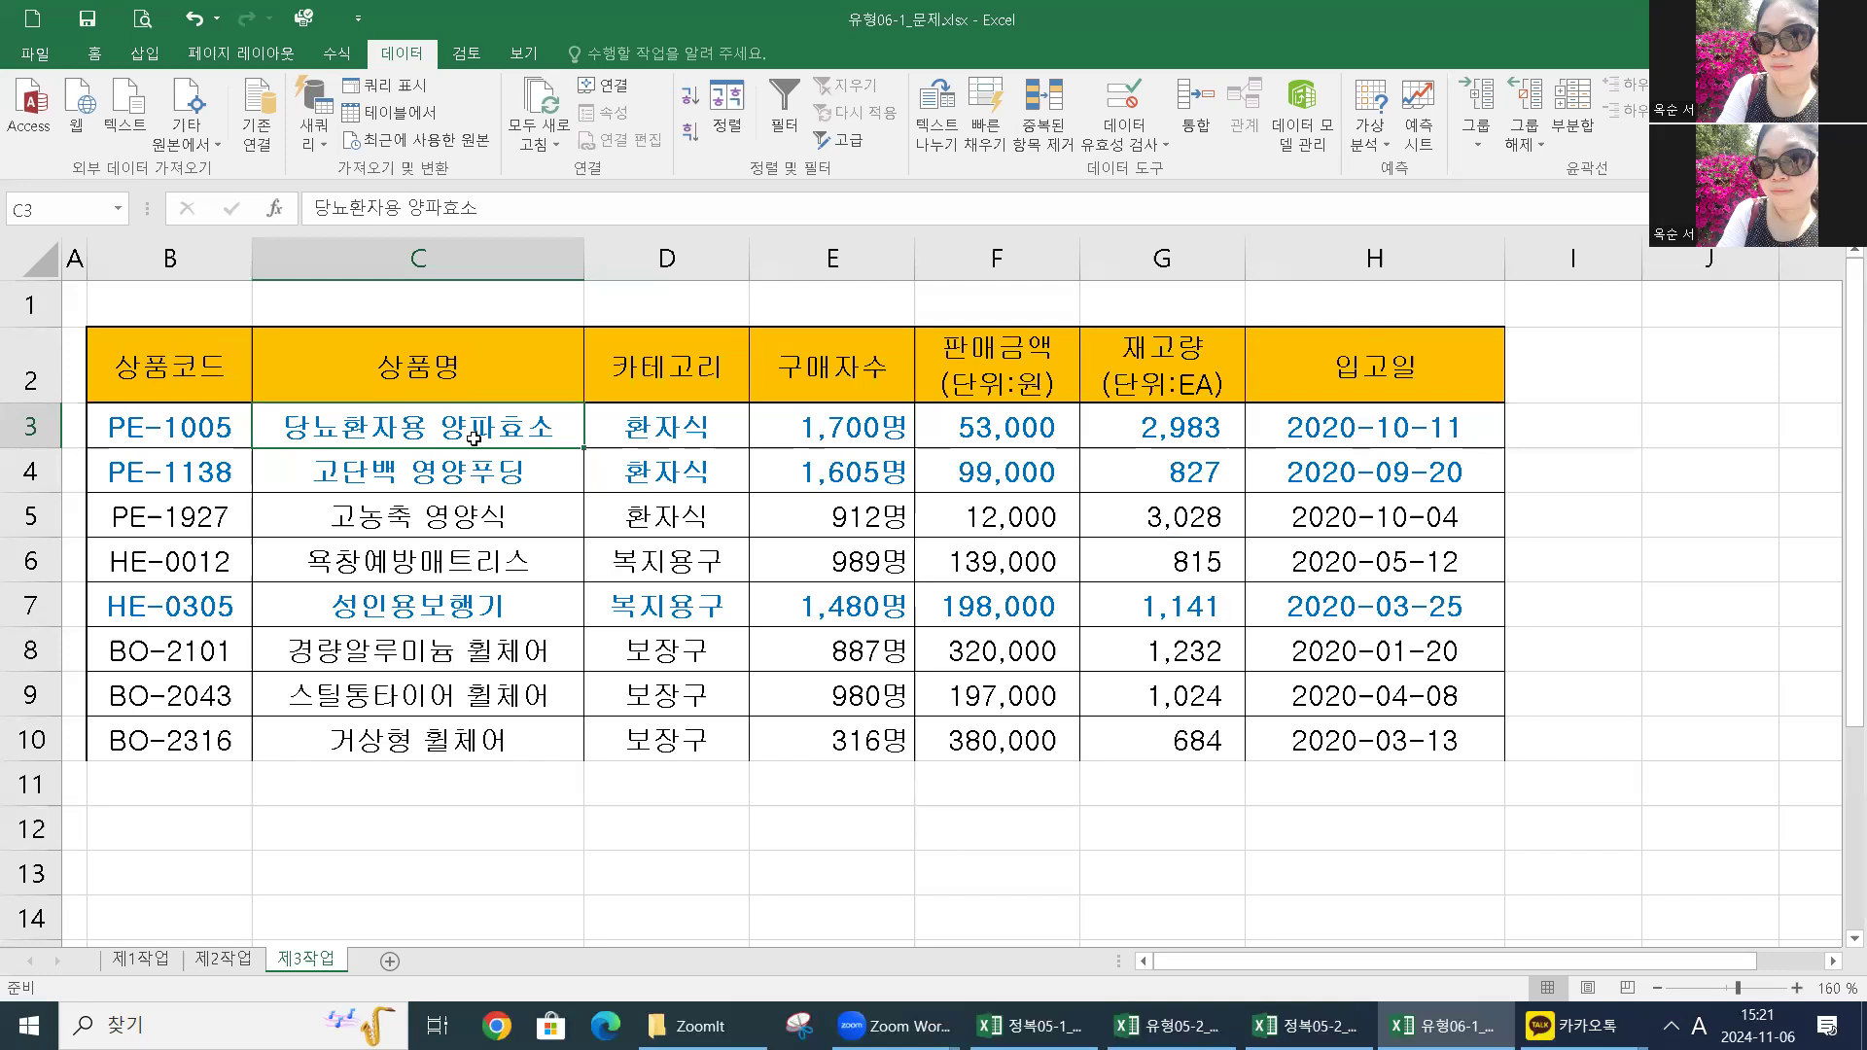
left_click(467, 561)
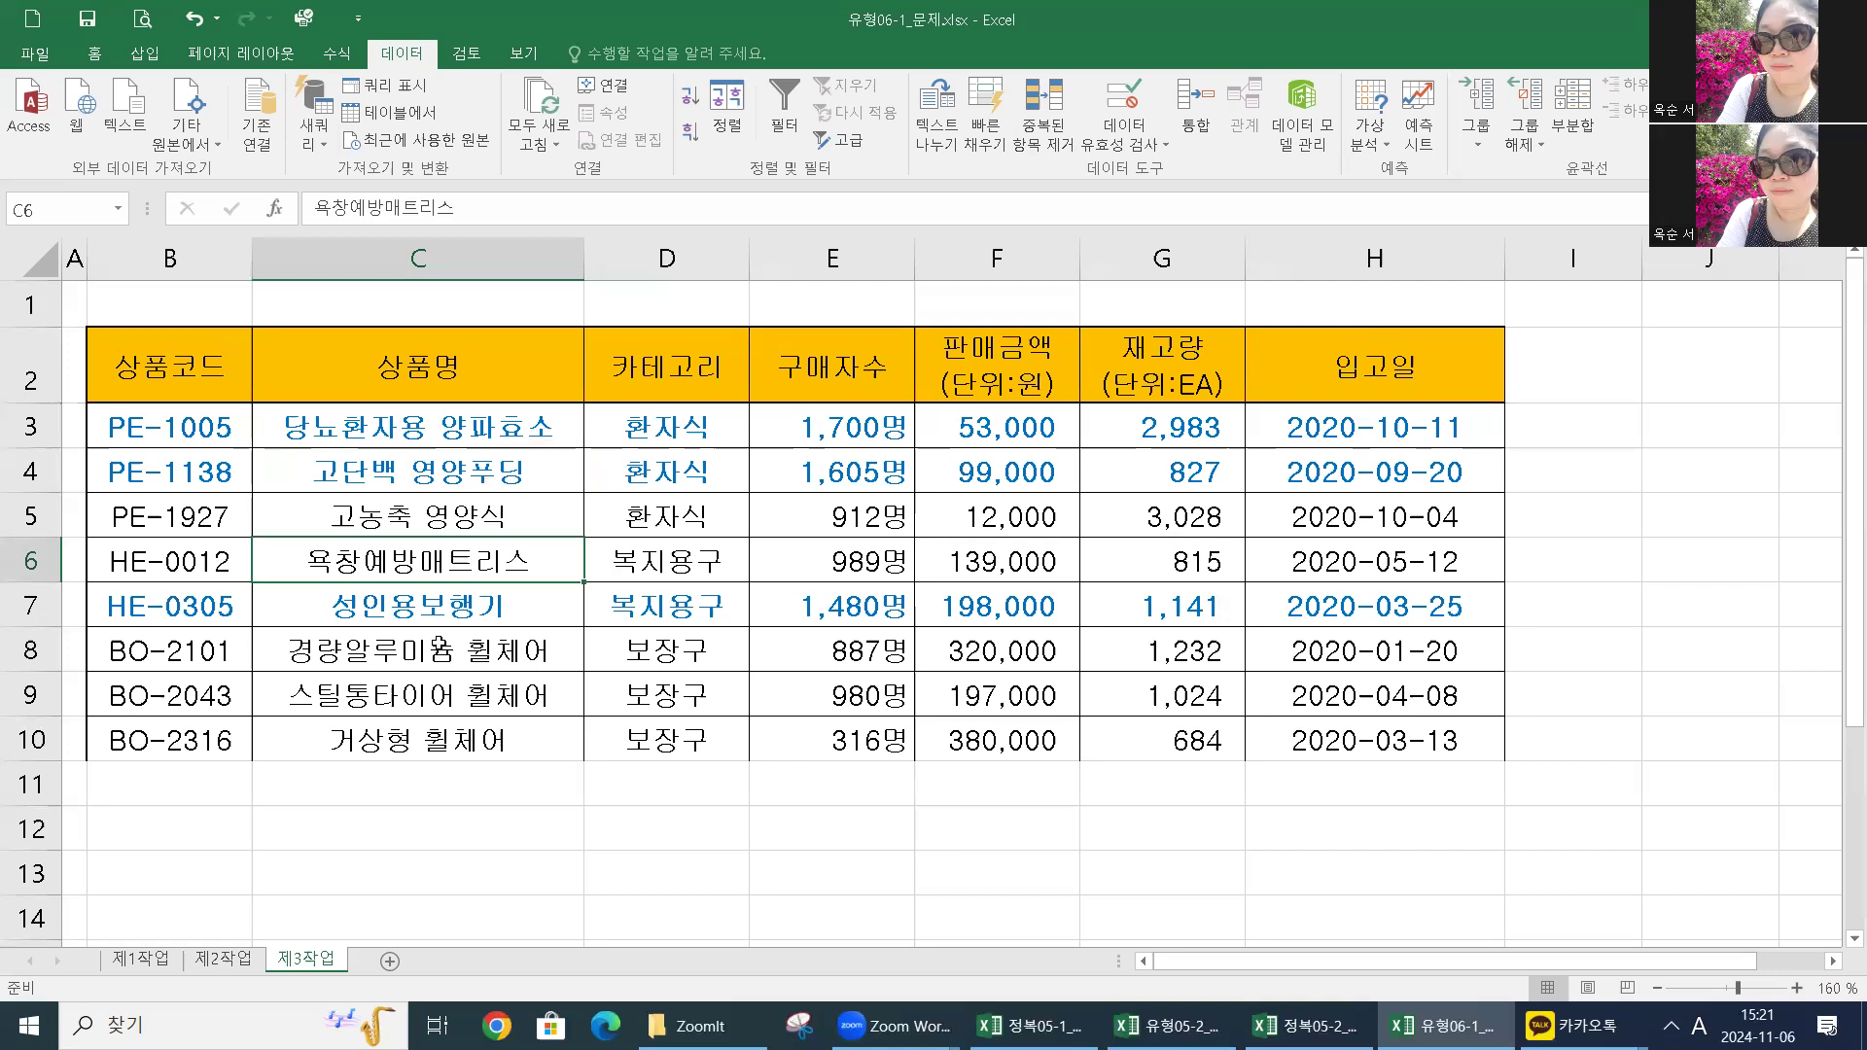
left_click(458, 601)
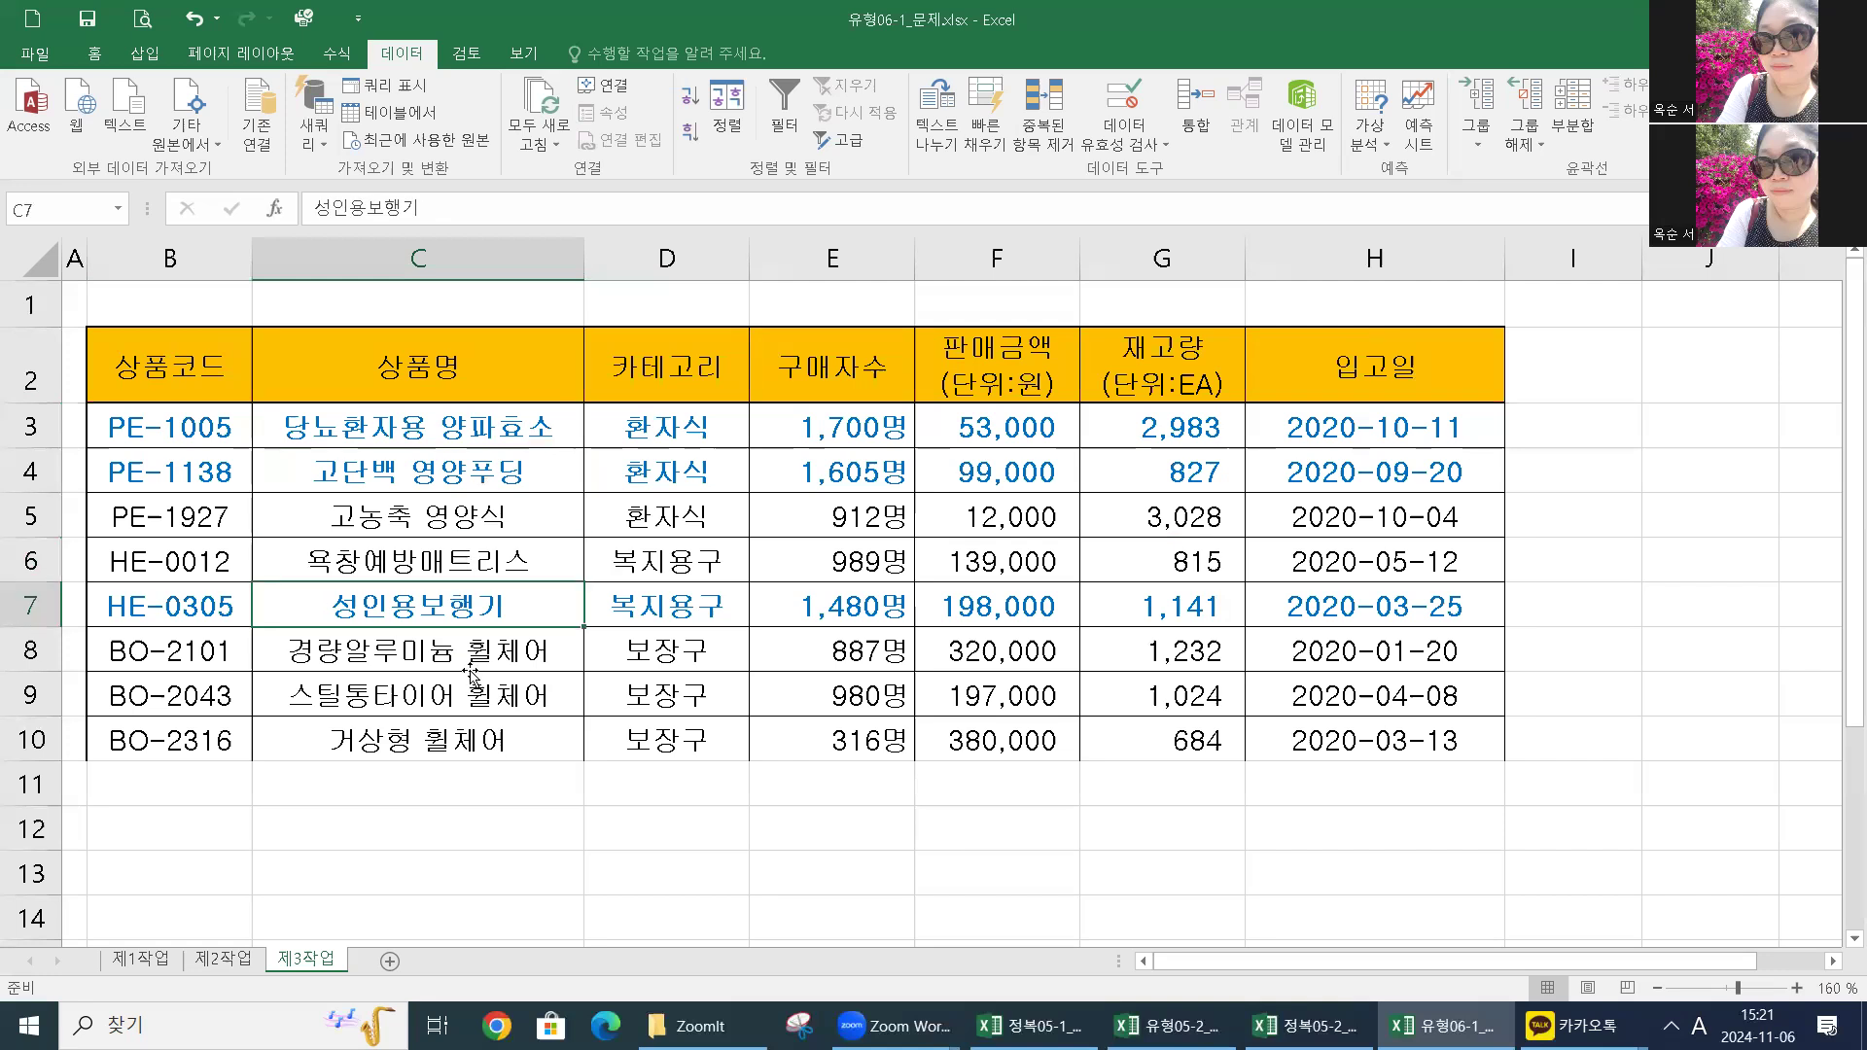
key("Down")
key("Down")
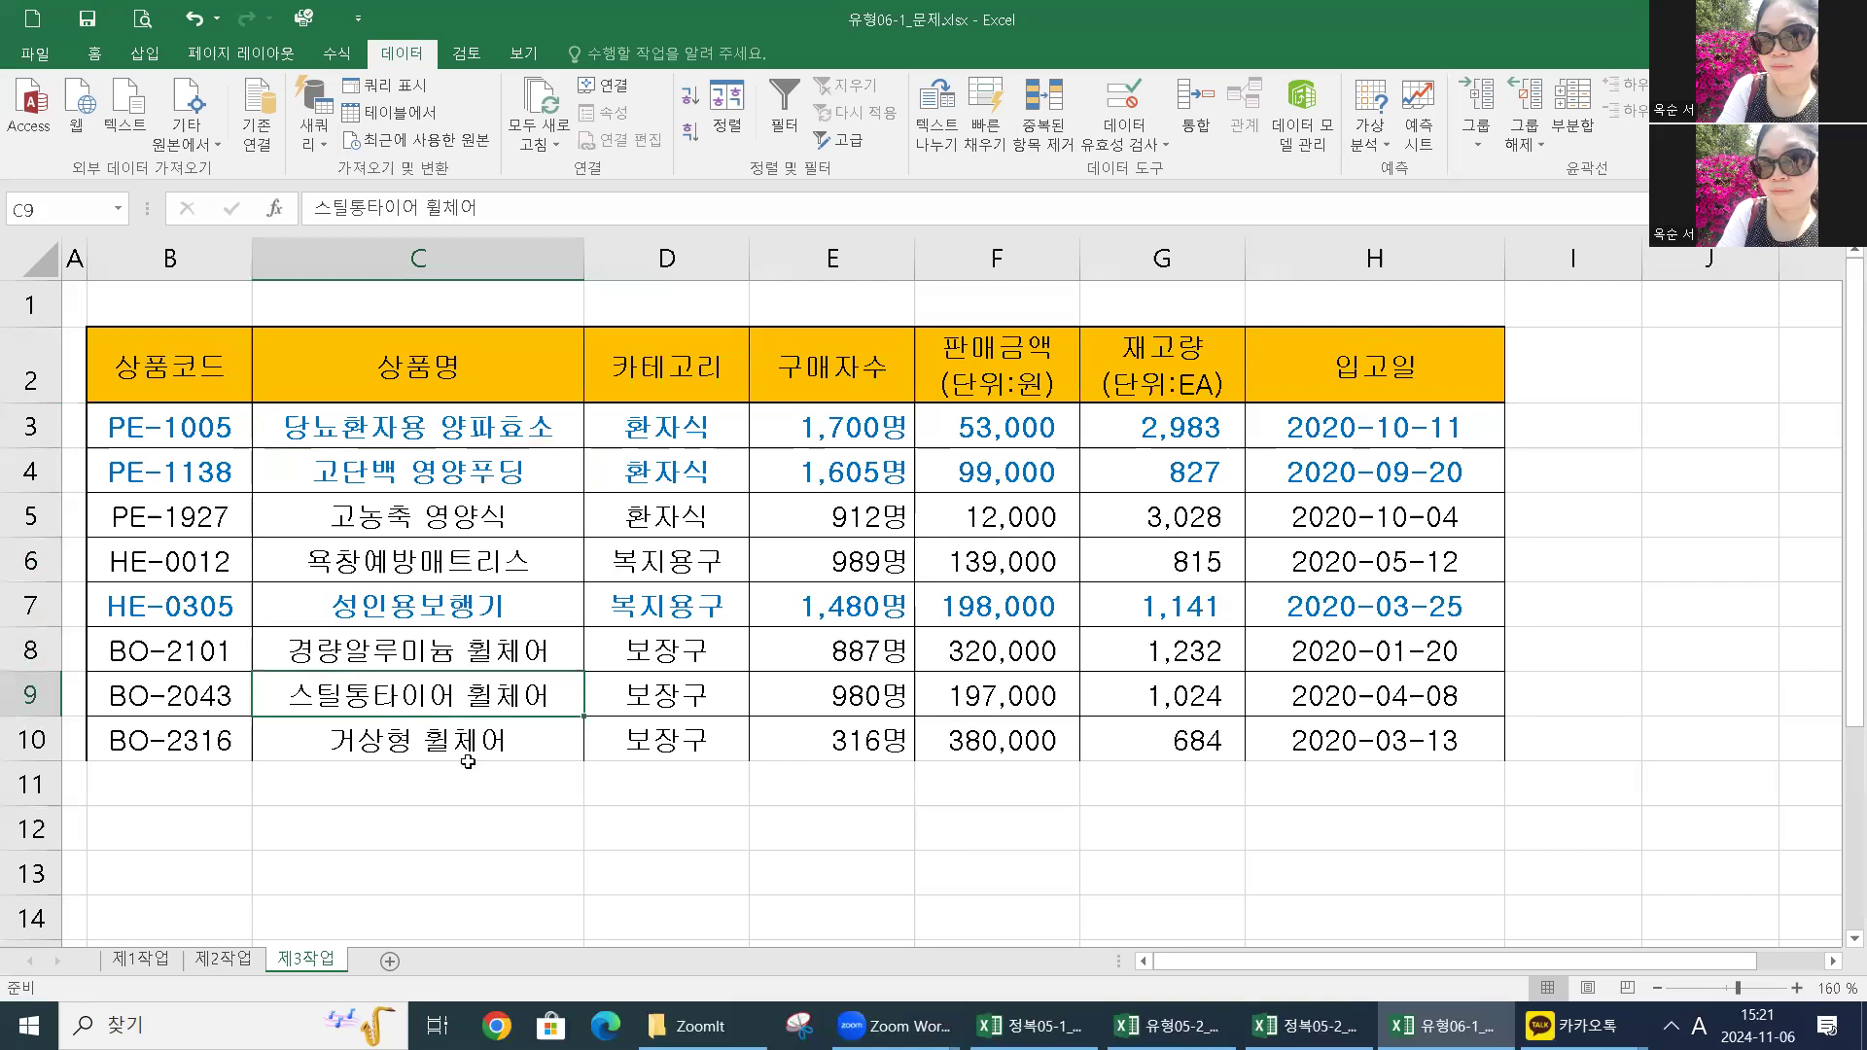
key("Down")
key("Down")
key("Up")
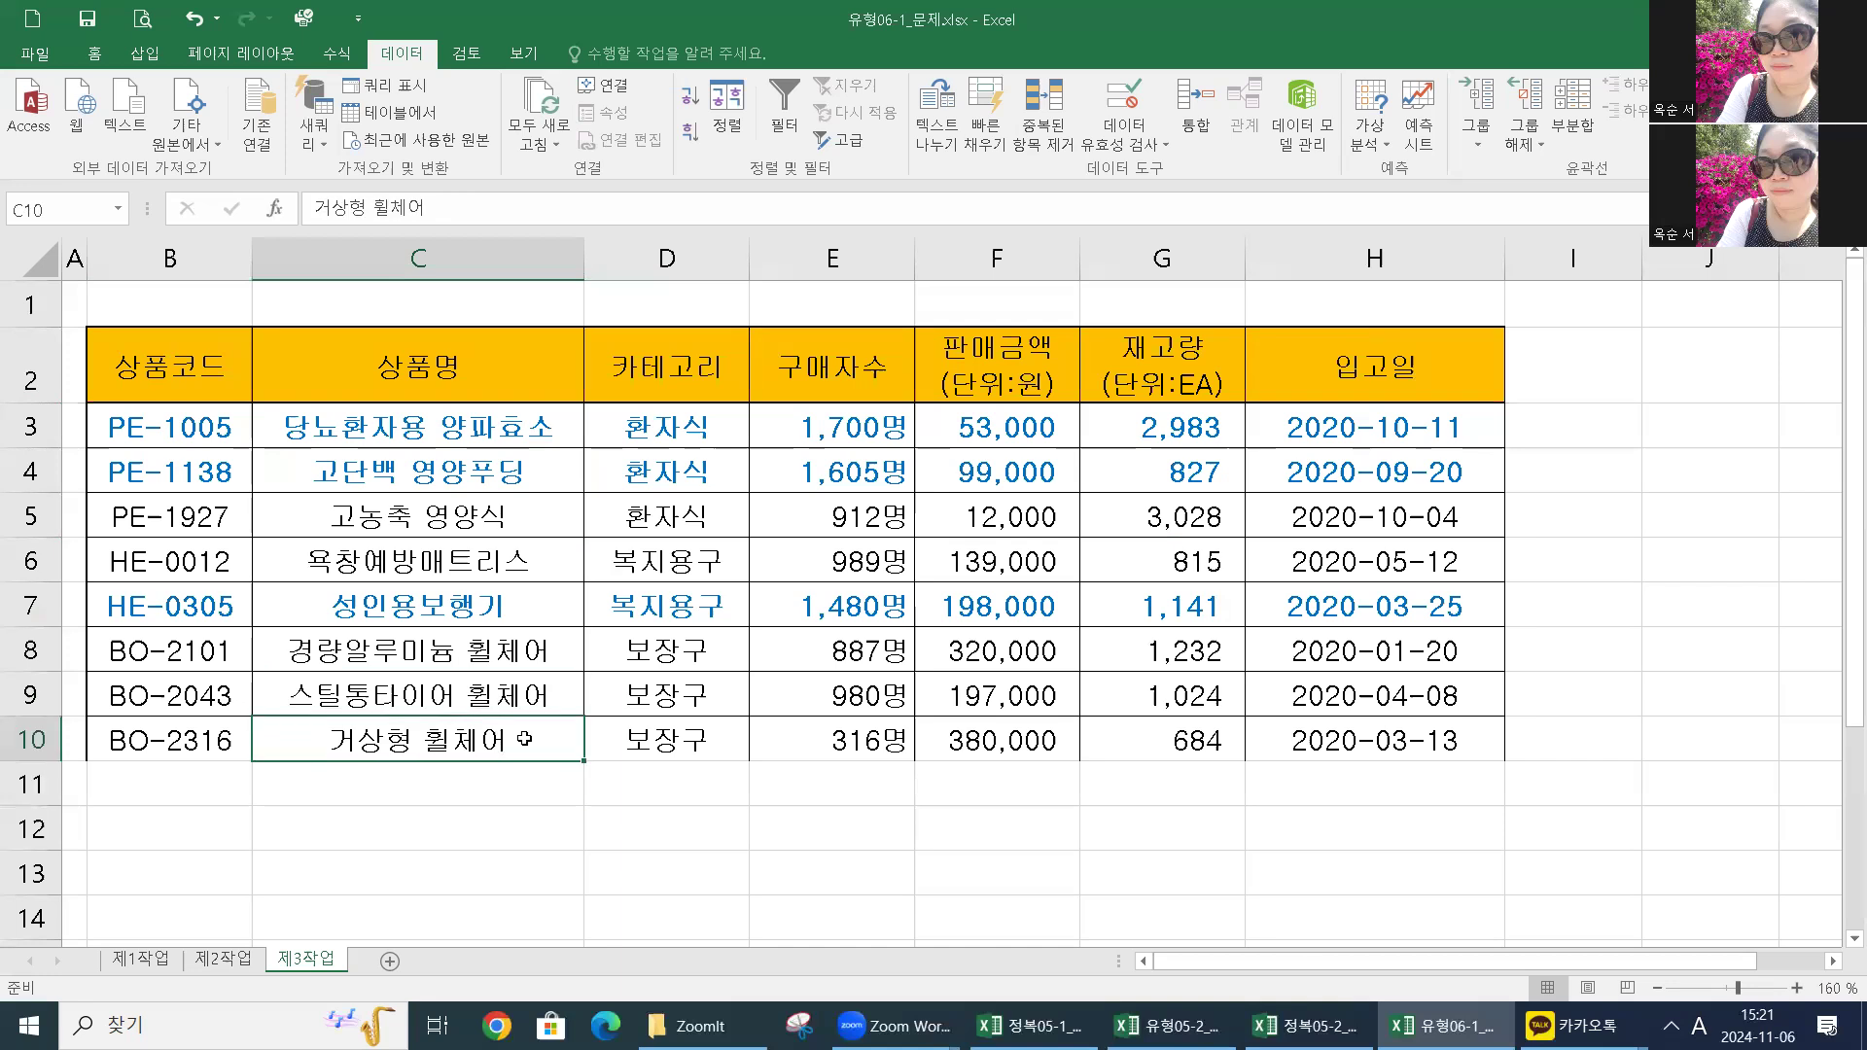
Step: Start a subtotal (부분합) on the sorted table, grouped by 카테고리 with the 개수 function
left_click(742, 517)
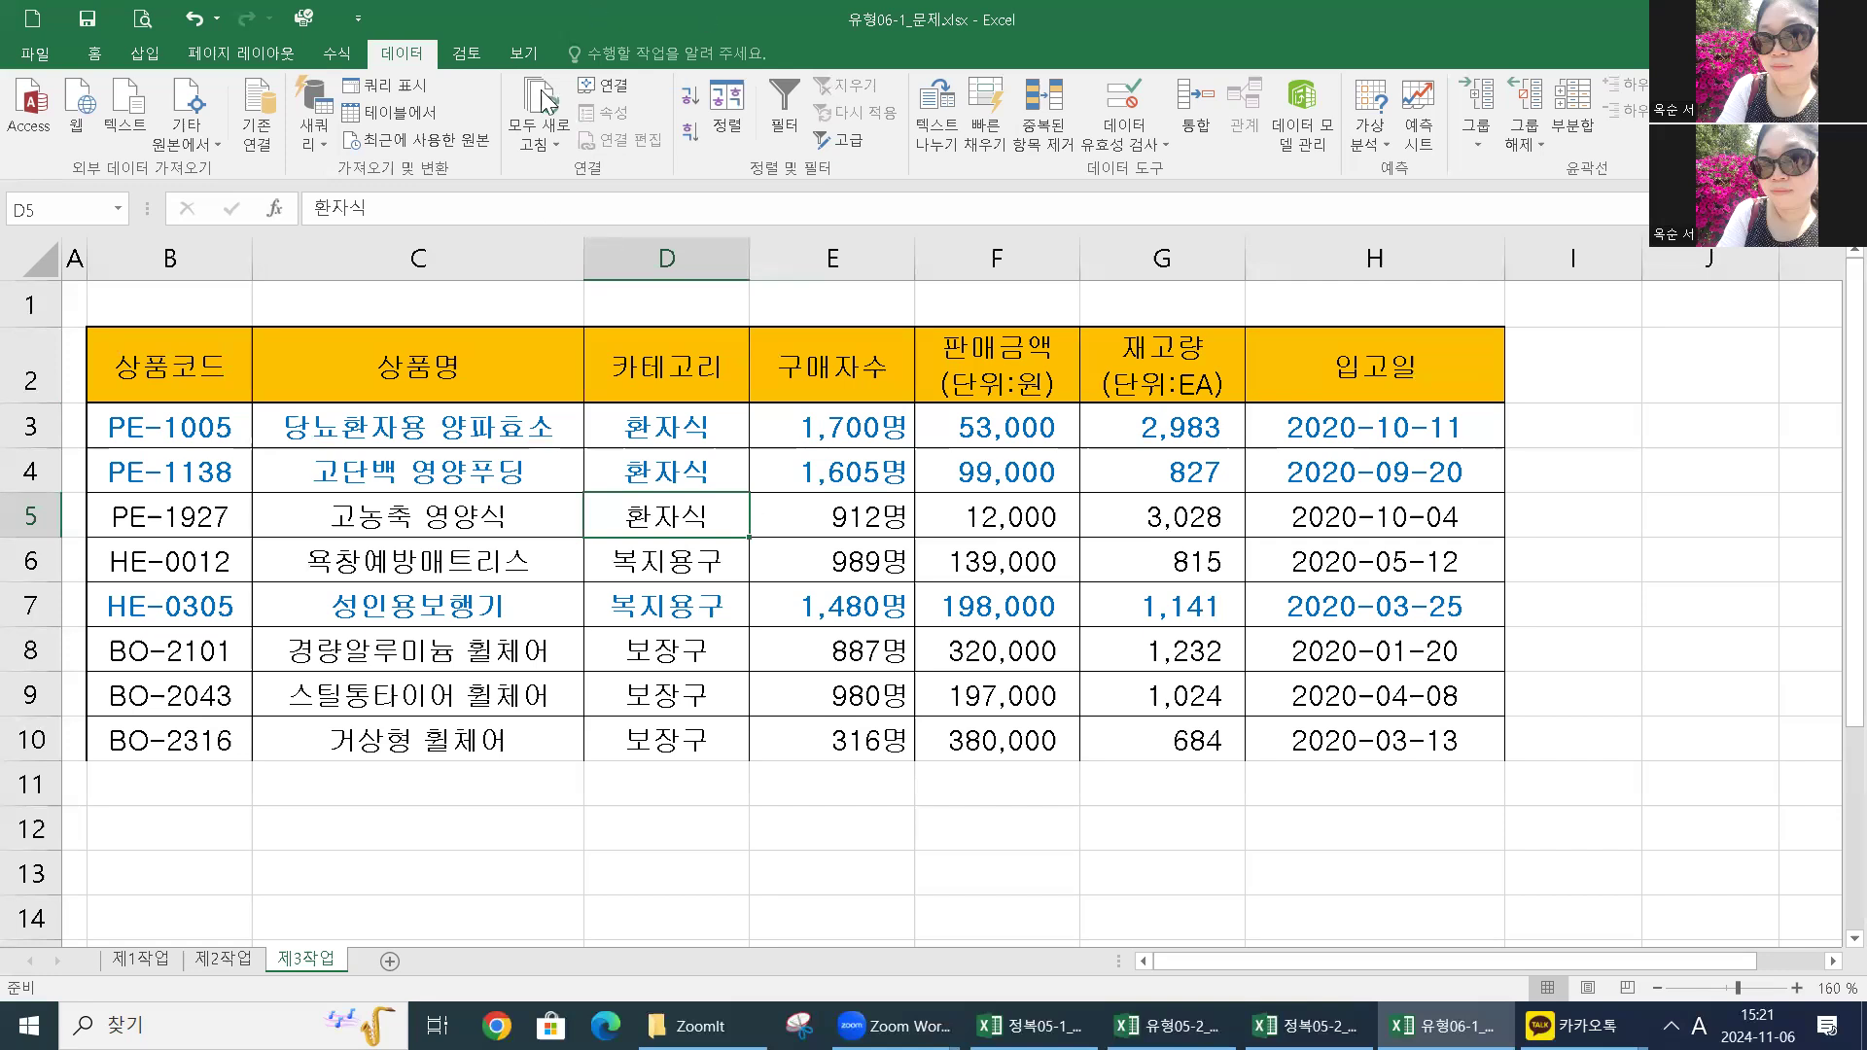
left_click(1570, 103)
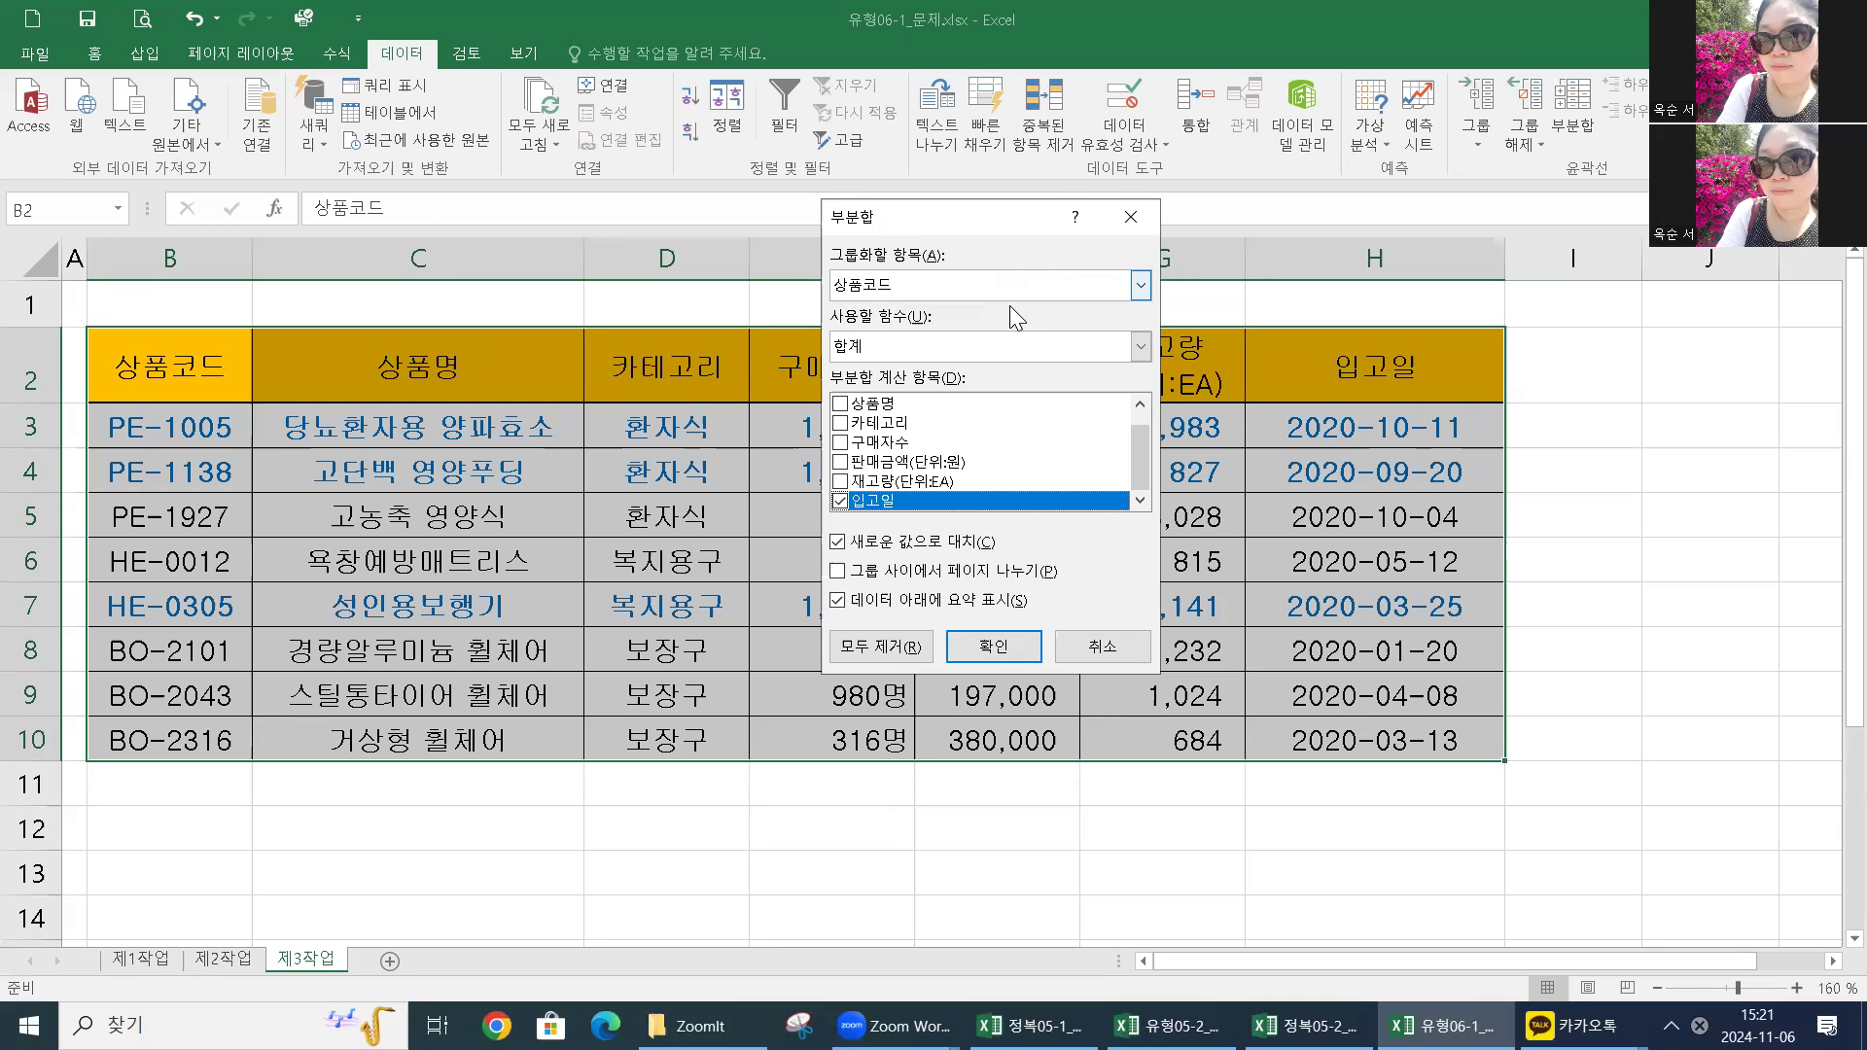
left_click(1024, 285)
left_click(985, 350)
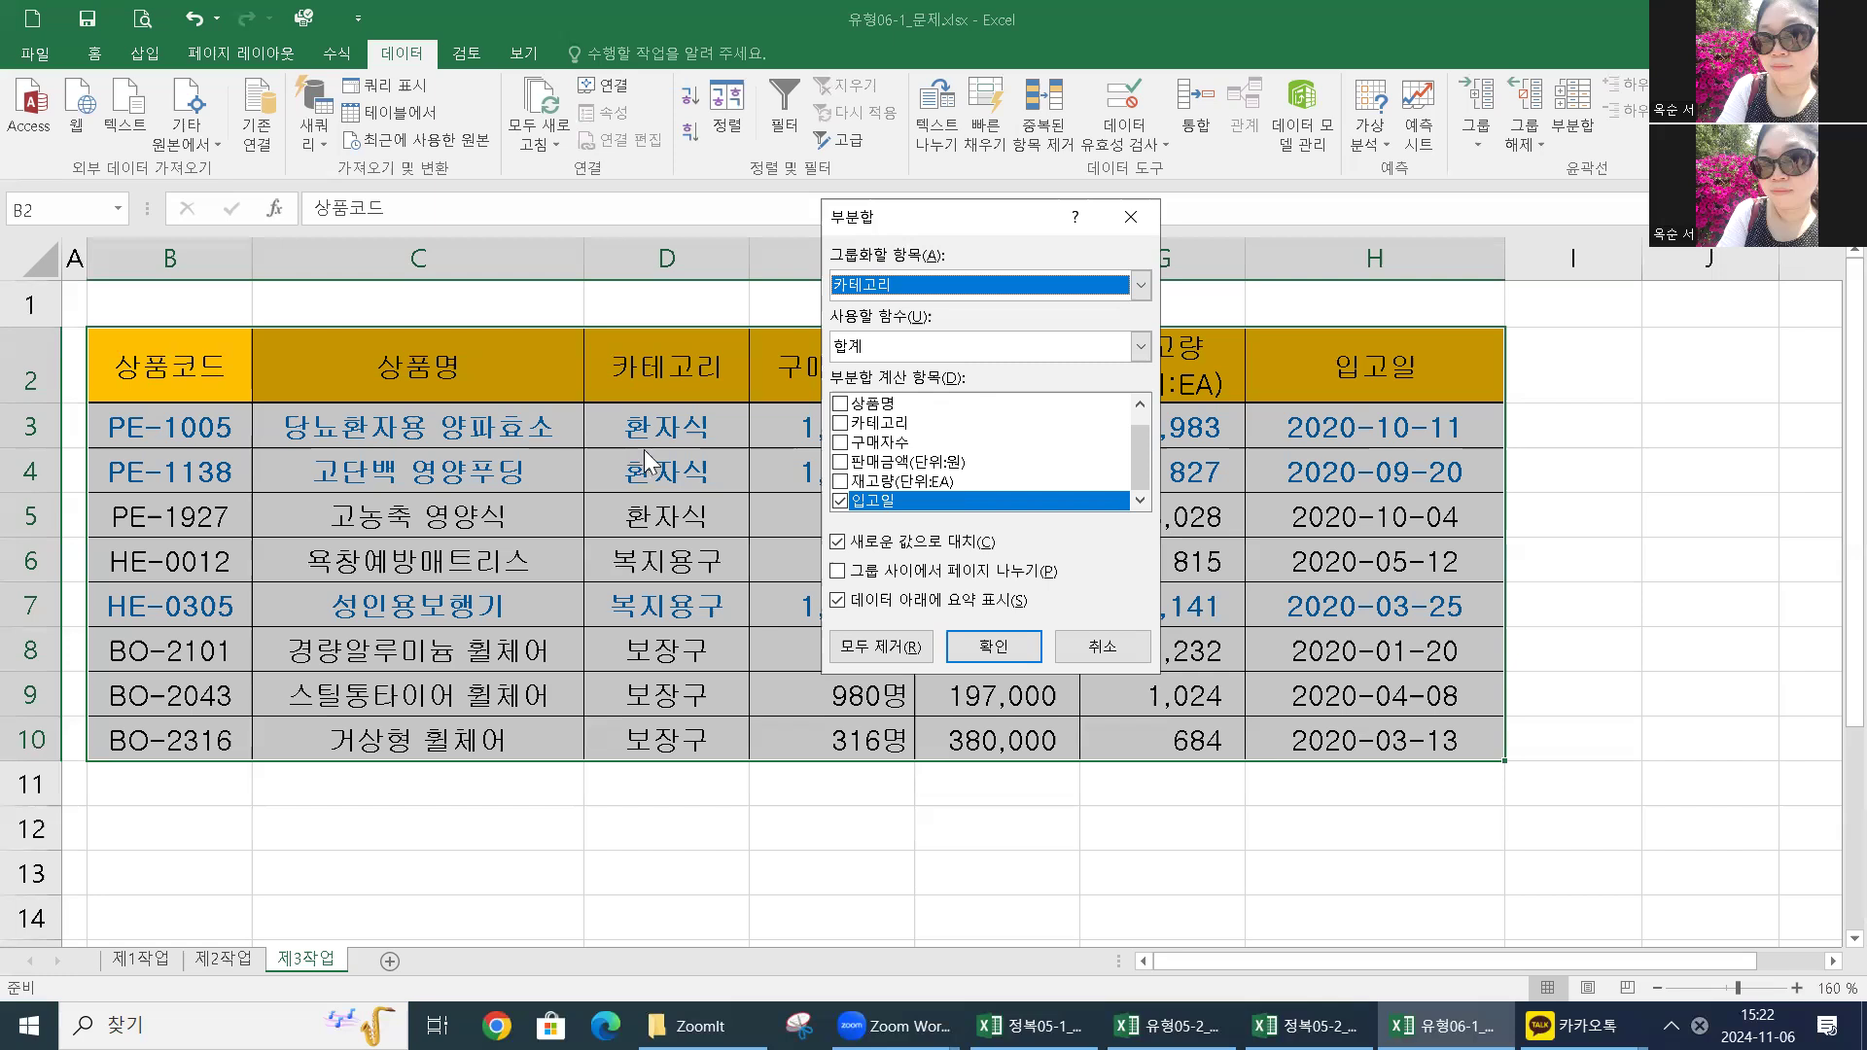
left_click(904, 345)
left_click(885, 392)
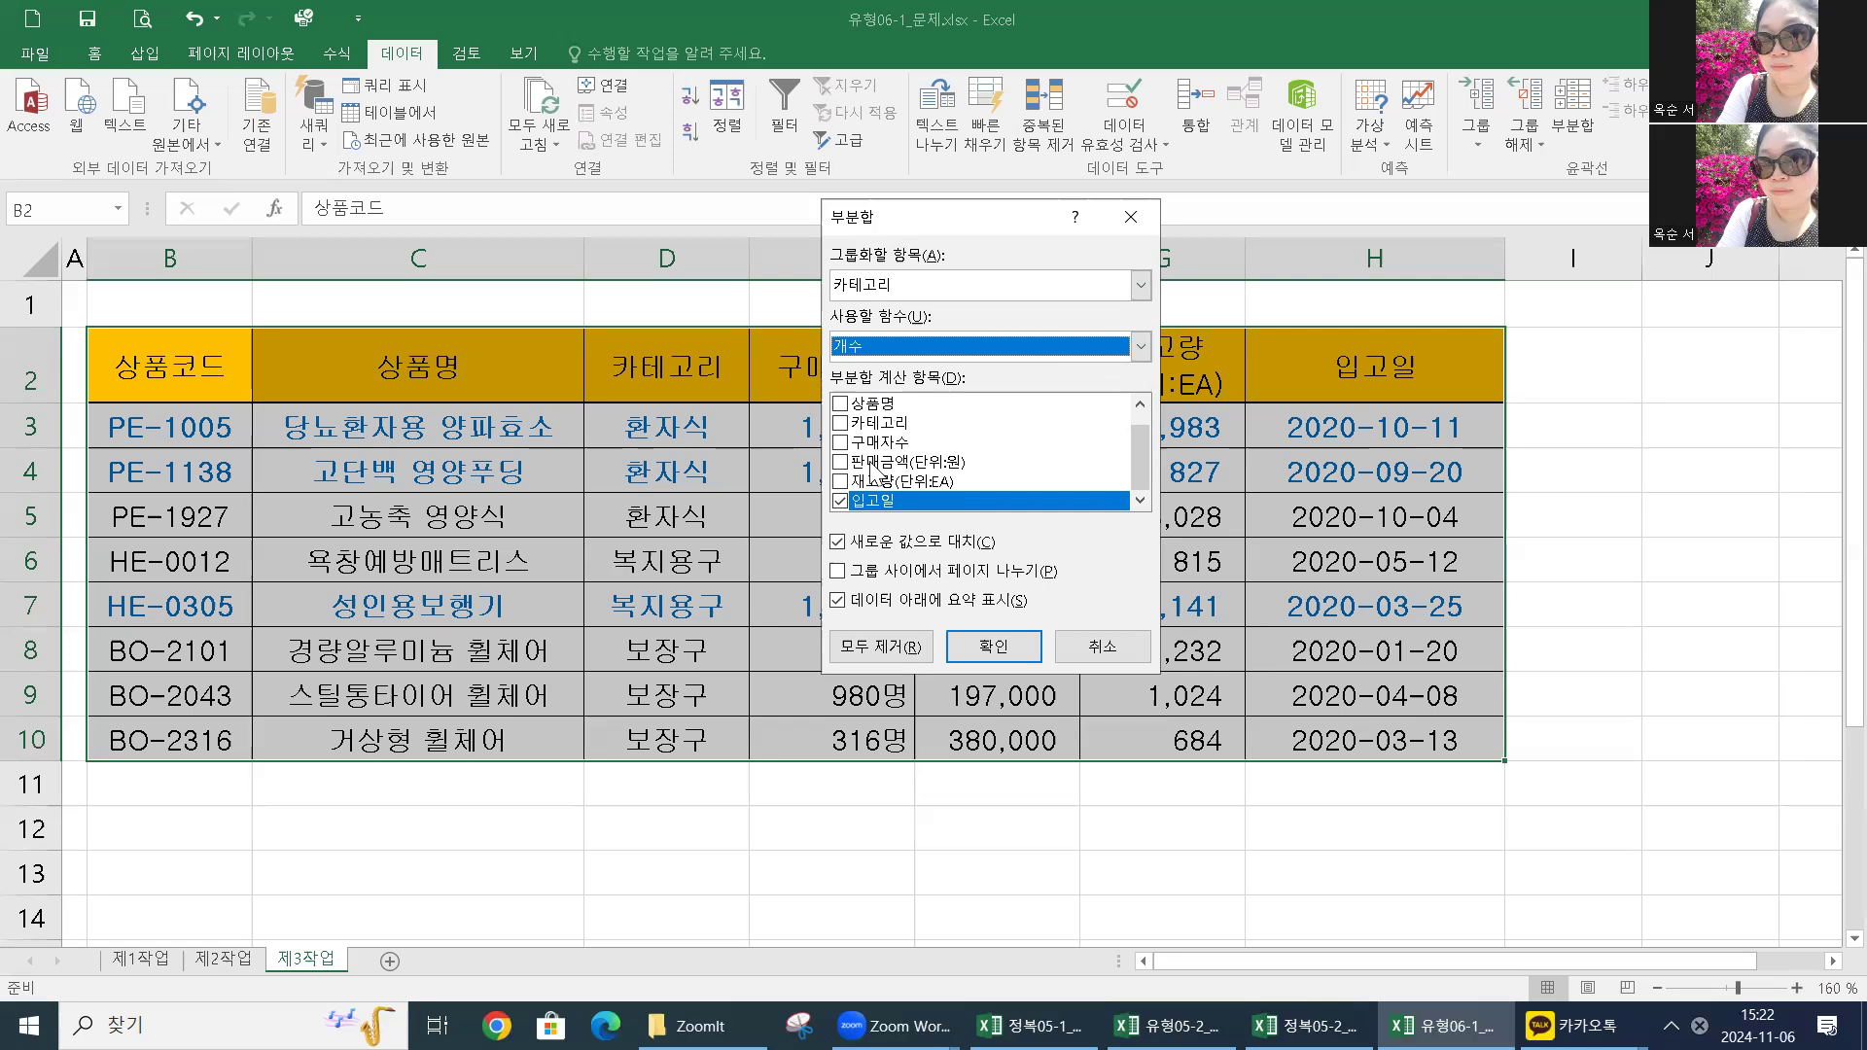
Step: Include 상품명 instead of 입고일 in the subtotal items, turn off 새로운 값으로 대치, and apply the subtotals
left_click(851, 403)
scroll(856, 491, "down", 1)
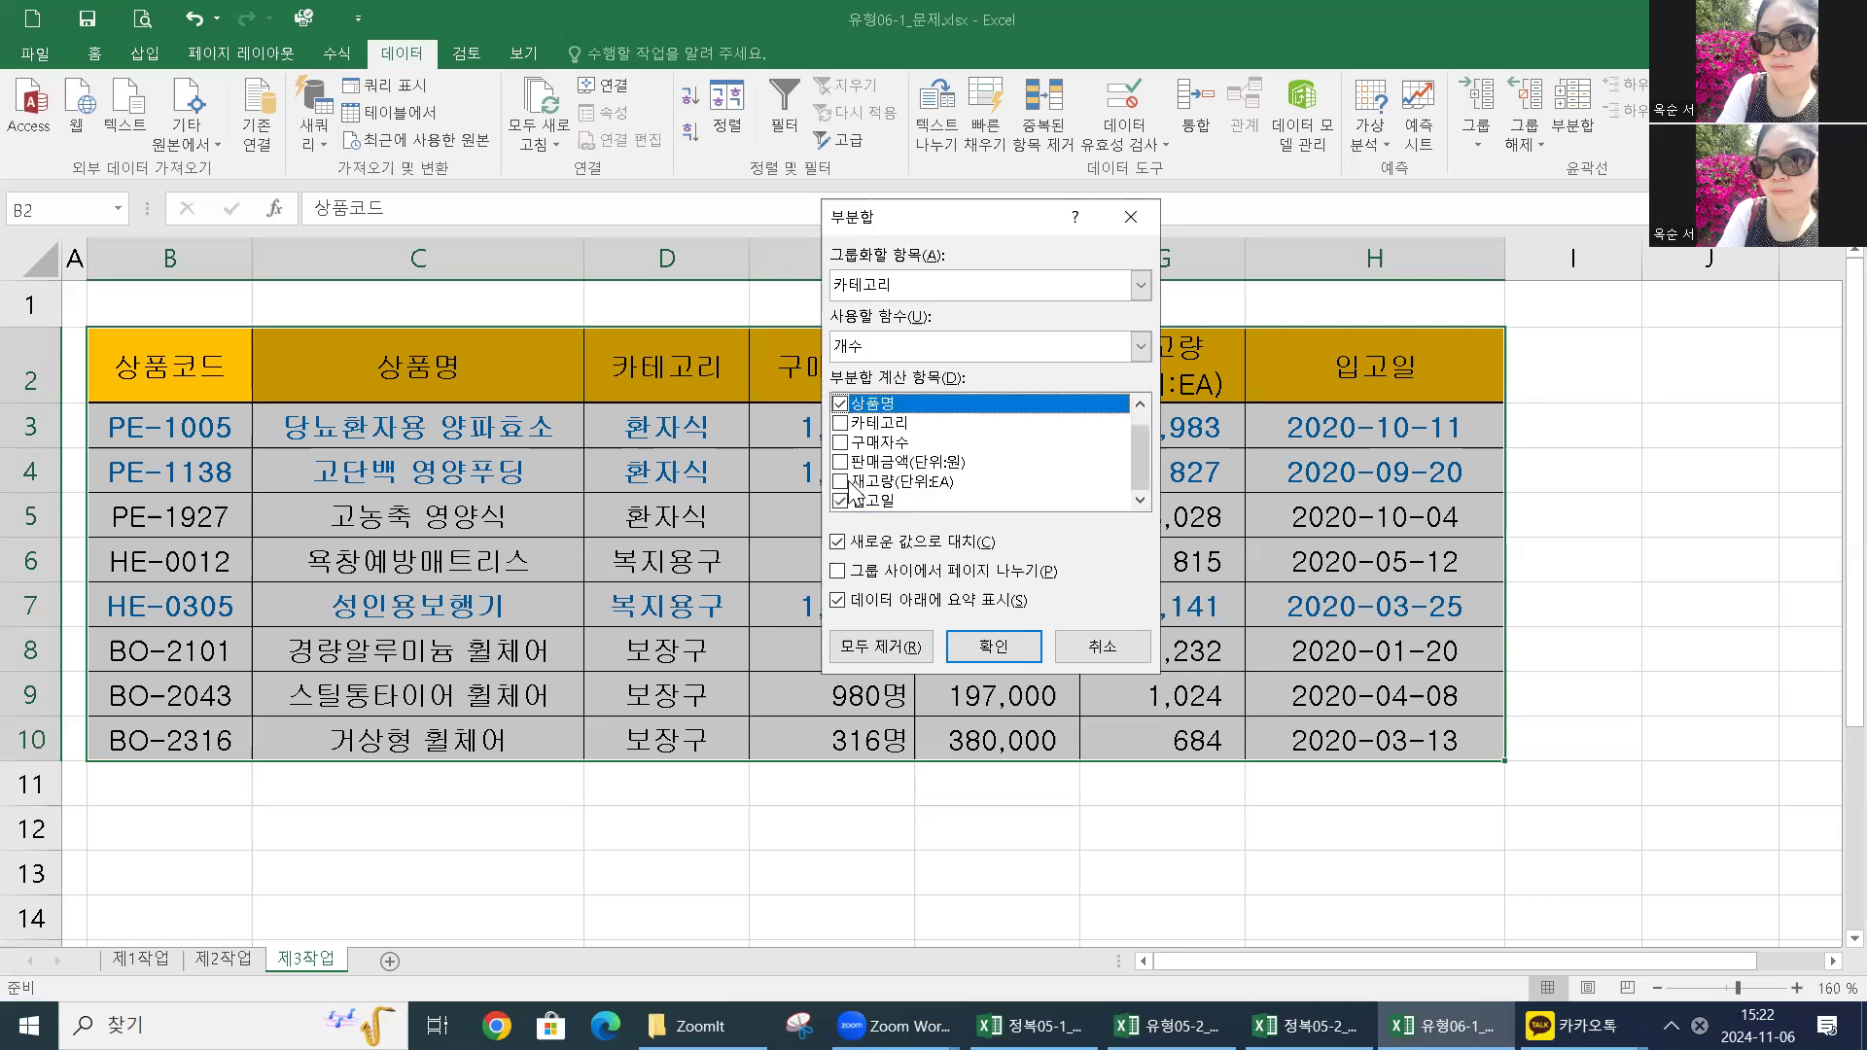
left_click(855, 501)
scroll(856, 408, "up", 1)
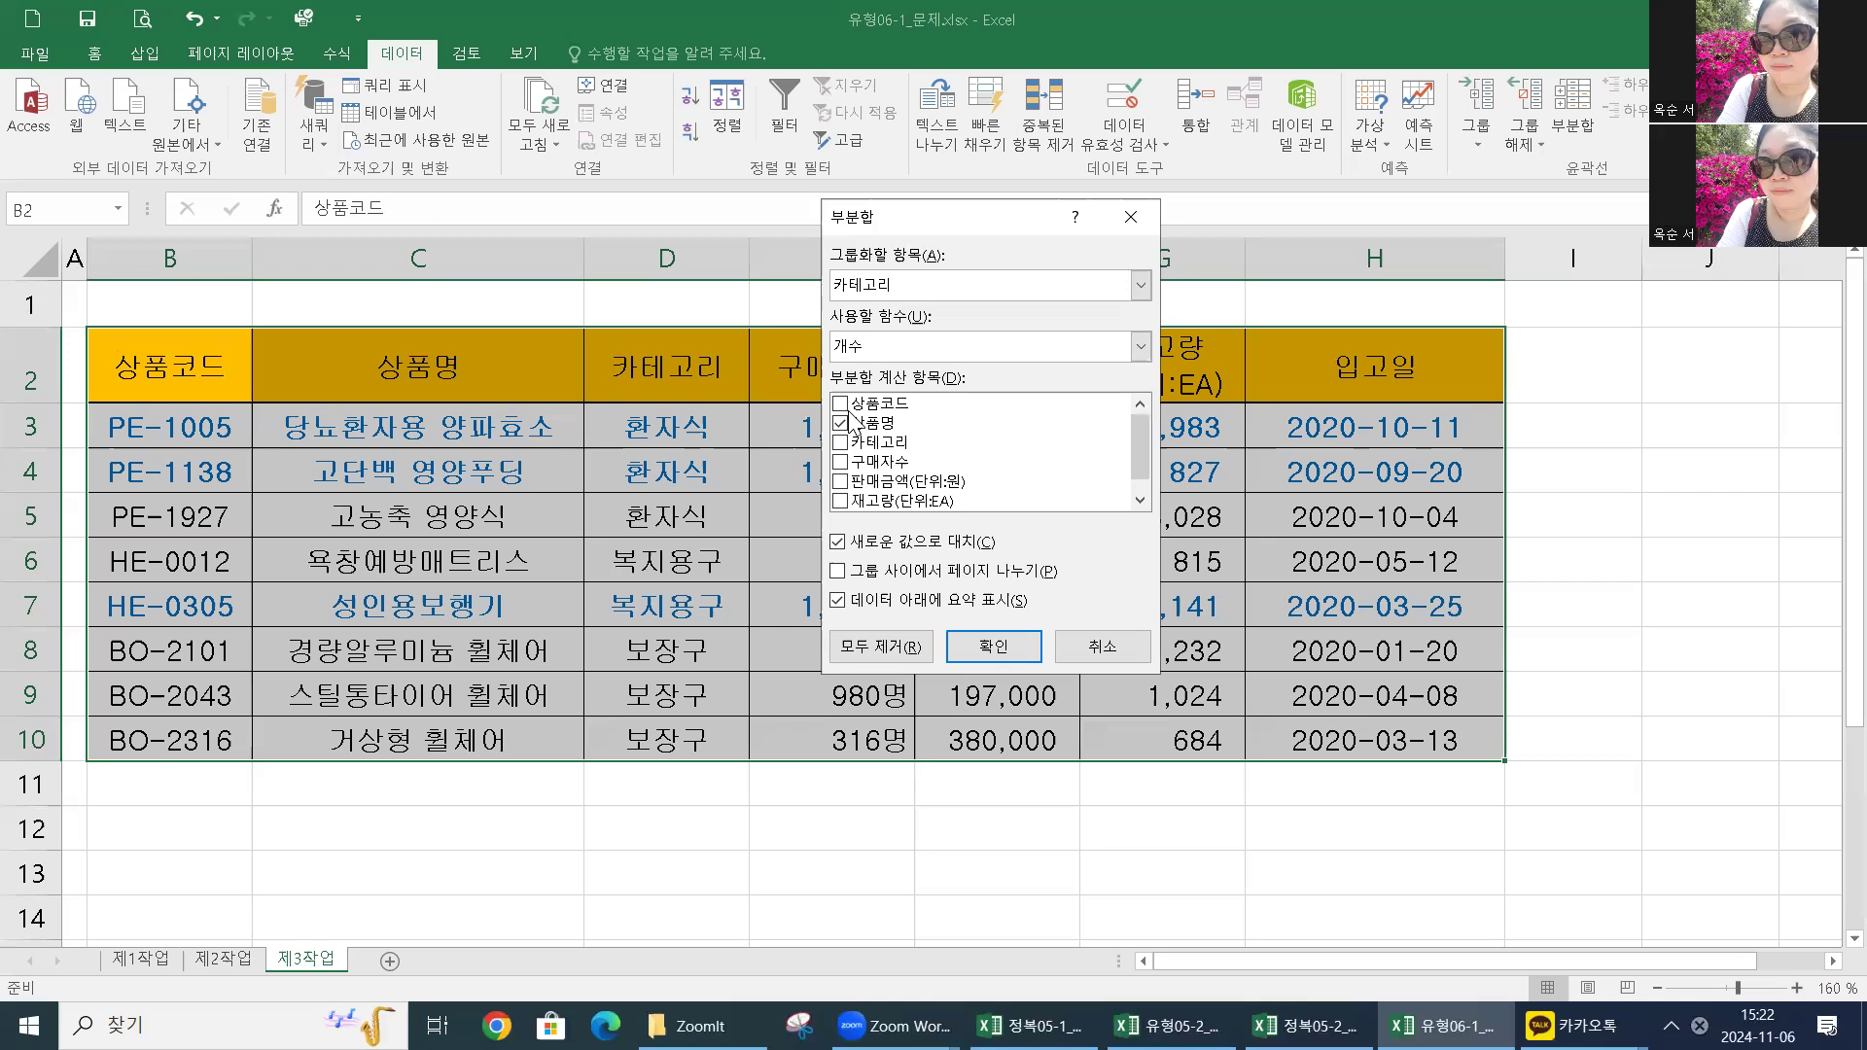
left_click_drag(881, 426, 900, 555)
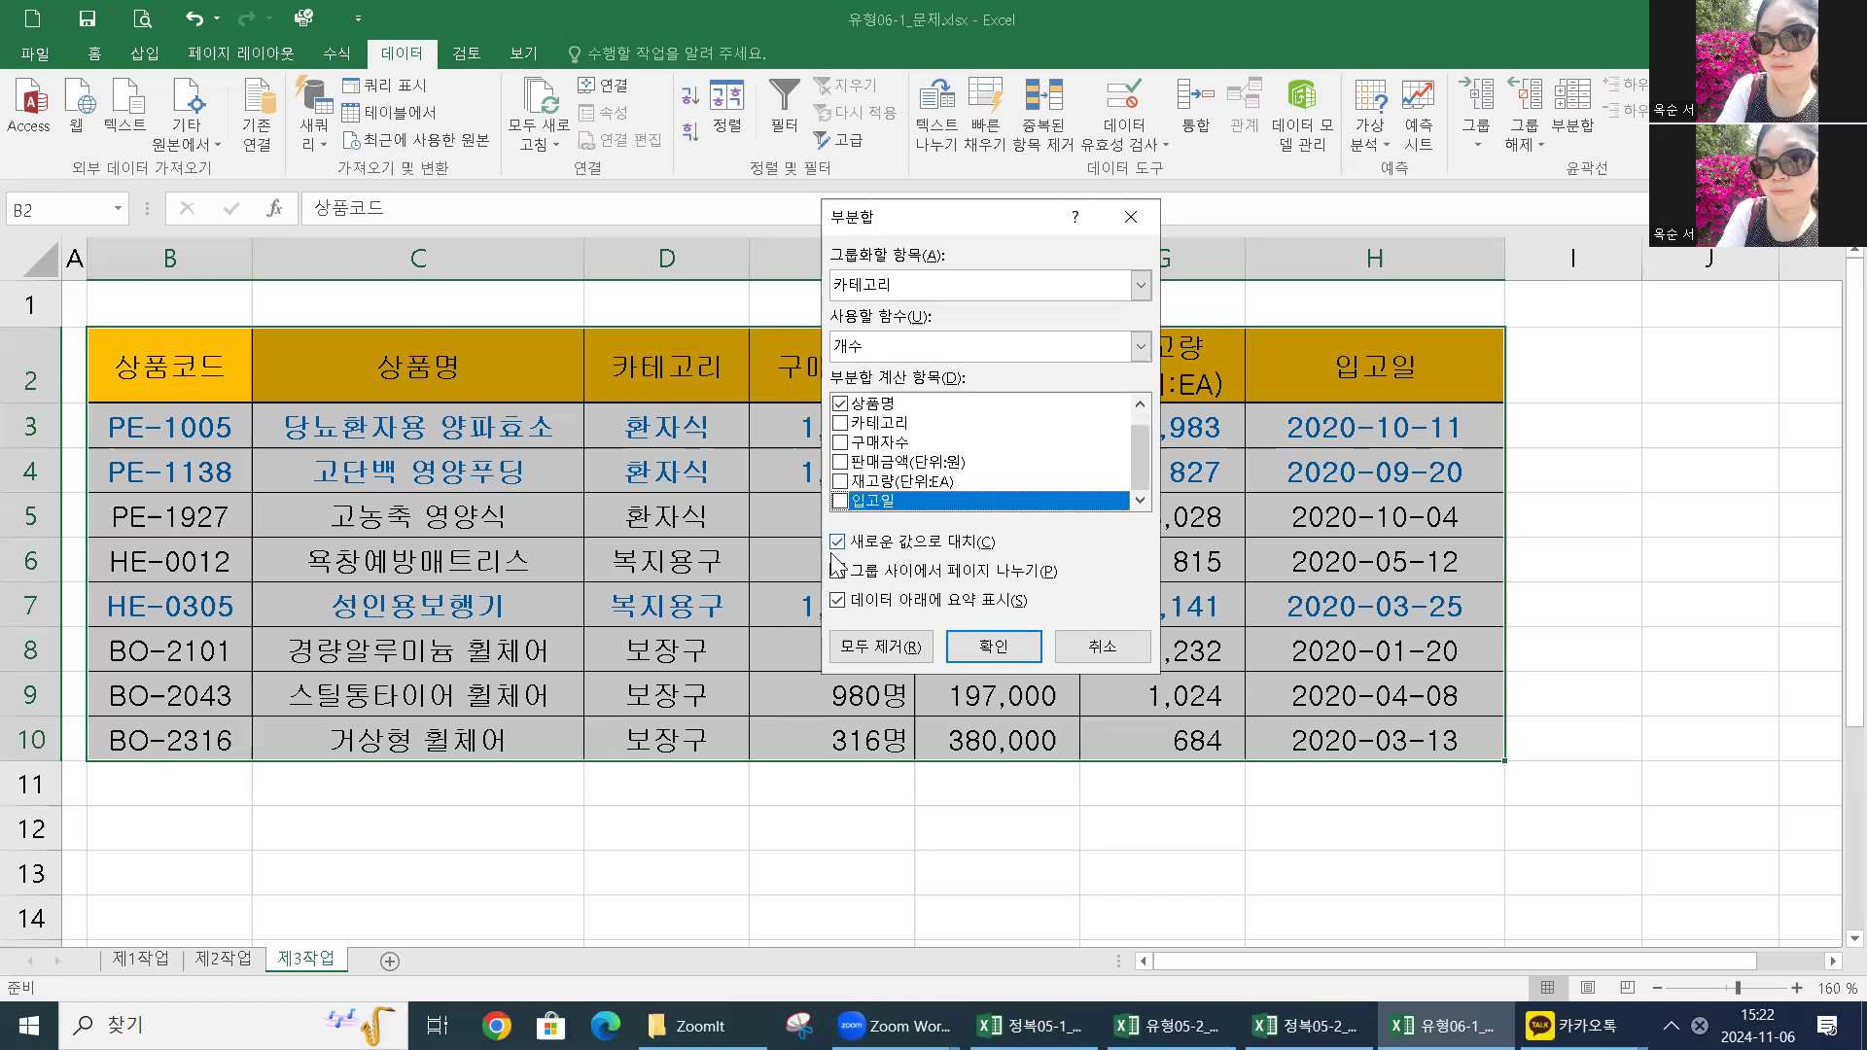
left_click(895, 547)
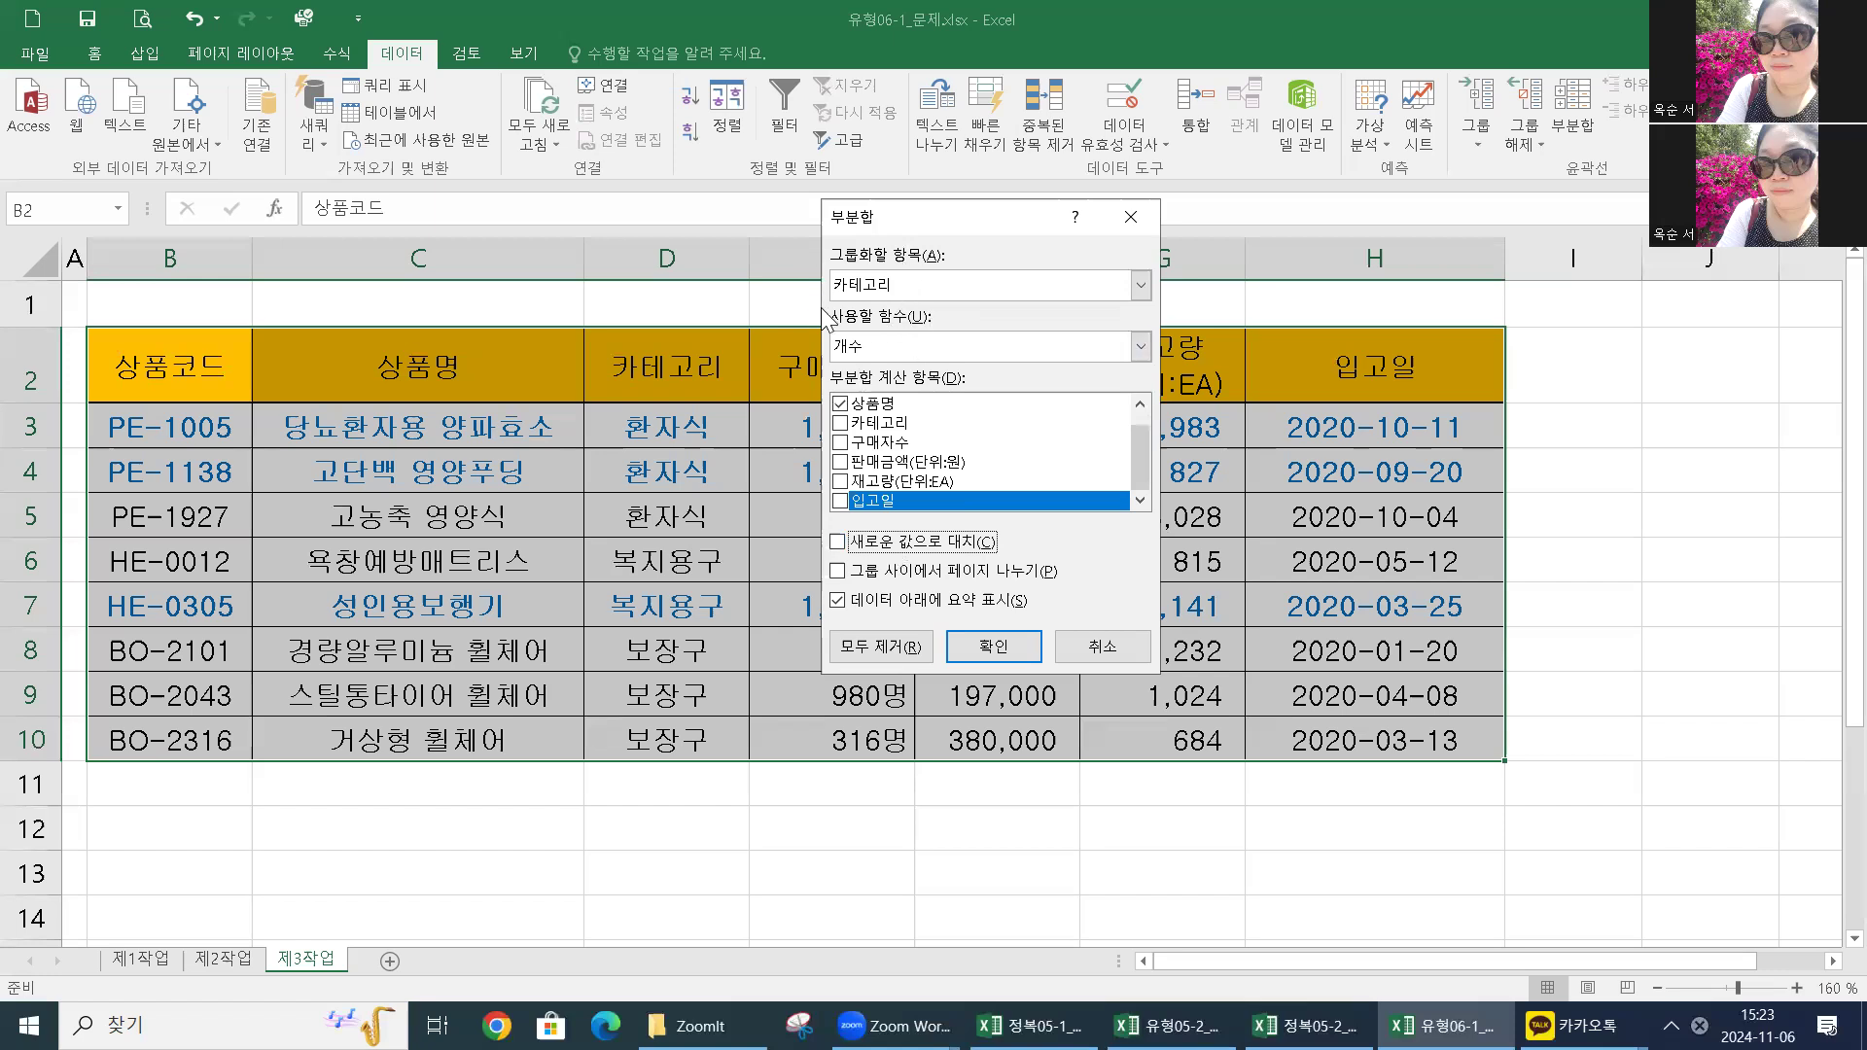
scroll(874, 447, "up", 1)
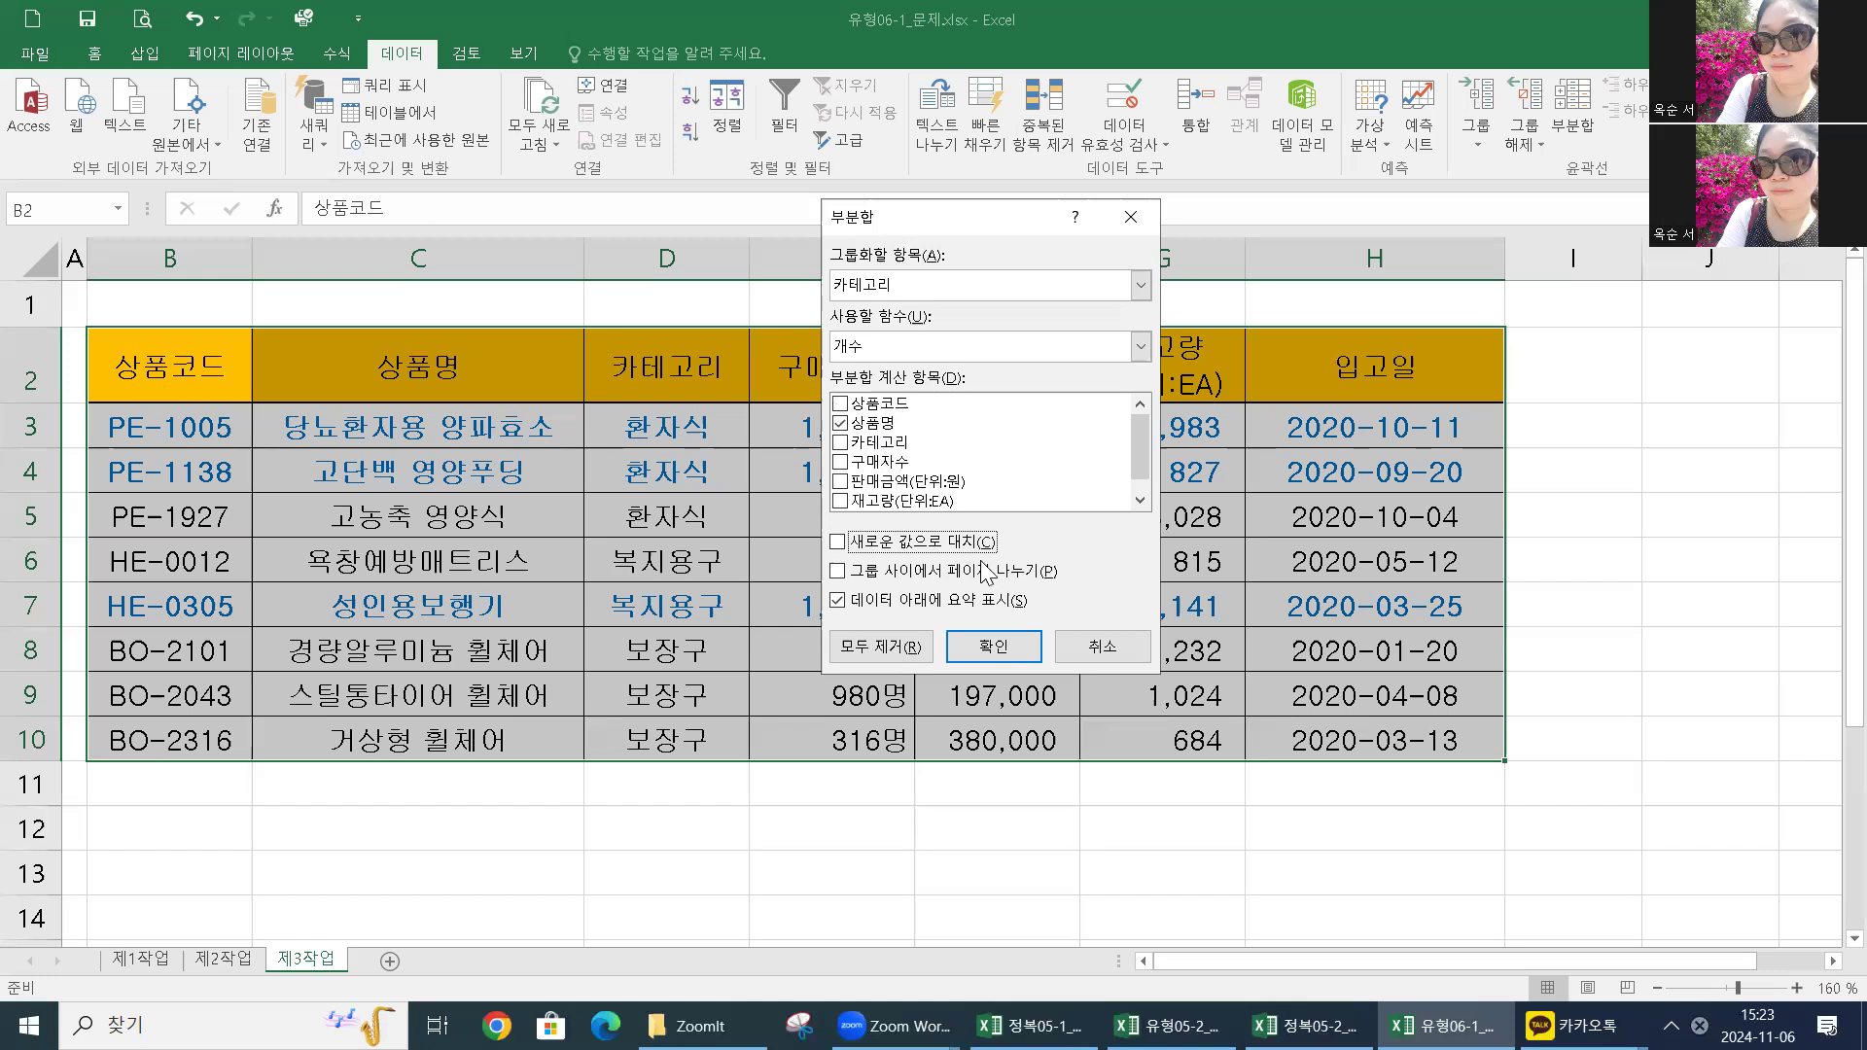
left_click(1007, 640)
Step: Widen the 카테고리 column so the category subtotal labels fit
scroll(938, 401, "down", 2)
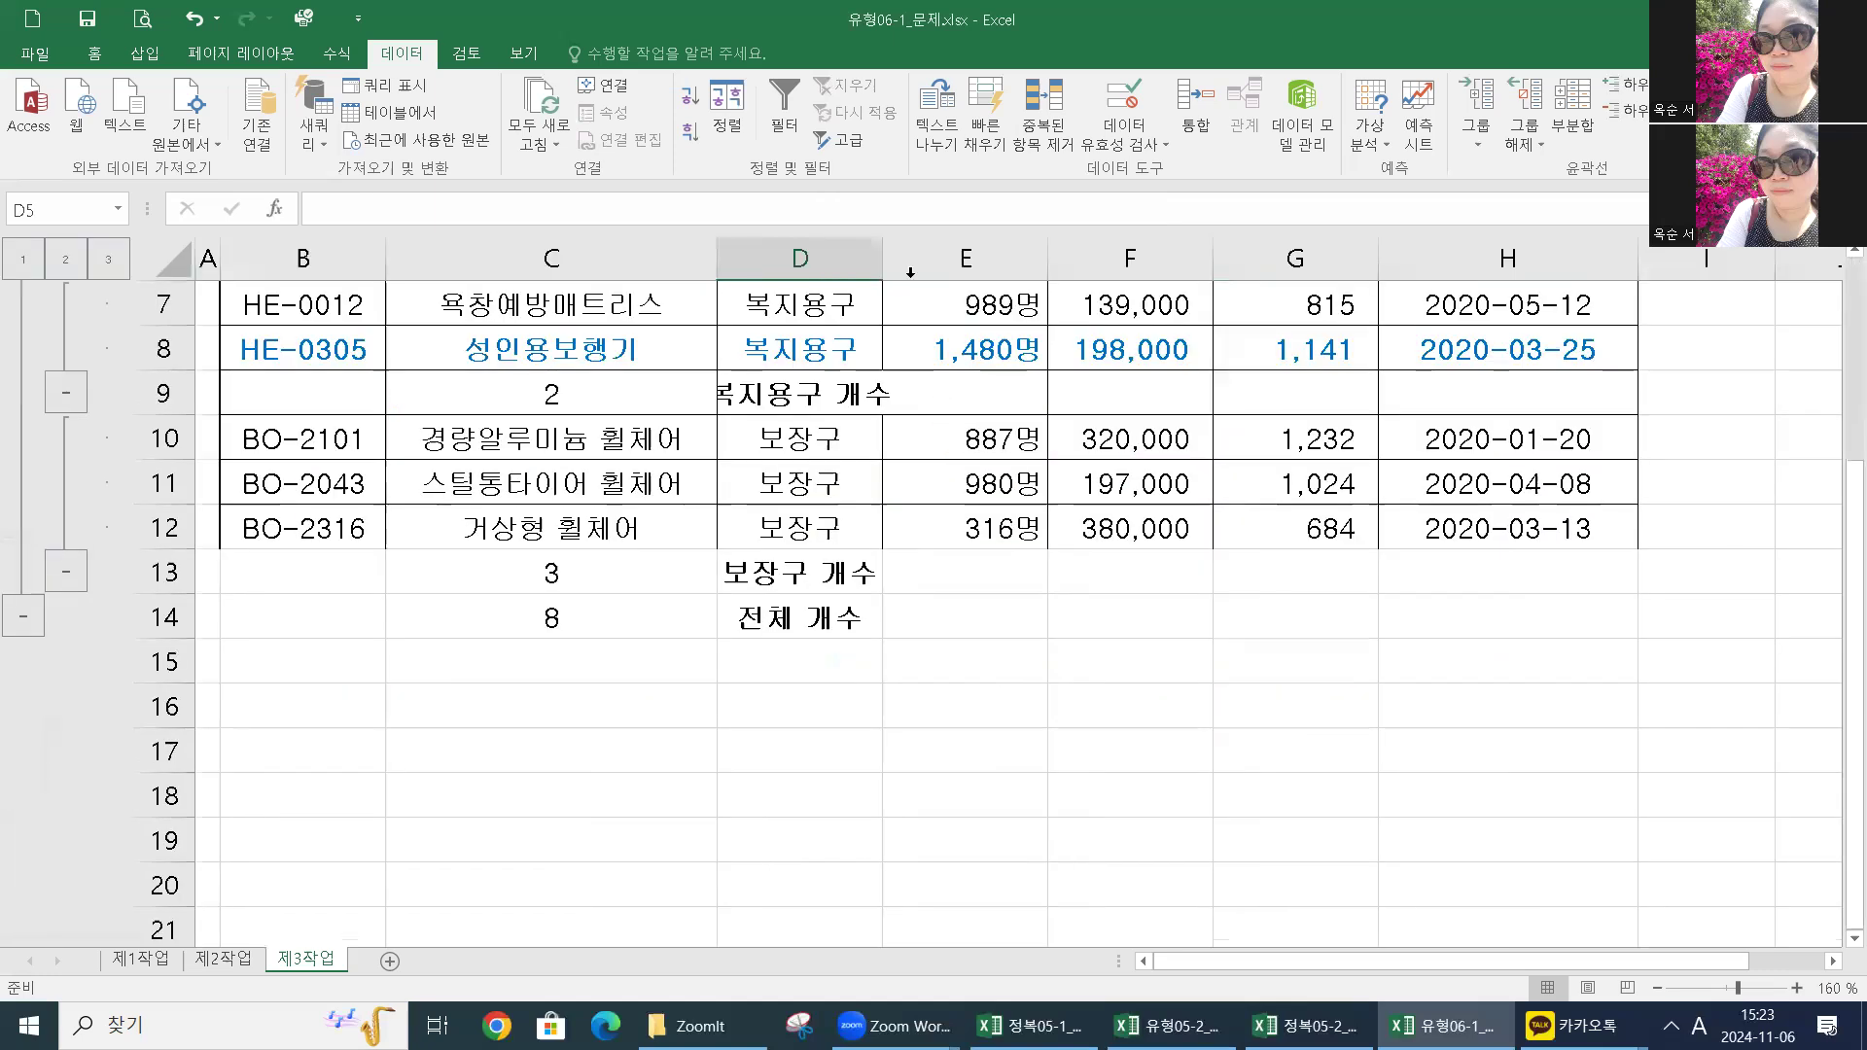
scroll(879, 253, "up", 2)
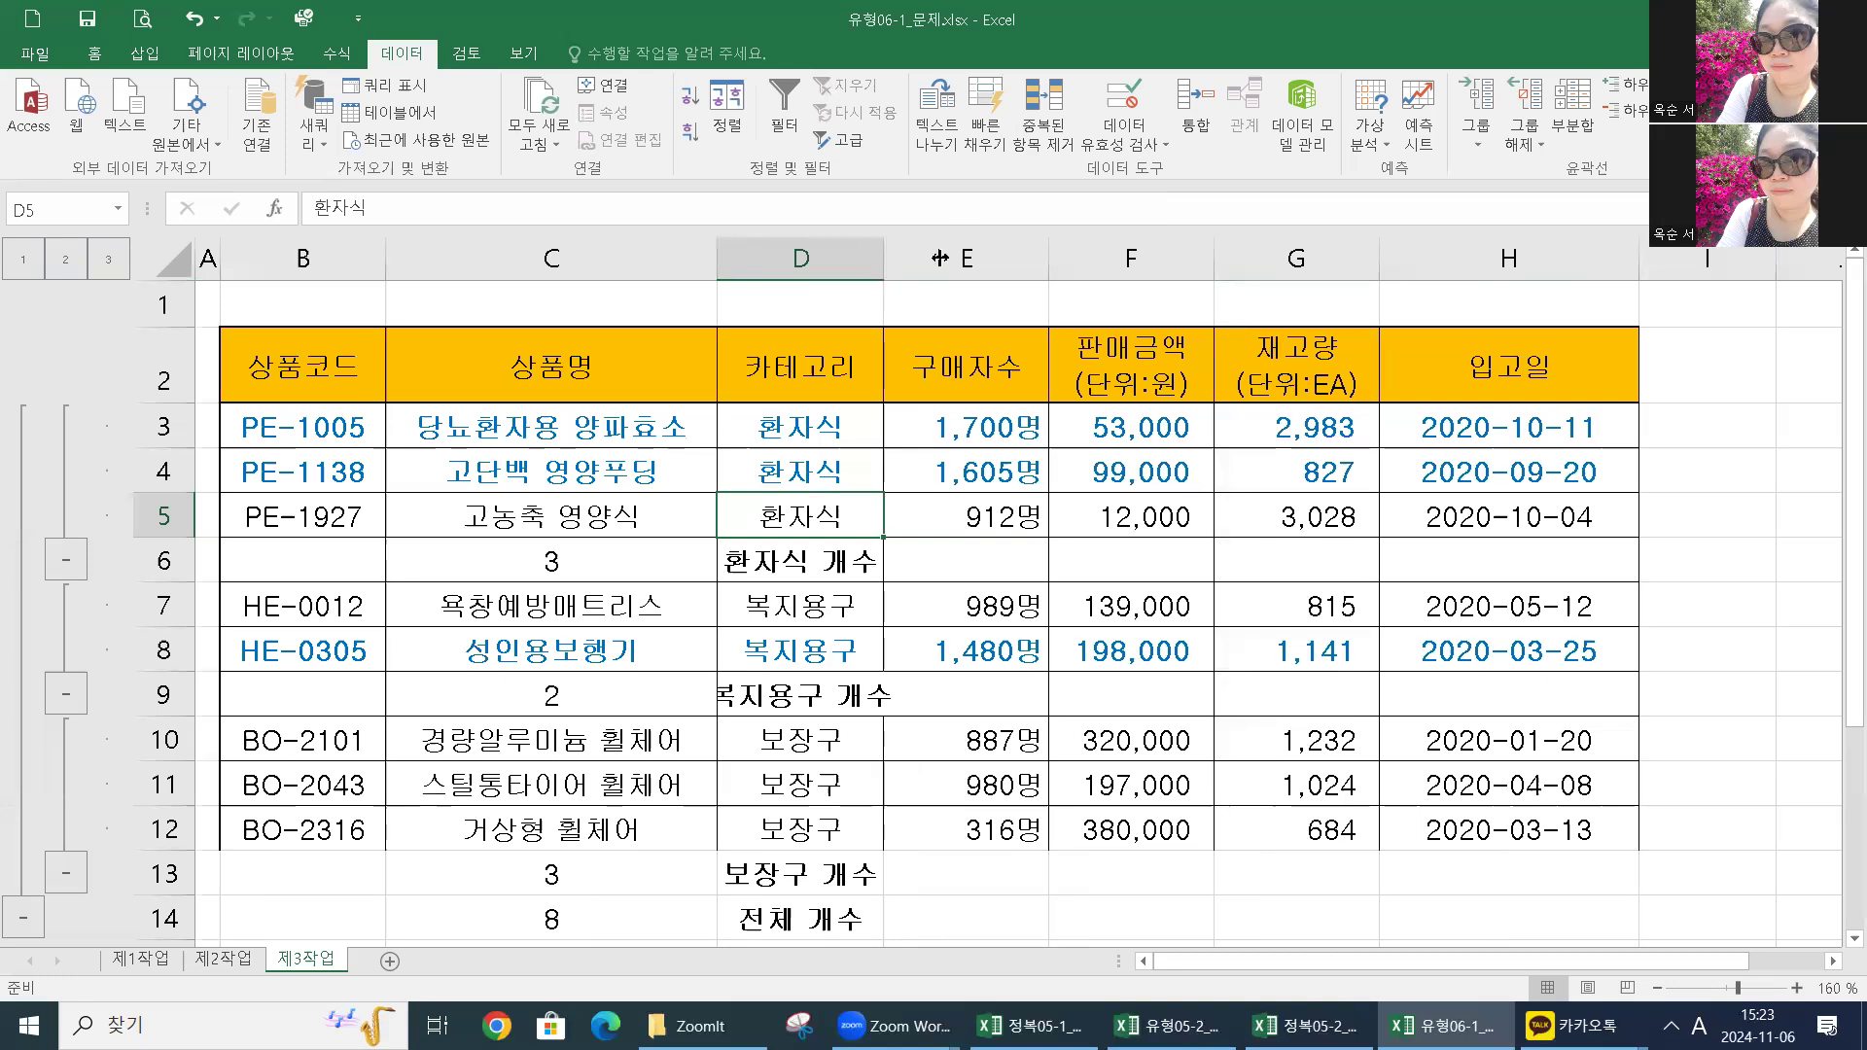
left_click_drag(957, 258, 955, 258)
Step: Examine the 상품명 count formula and the subtotal rows for each category down to the grand total
left_click(566, 563)
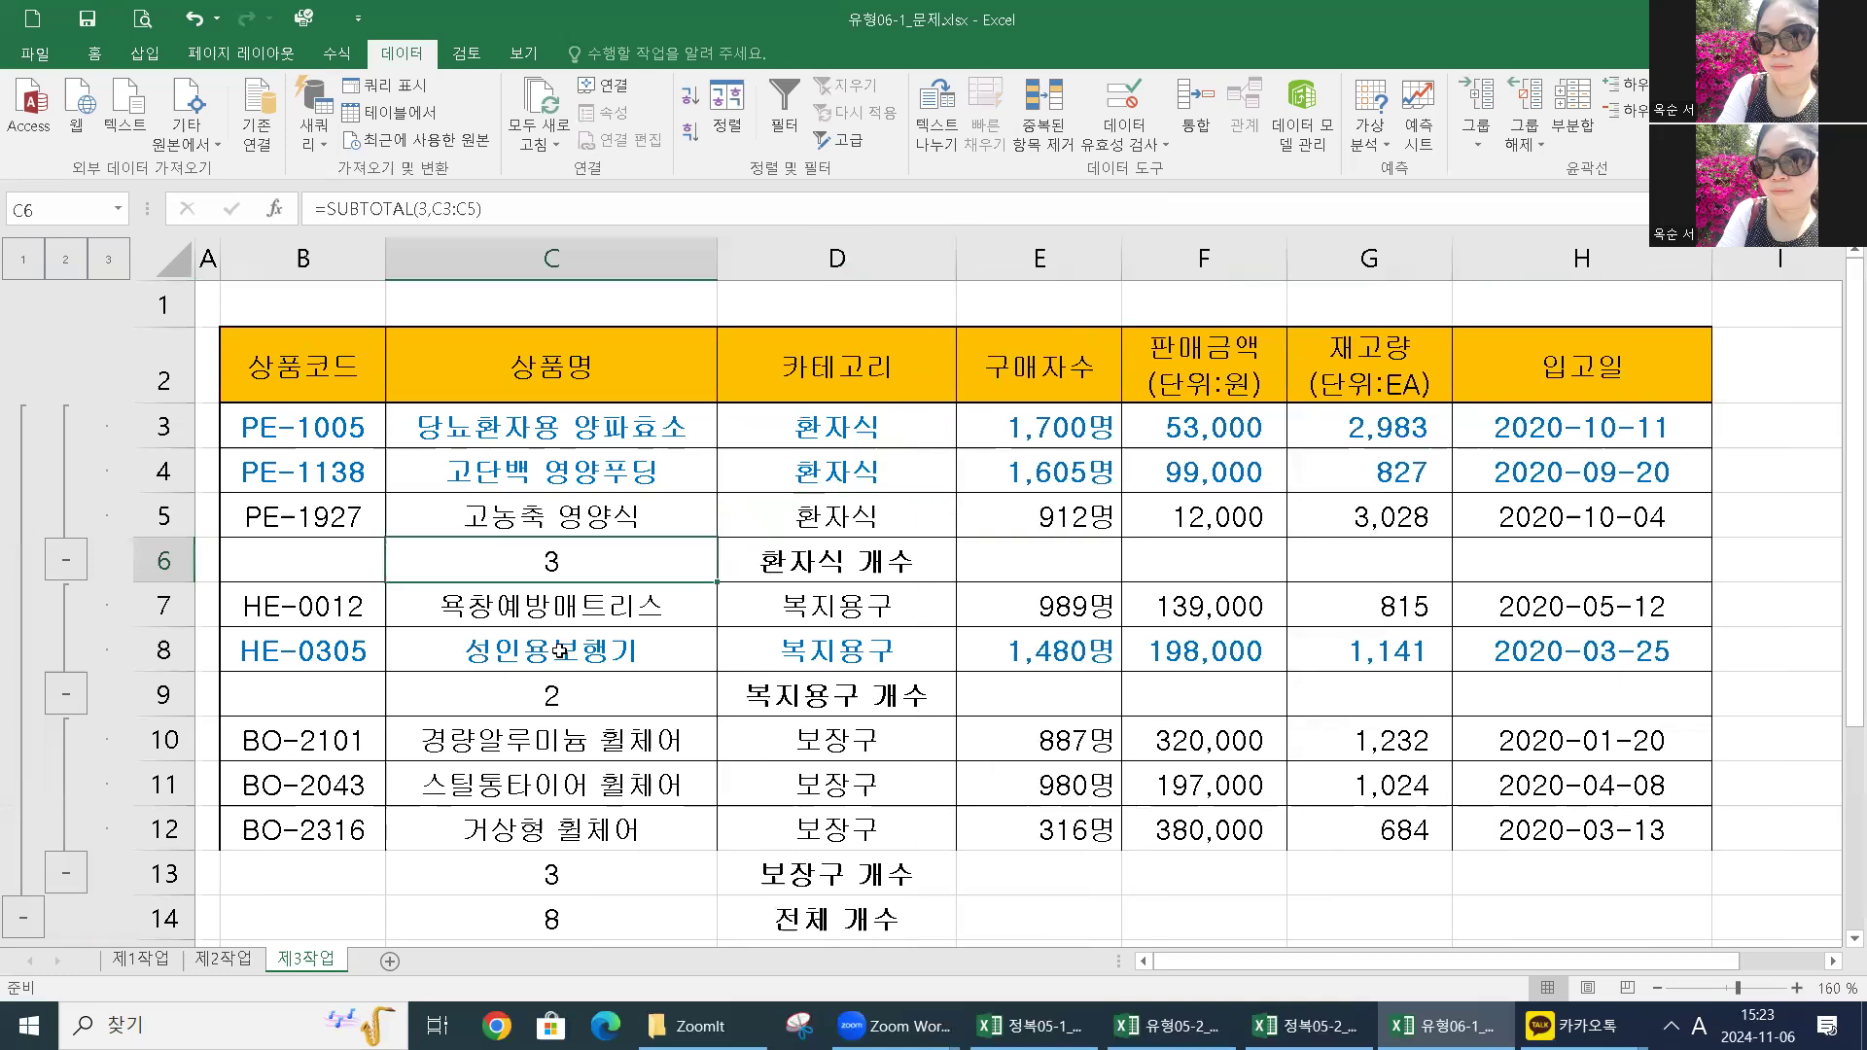
scroll(577, 484, "down", 1)
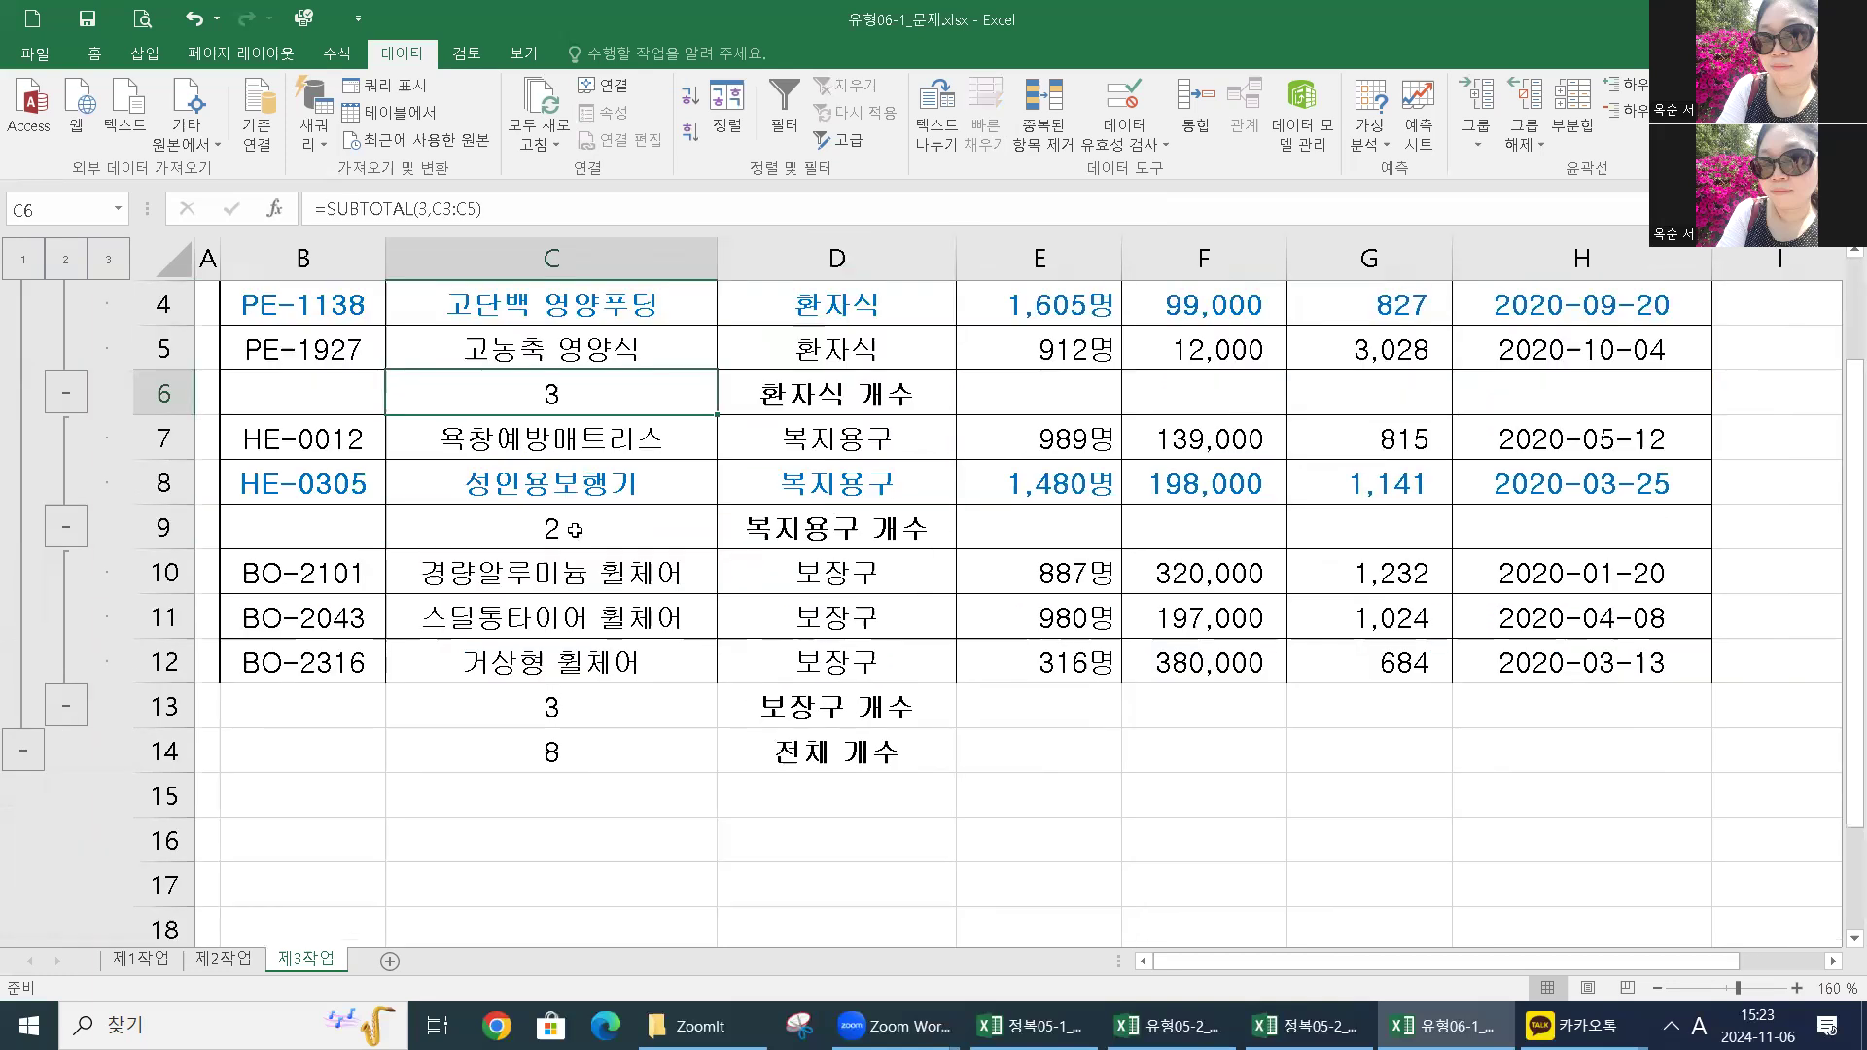
scroll(549, 841, "up", 1)
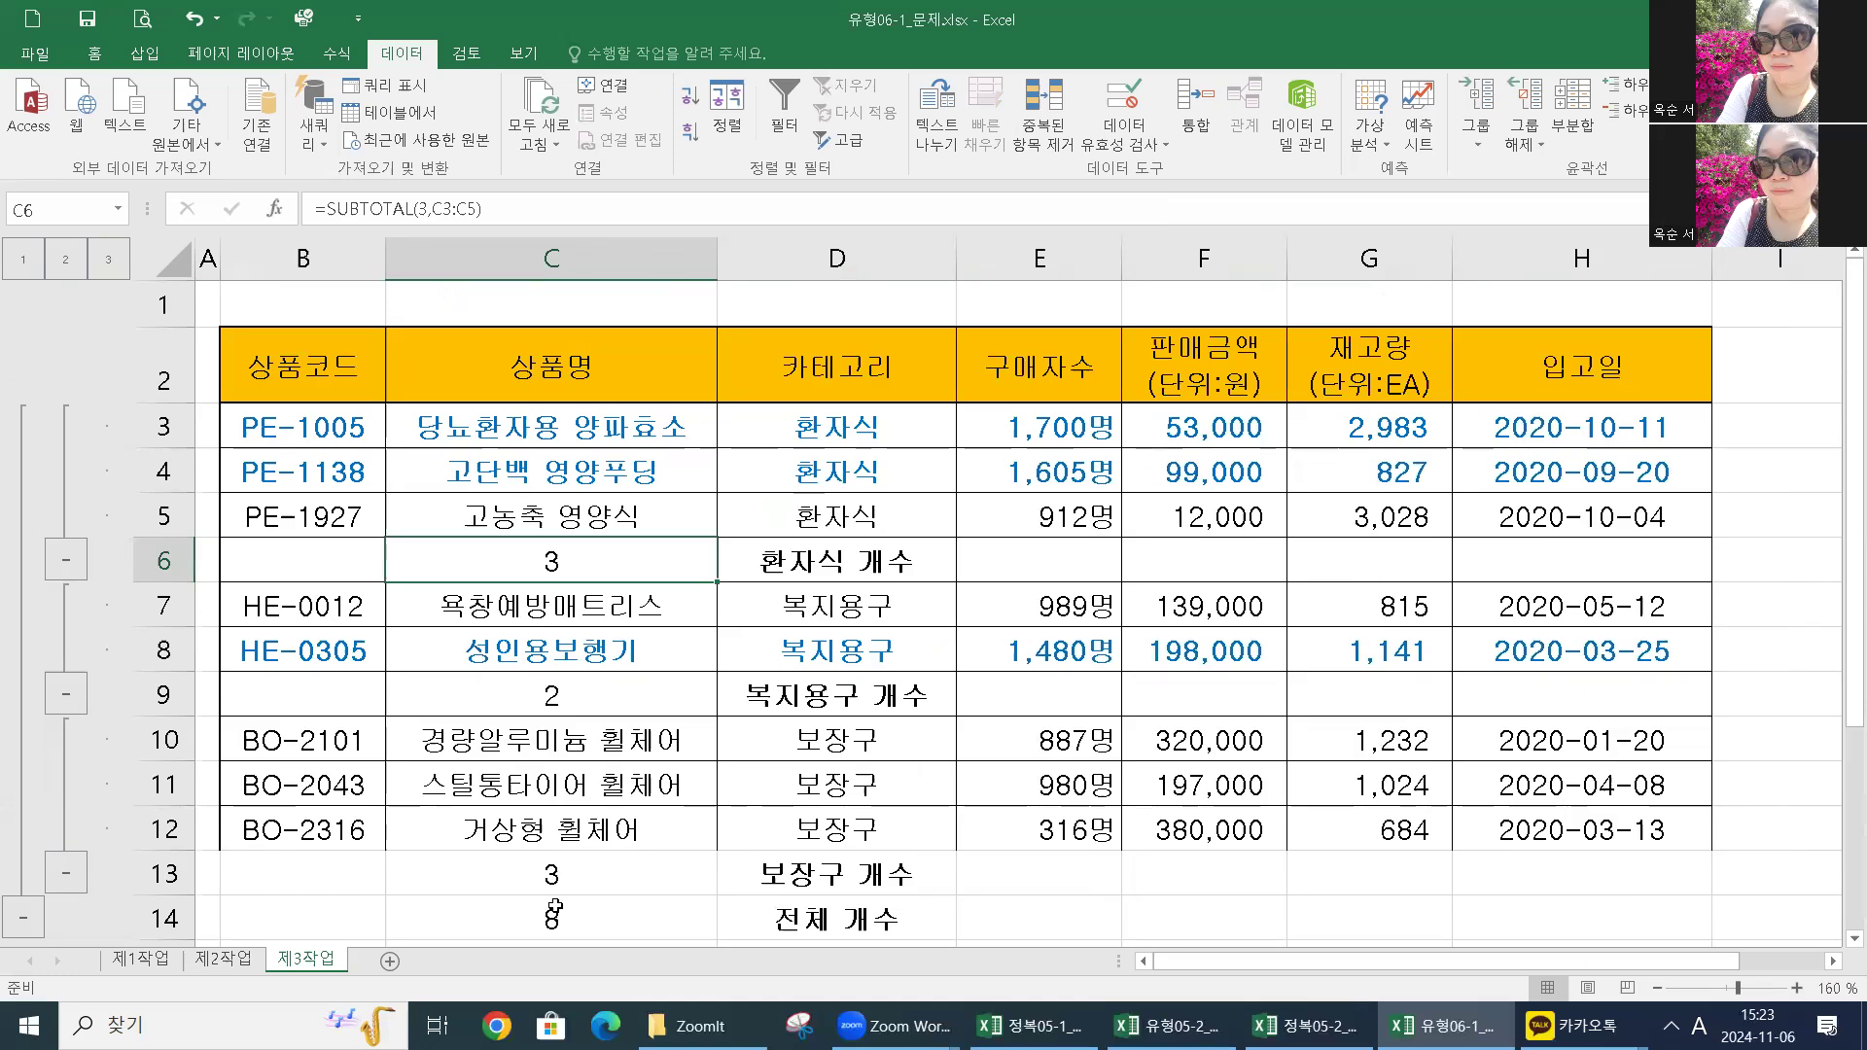
scroll(836, 603, "down", 1)
scroll(836, 603, "down", 1)
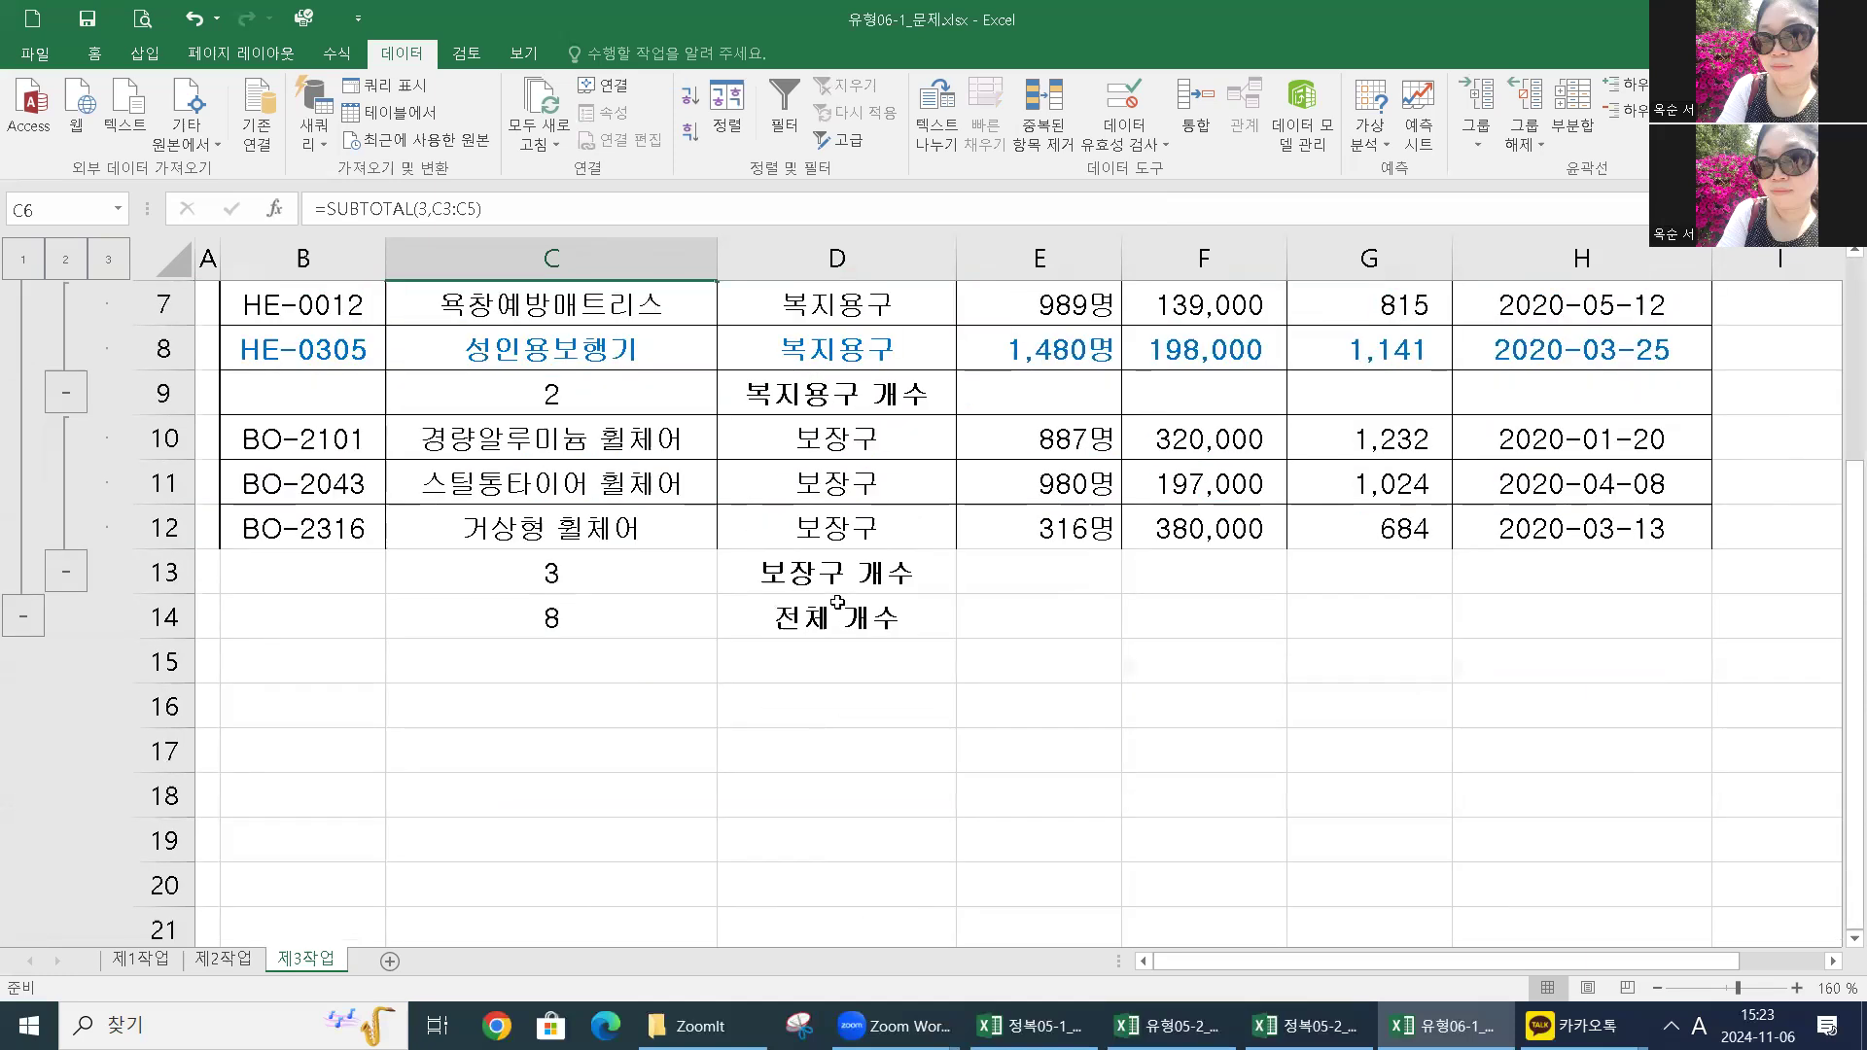
scroll(1234, 619, "up", 2)
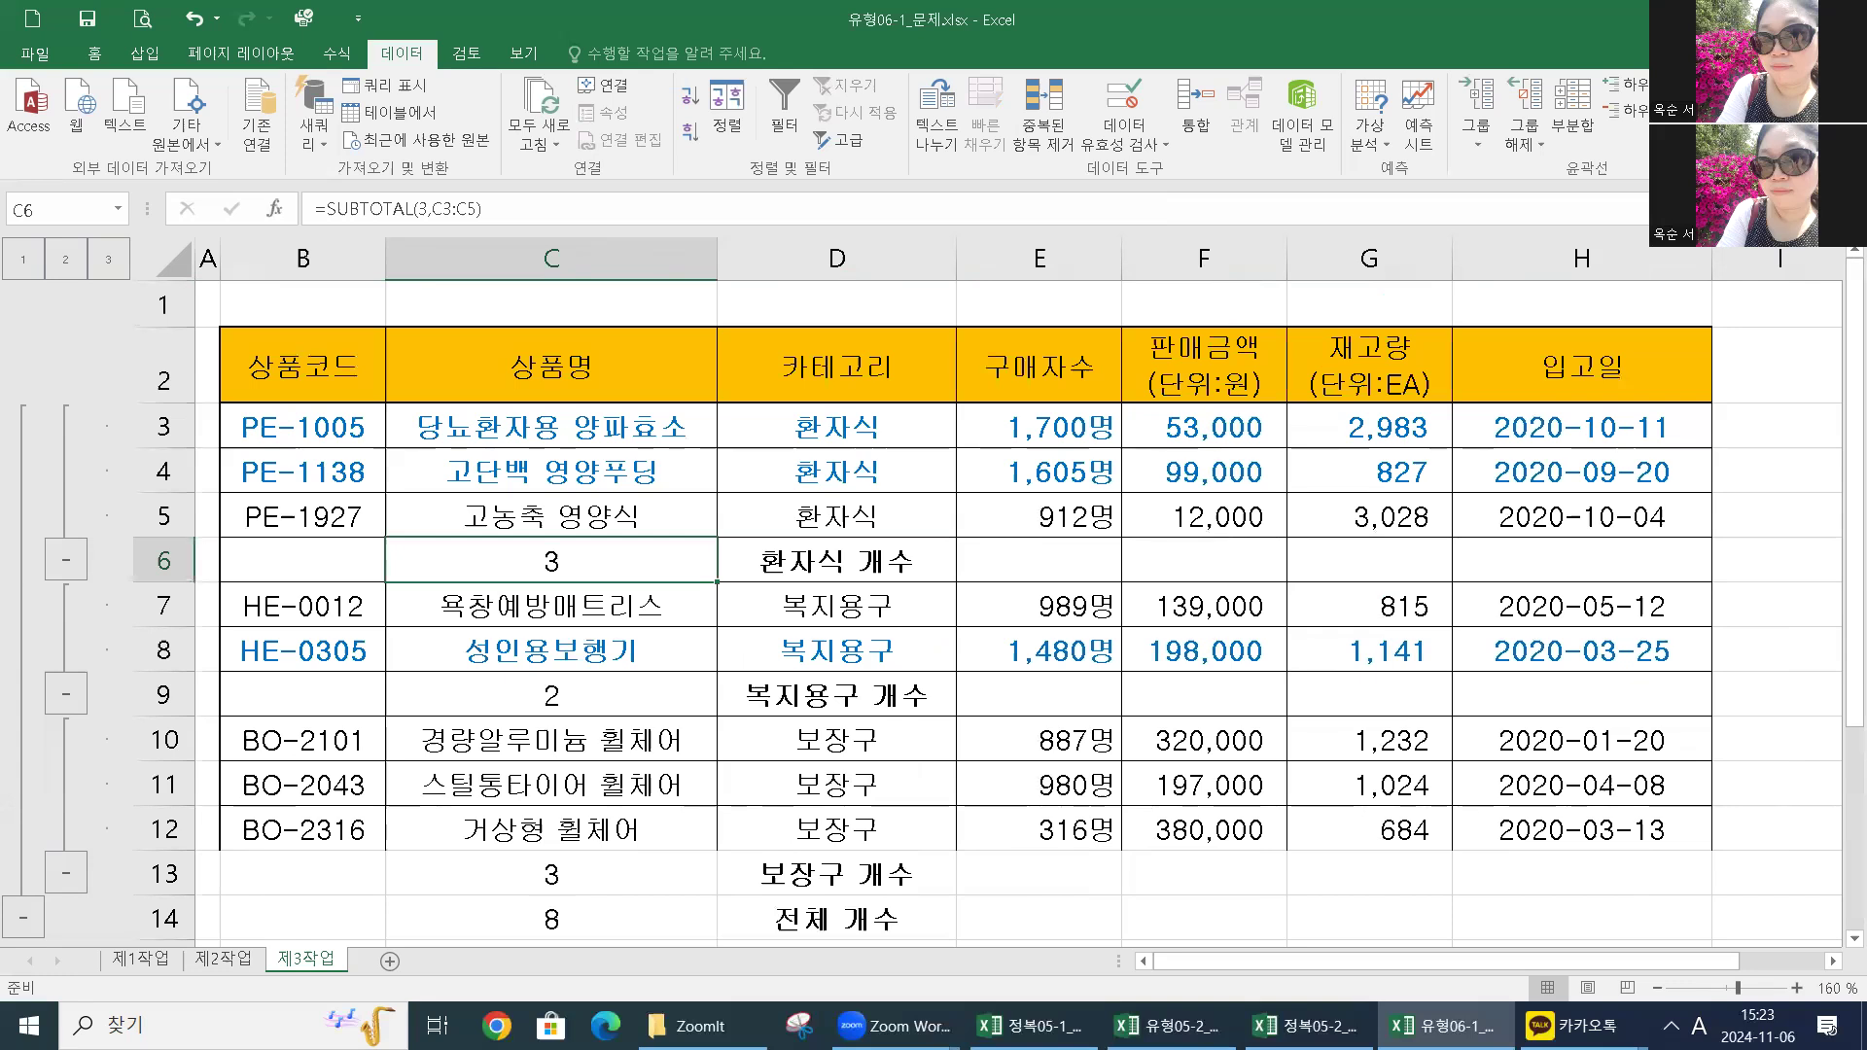
key("ctrl+End")
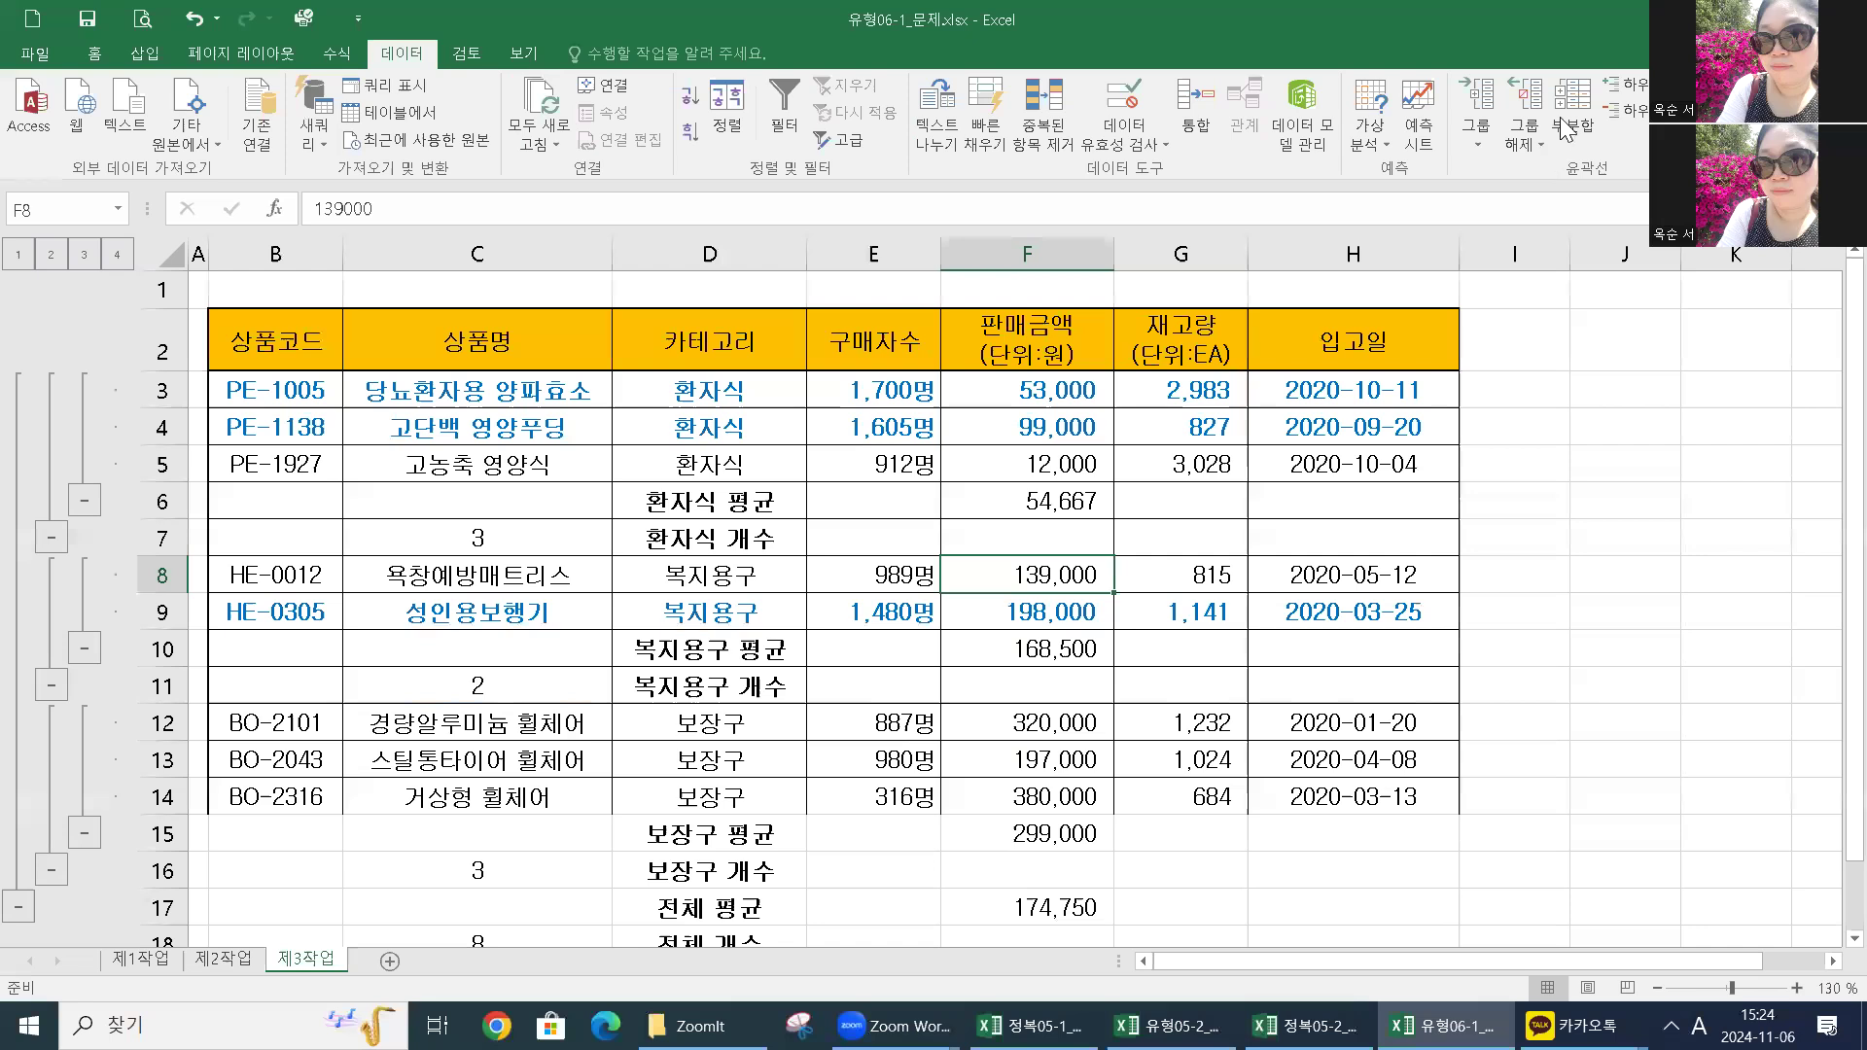
Step: Try removing all the subtotals (모두 제거) from the table
left_click(1565, 130)
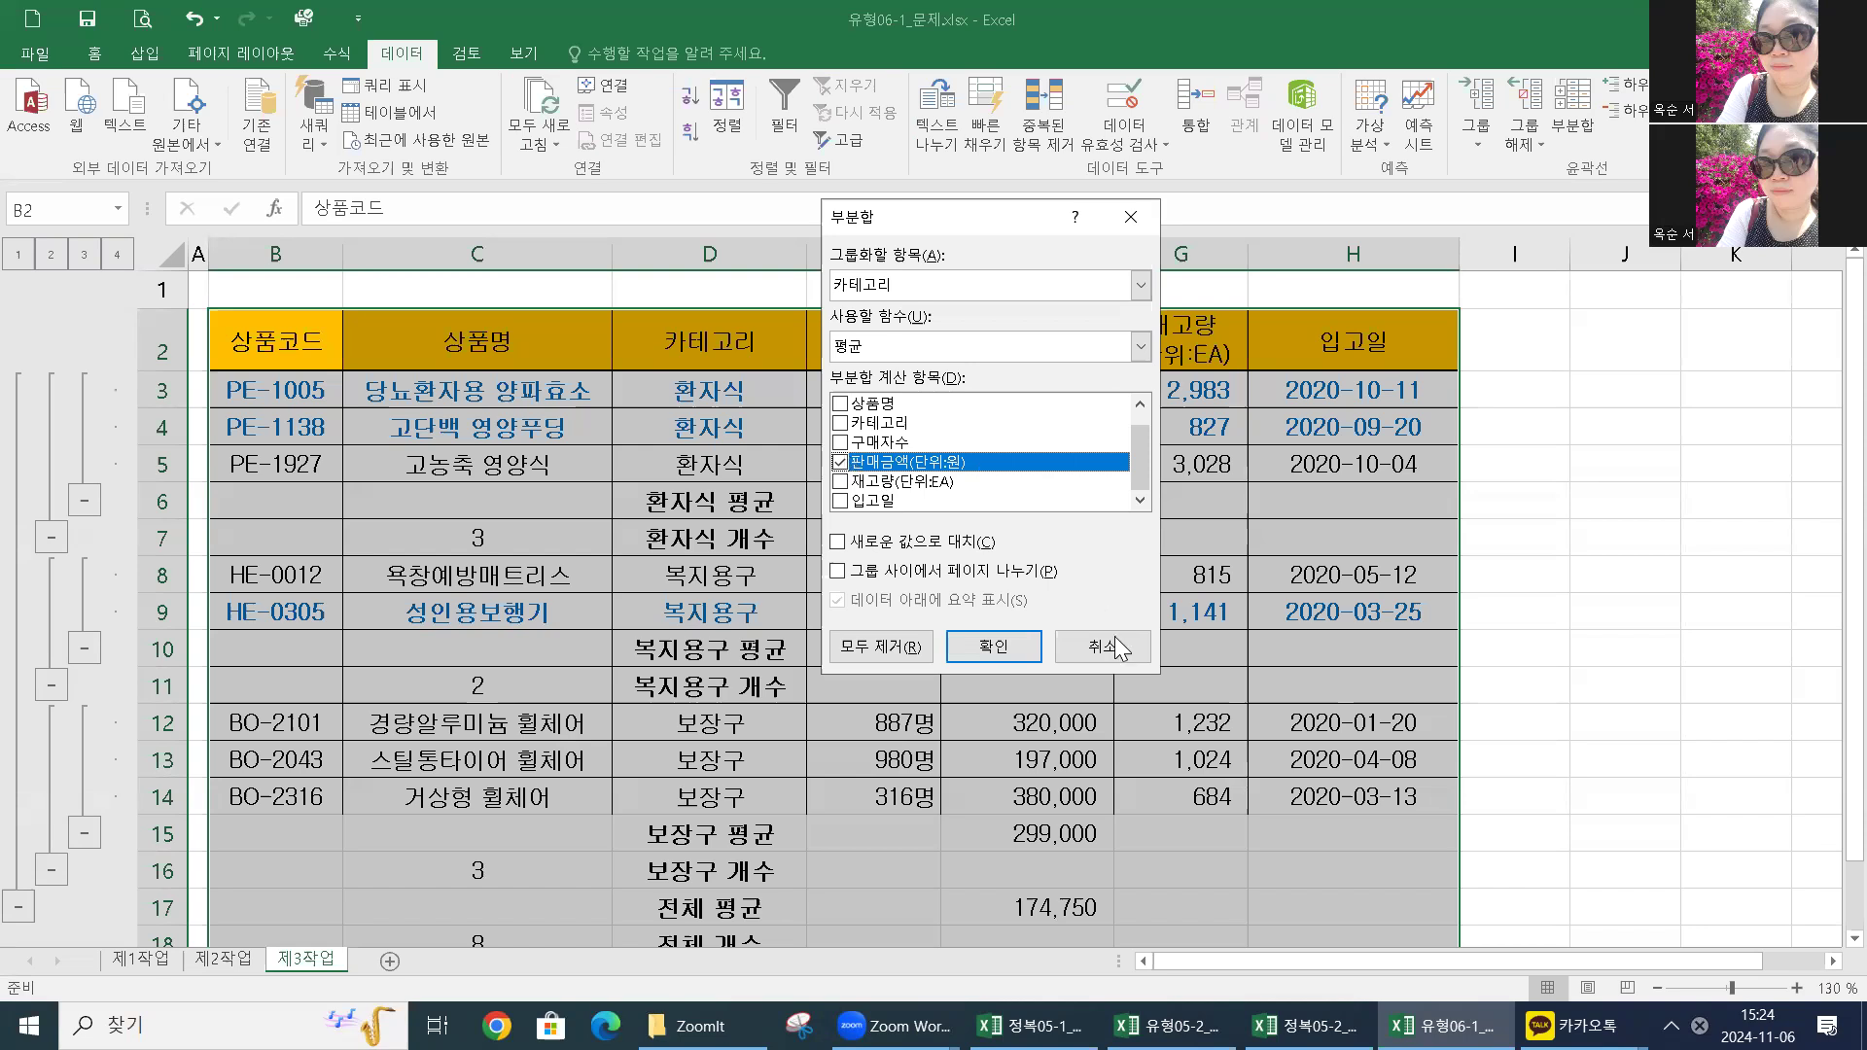
left_click(879, 647)
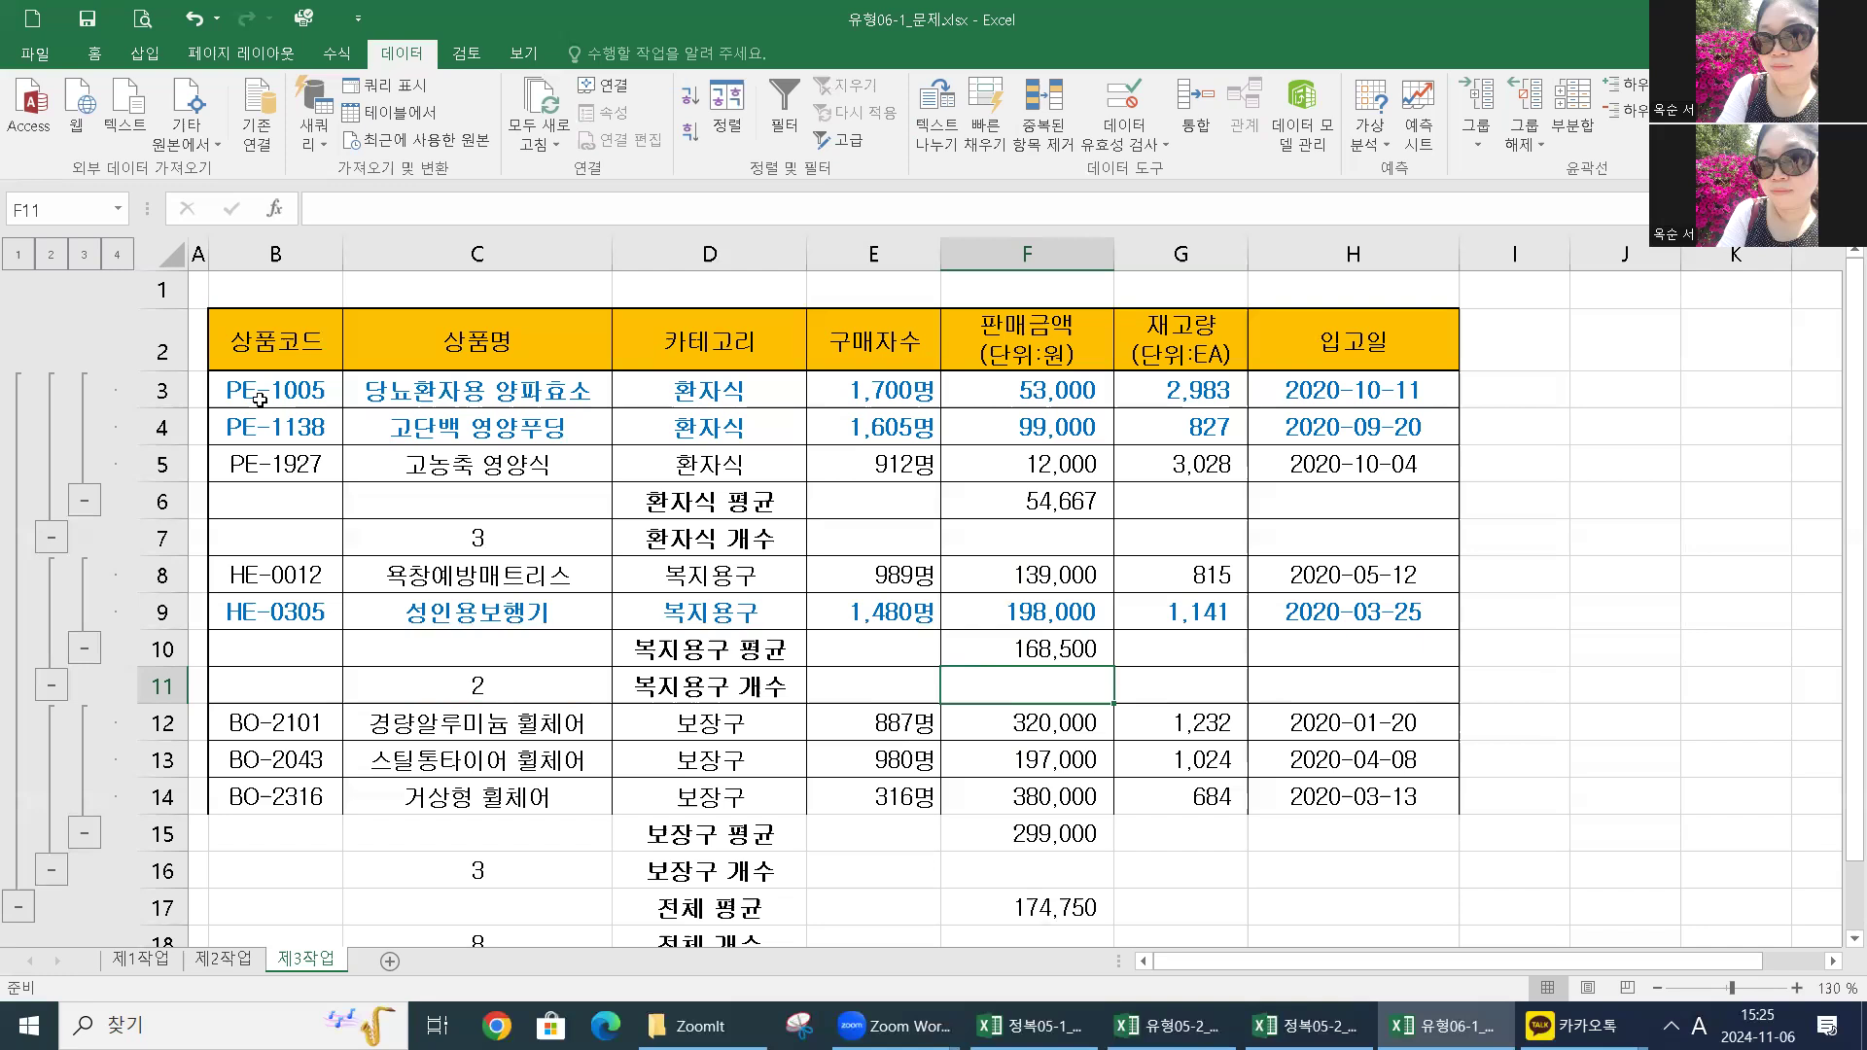
Step: Collapse the detail rows of the 환자식 평균 group and restore them
left_click(451, 463)
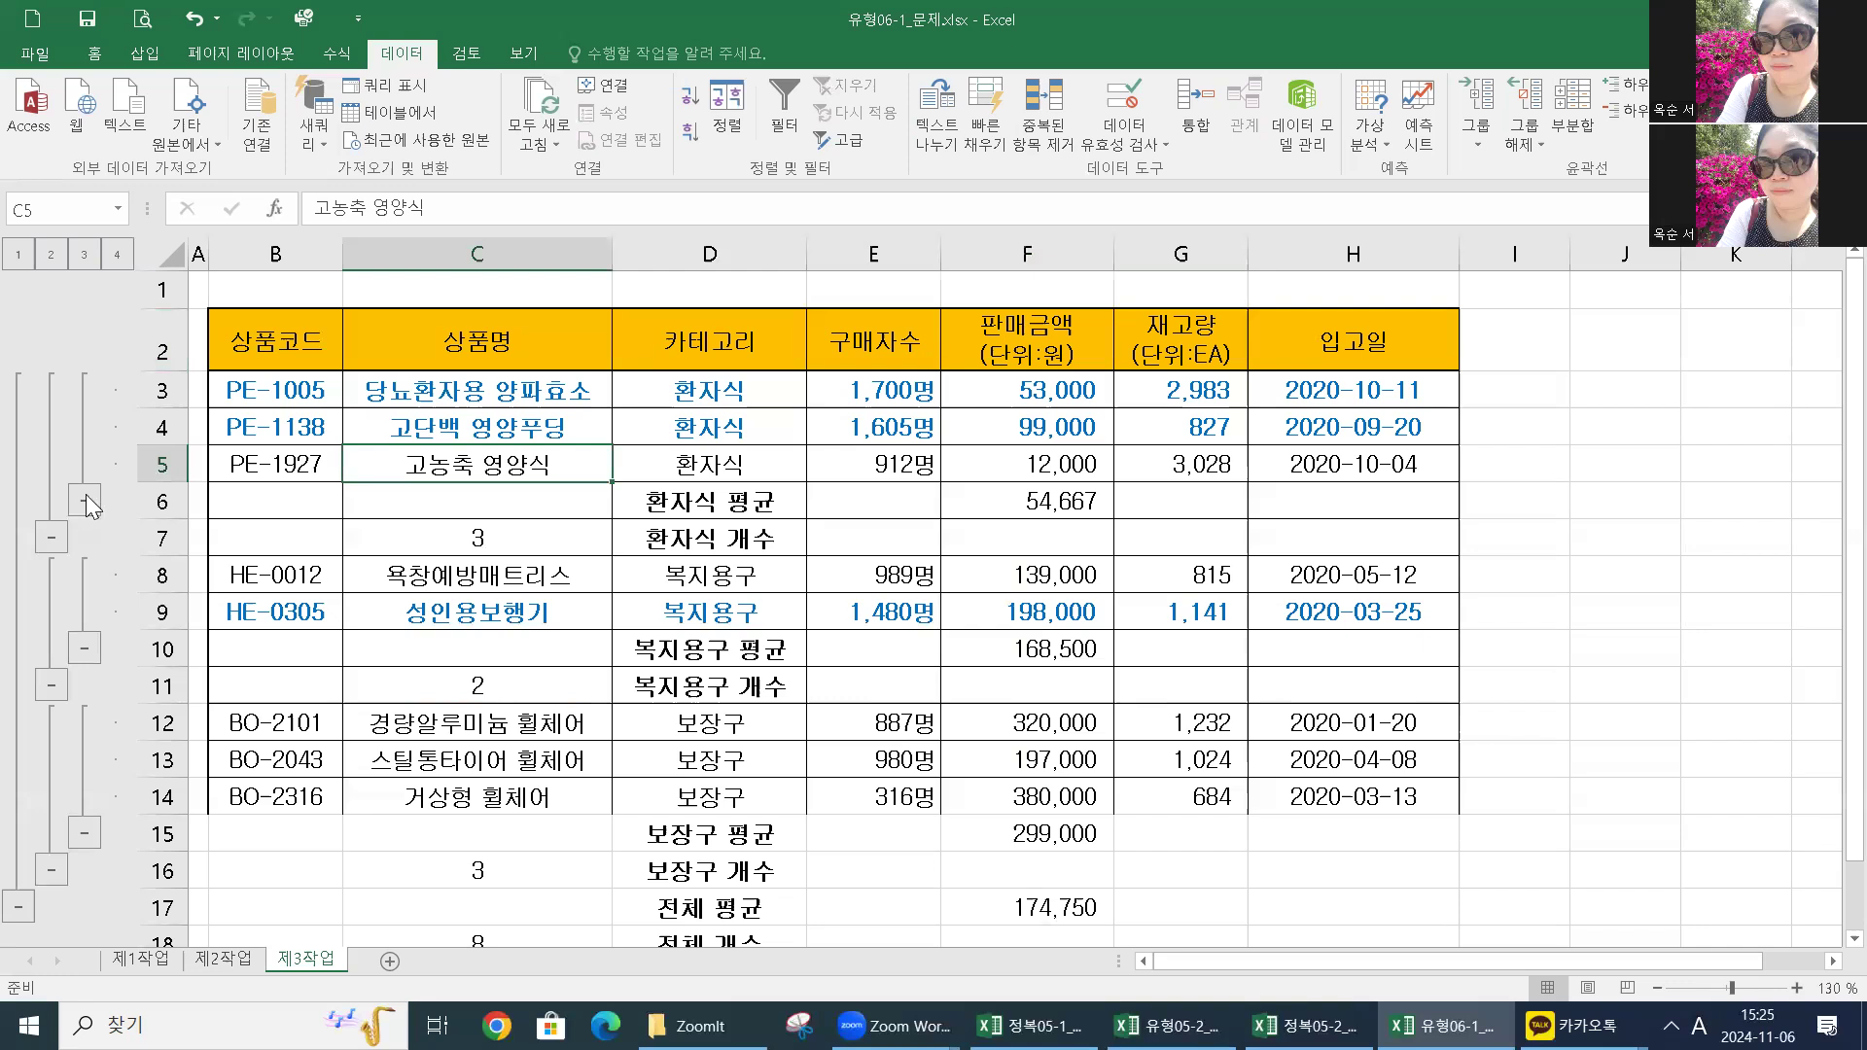
left_click(85, 500)
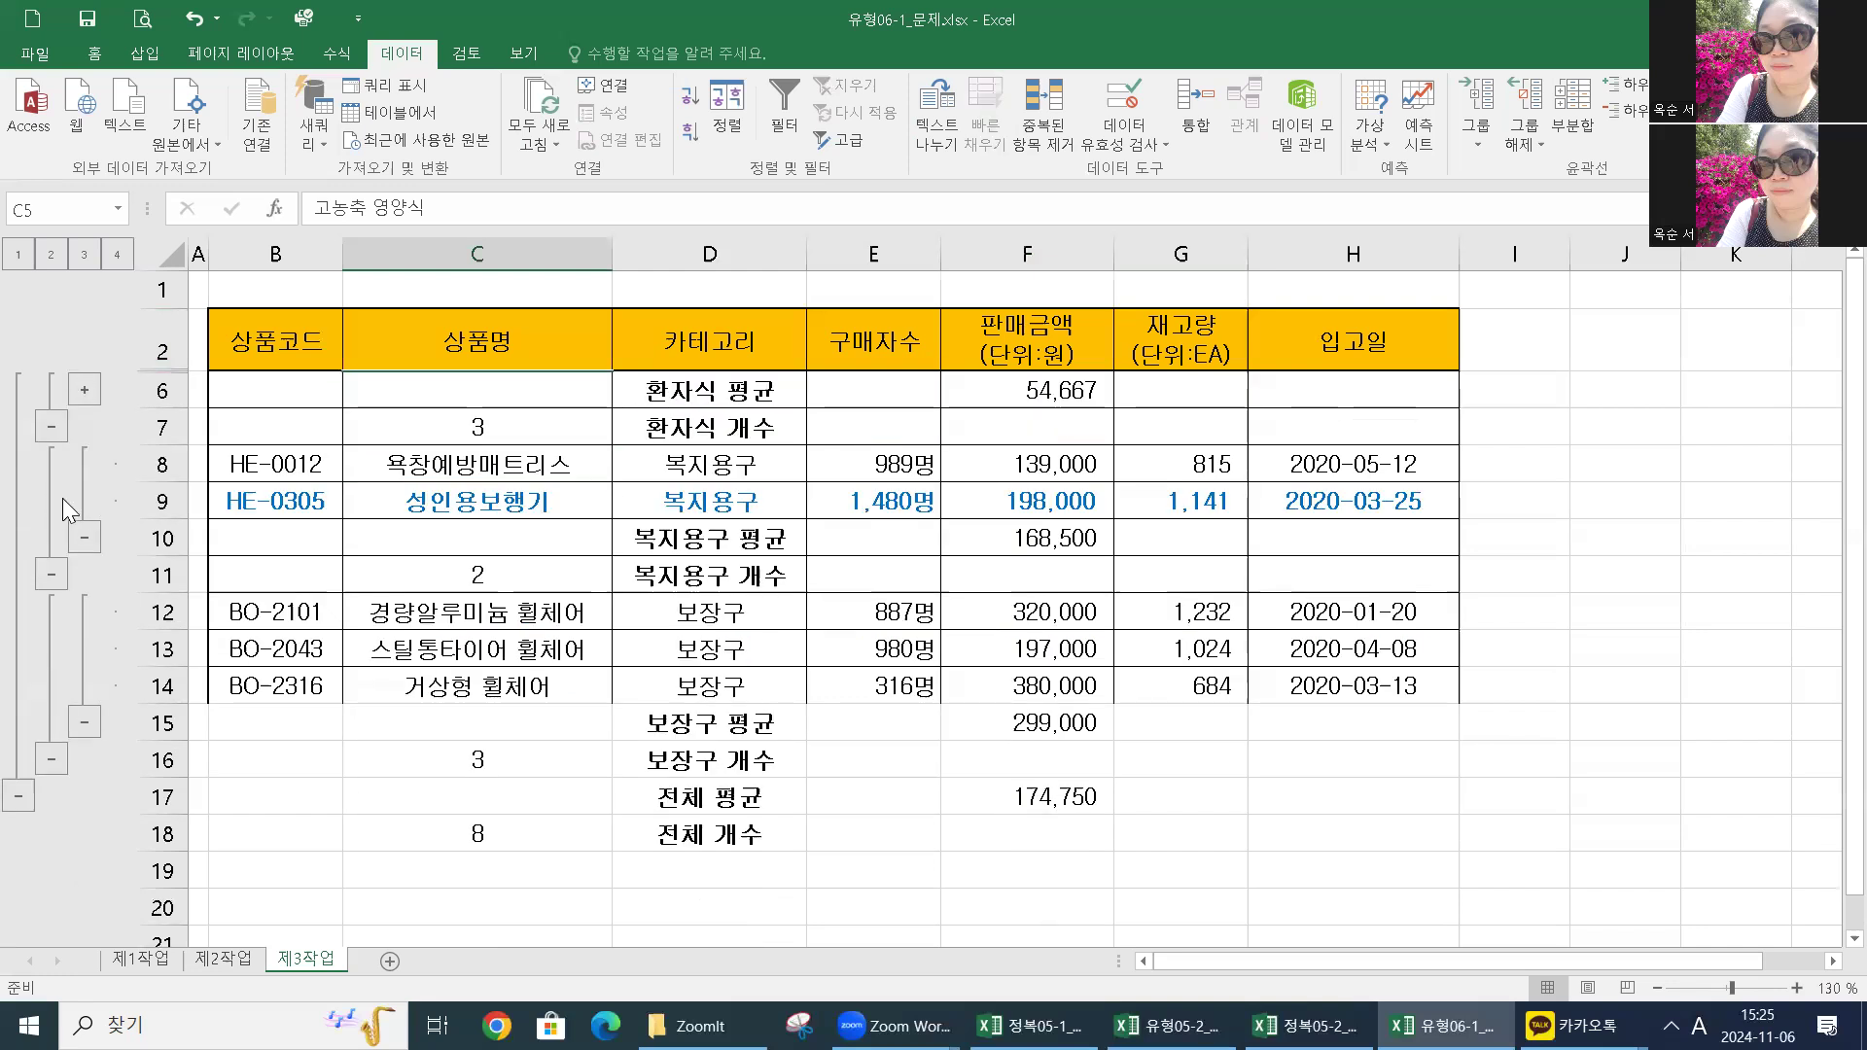
key("ctrl+z")
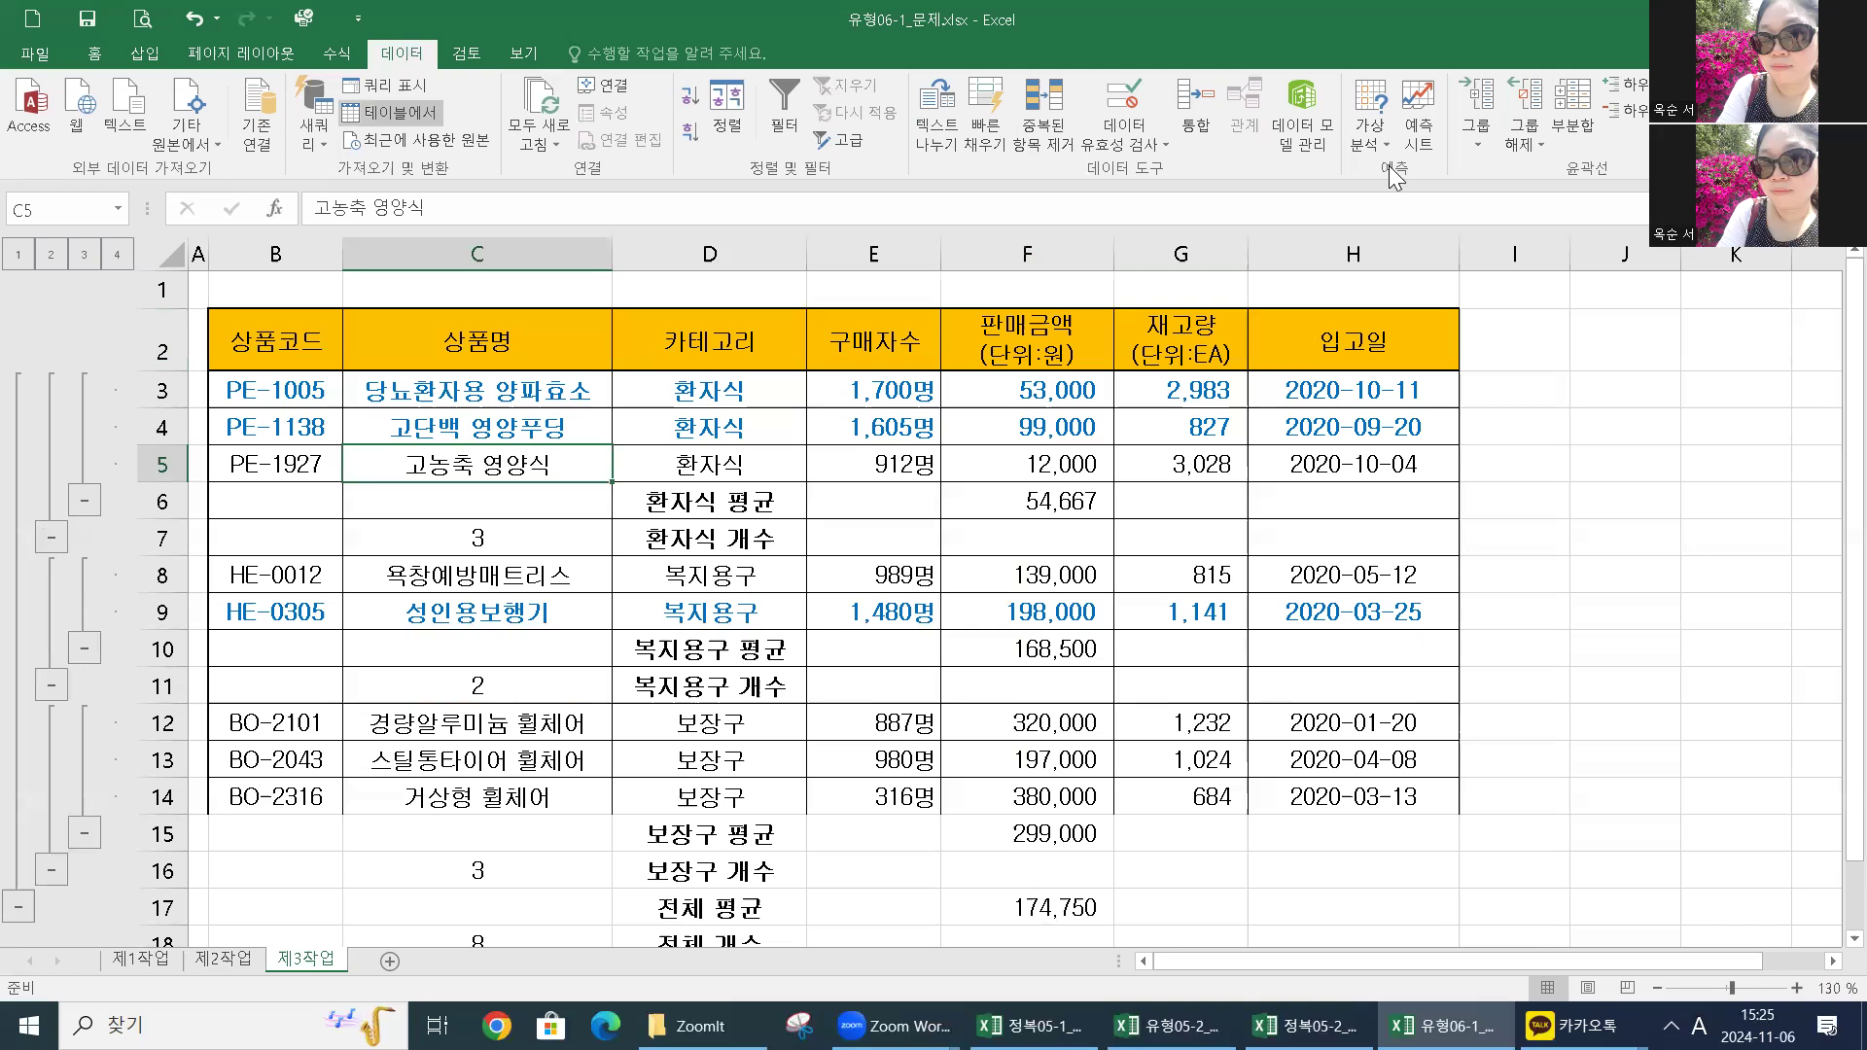
Step: Clear the outline (윤곽 지우기) from the subtotaled table
left_click(1525, 131)
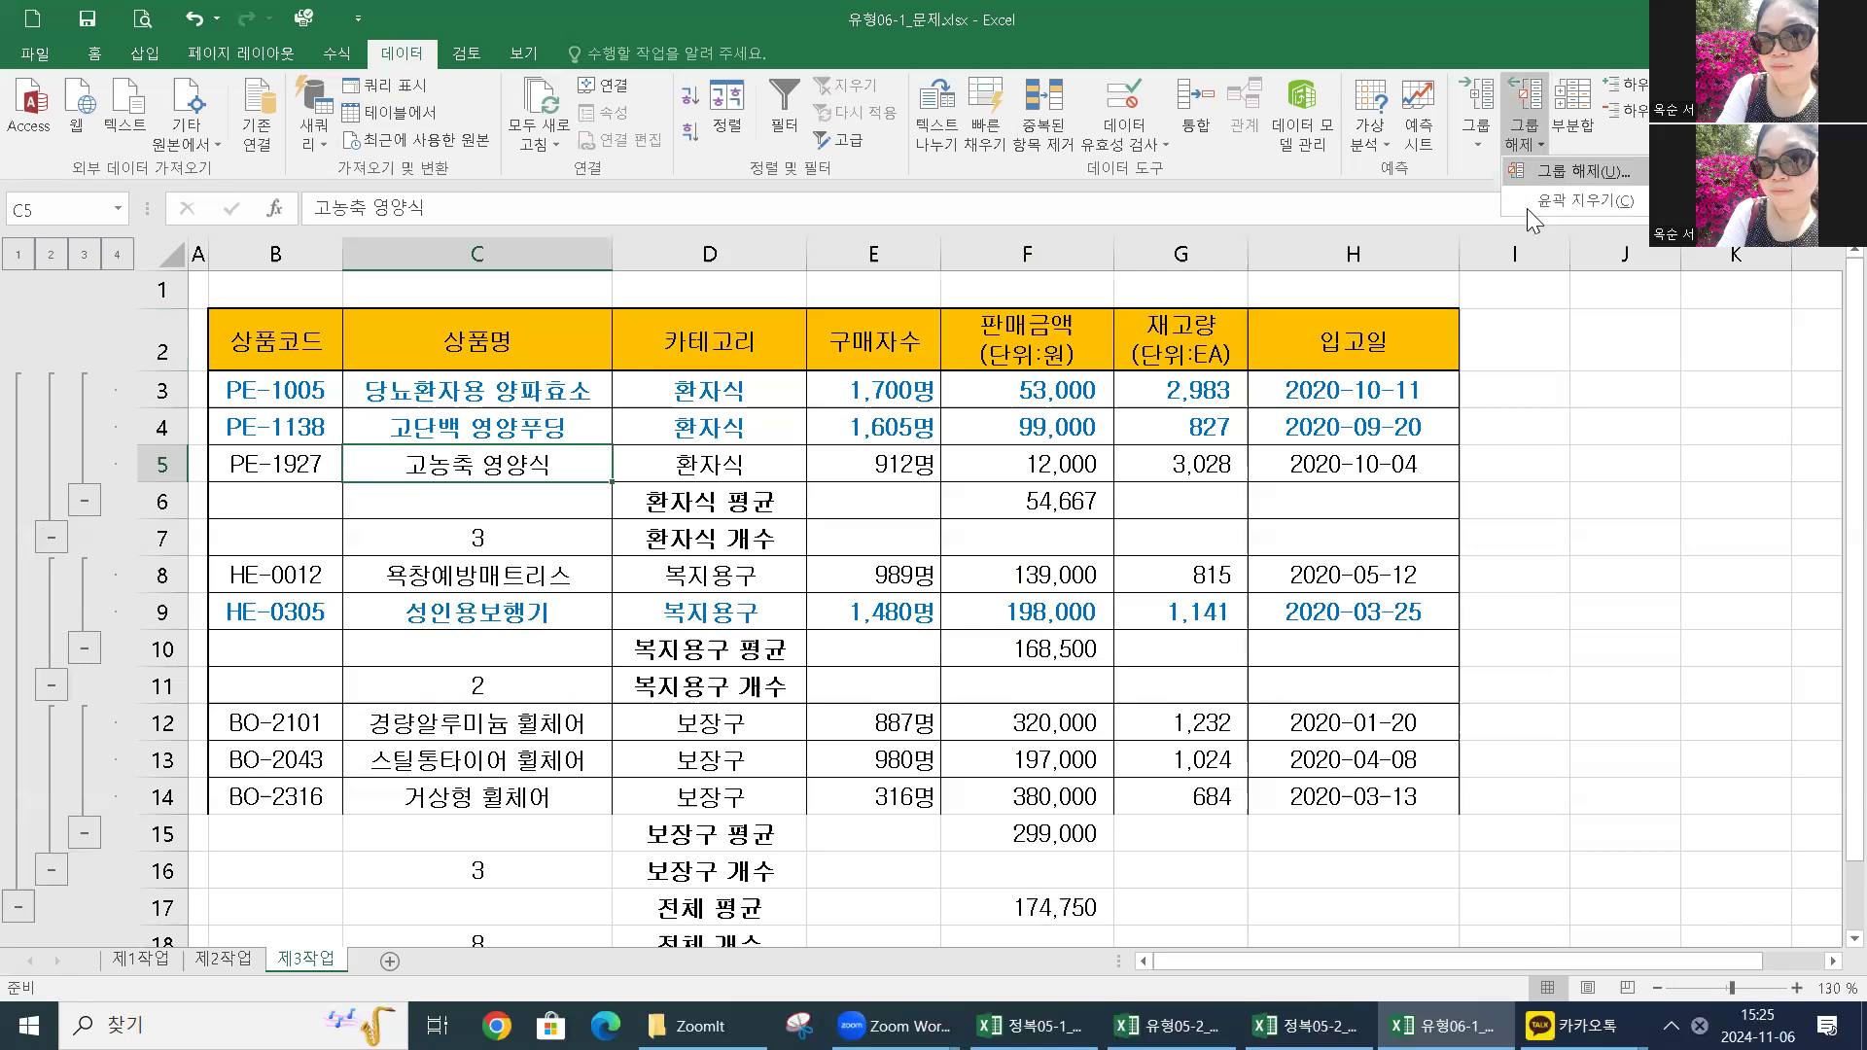
left_click(1536, 197)
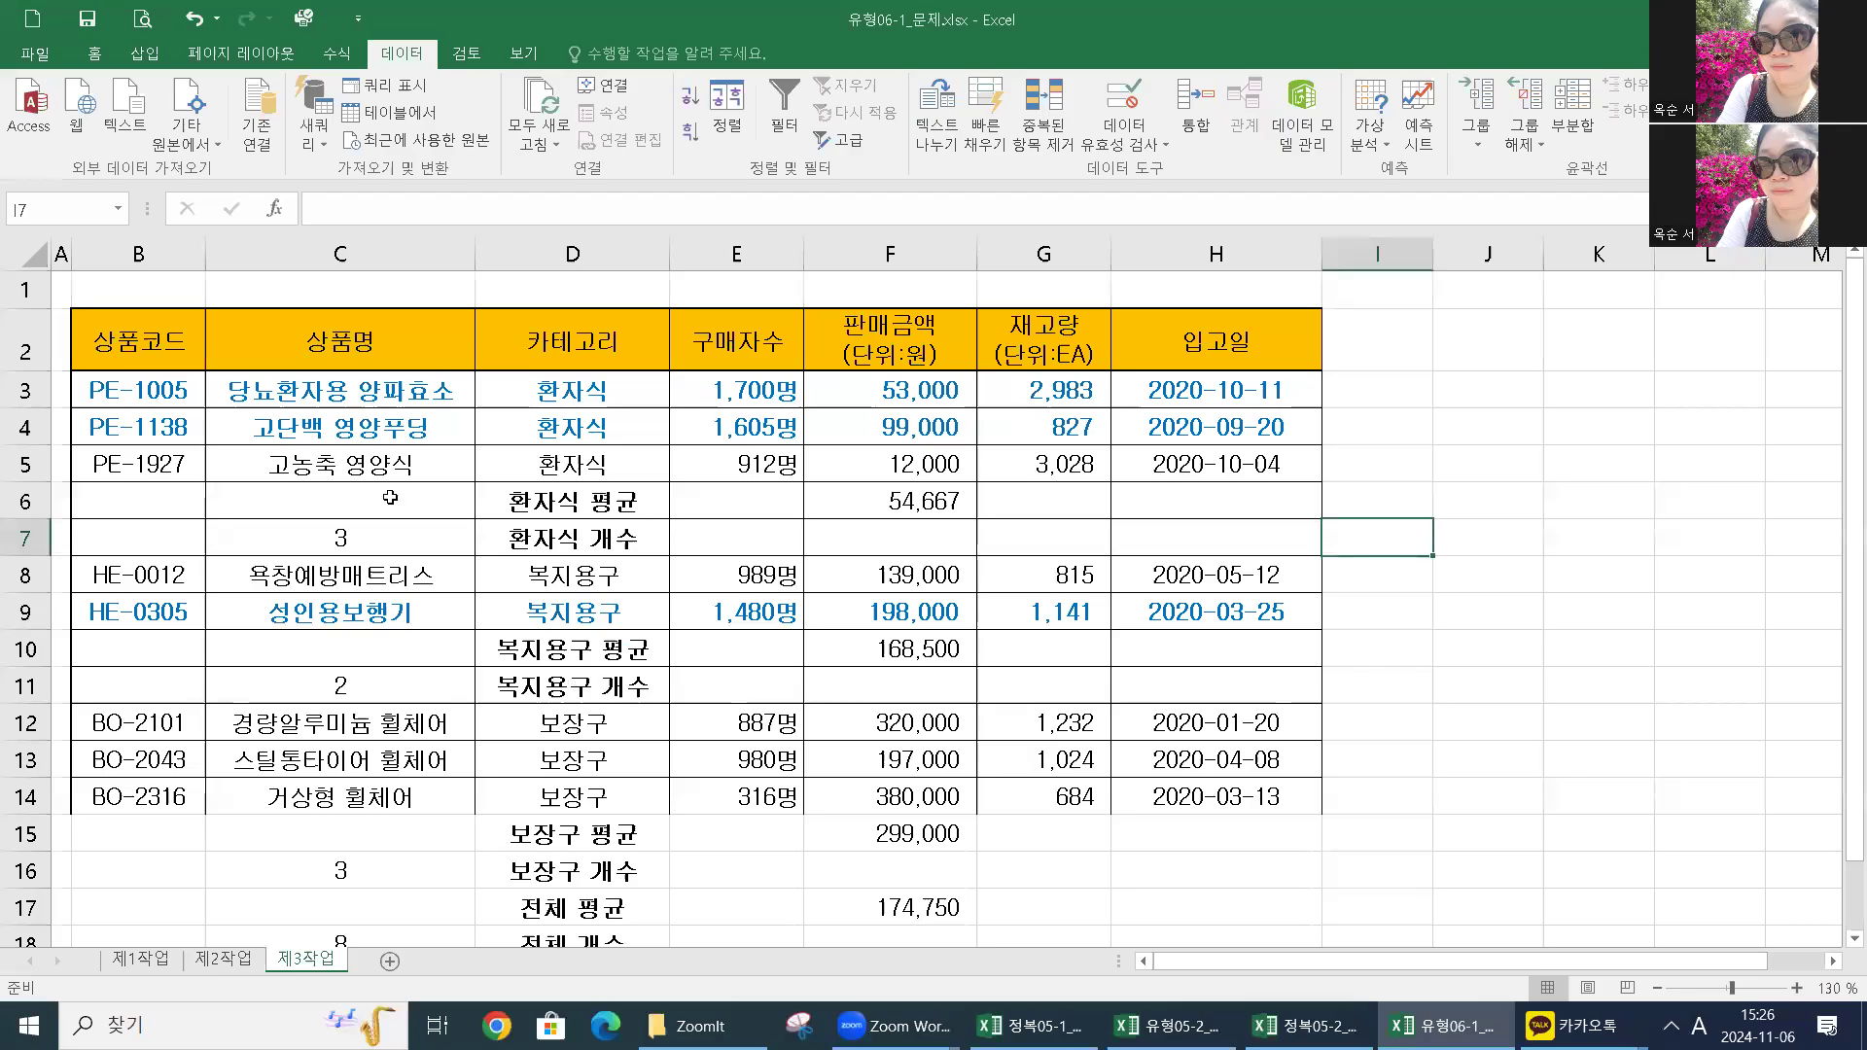
left_click(1038, 530)
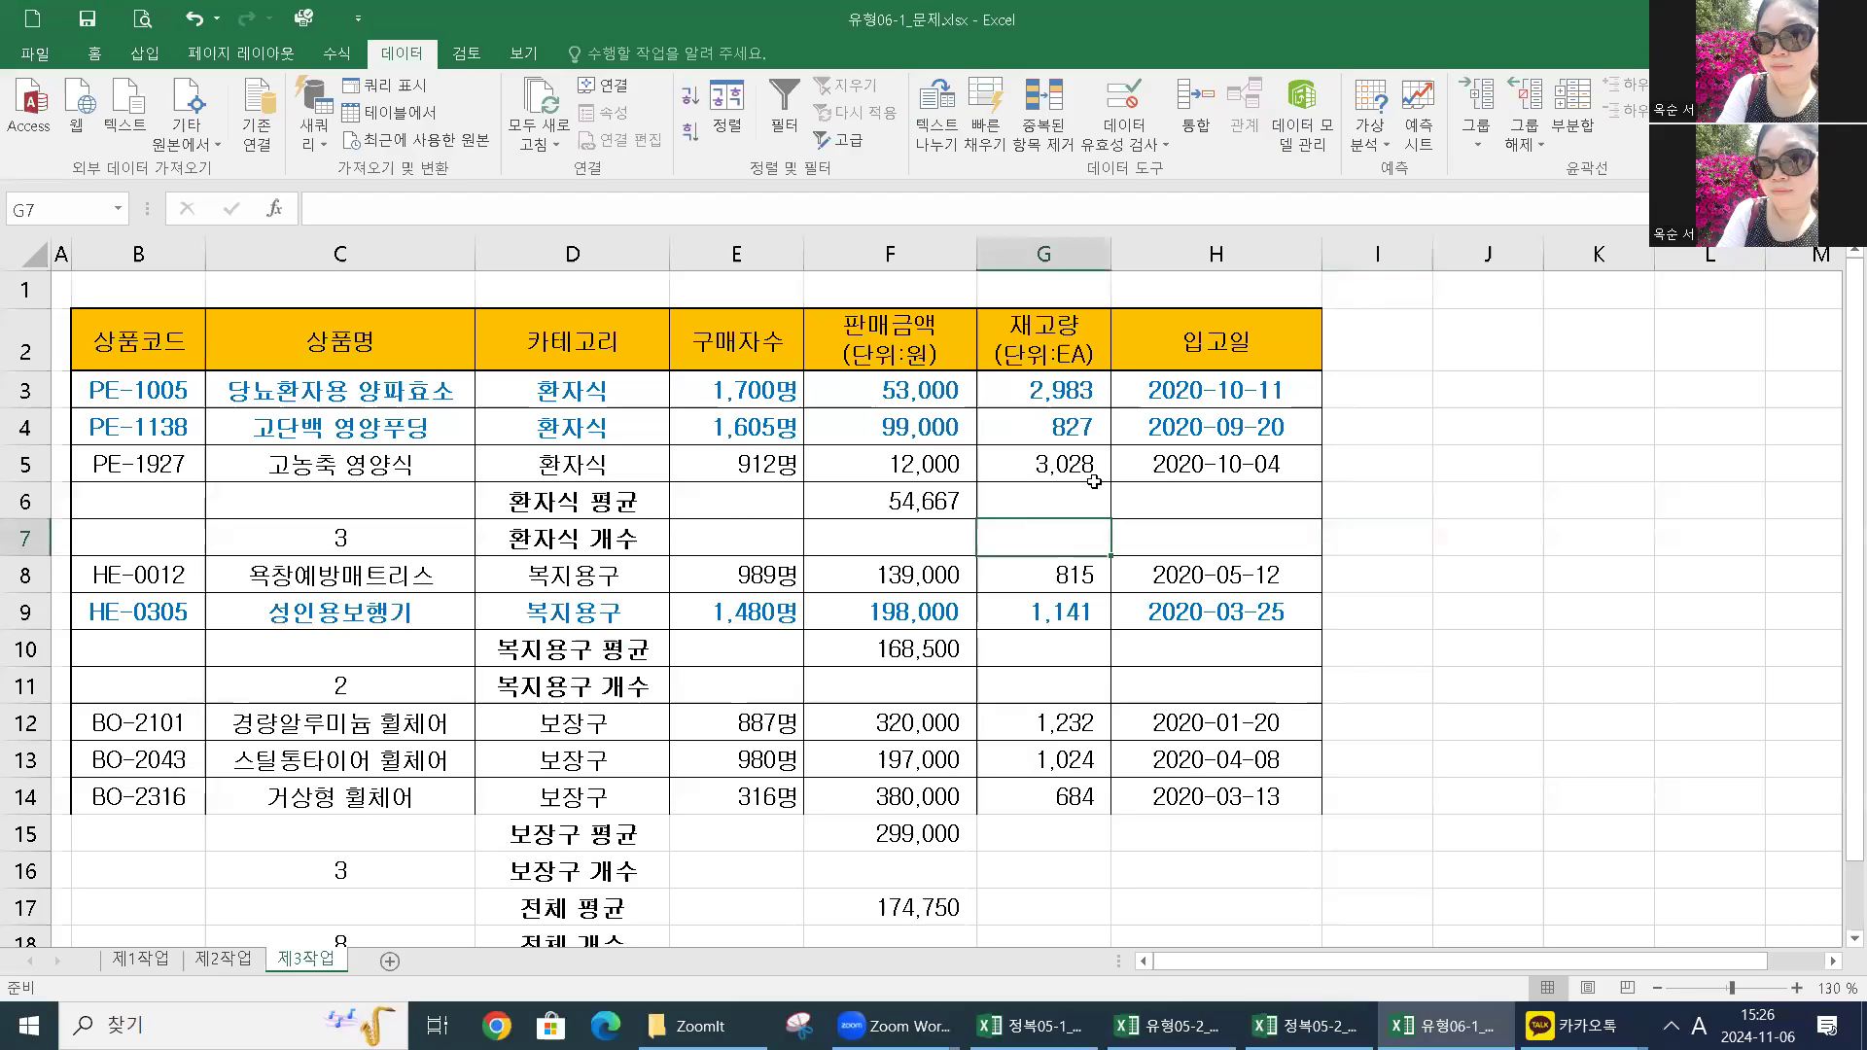
left_click(1177, 501)
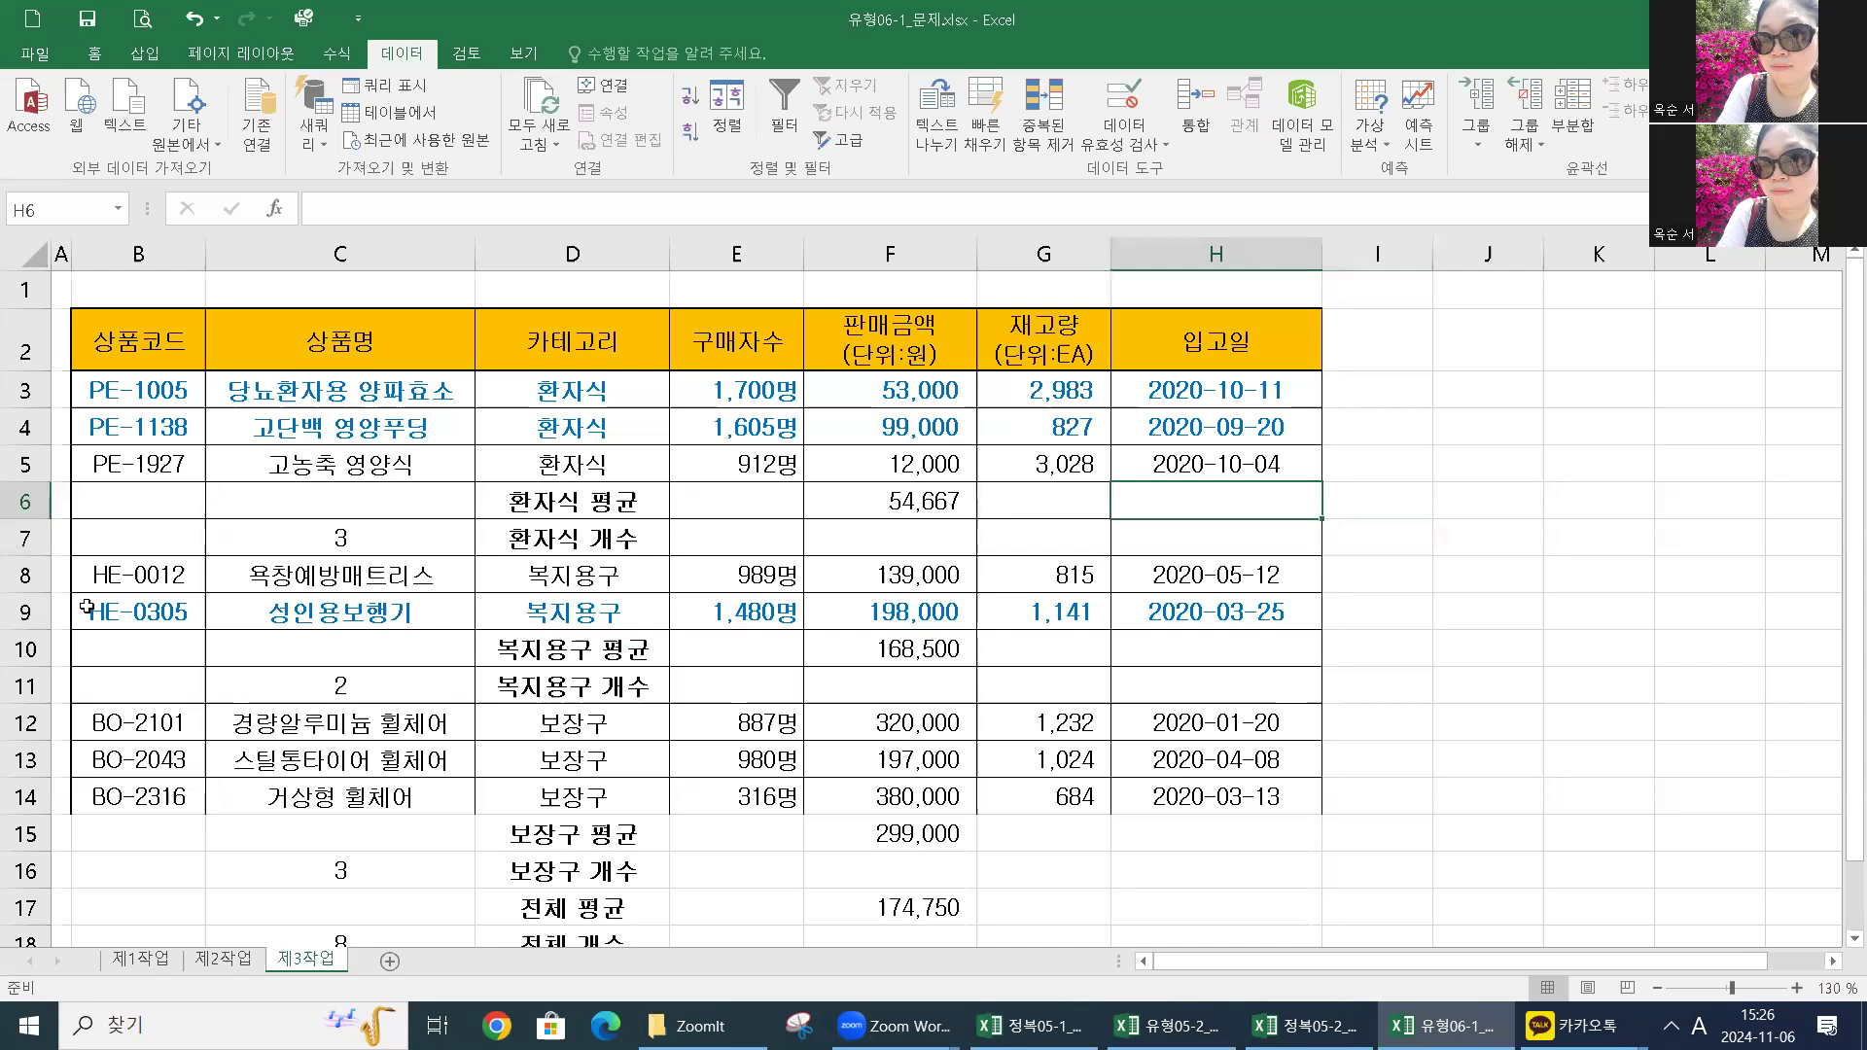
left_click(433, 751)
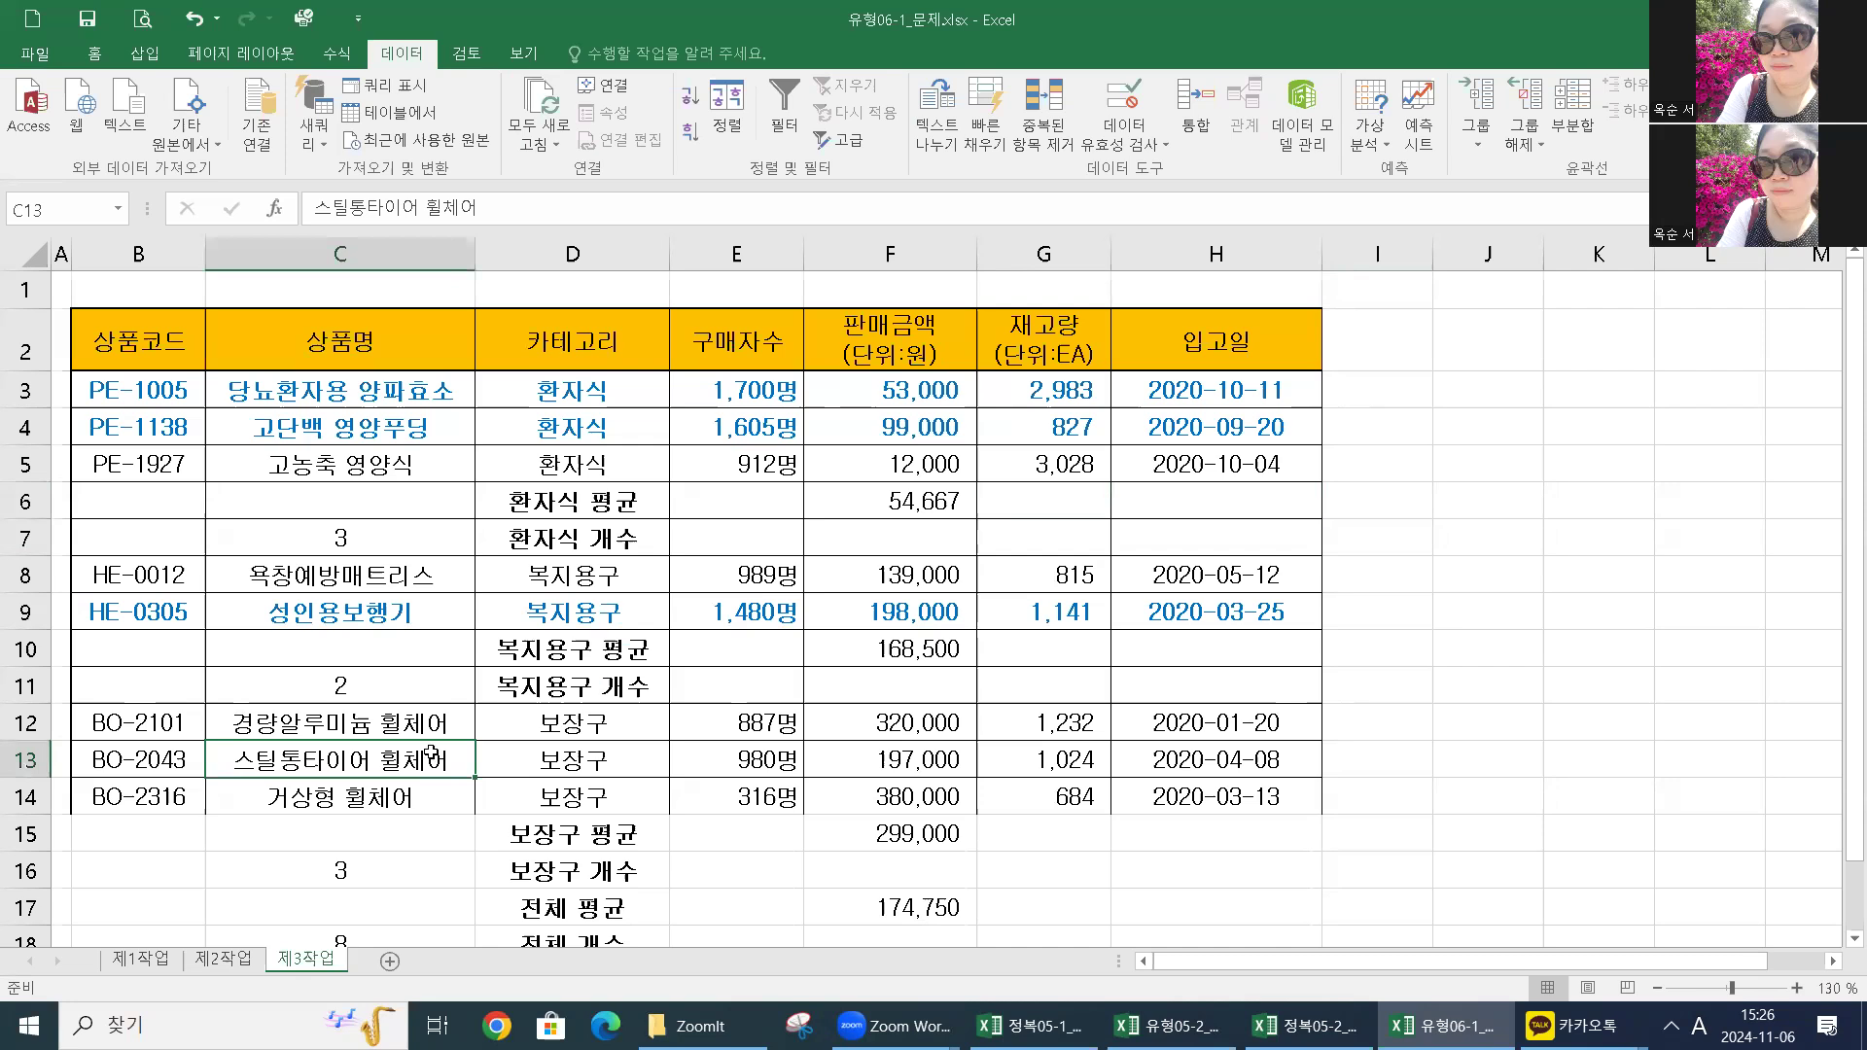
Step: Remove all average and count subtotals from the table
left_click(1572, 107)
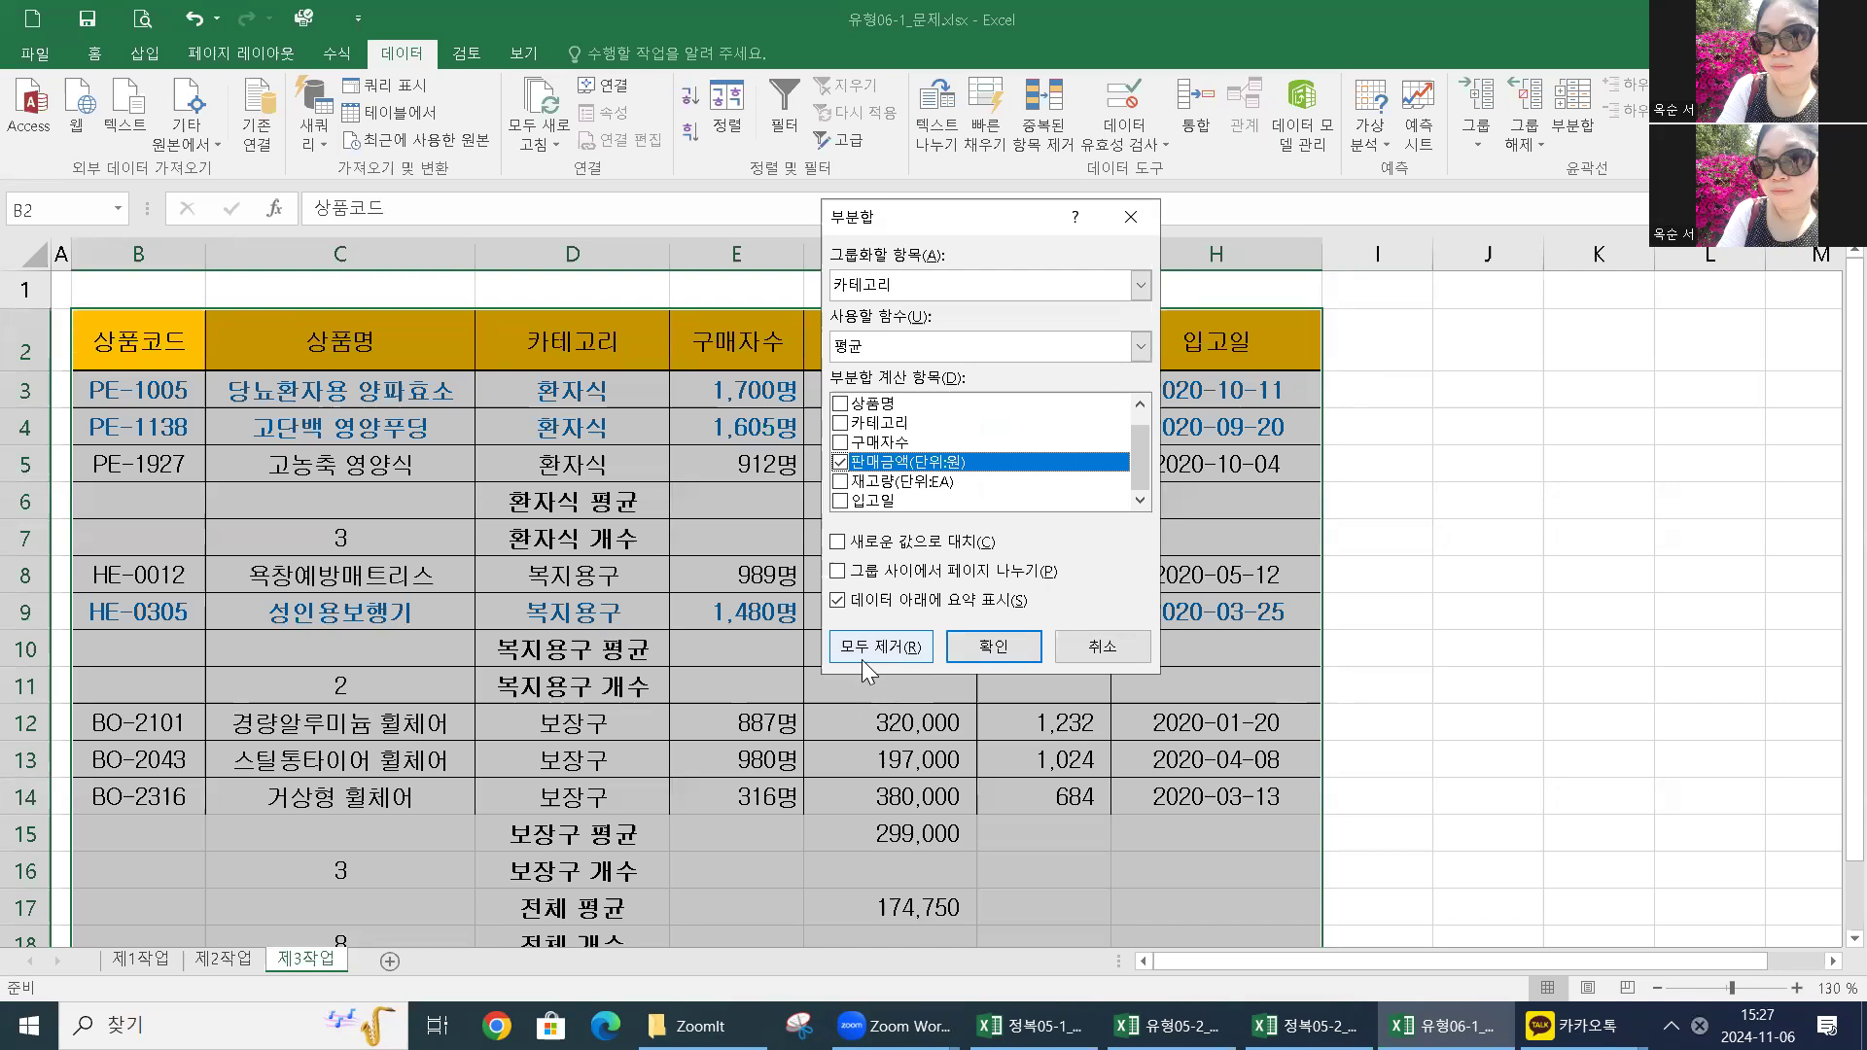
left_click(866, 650)
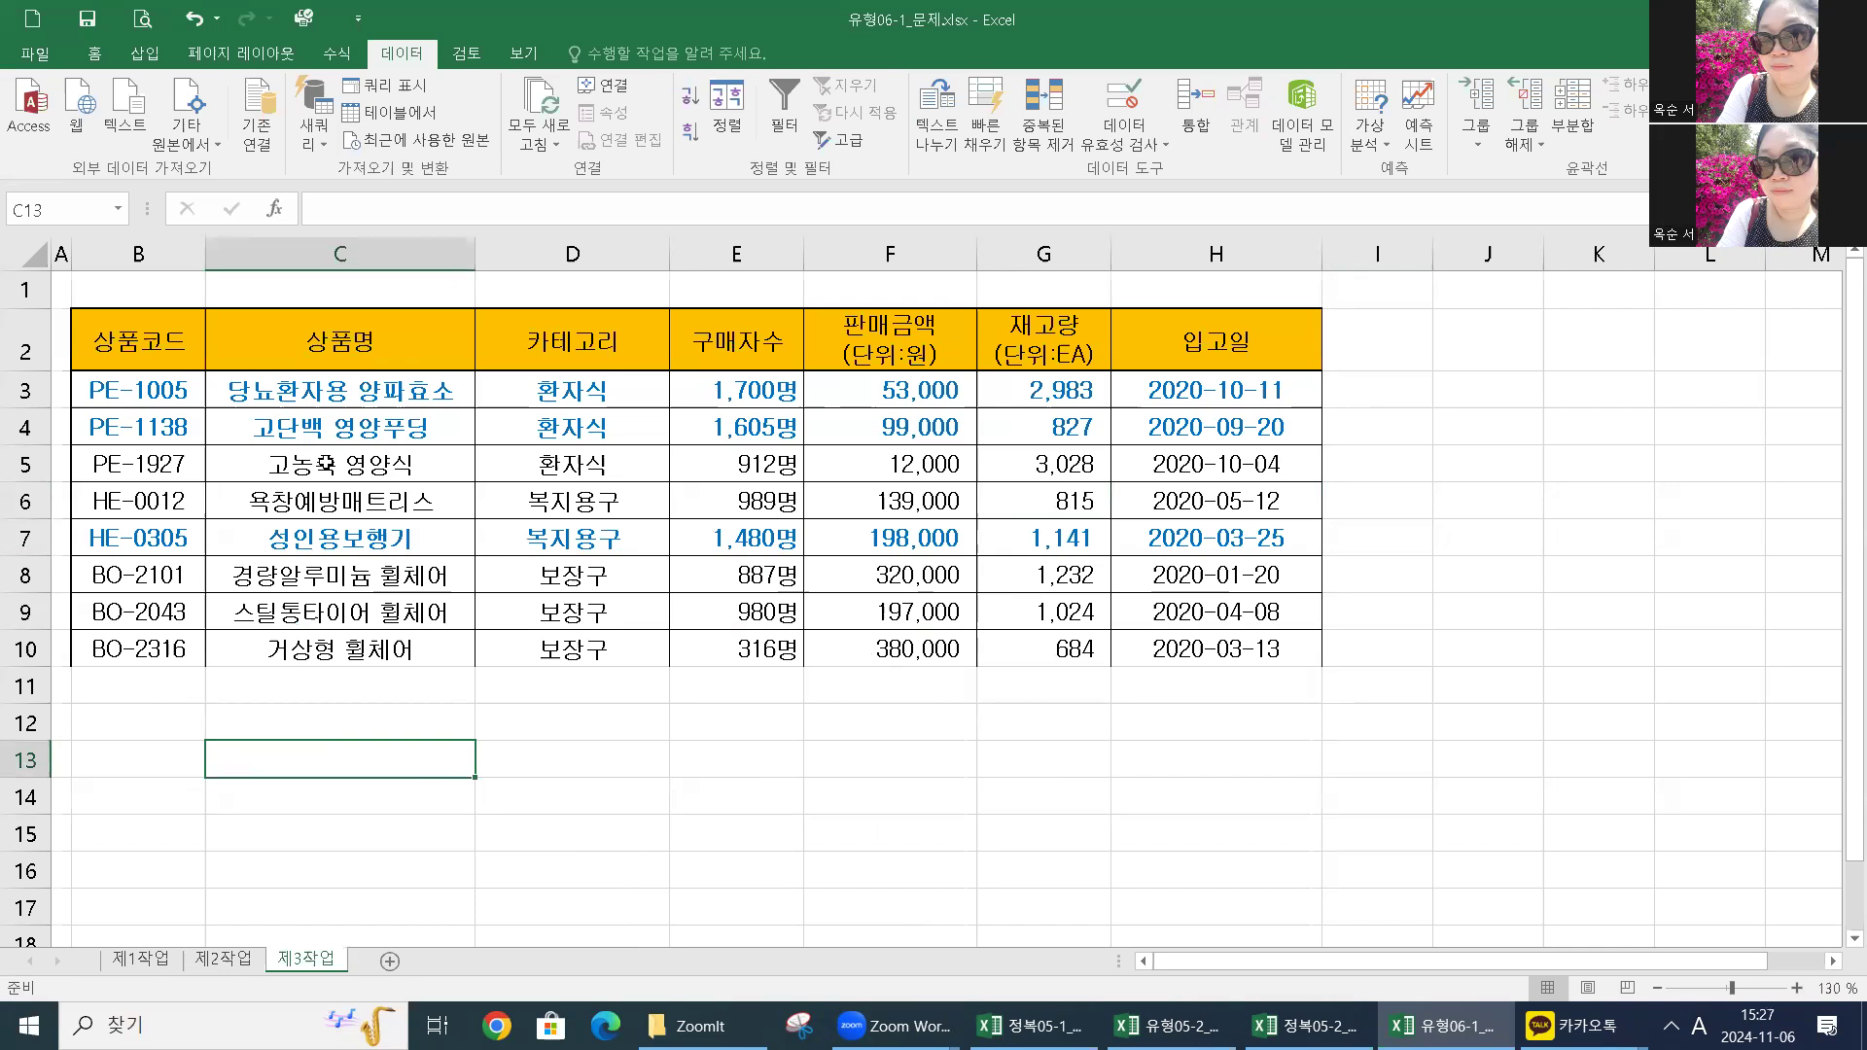
left_click(549, 411)
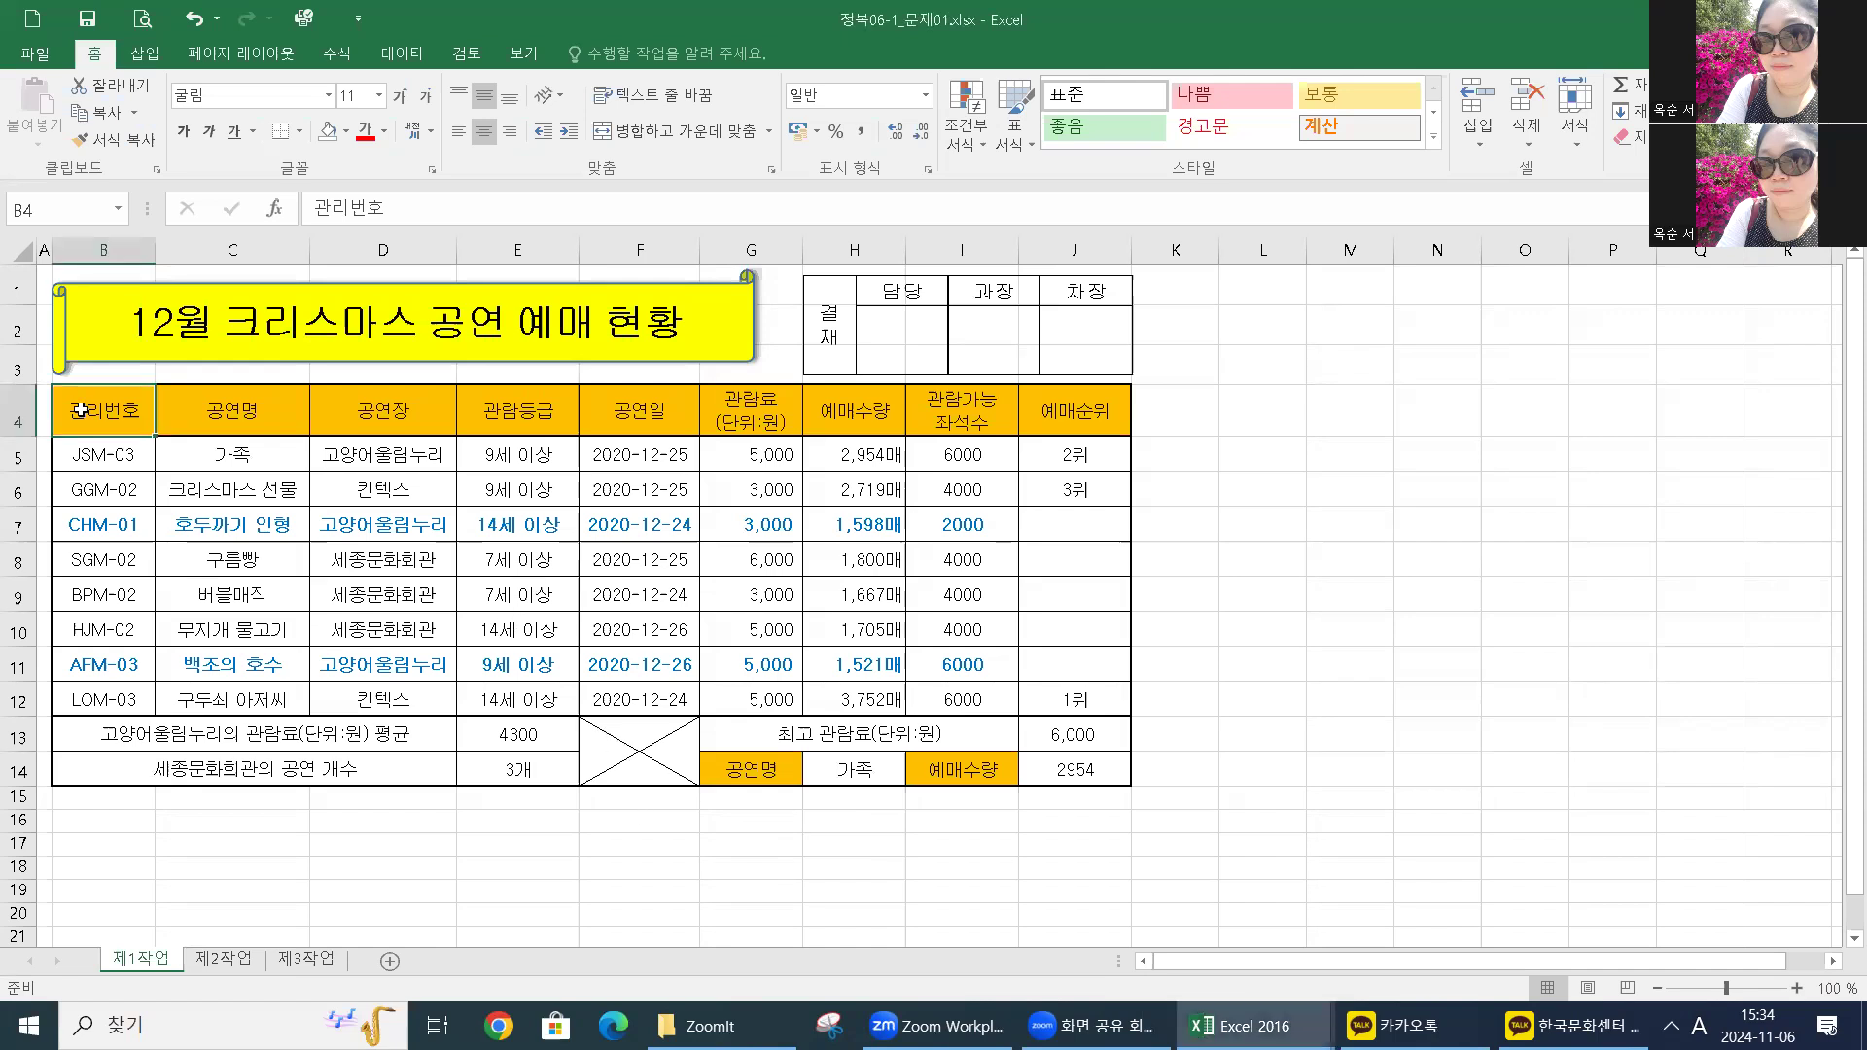
Step: Copy B4:H12, from 관리번호 to 예매수량, on the 제1작업 sheet and paste it at B2 of 제3작업
left_click_drag(94, 411, 827, 687)
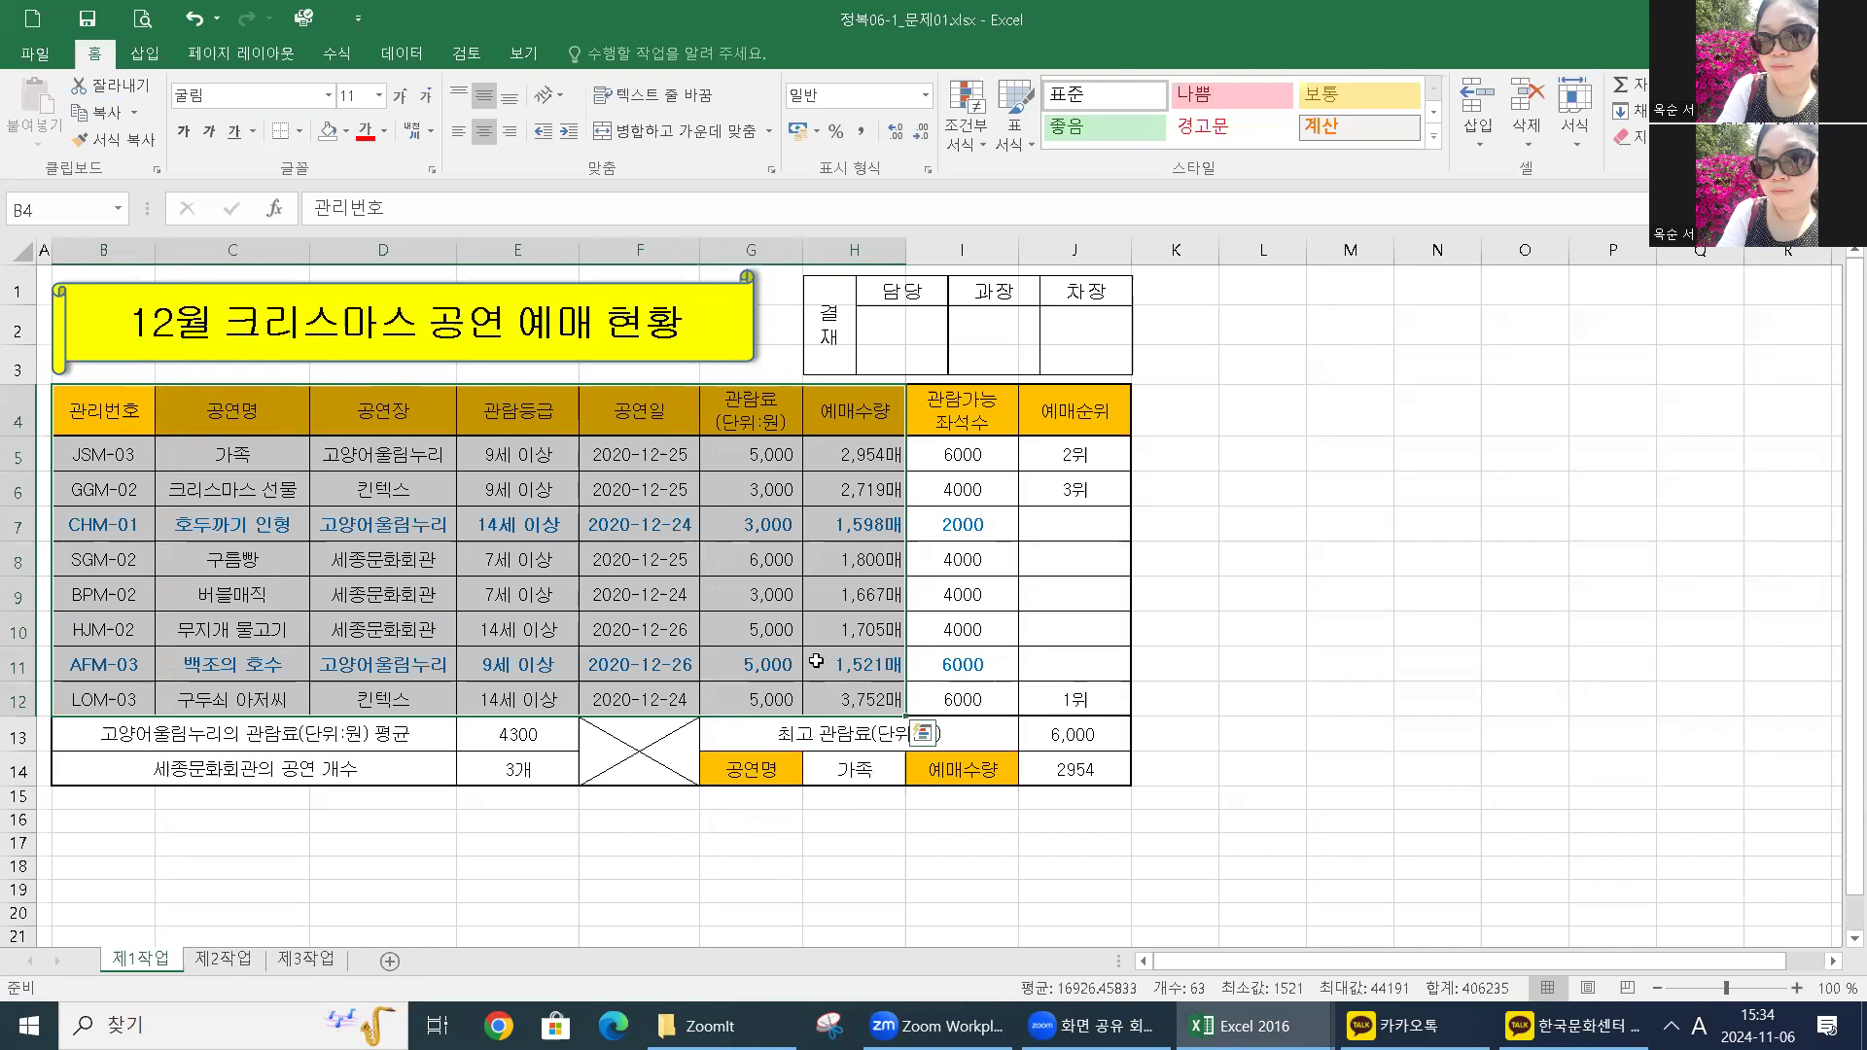
key("ctrl+c")
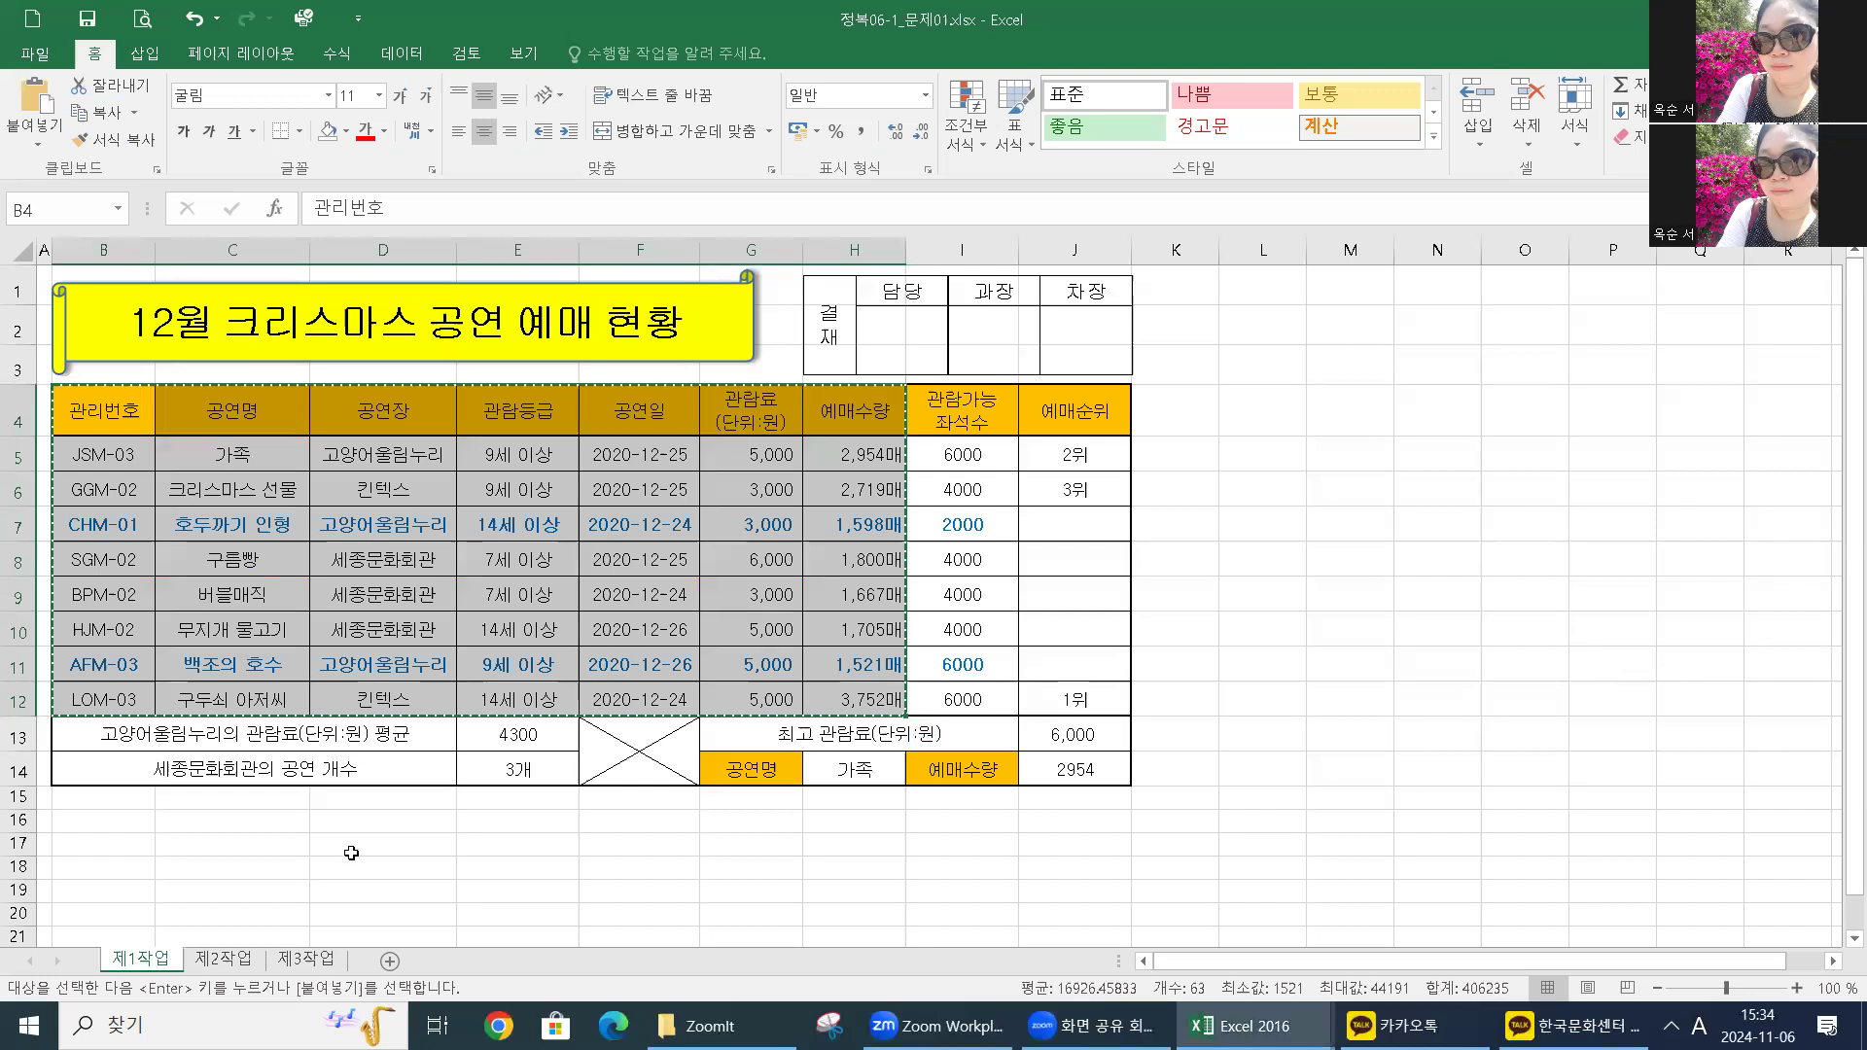
left_click(300, 965)
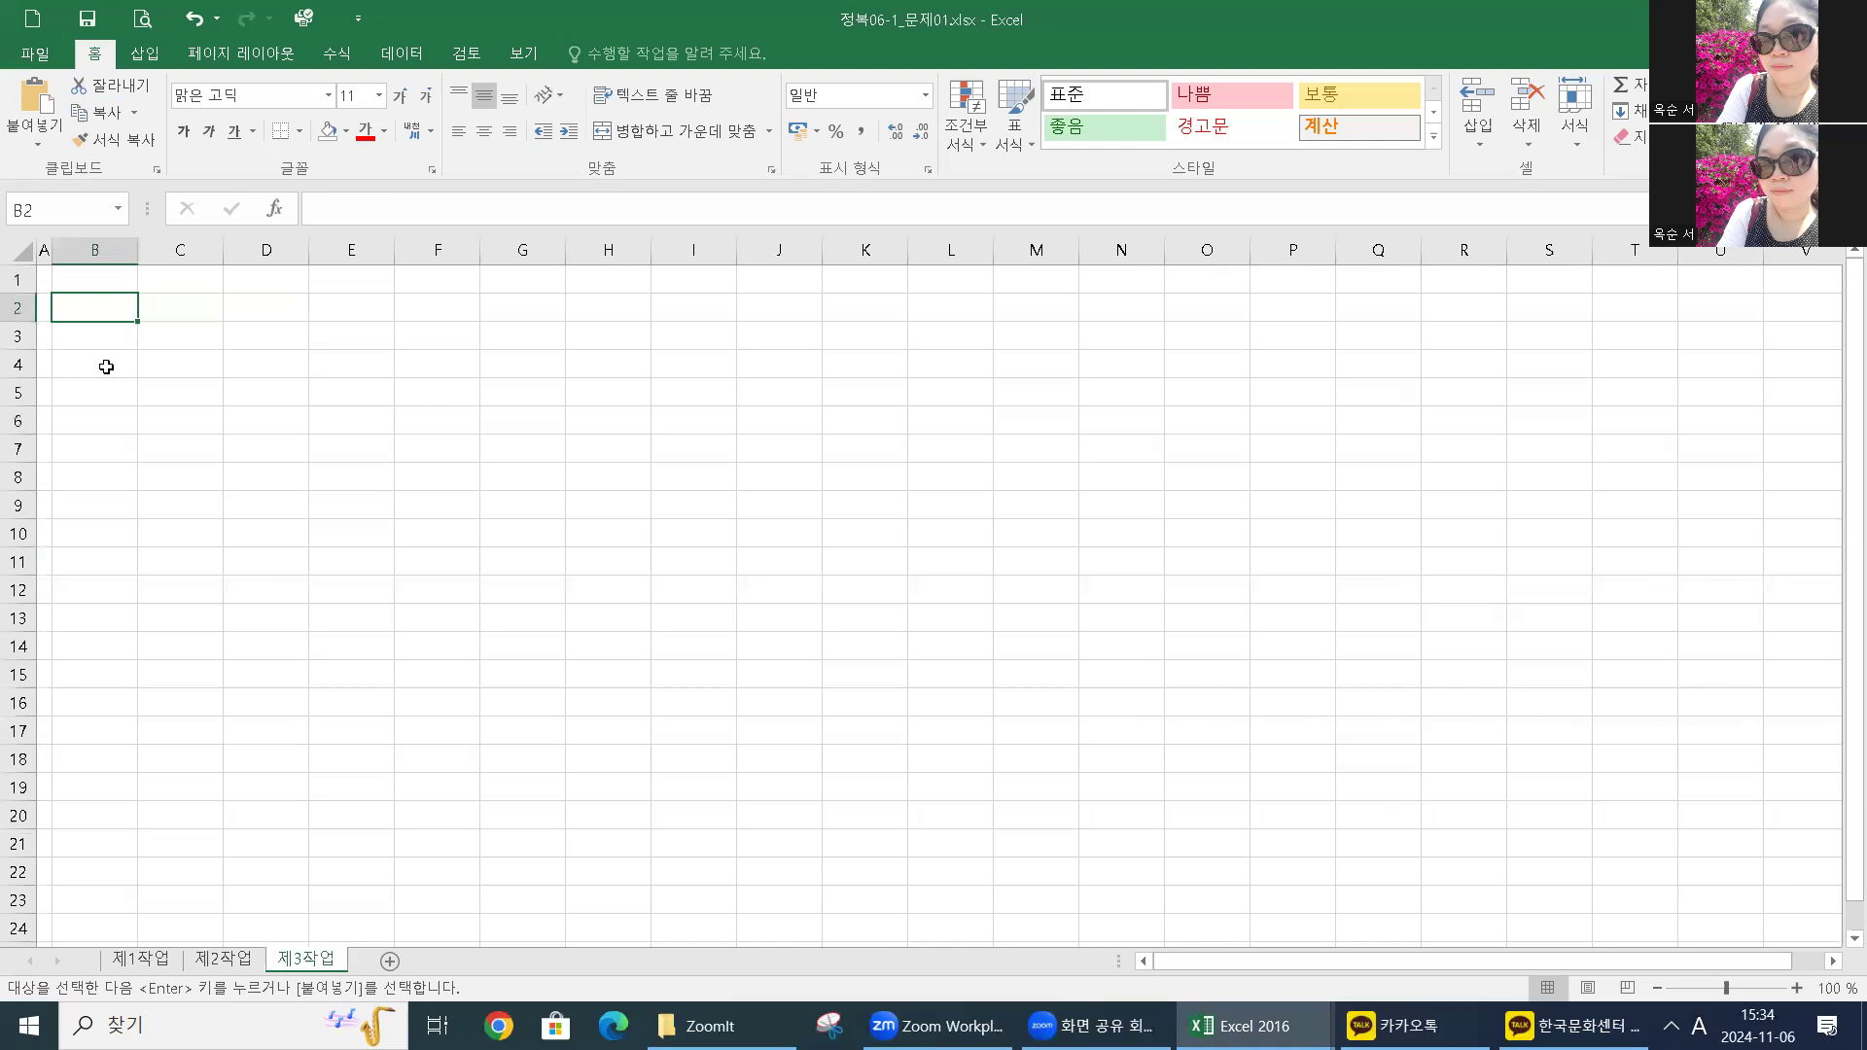
key("ctrl+v")
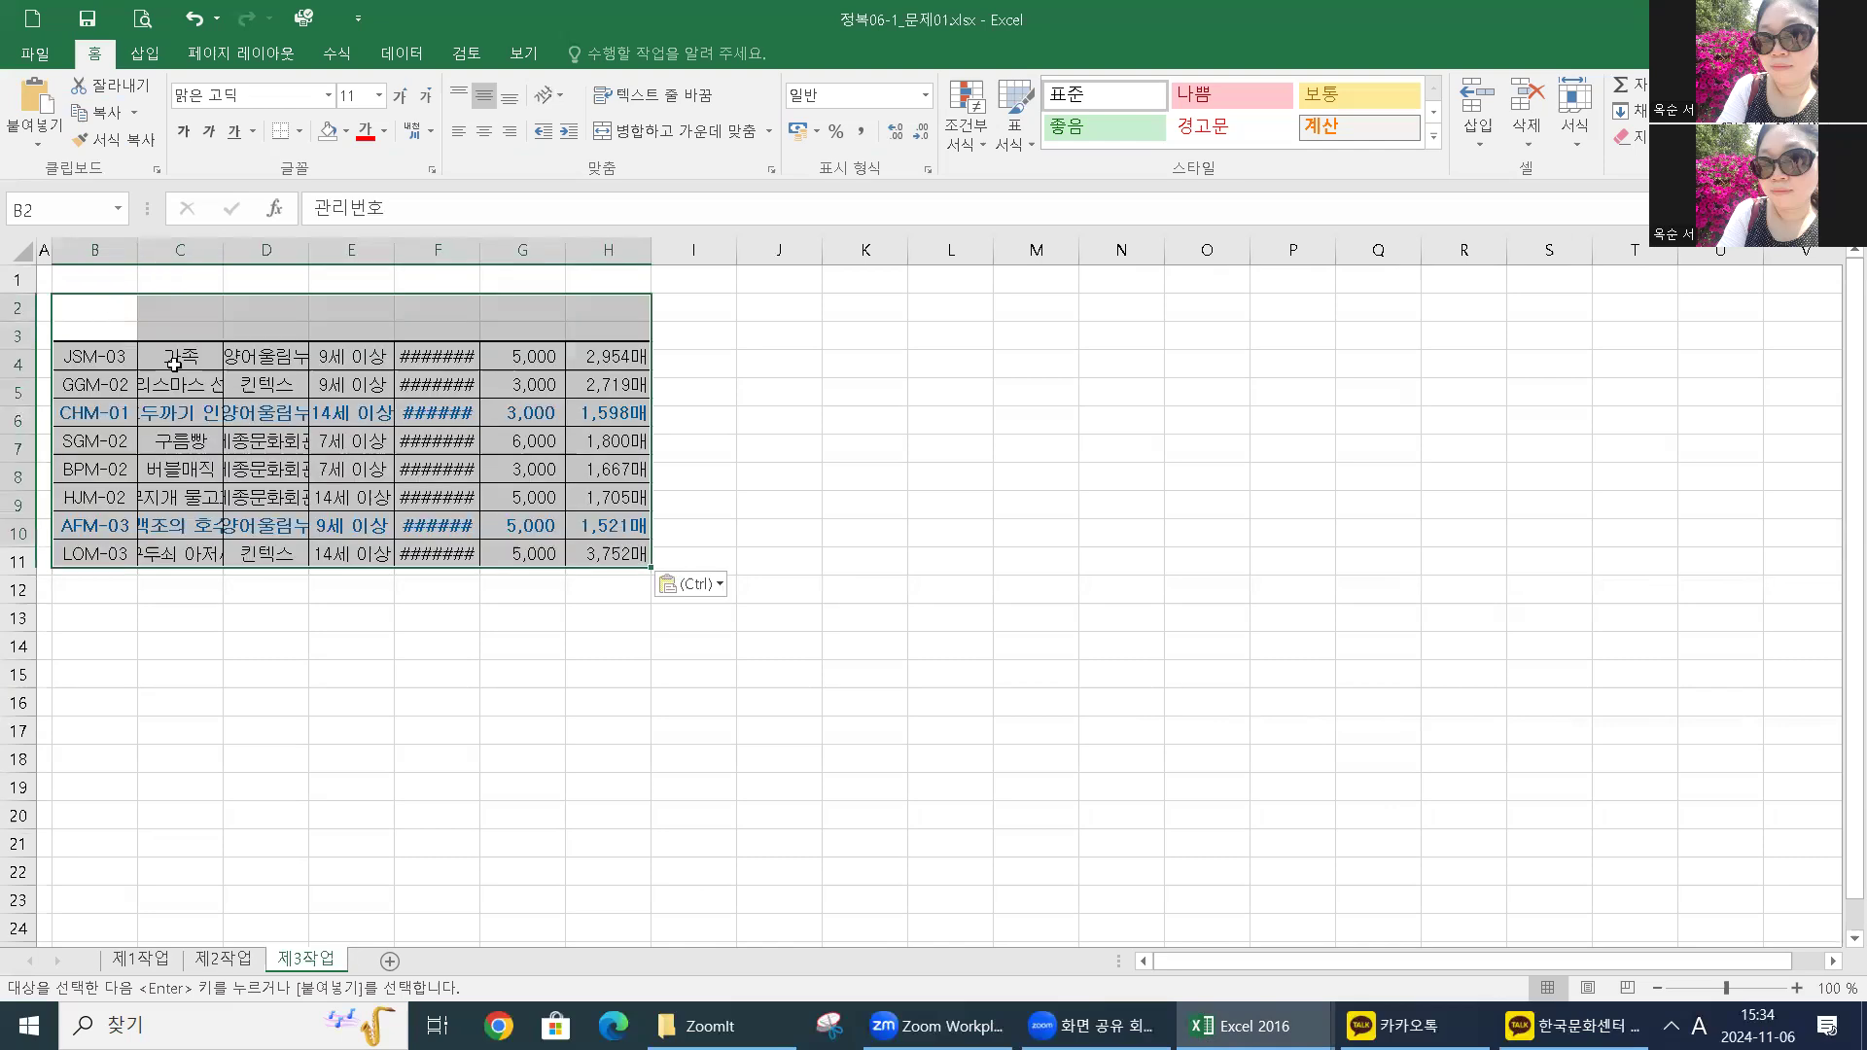
Step: Autofit columns B through H of the pasted table, and widen them all to one equal, roomier width
scroll(291, 613, "up", 4)
left_click_drag(155, 256, 978, 256)
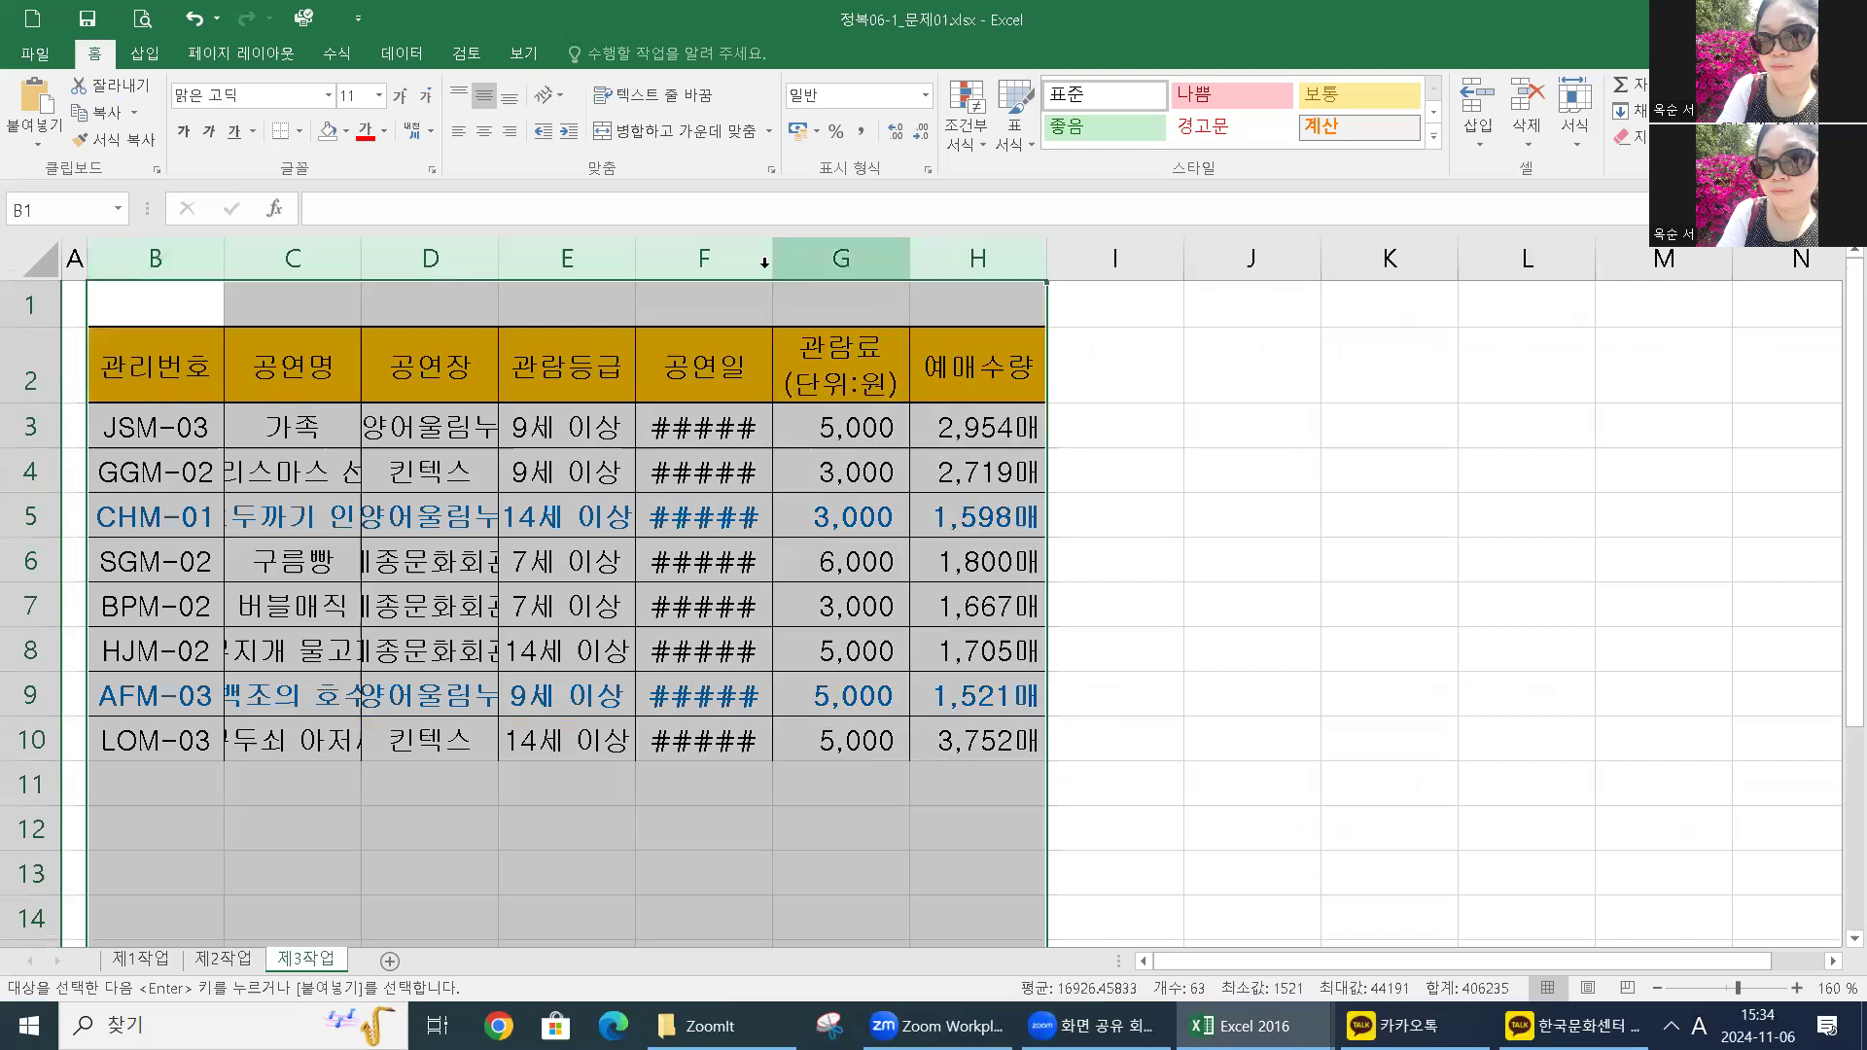
double_click(772, 256)
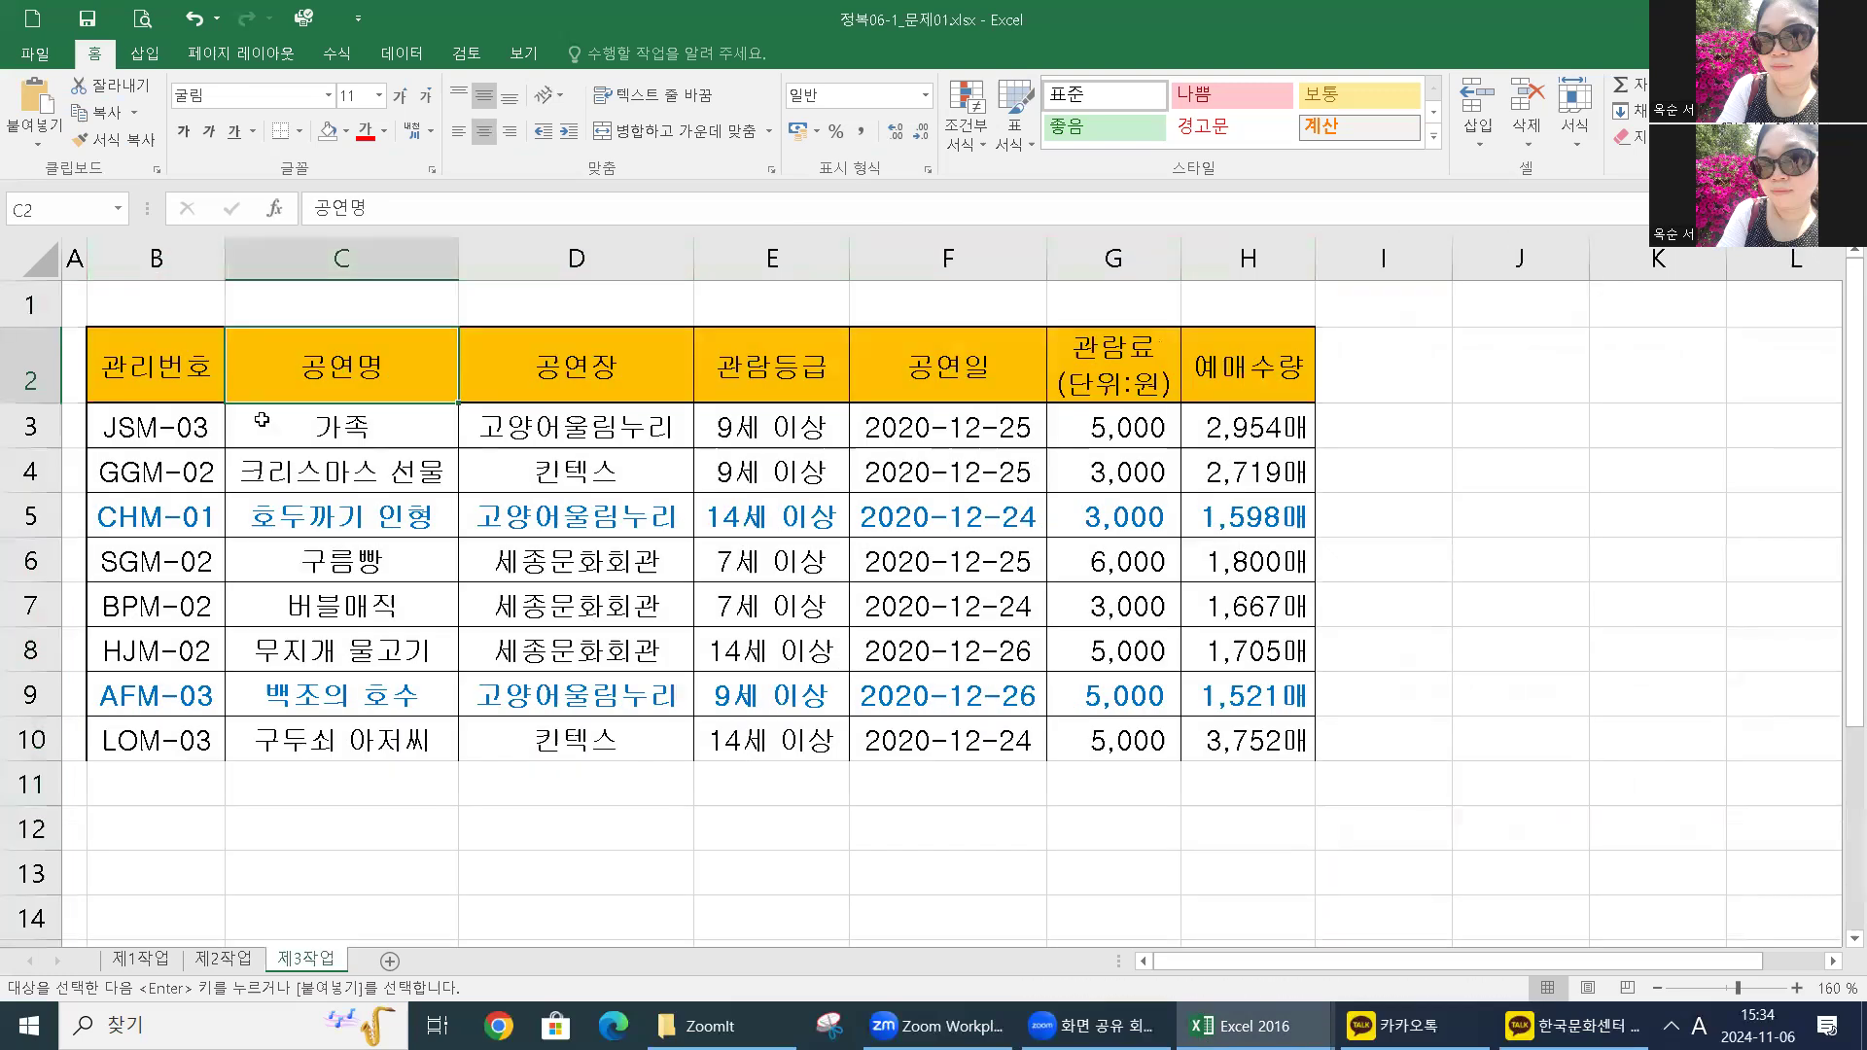
left_click(482, 576)
left_click_drag(219, 292, 1264, 929)
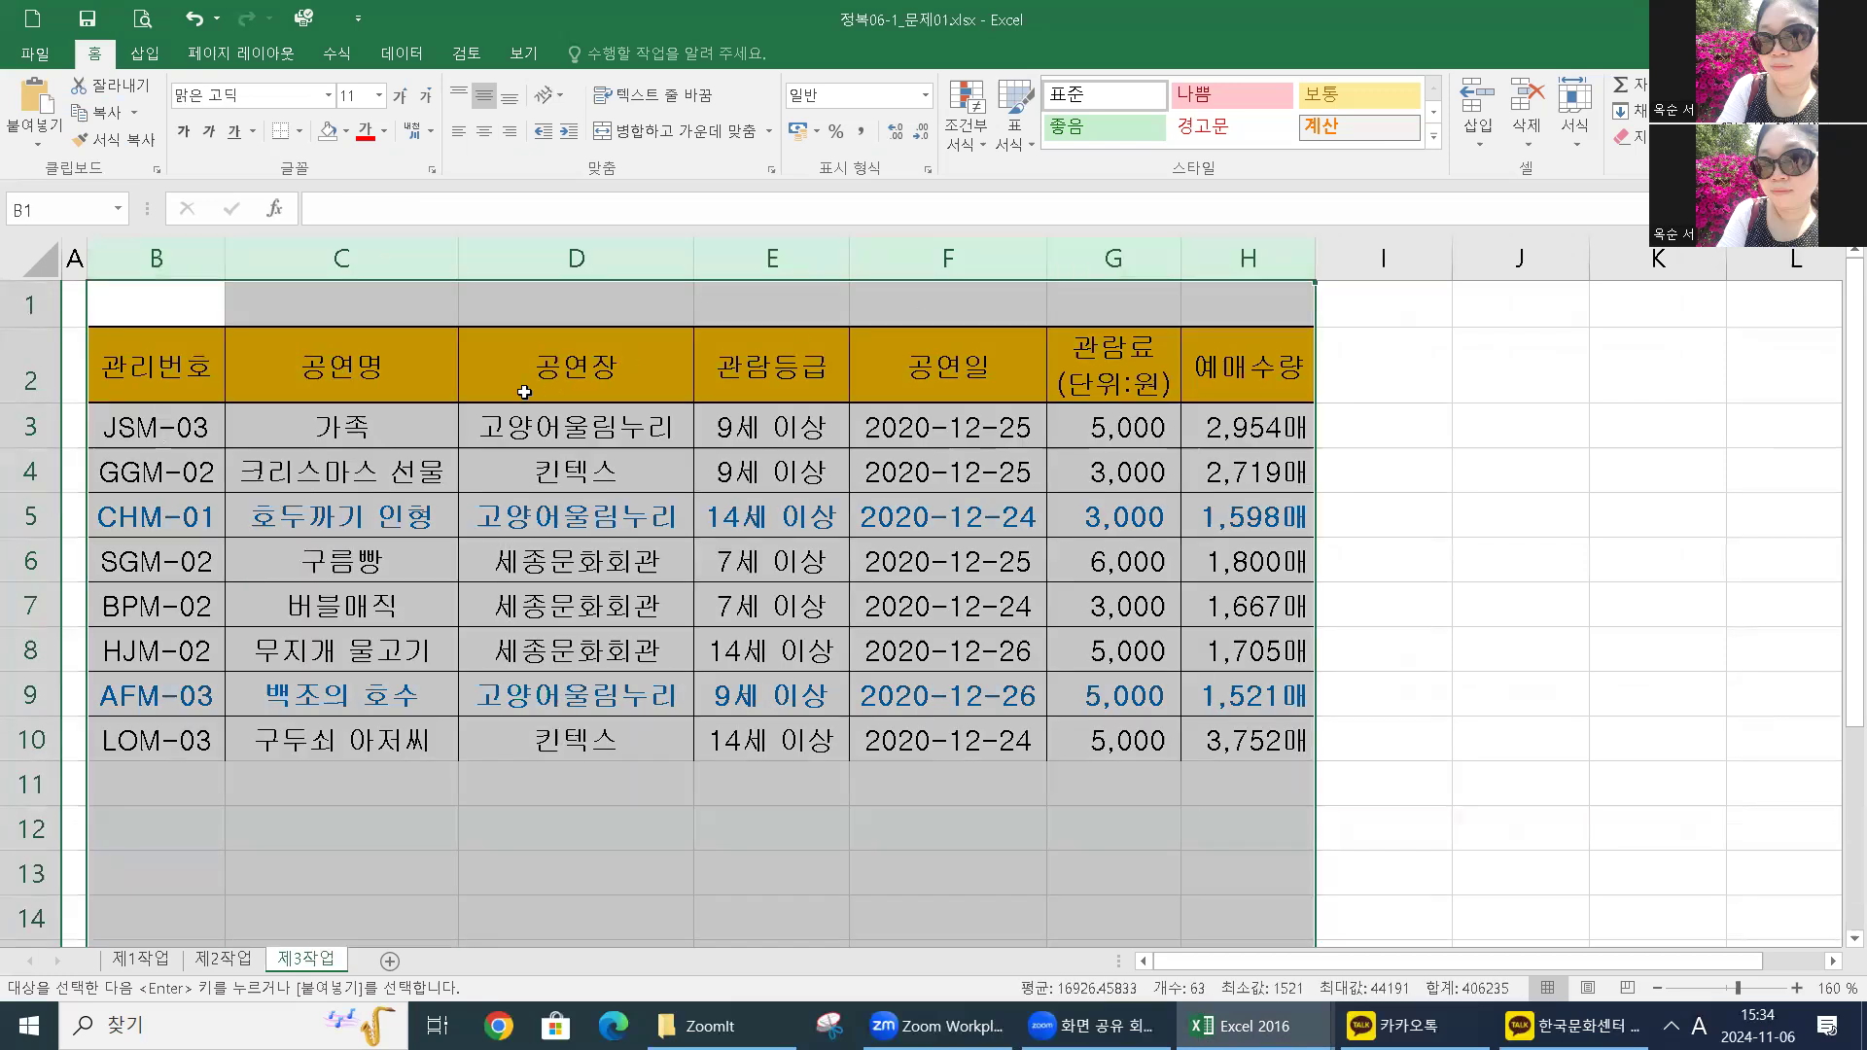
left_click(408, 347)
left_click_drag(212, 245, 1357, 258)
left_click(890, 571)
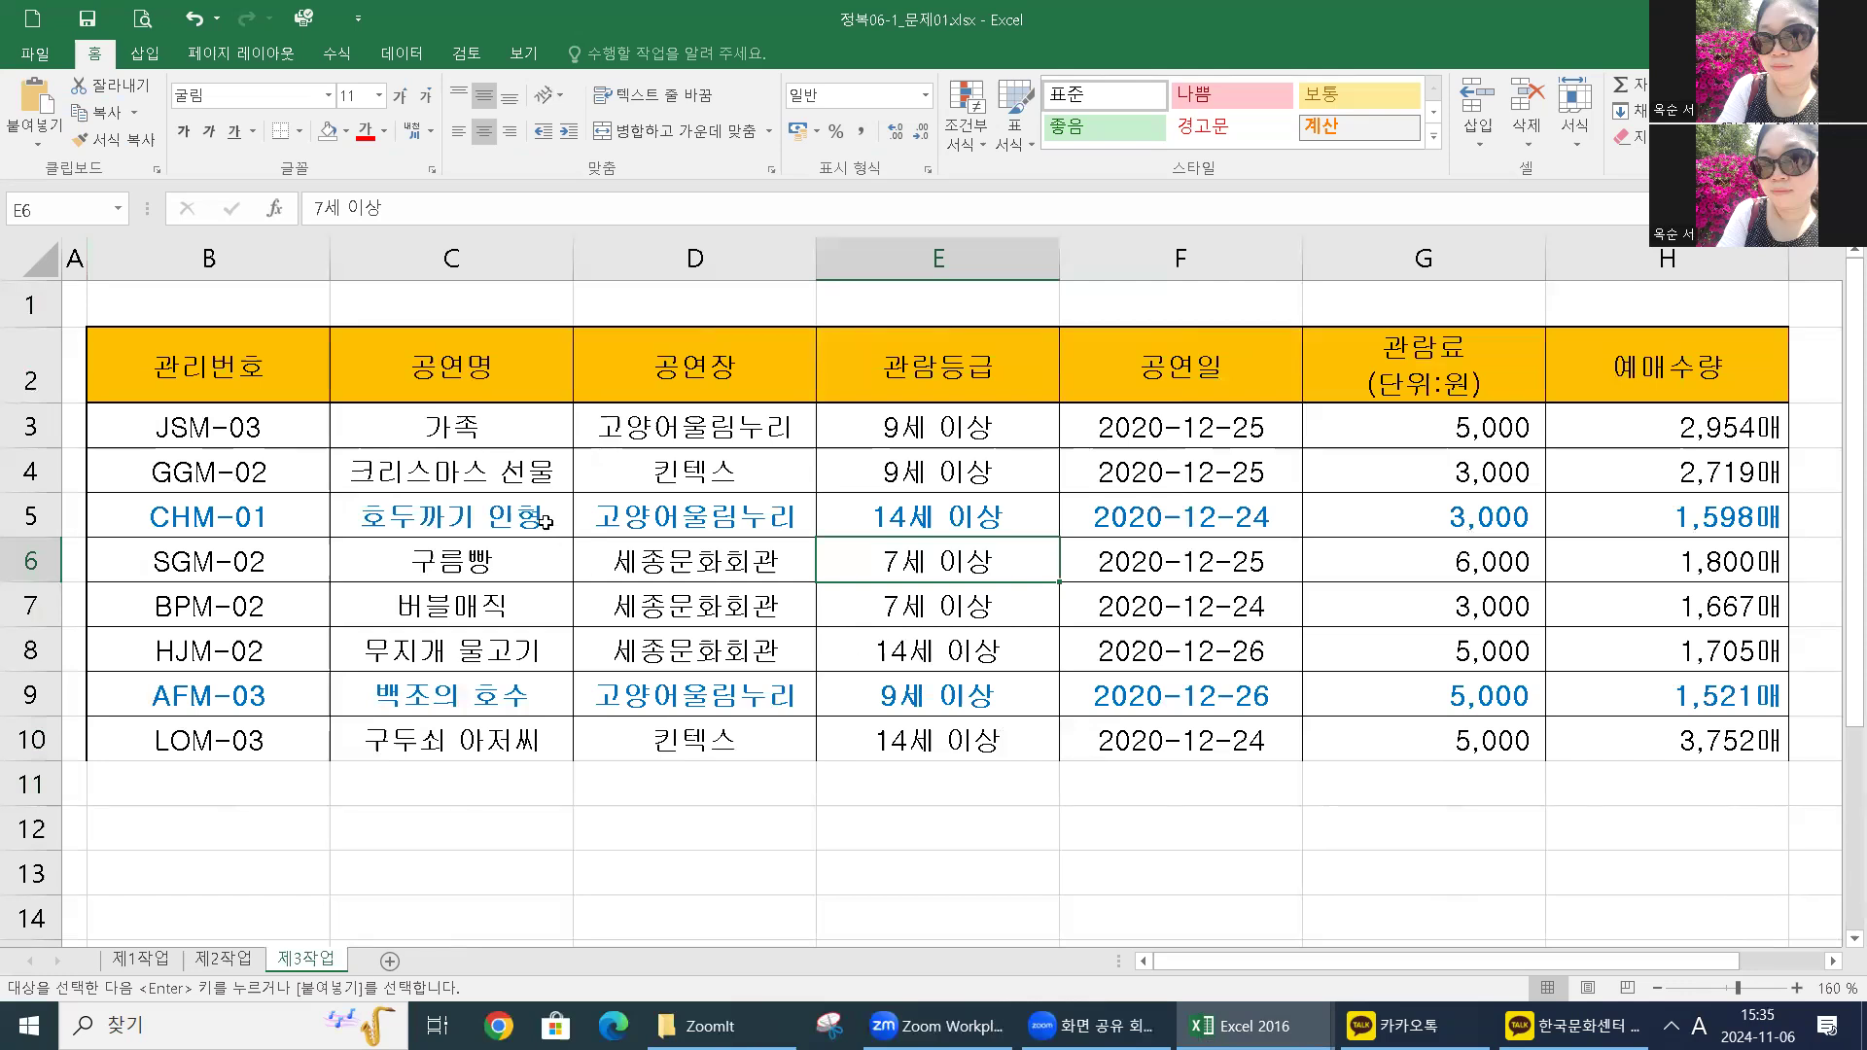
left_click(514, 508)
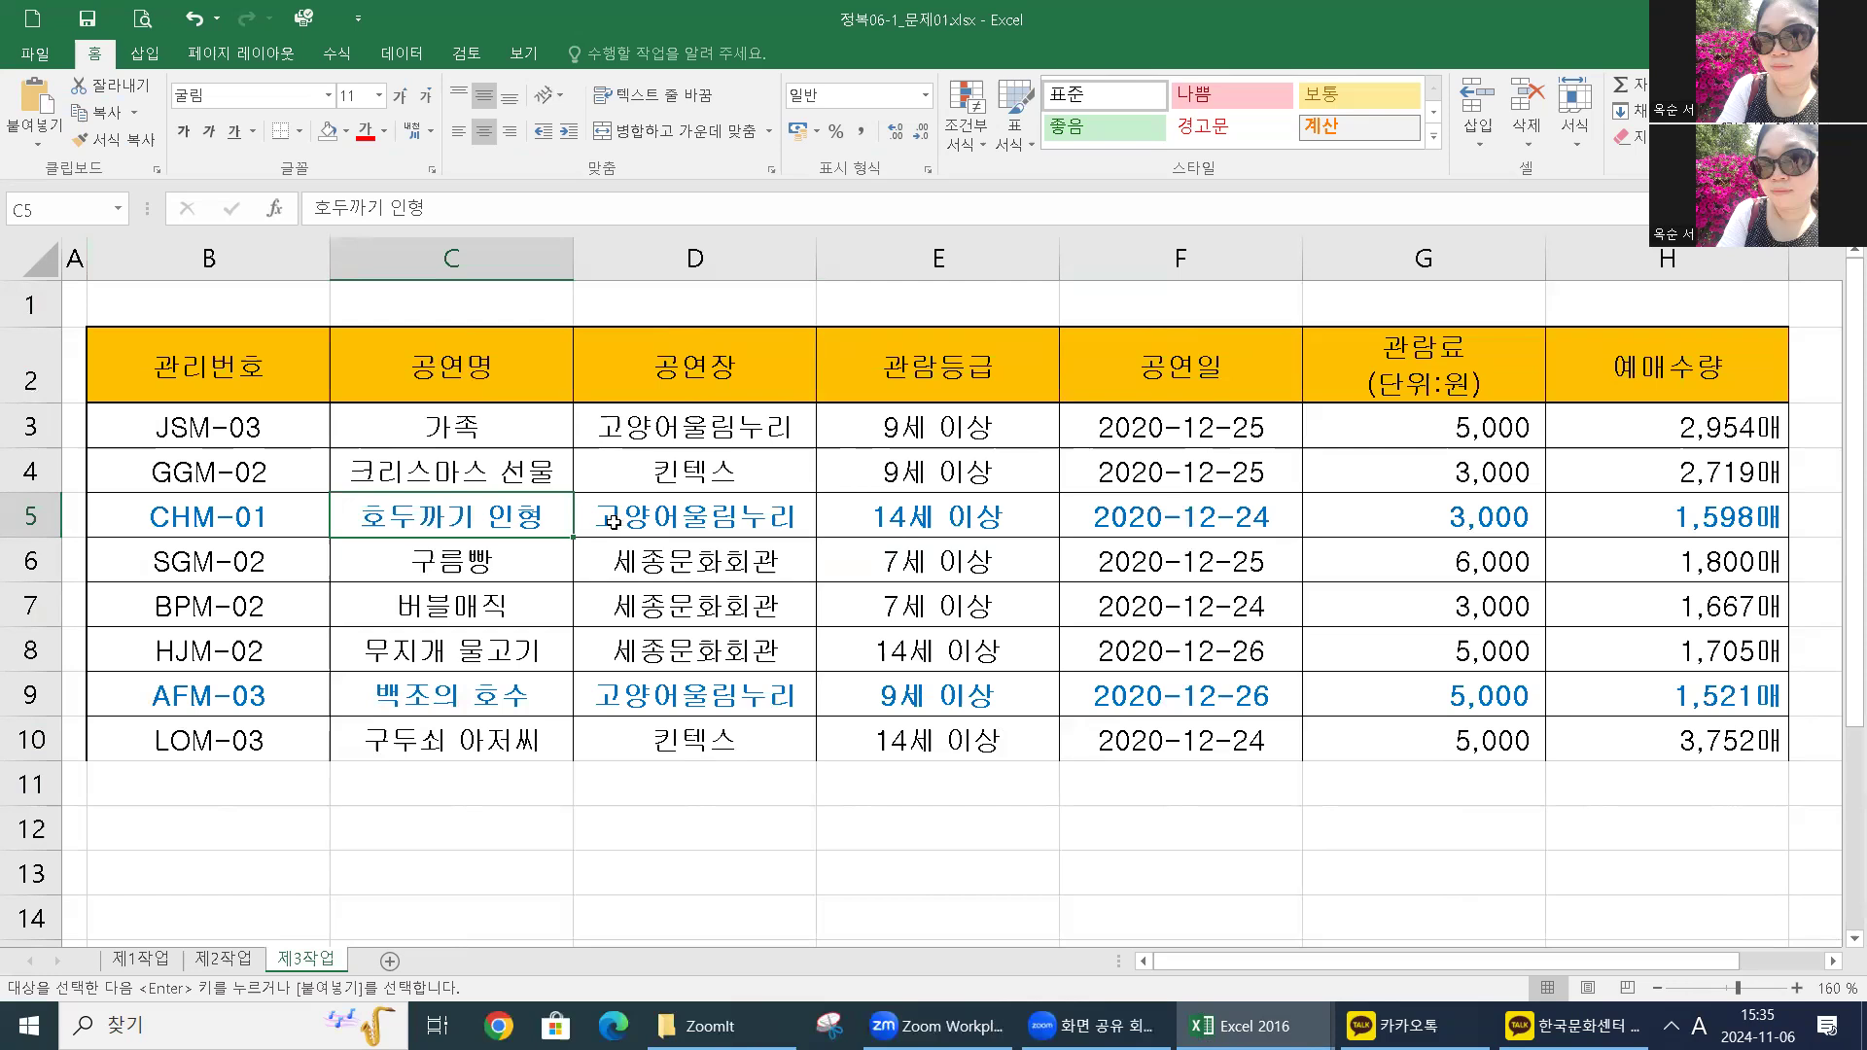
Step: Sort the performance table on 제3작업 by 공연장 values in descending order (내림차순)
left_click(509, 477)
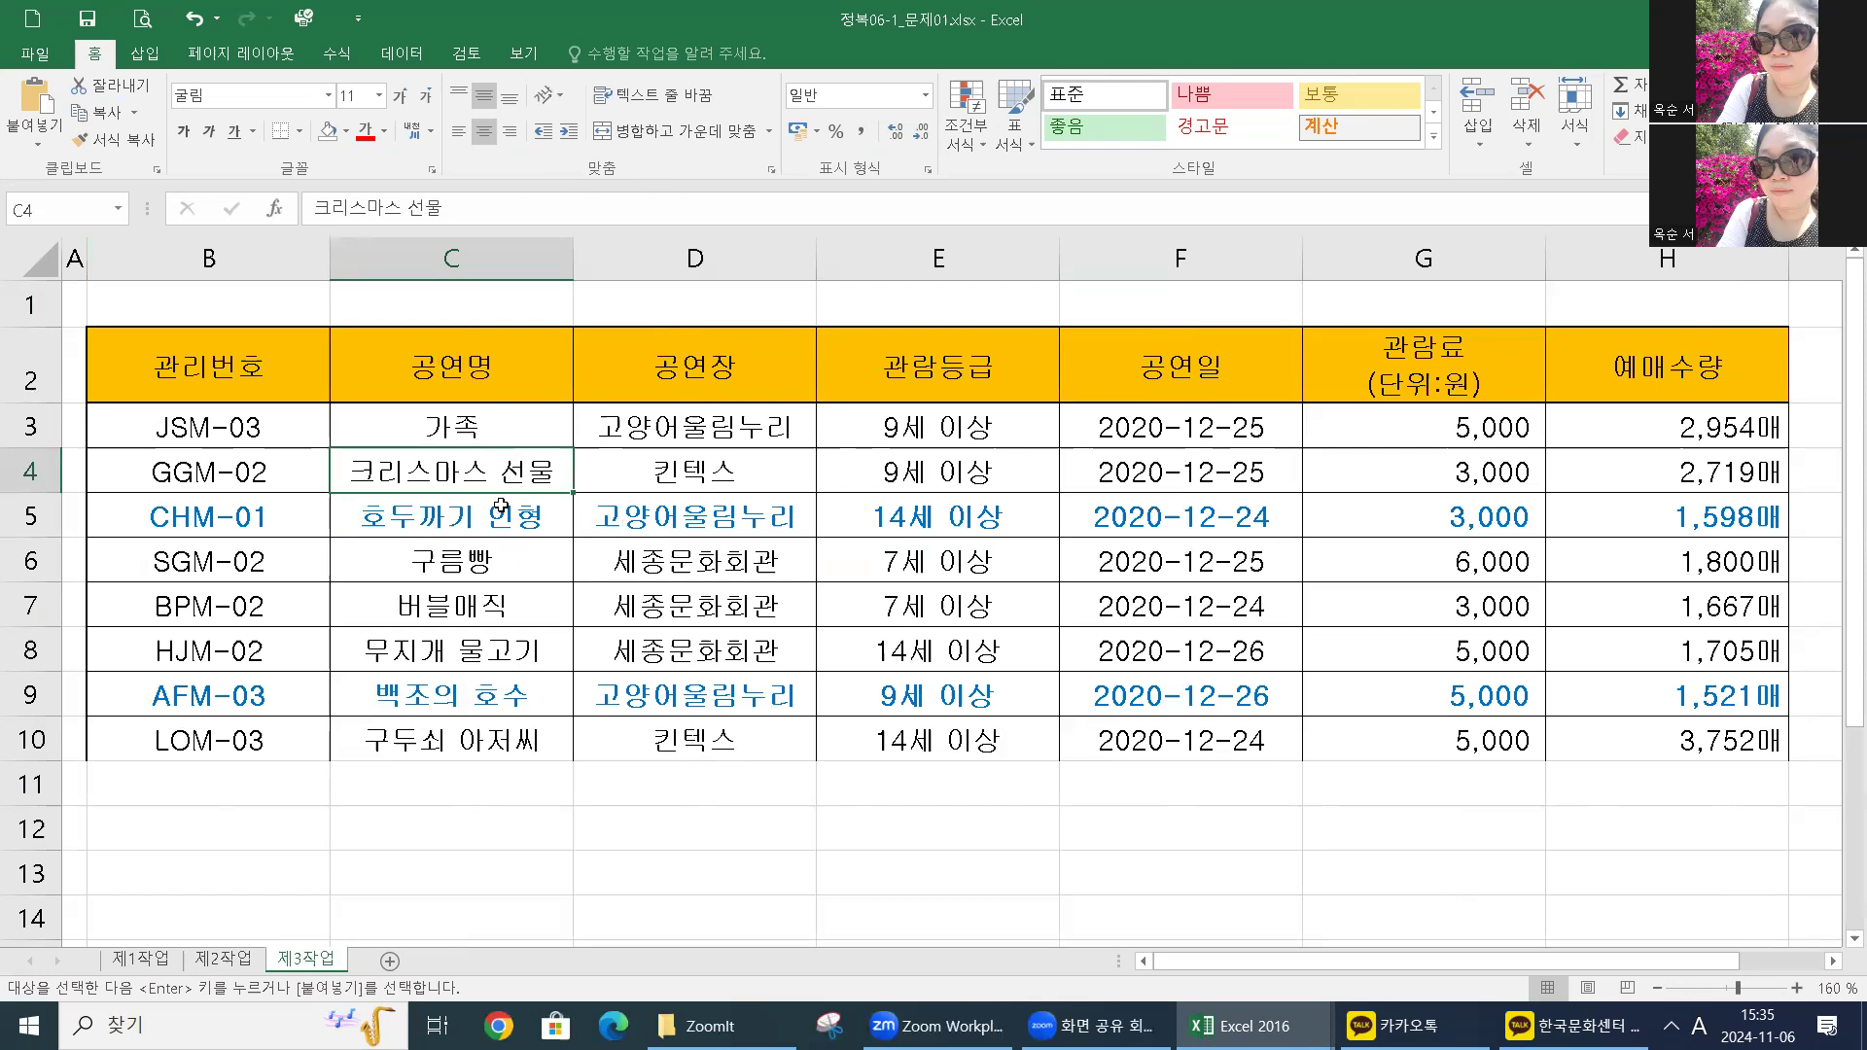
left_click(401, 53)
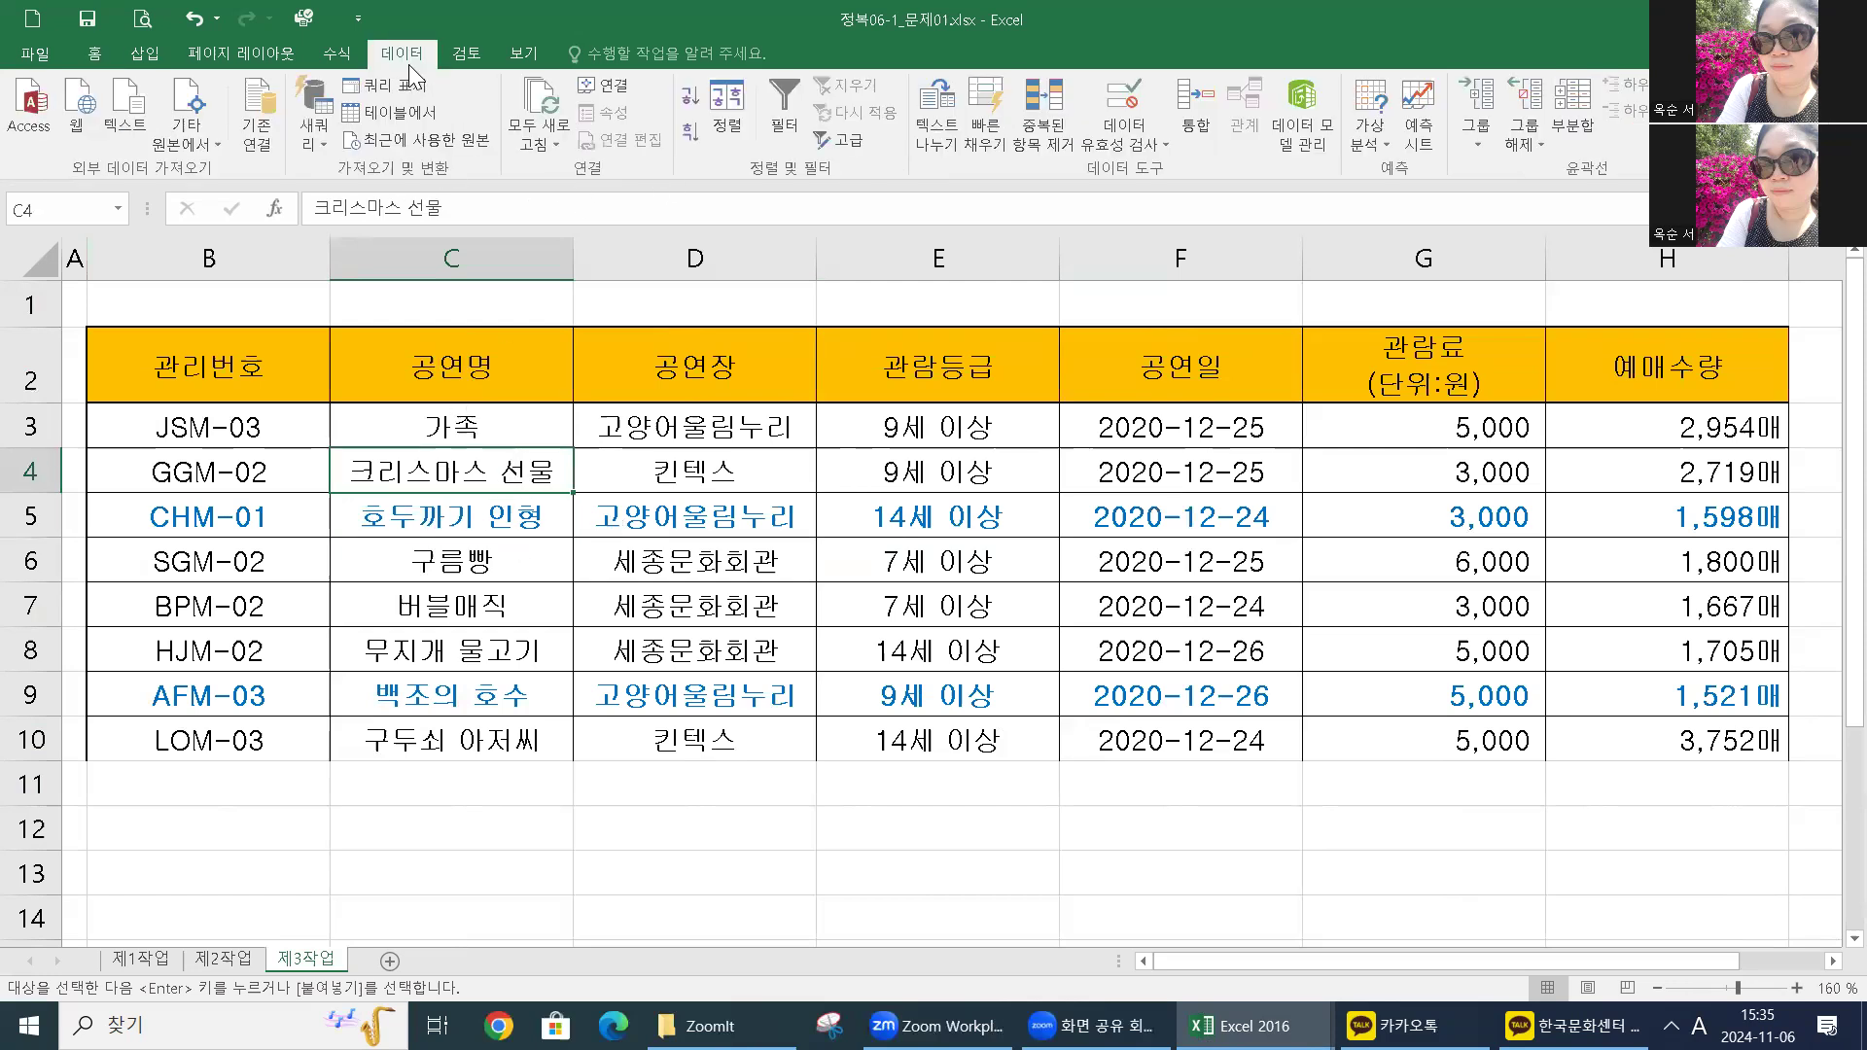
left_click(735, 99)
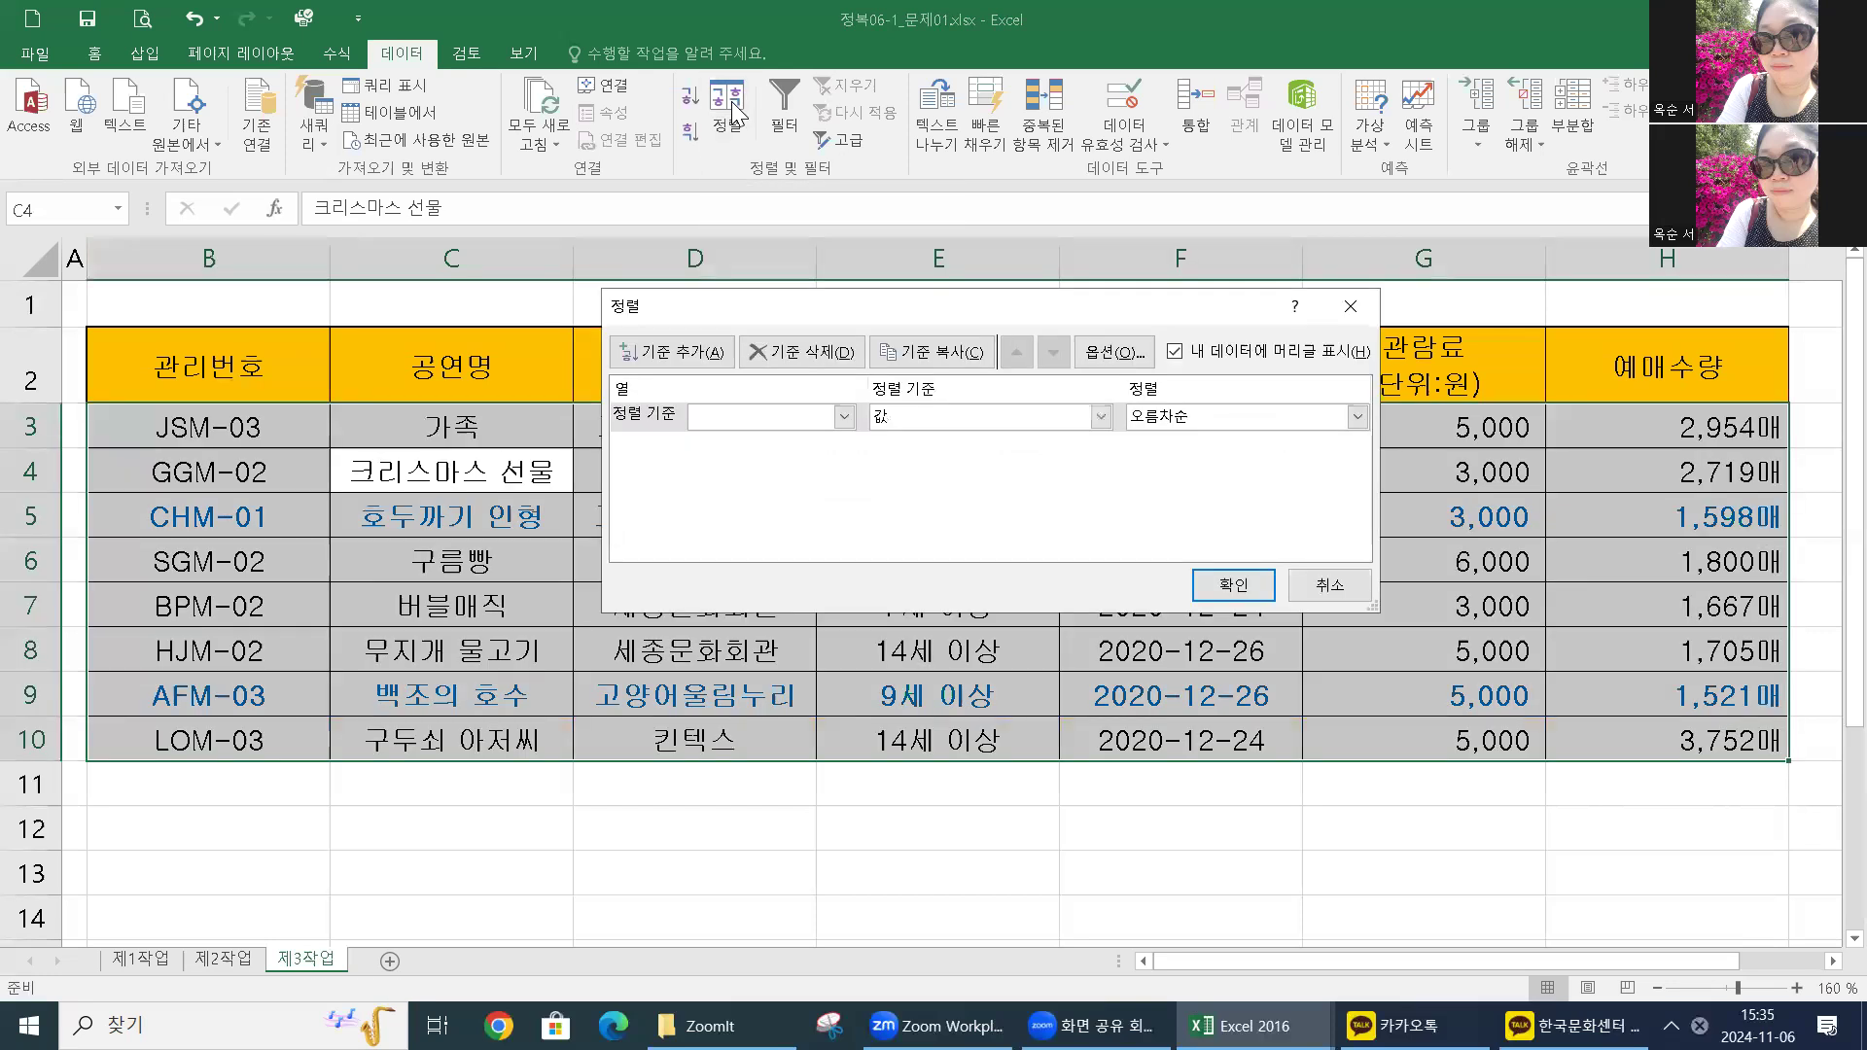
left_click(843, 416)
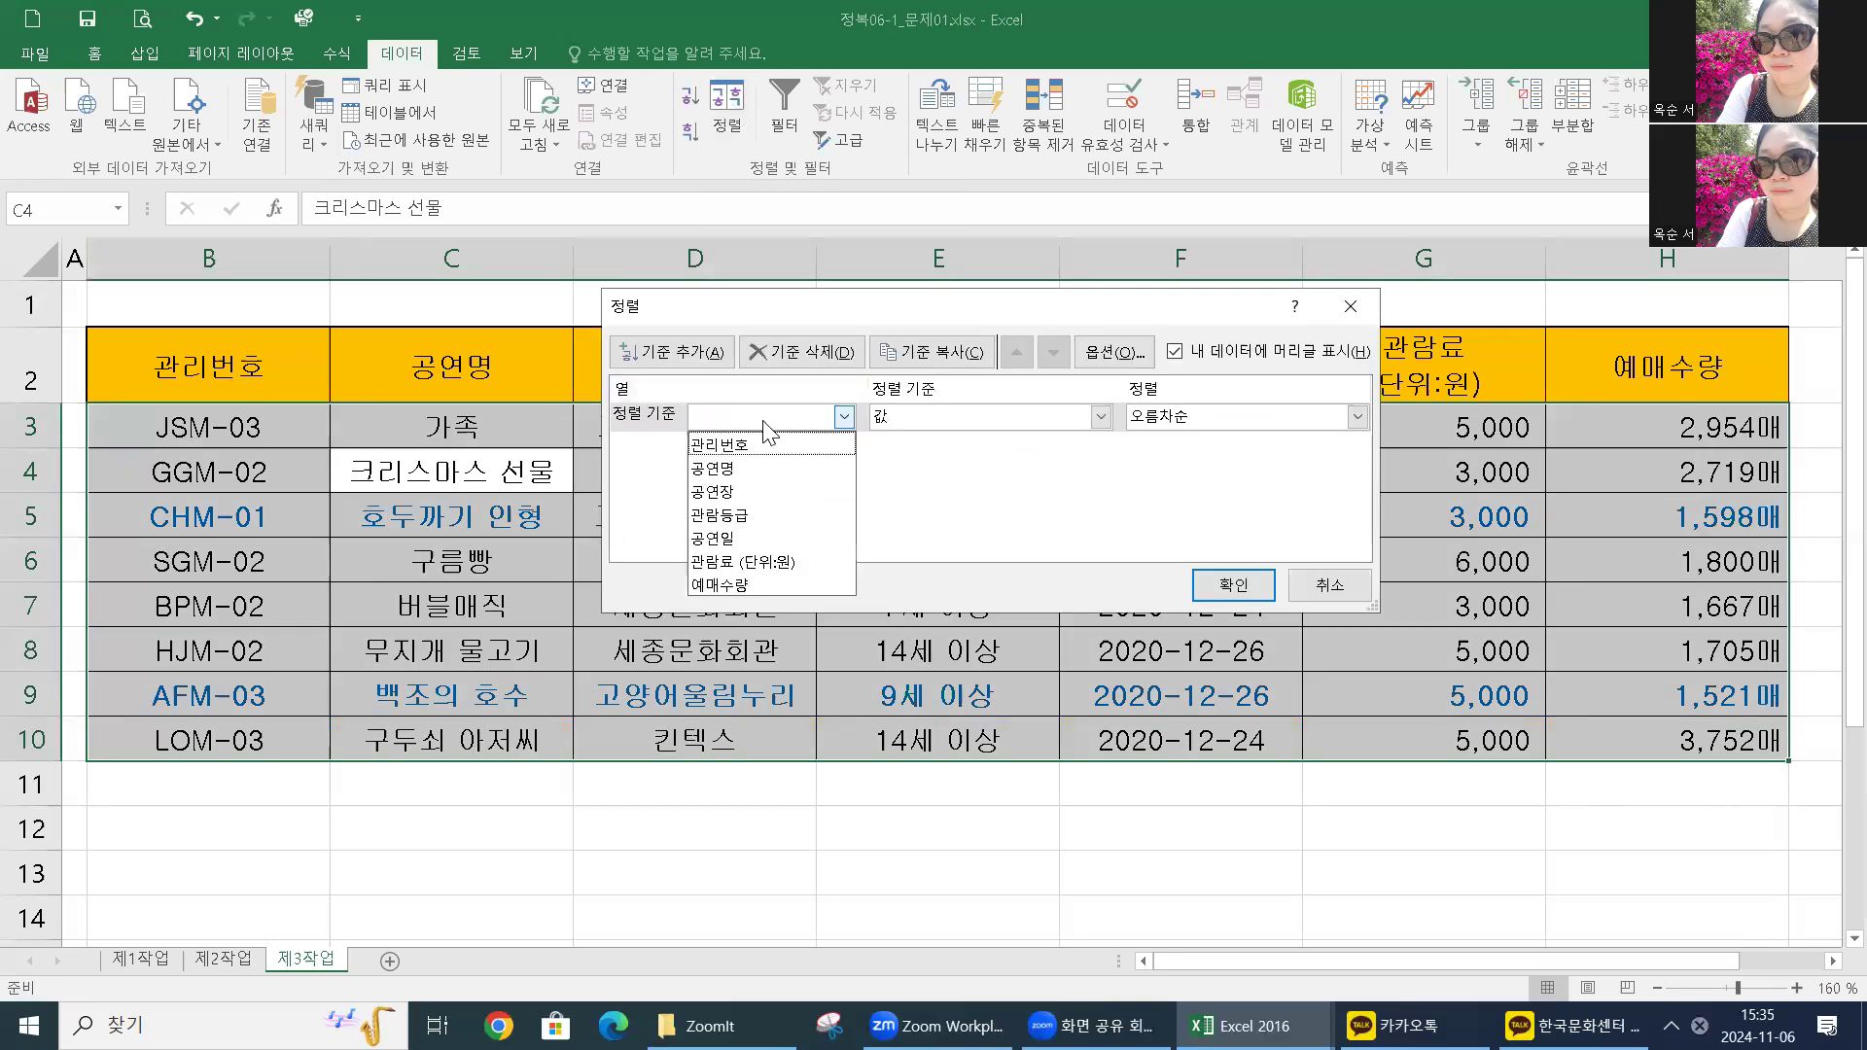
left_click(770, 499)
left_click(1212, 413)
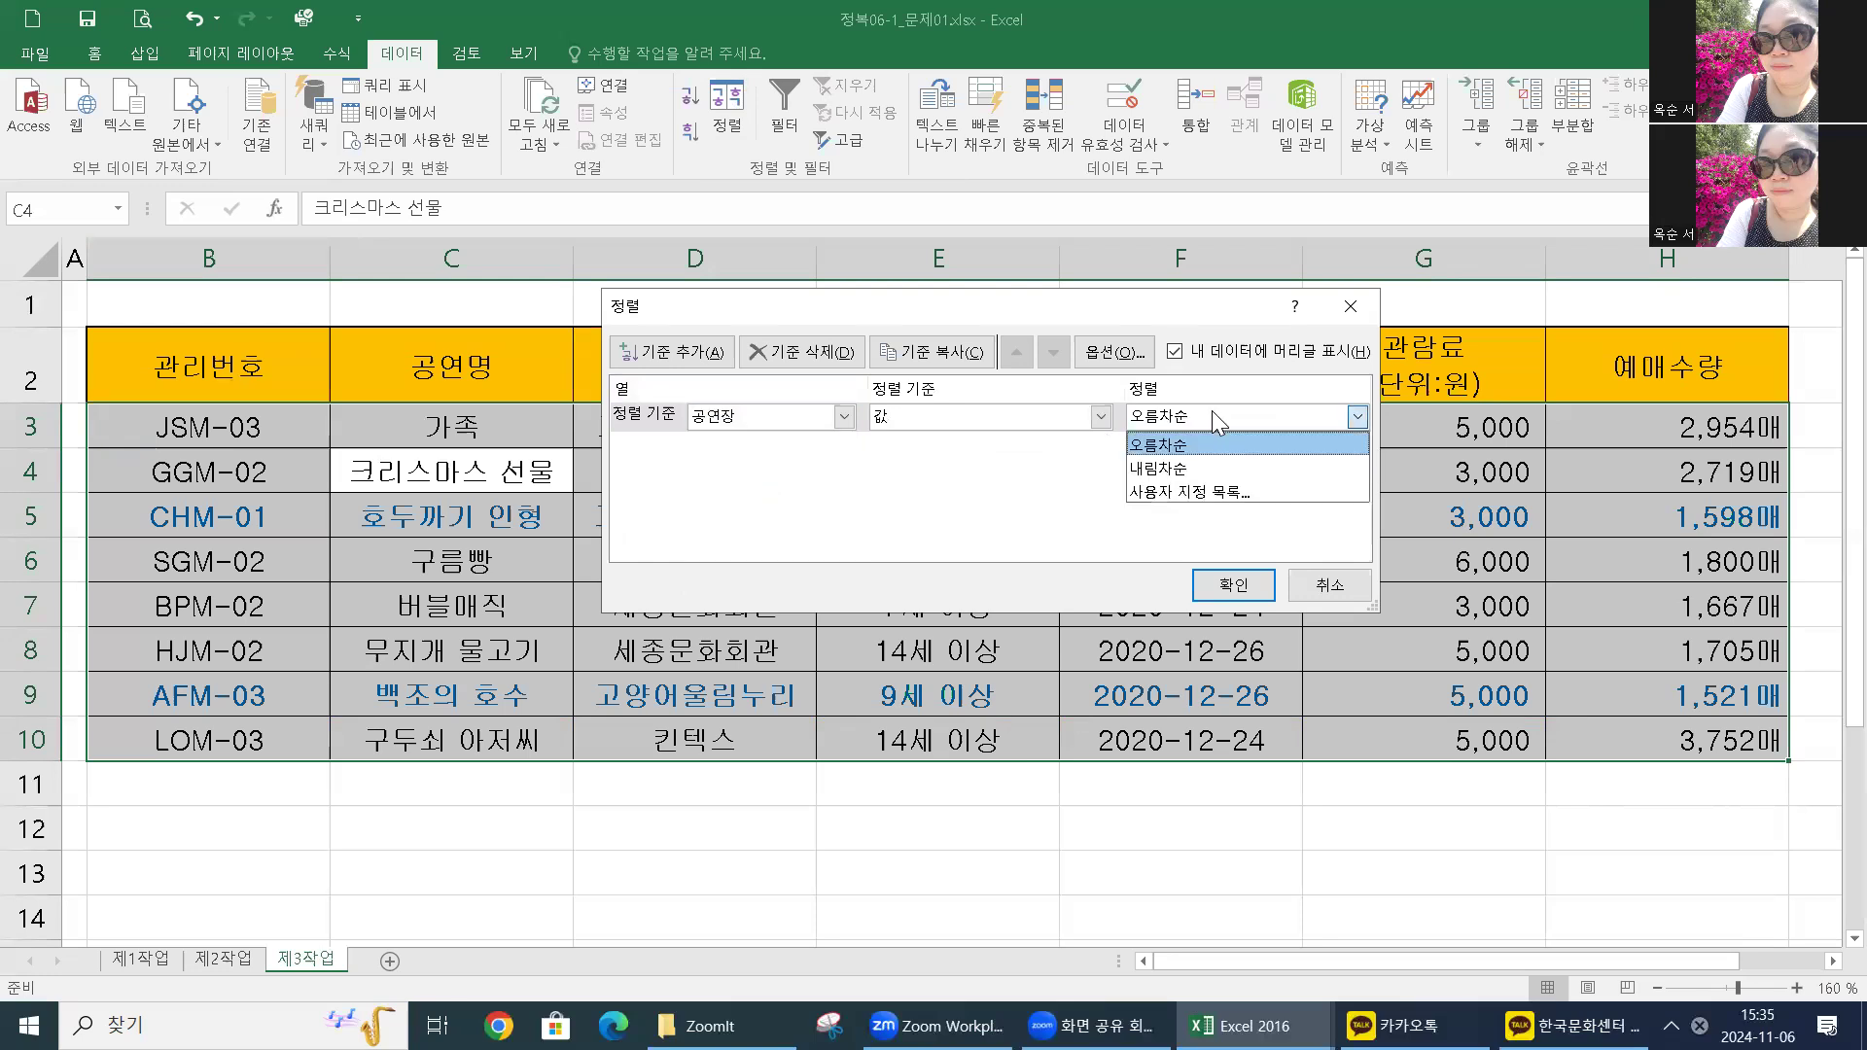
left_click(1195, 476)
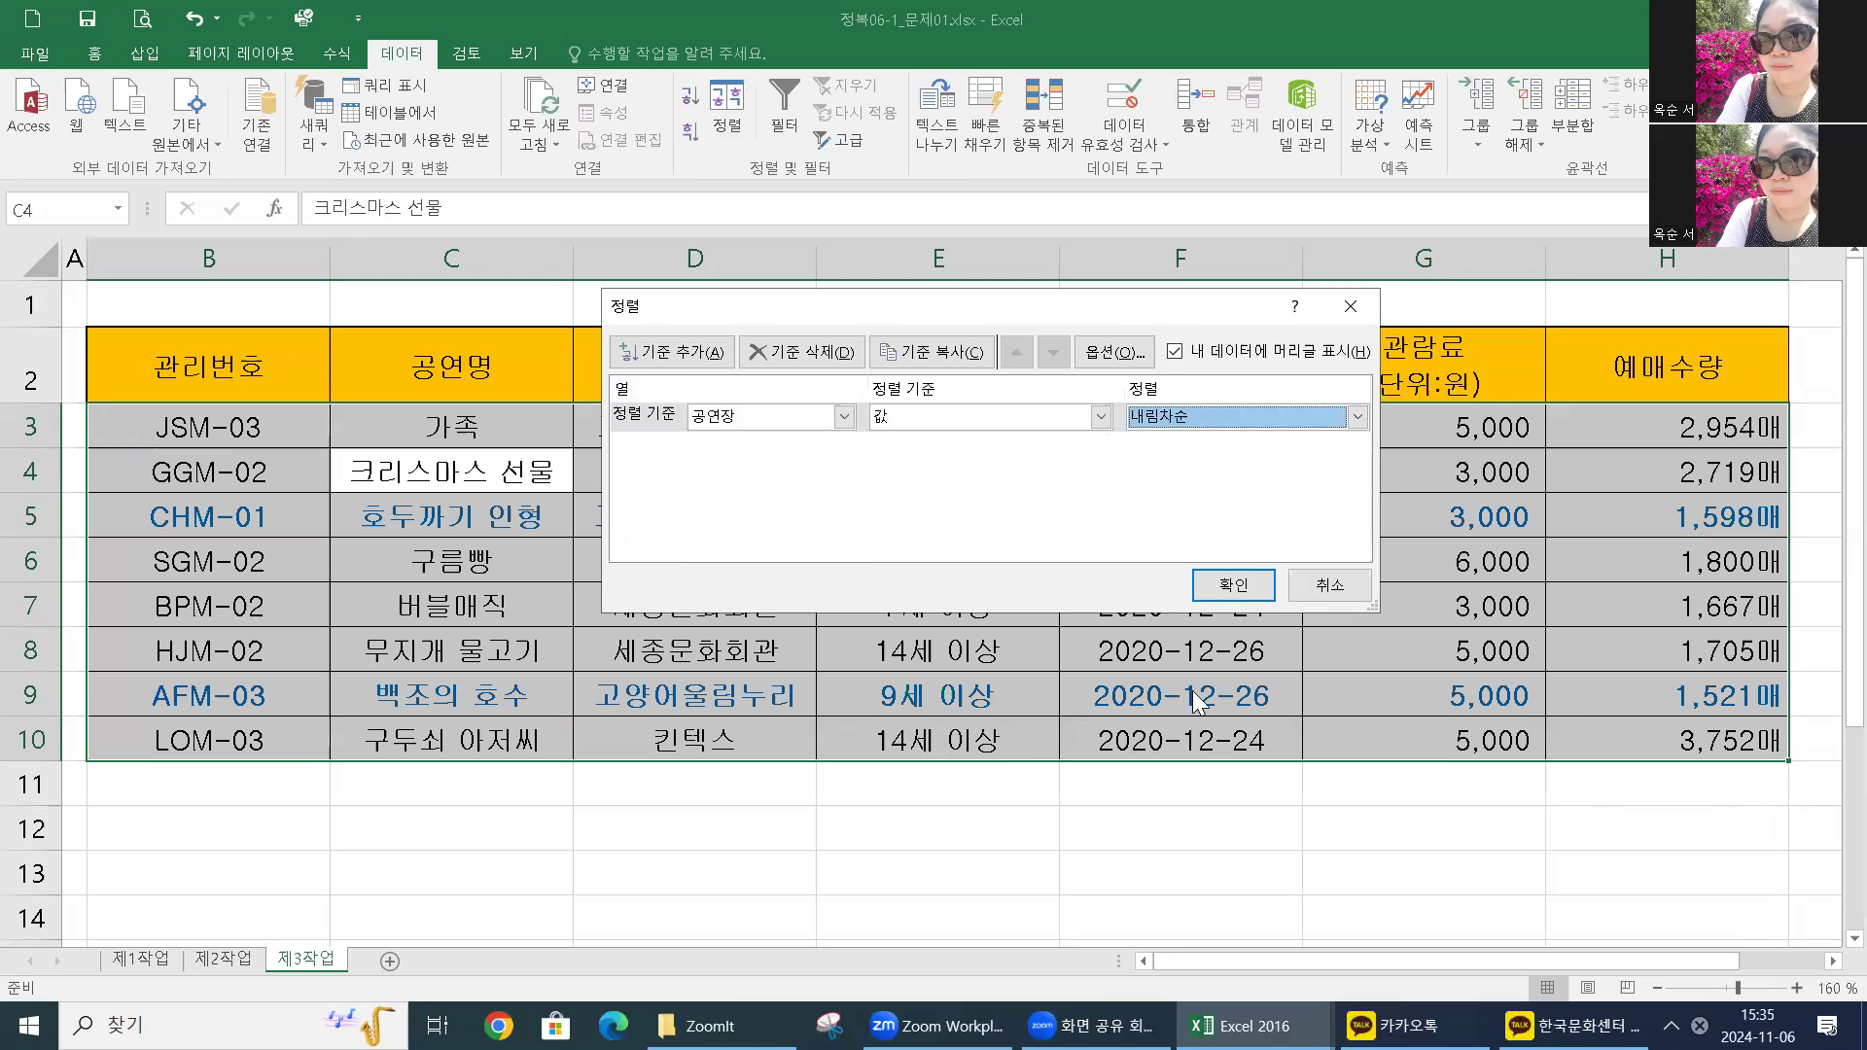
left_click(1233, 586)
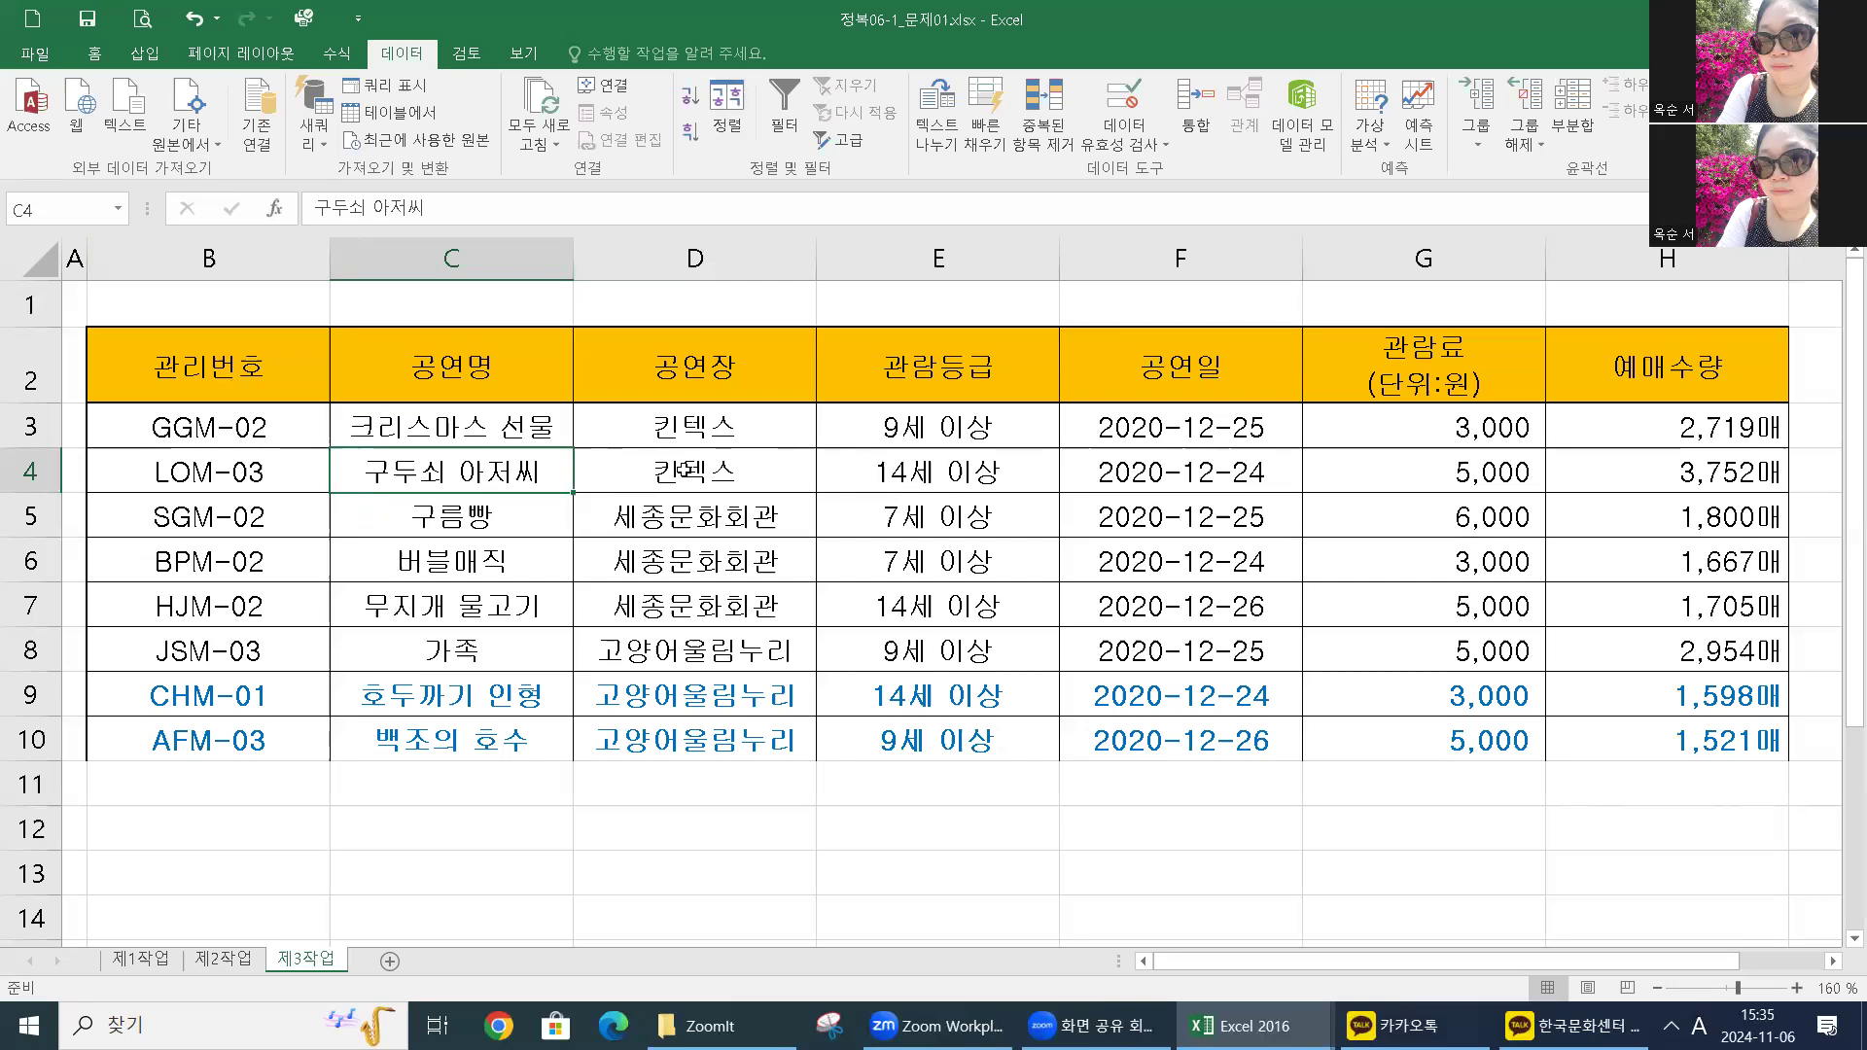
Step: Narrow the 관리번호 column B slightly and widen the 공연명 column C
left_click_drag(330, 259, 294, 259)
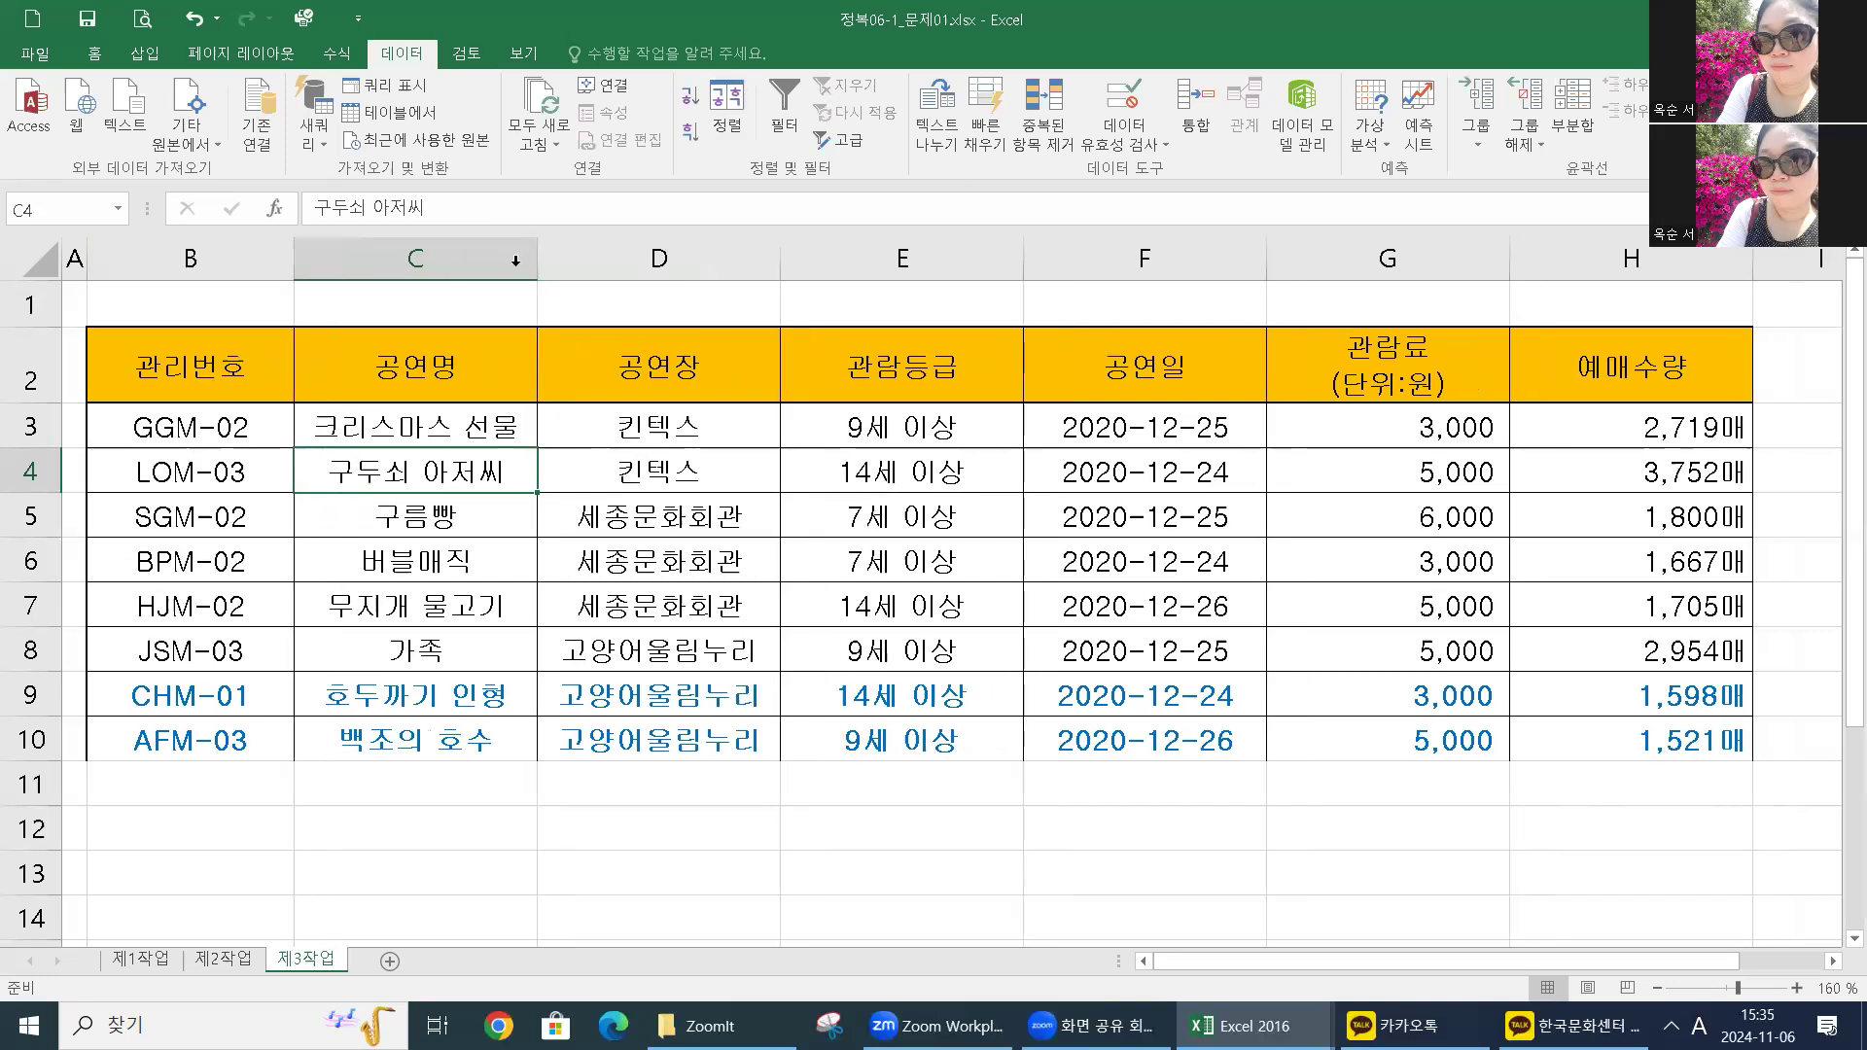
left_click_drag(536, 269, 615, 263)
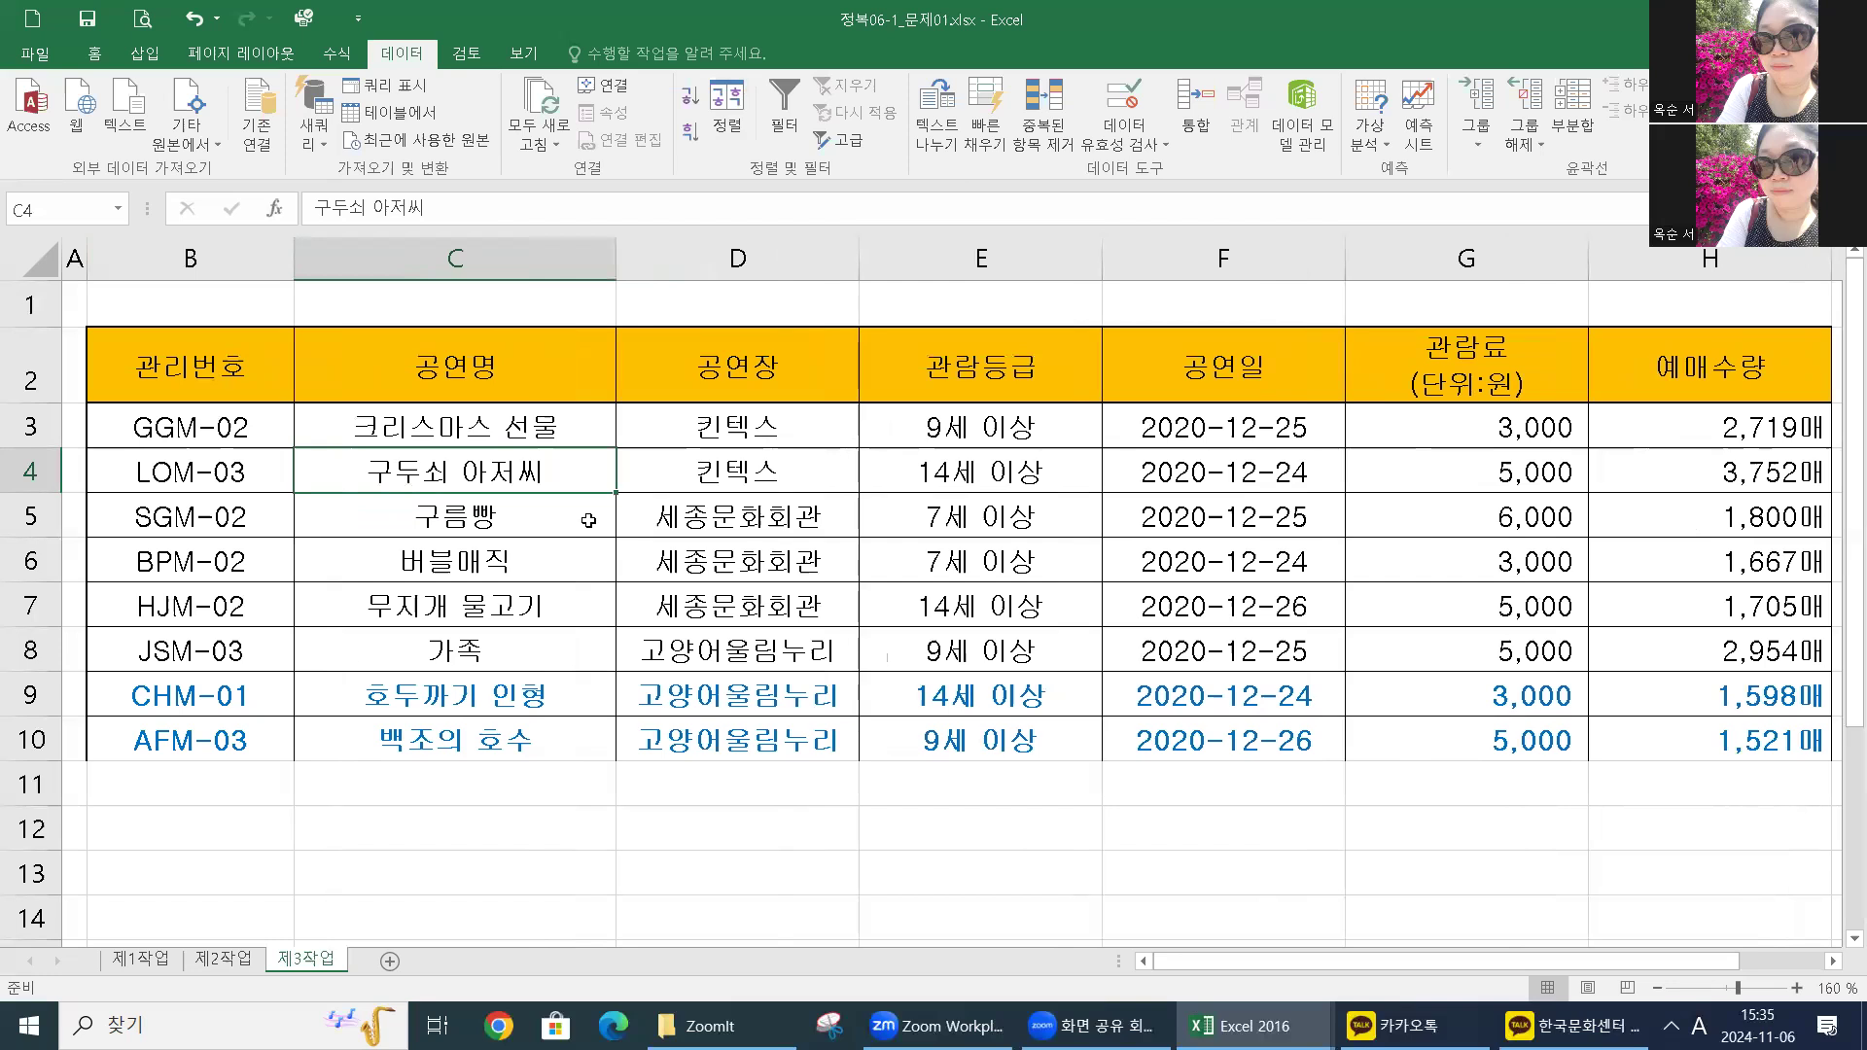
Step: Go through the 공연명 entries in C3 to C9 to examine their order within each 공연장 group
left_click(512, 433)
left_click(505, 473)
left_click(501, 525)
left_click(502, 561)
left_click(498, 604)
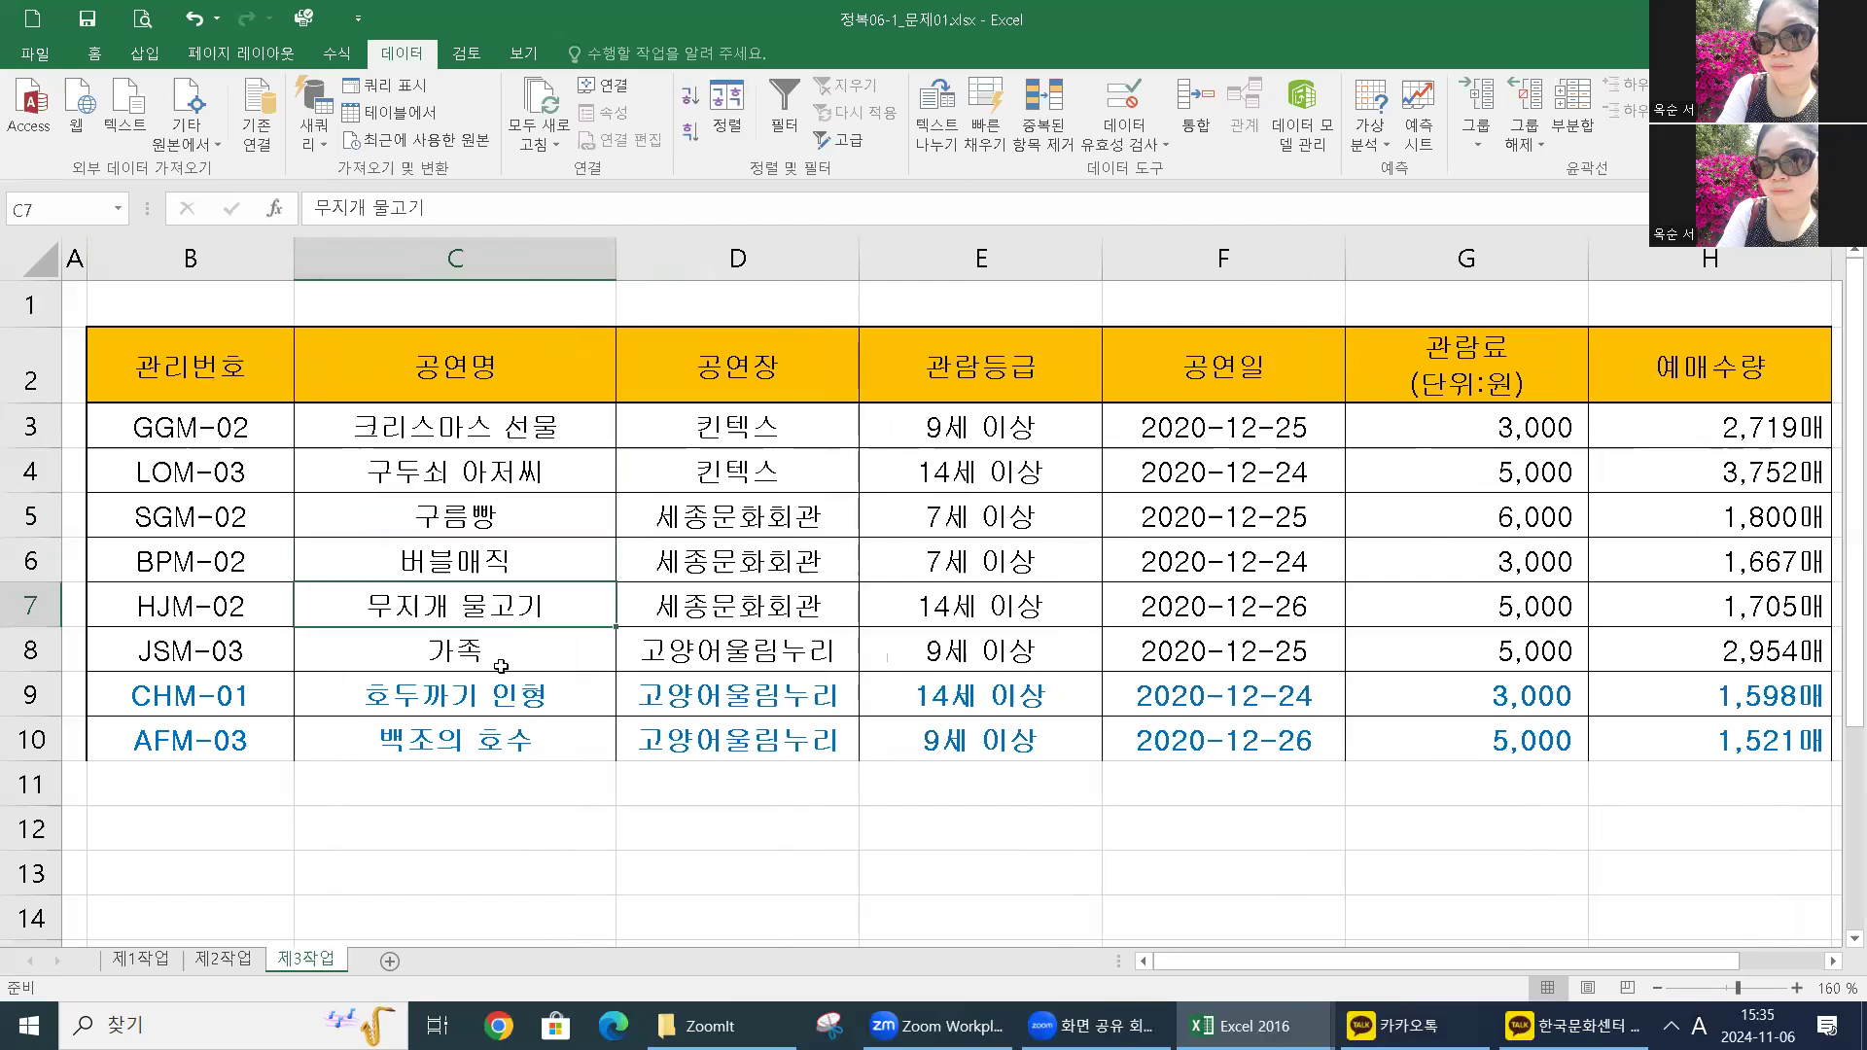
left_click(509, 653)
left_click(505, 698)
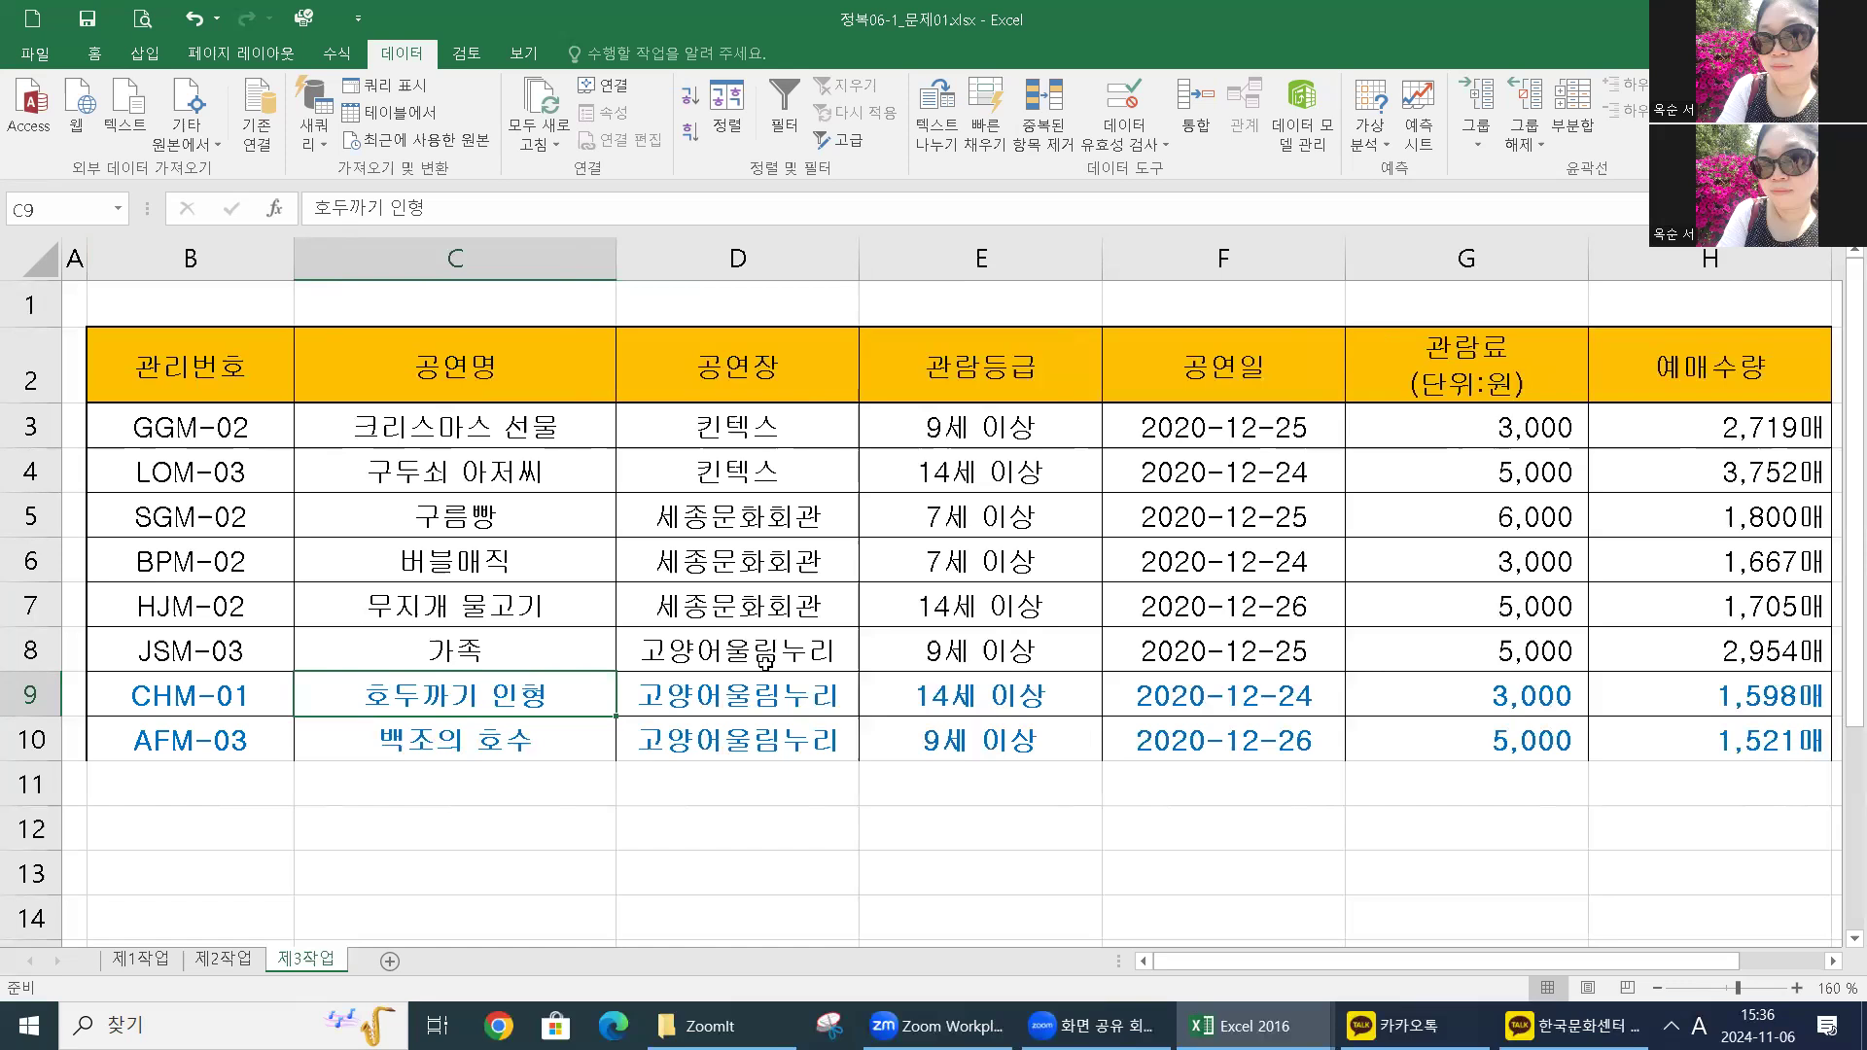
Step: Examine the order of the 관람등급 values in column E within each 공연장 group
left_click(1011, 430)
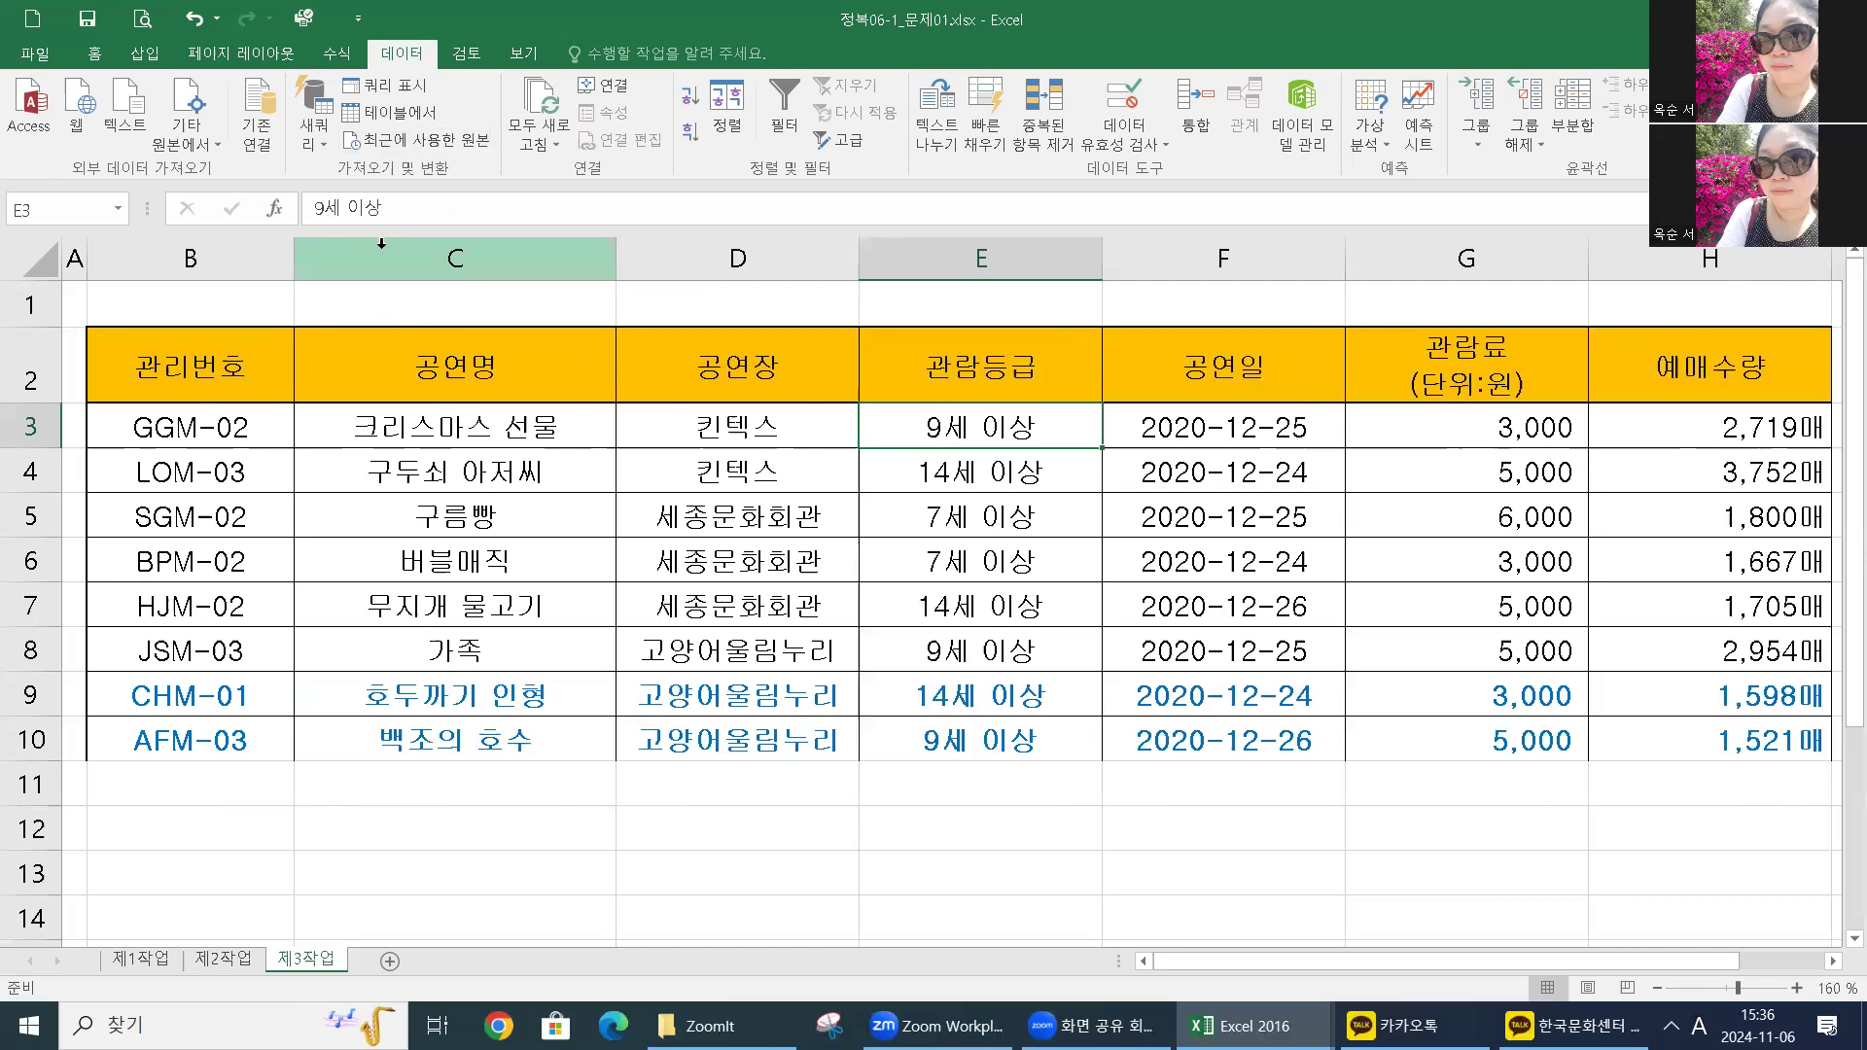
left_click(899, 463)
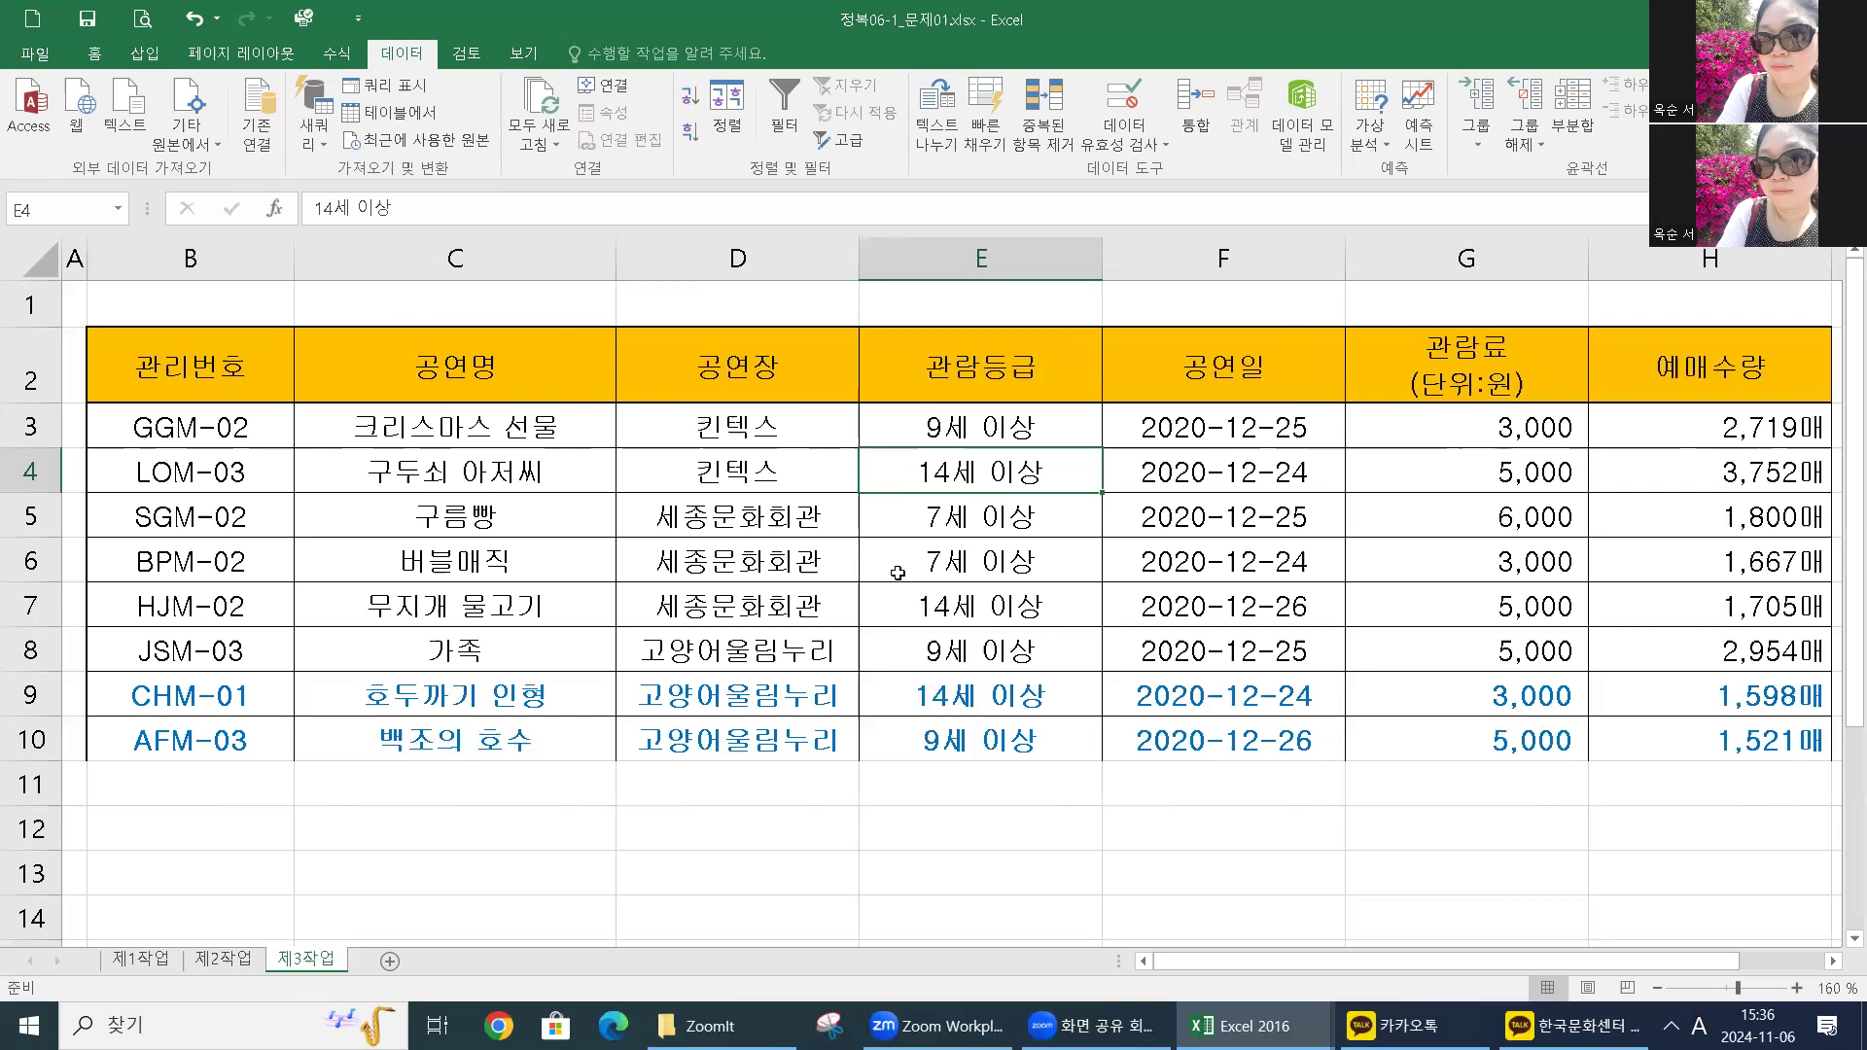
left_click(991, 523)
left_click(989, 467)
left_click(978, 422)
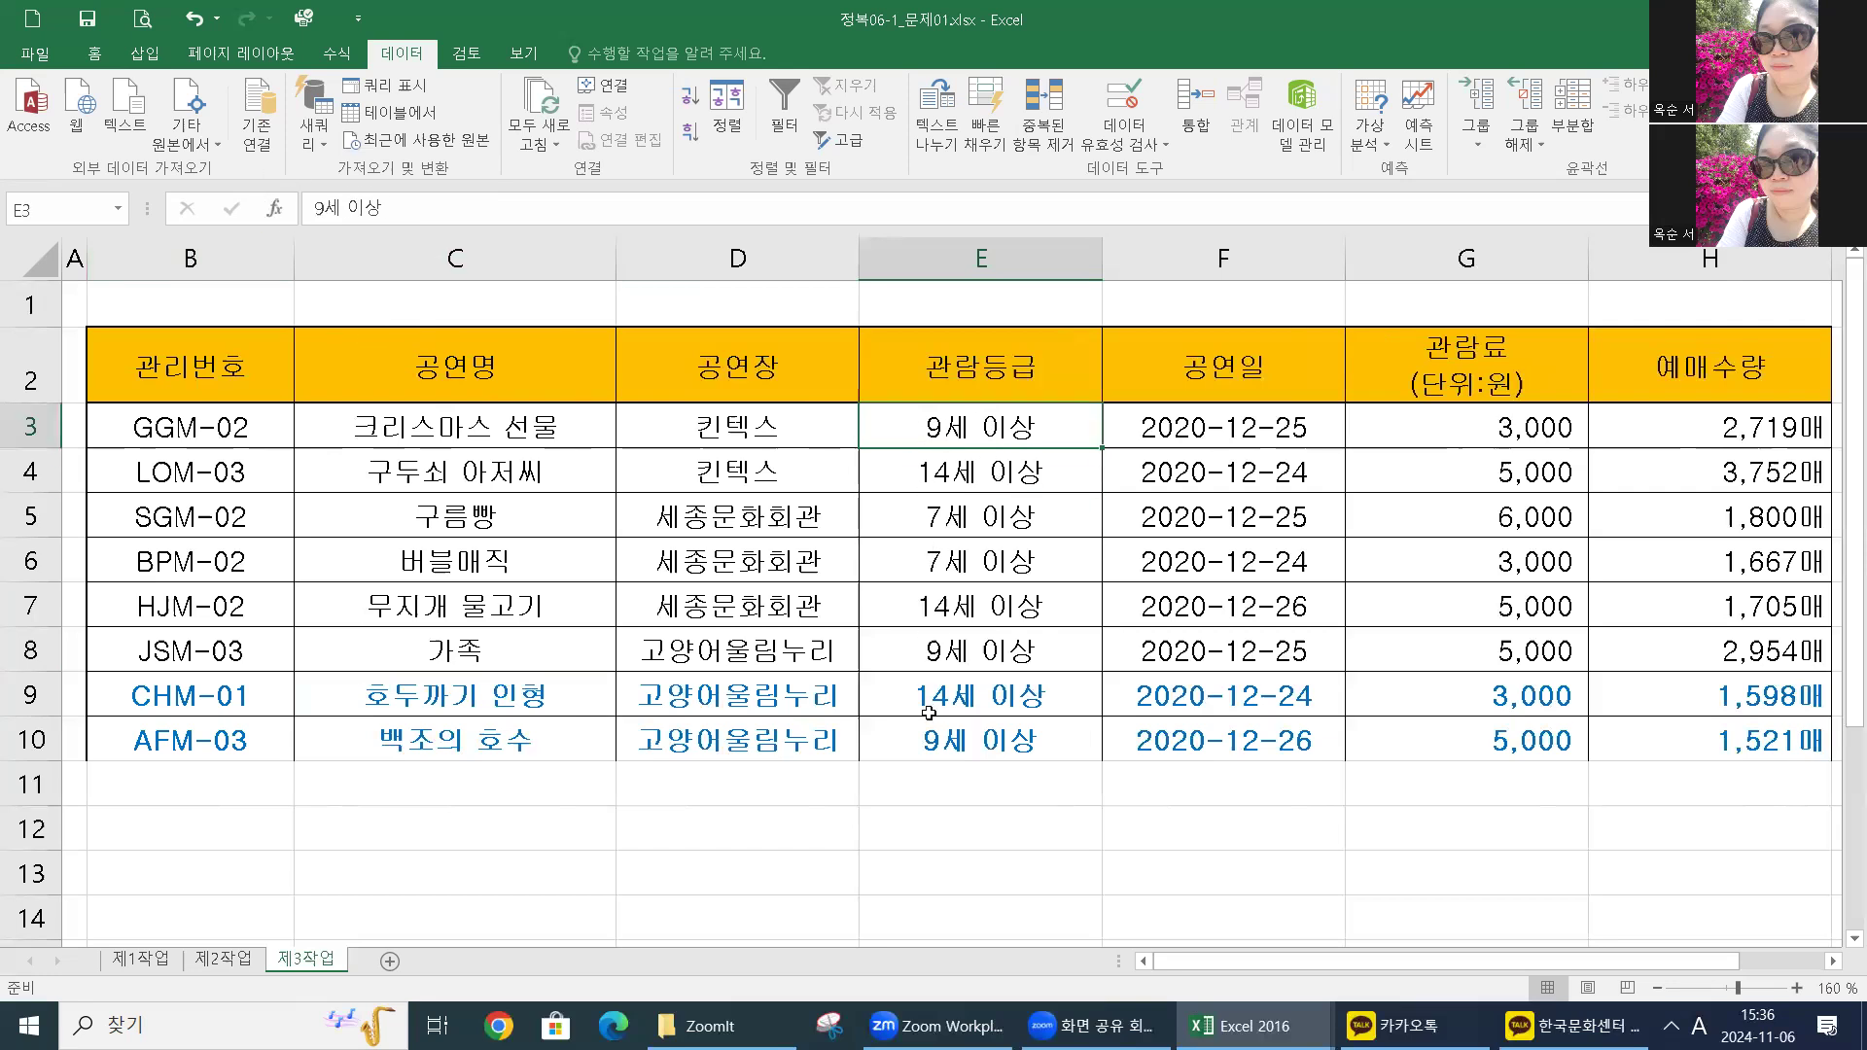
left_click(902, 471)
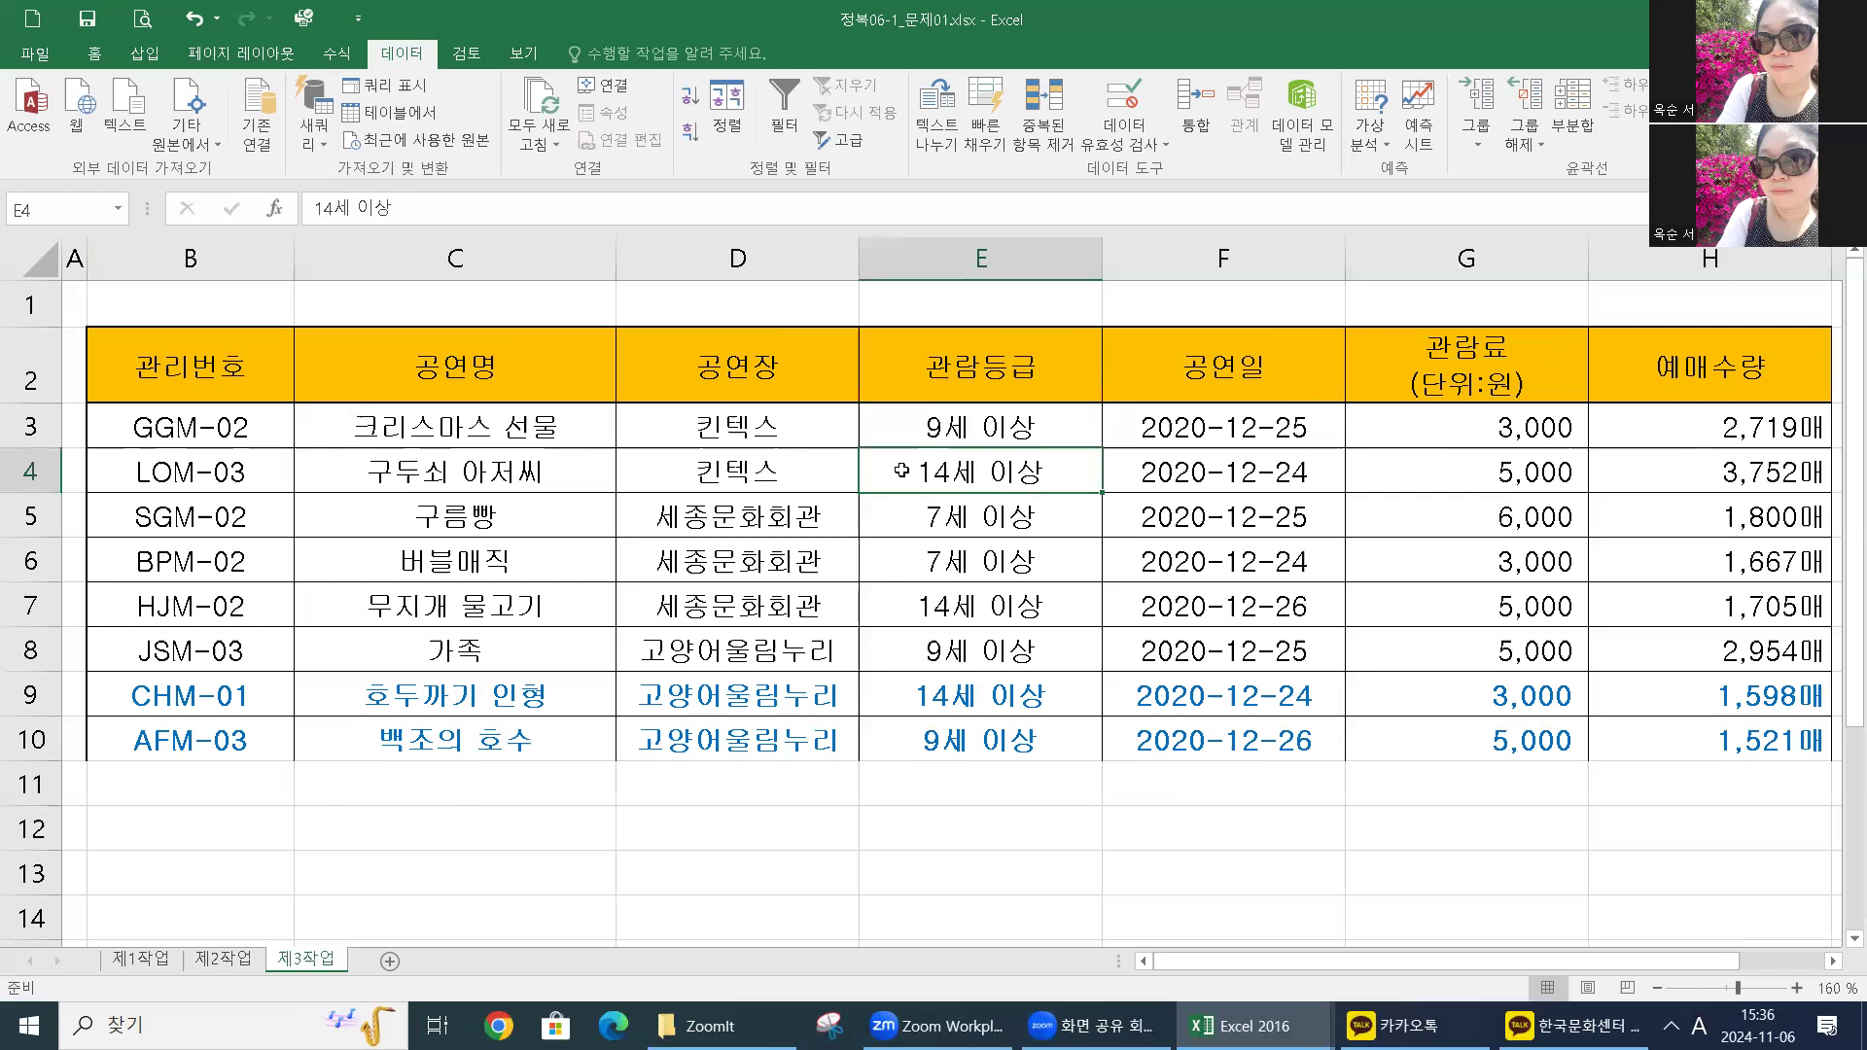
left_click(937, 432)
left_click(922, 471)
left_click(1001, 720)
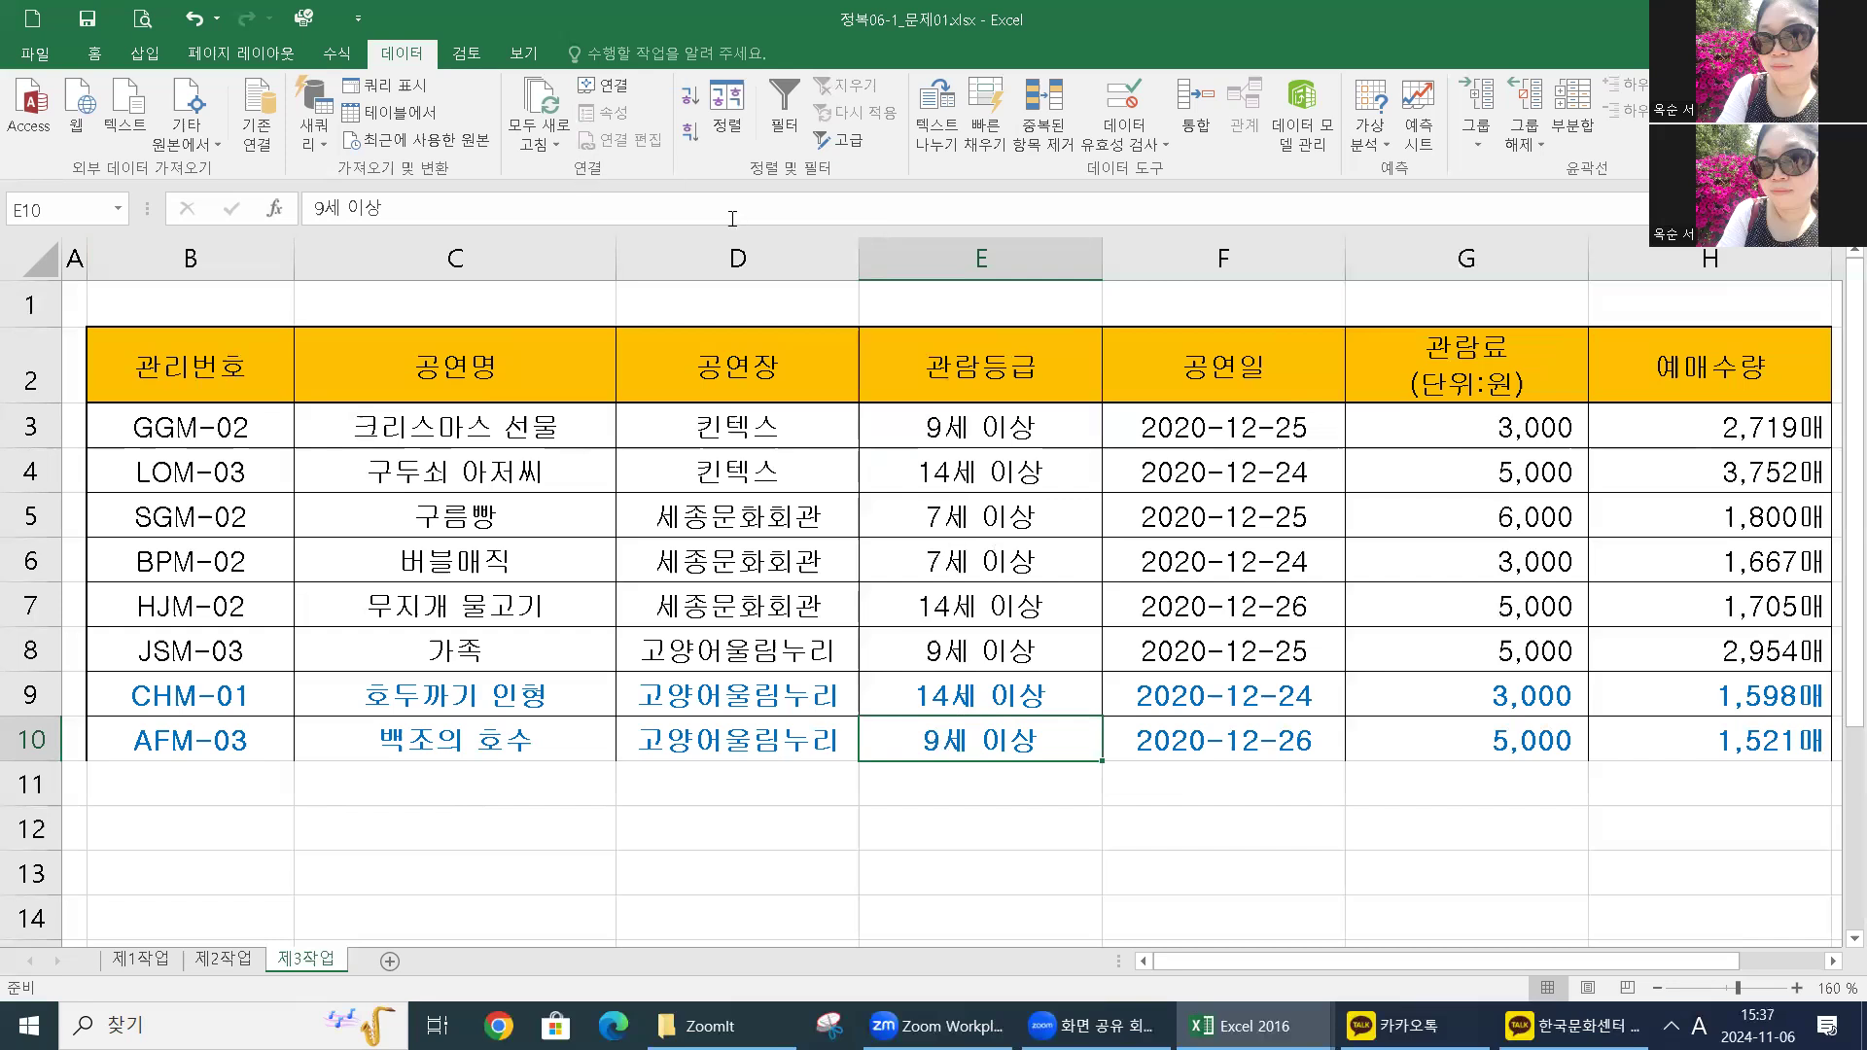
Step: Add 관람등급 in descending order (내림차순) as a second sort level below 공연장, and check the reordered 고양어울림누리 rows
left_click(727, 102)
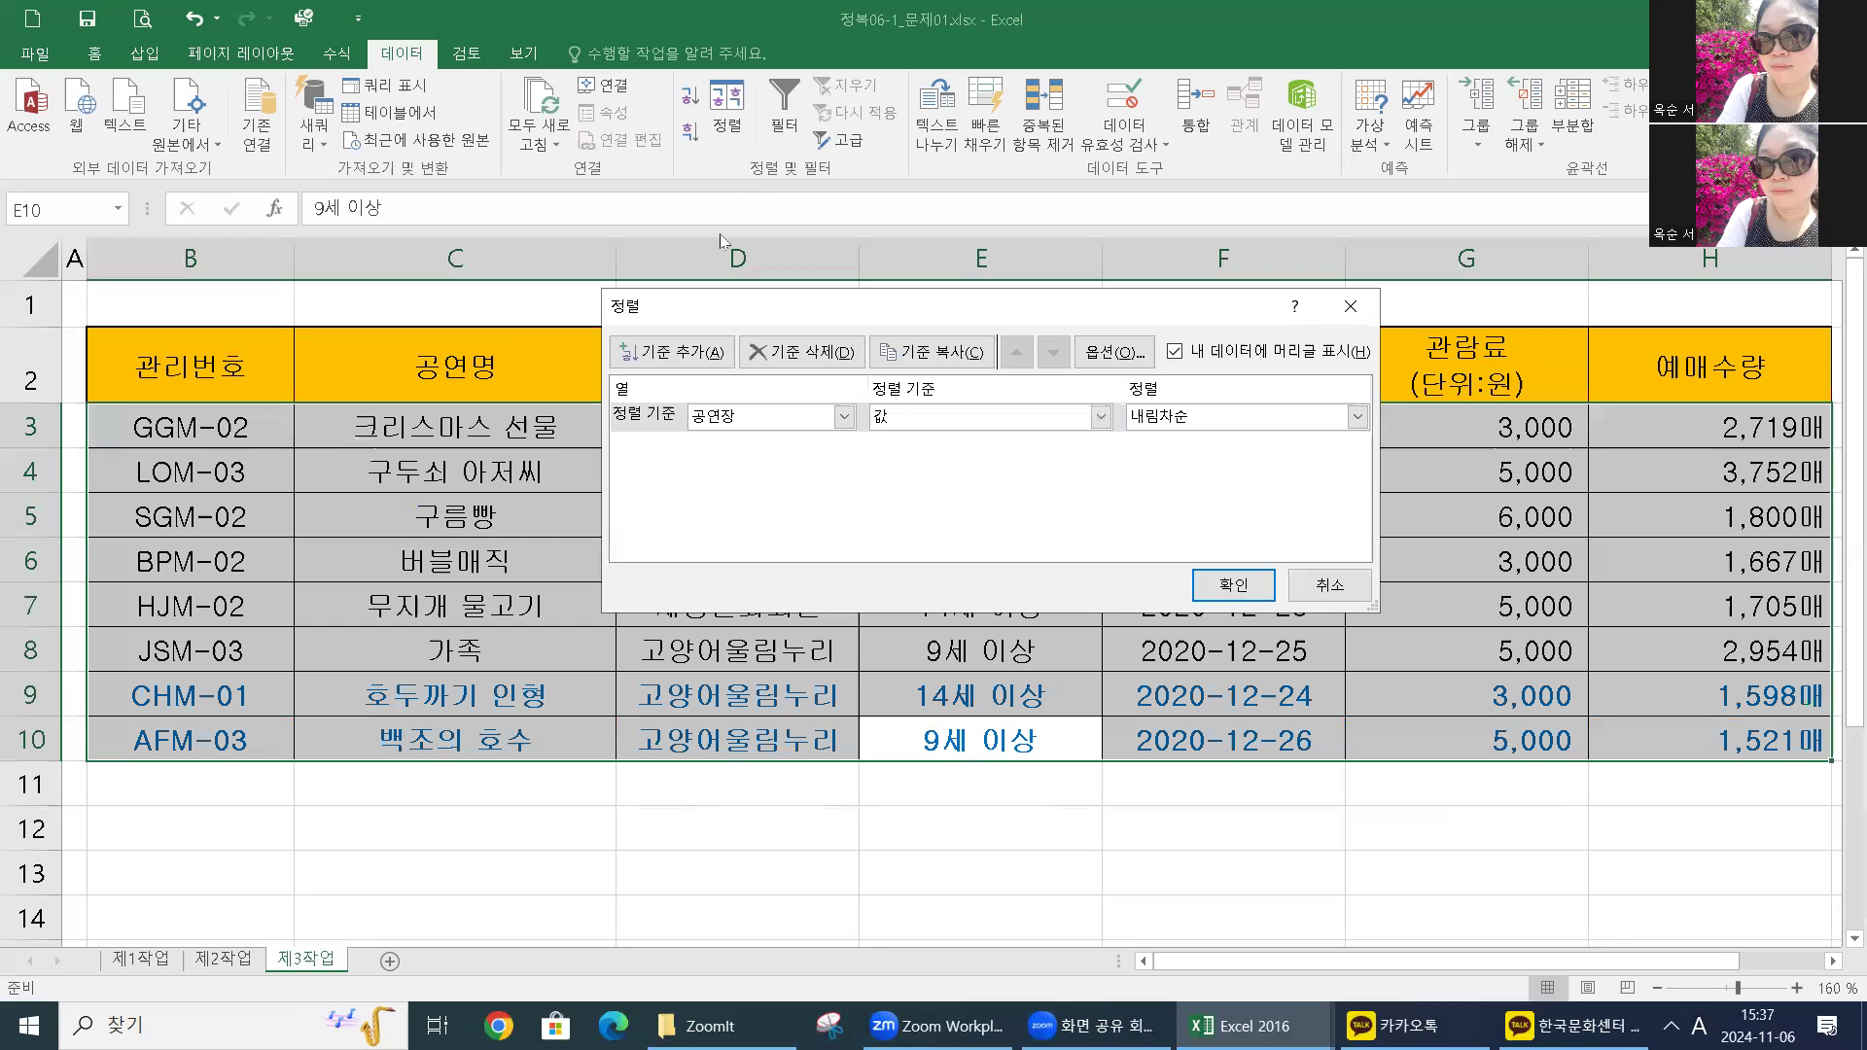
left_click(692, 353)
left_click(844, 445)
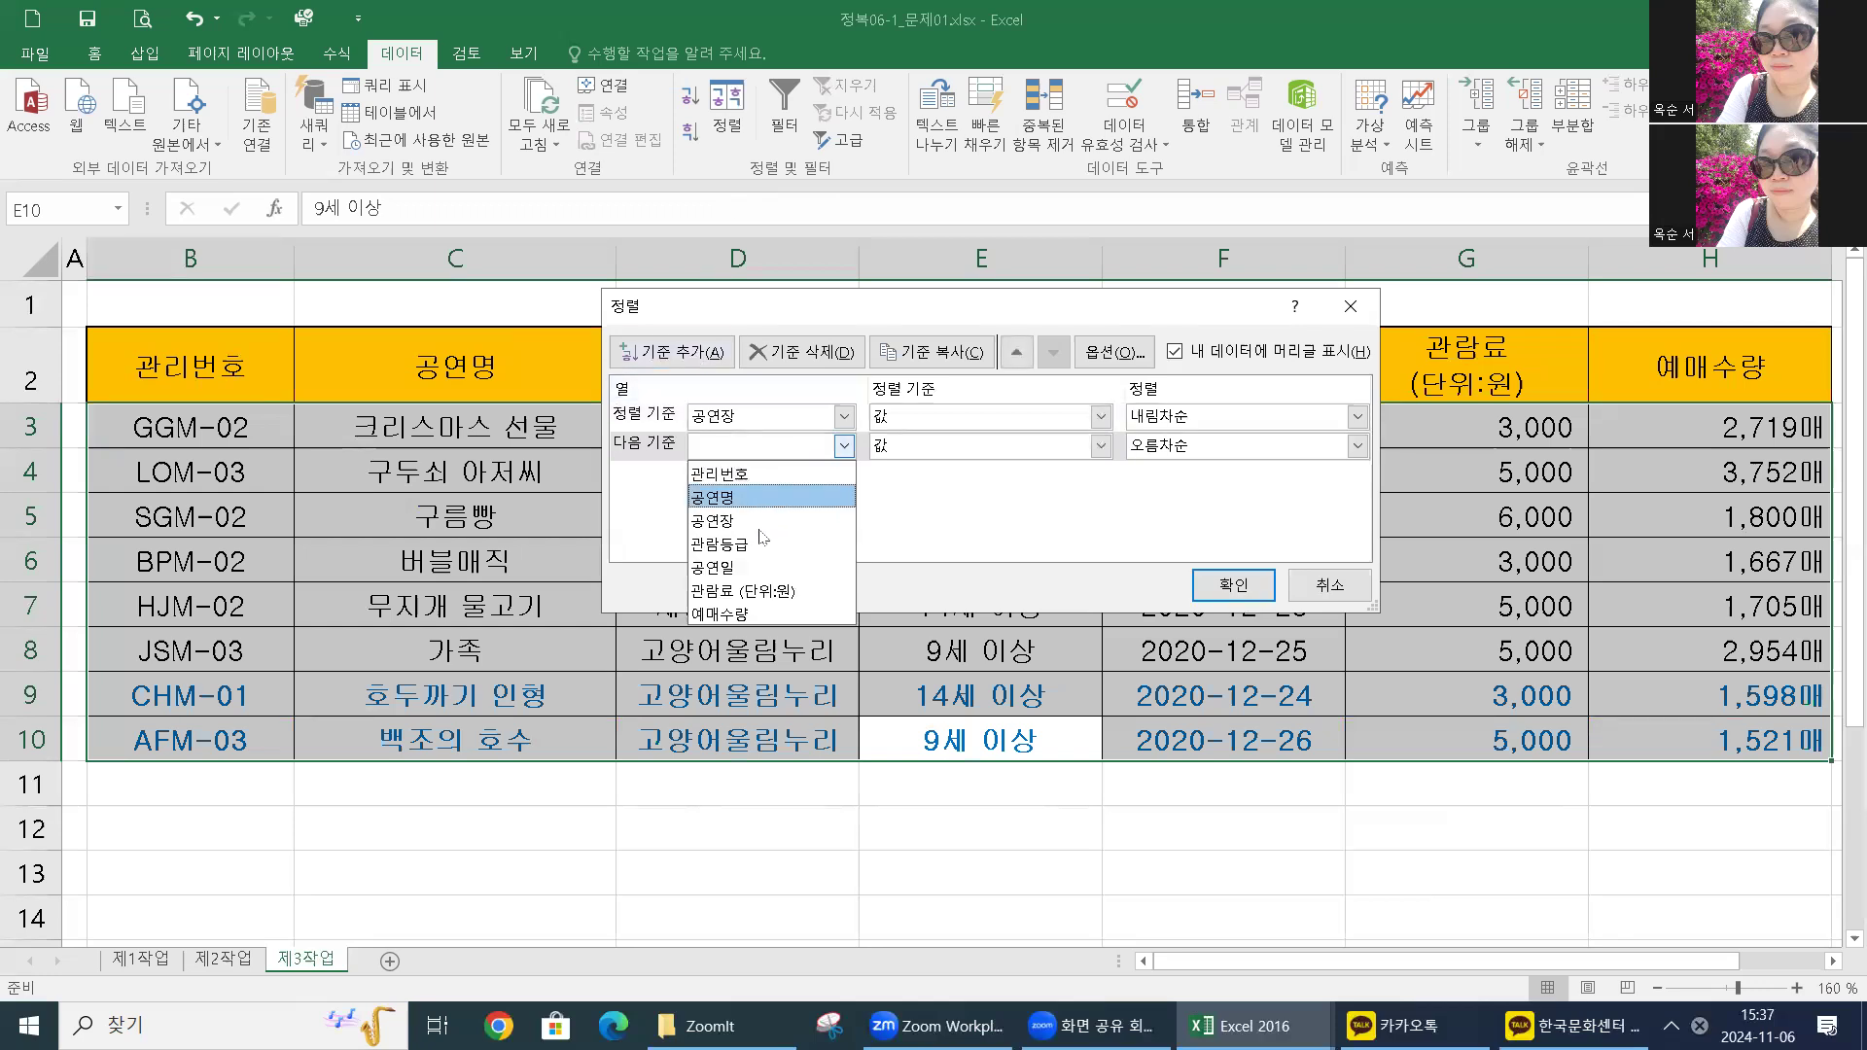
left_click(739, 544)
left_click(1357, 446)
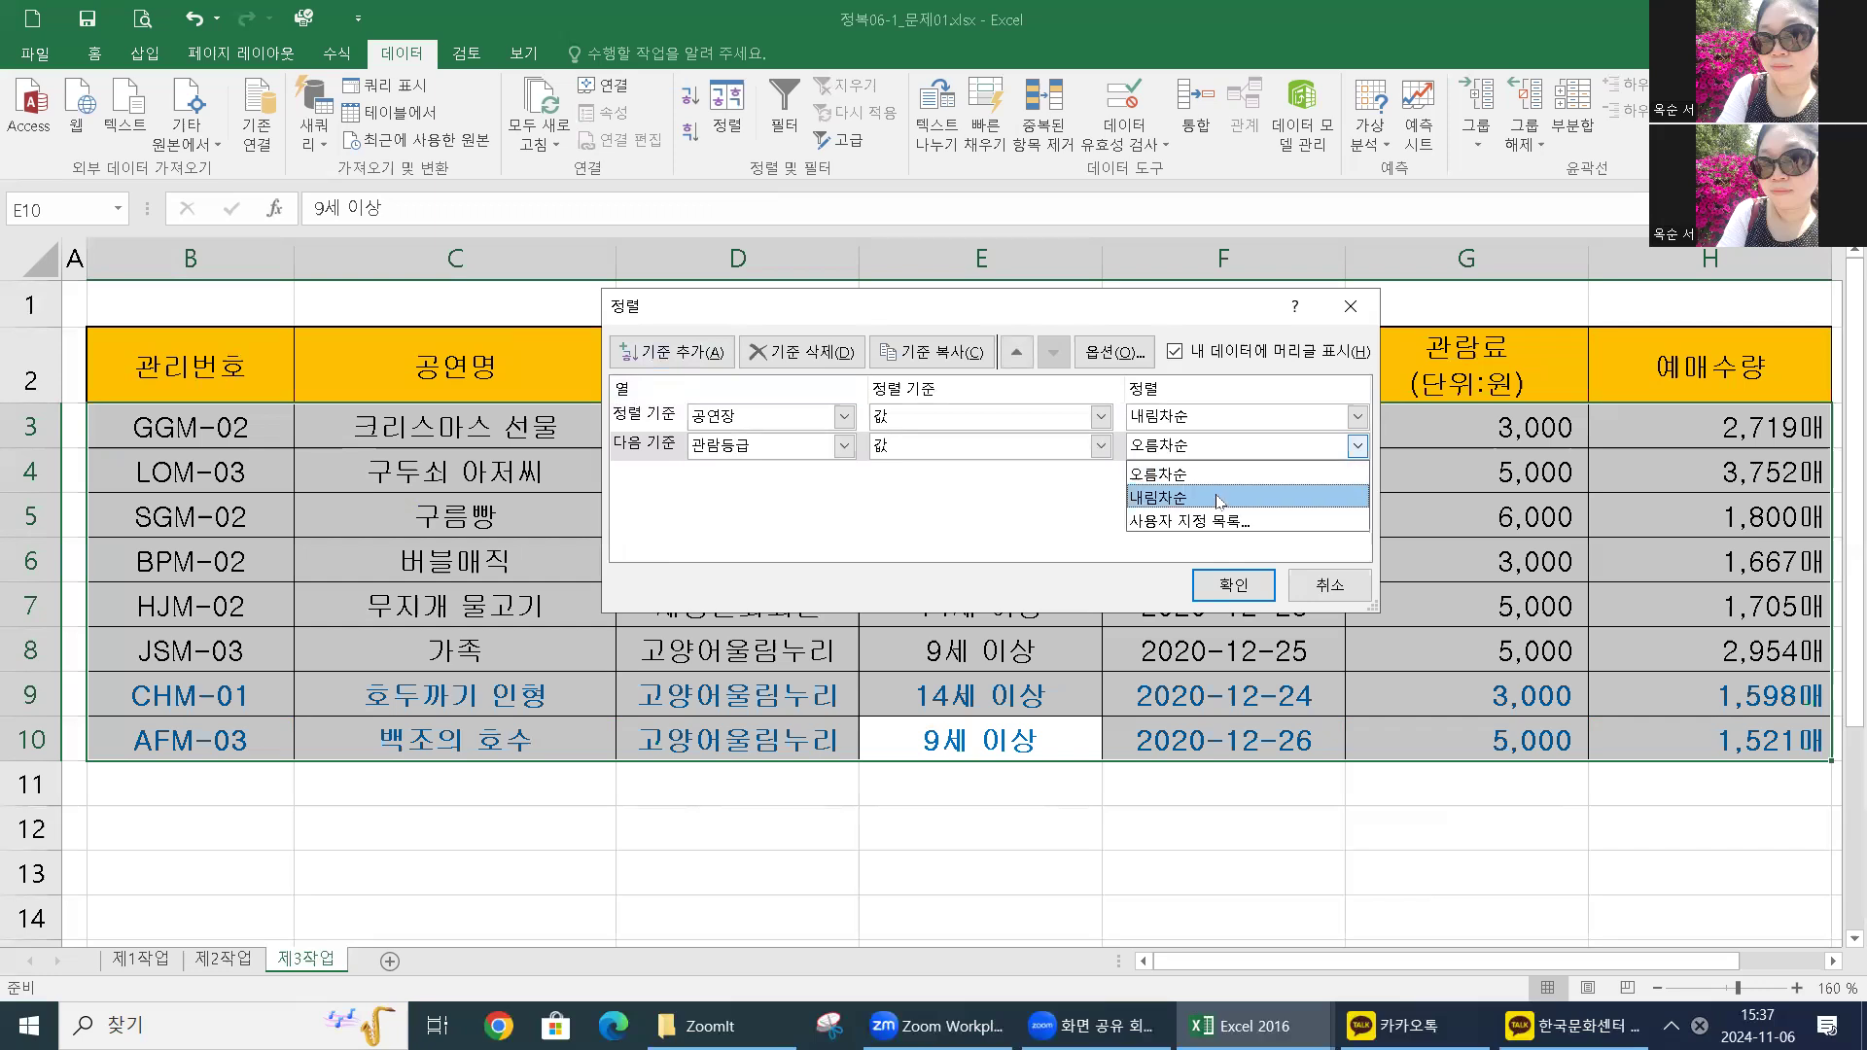
left_click(1131, 577)
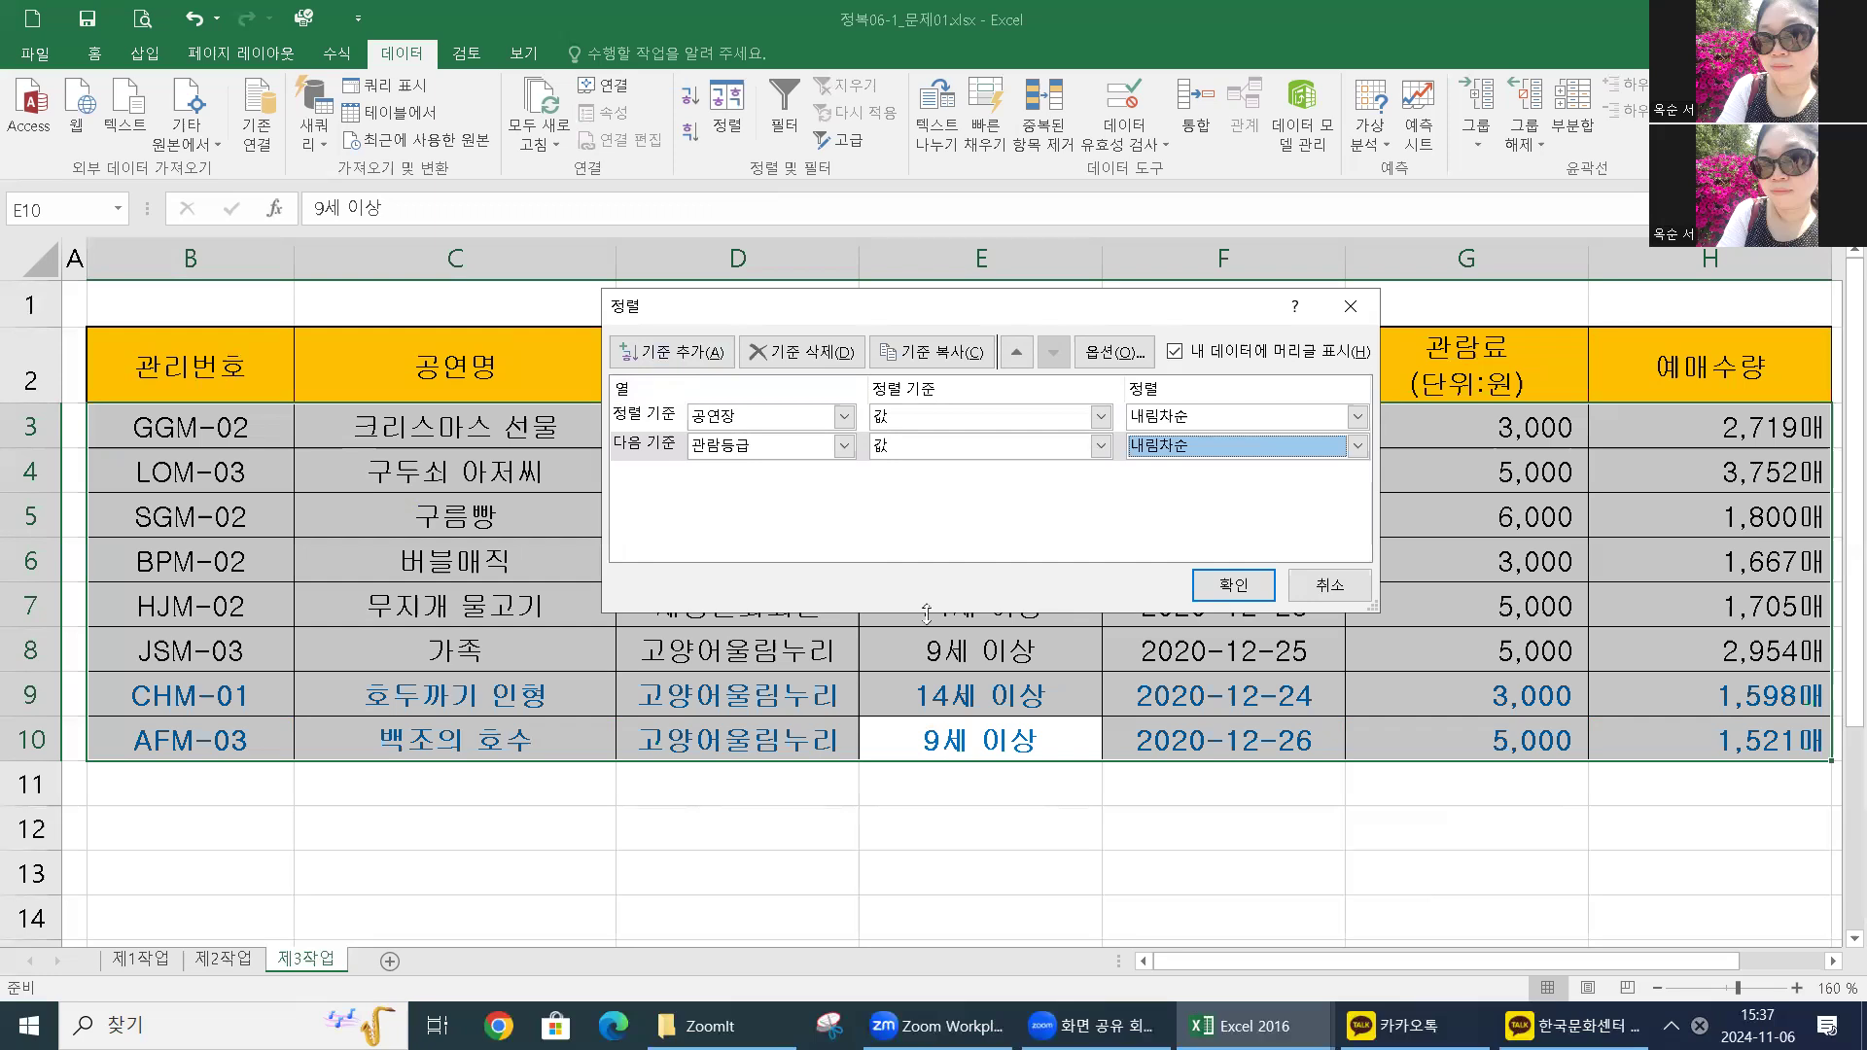
left_click(1243, 589)
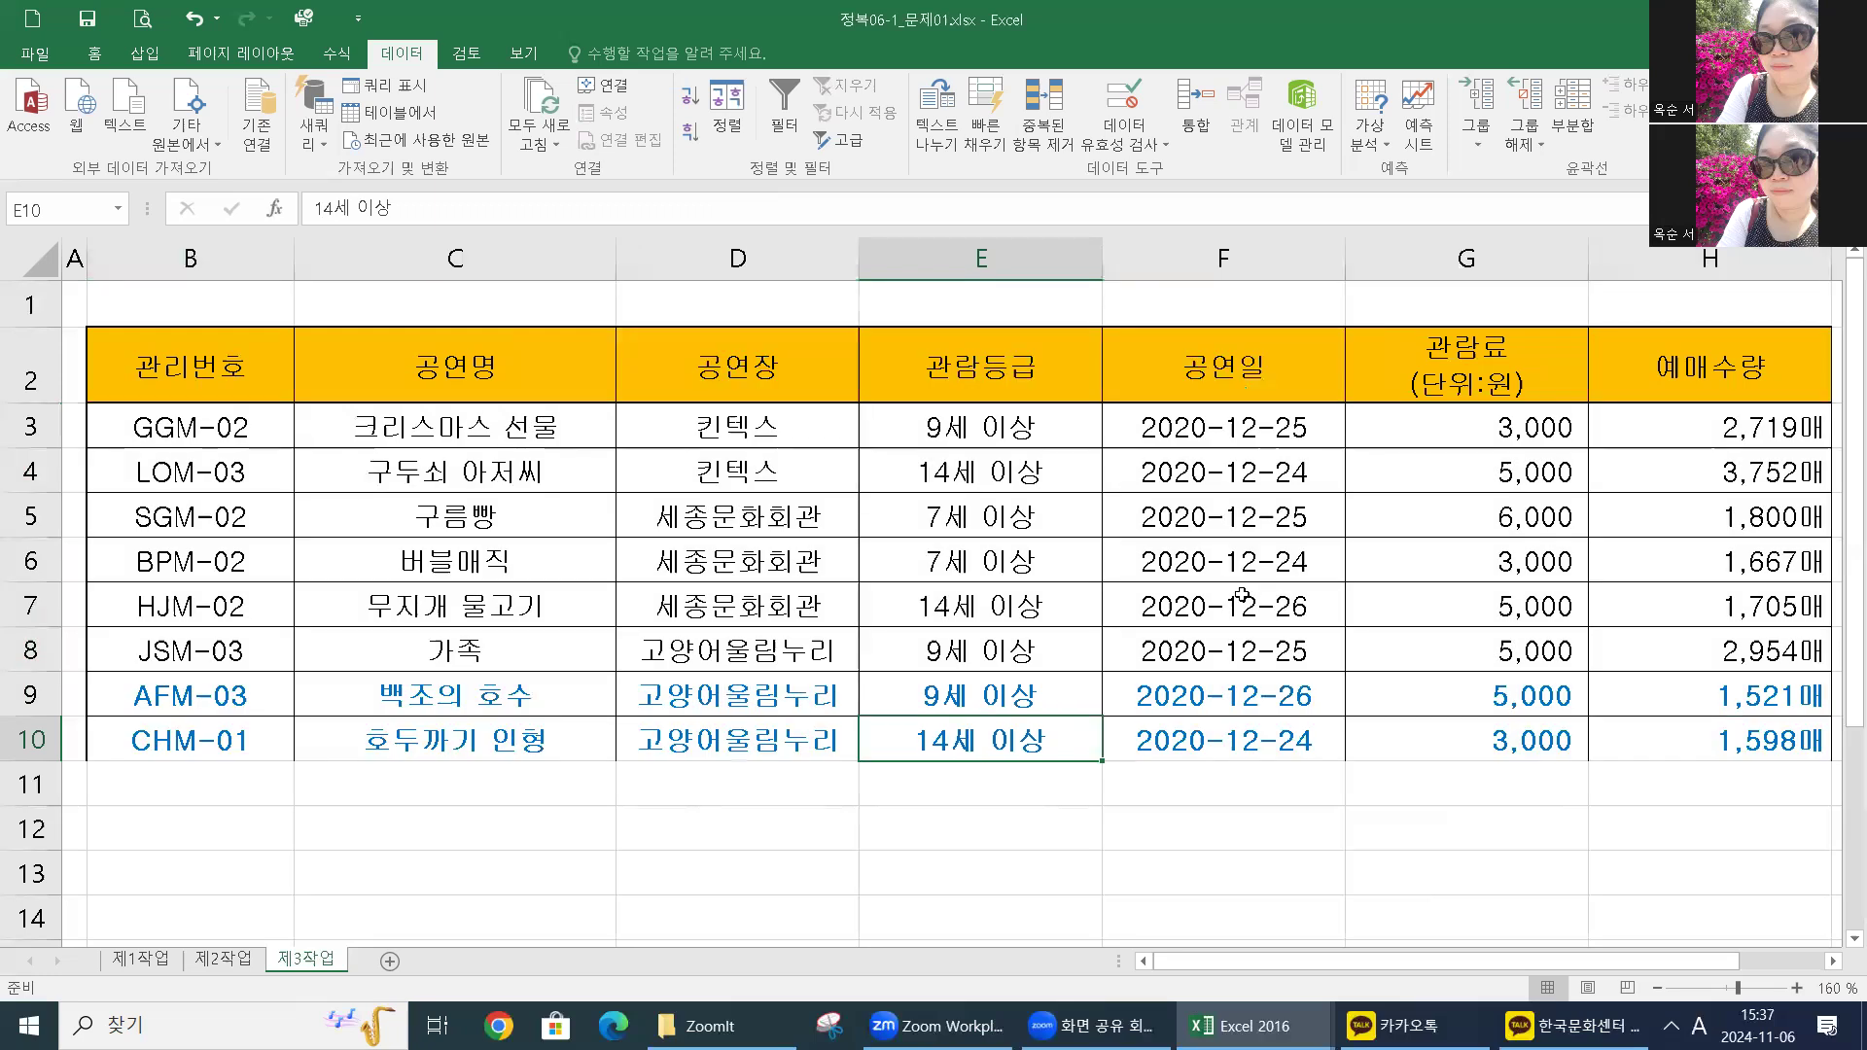
left_click(943, 708)
left_click(576, 708)
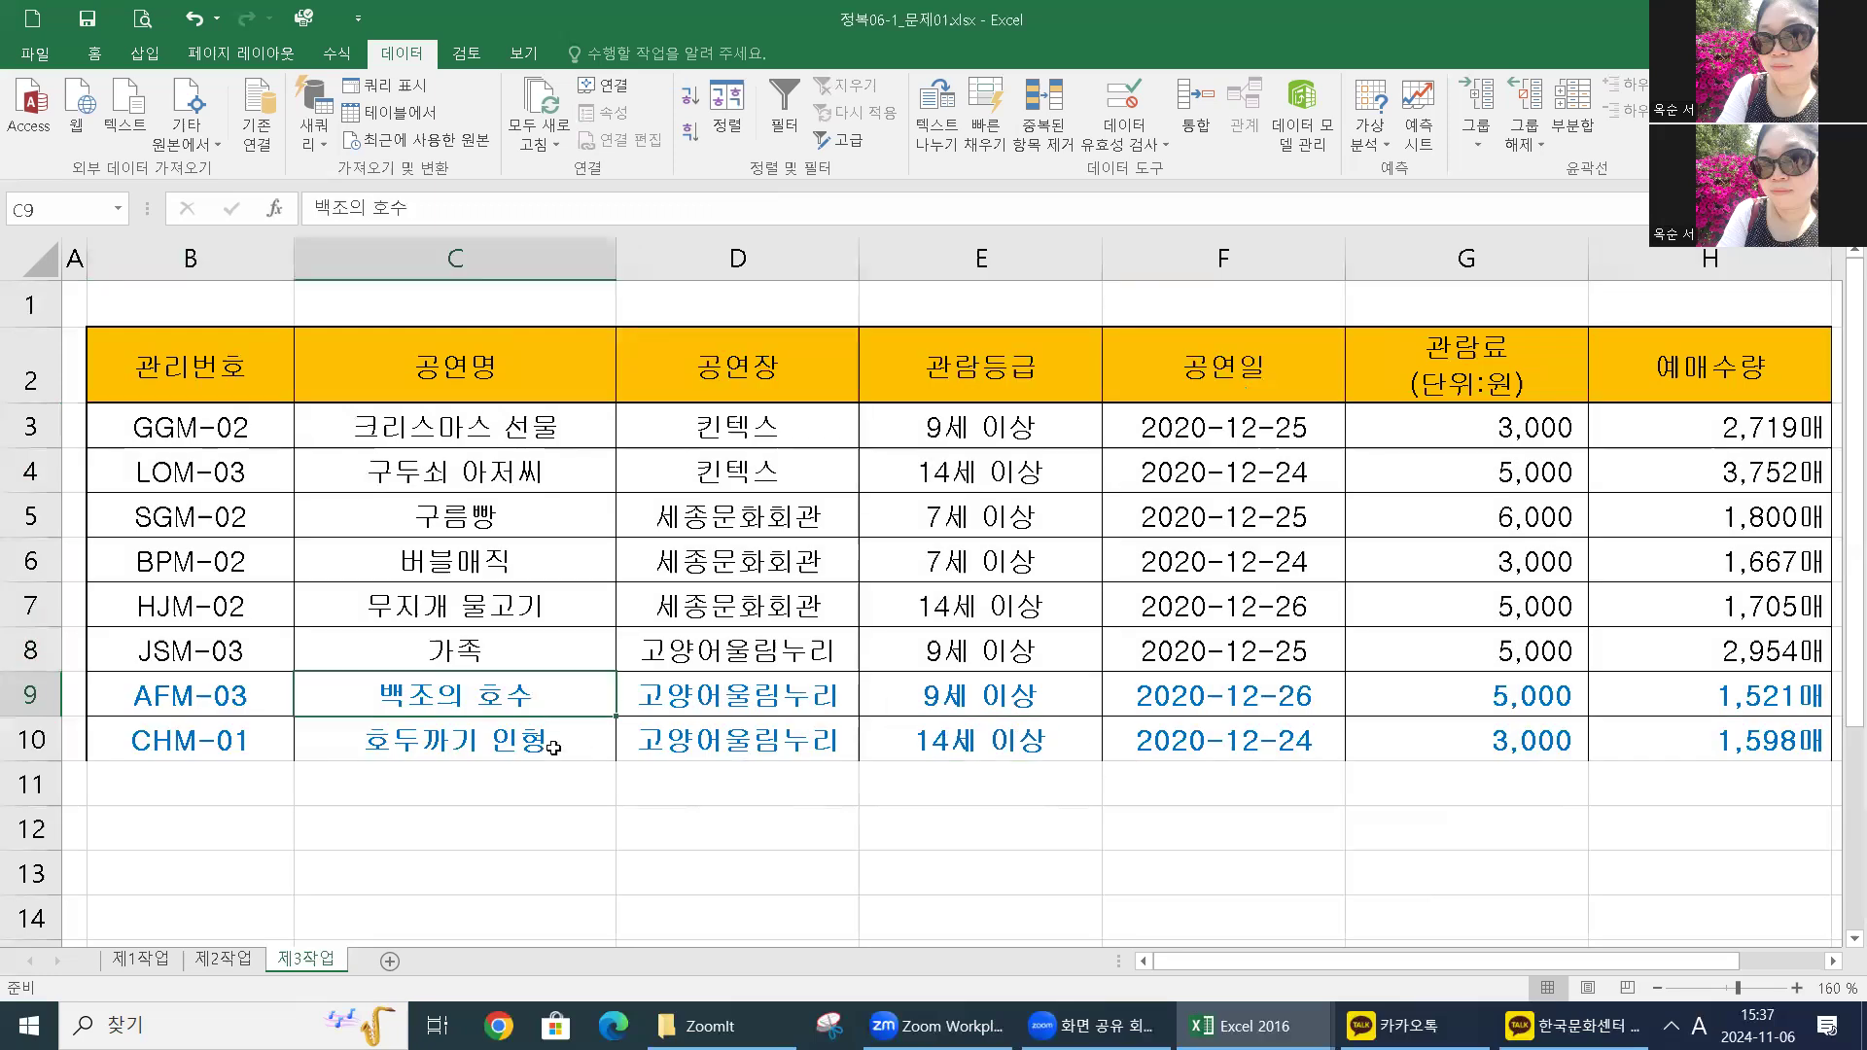
left_click(552, 747)
left_click(899, 737)
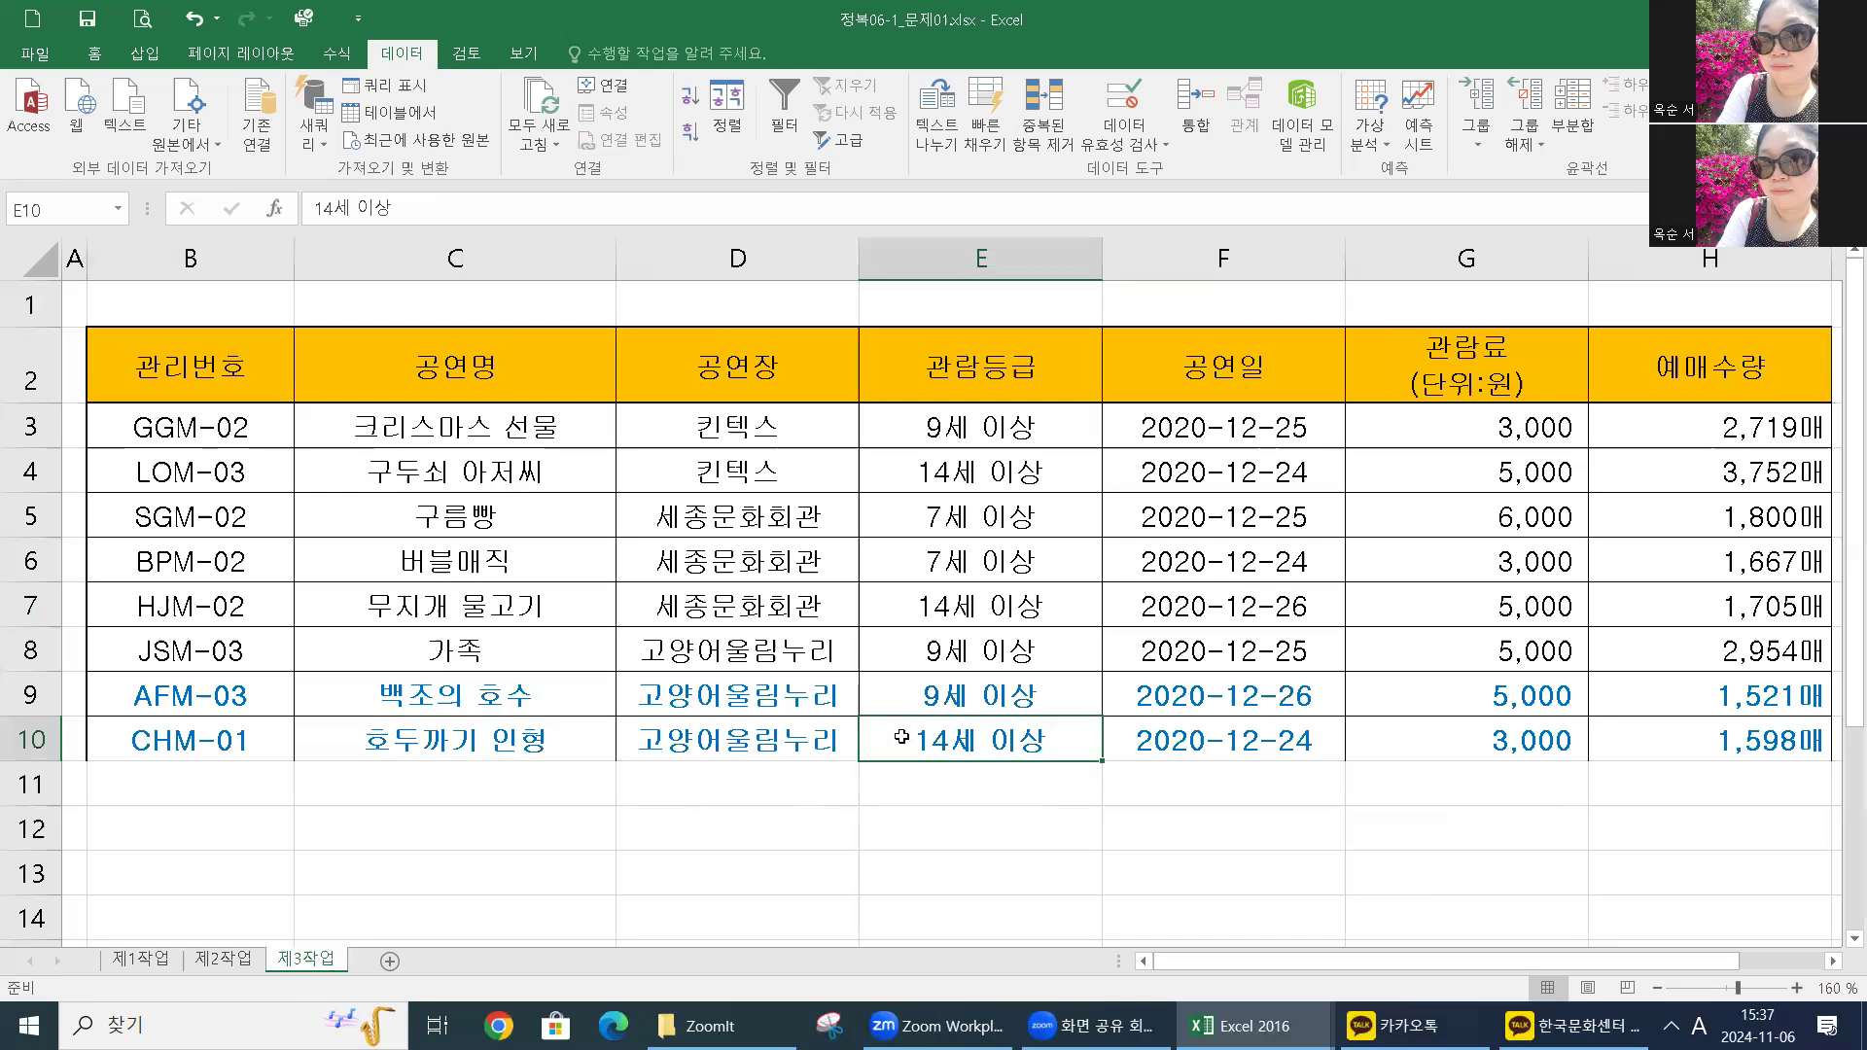
Step: Add subtotals grouped by 공연장 with the 개수 function on 관람등급 only, with replacing existing subtotals (새로운 값으로 대치) turned off
scroll(895, 592, "down", 1, "ctrl")
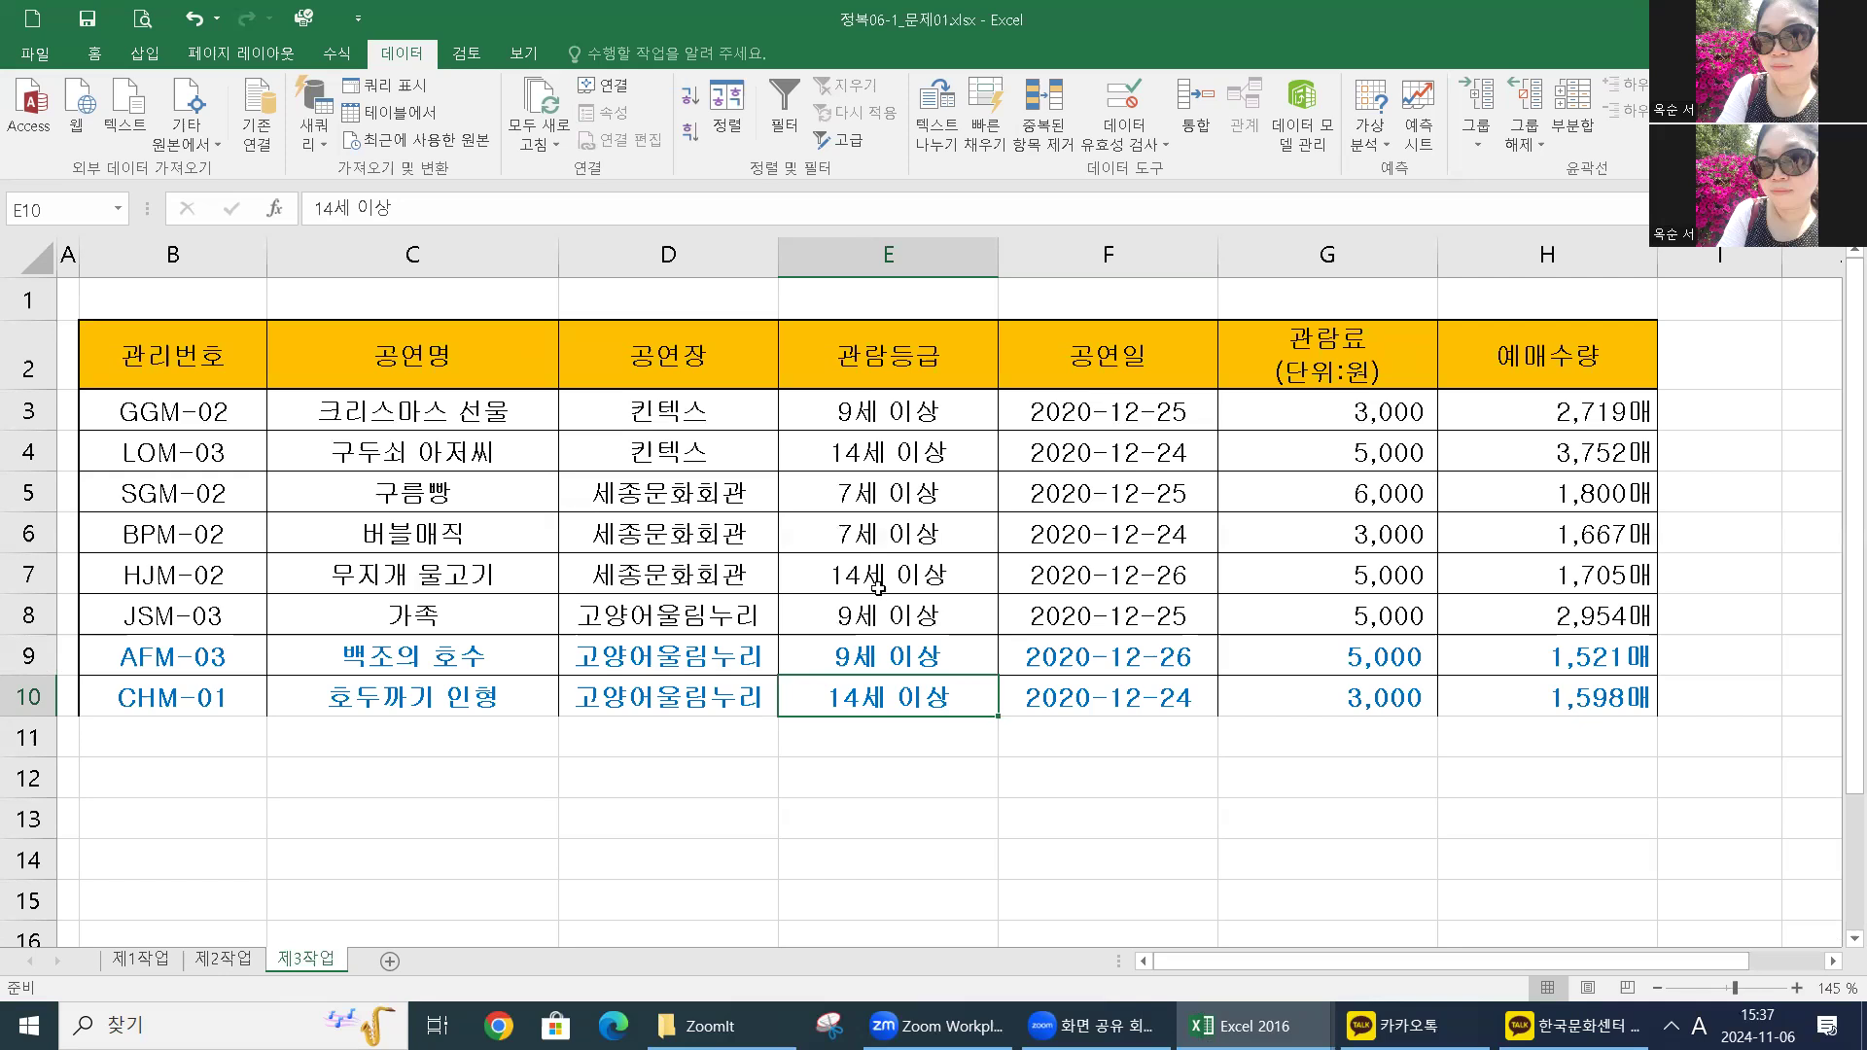
left_click(933, 588)
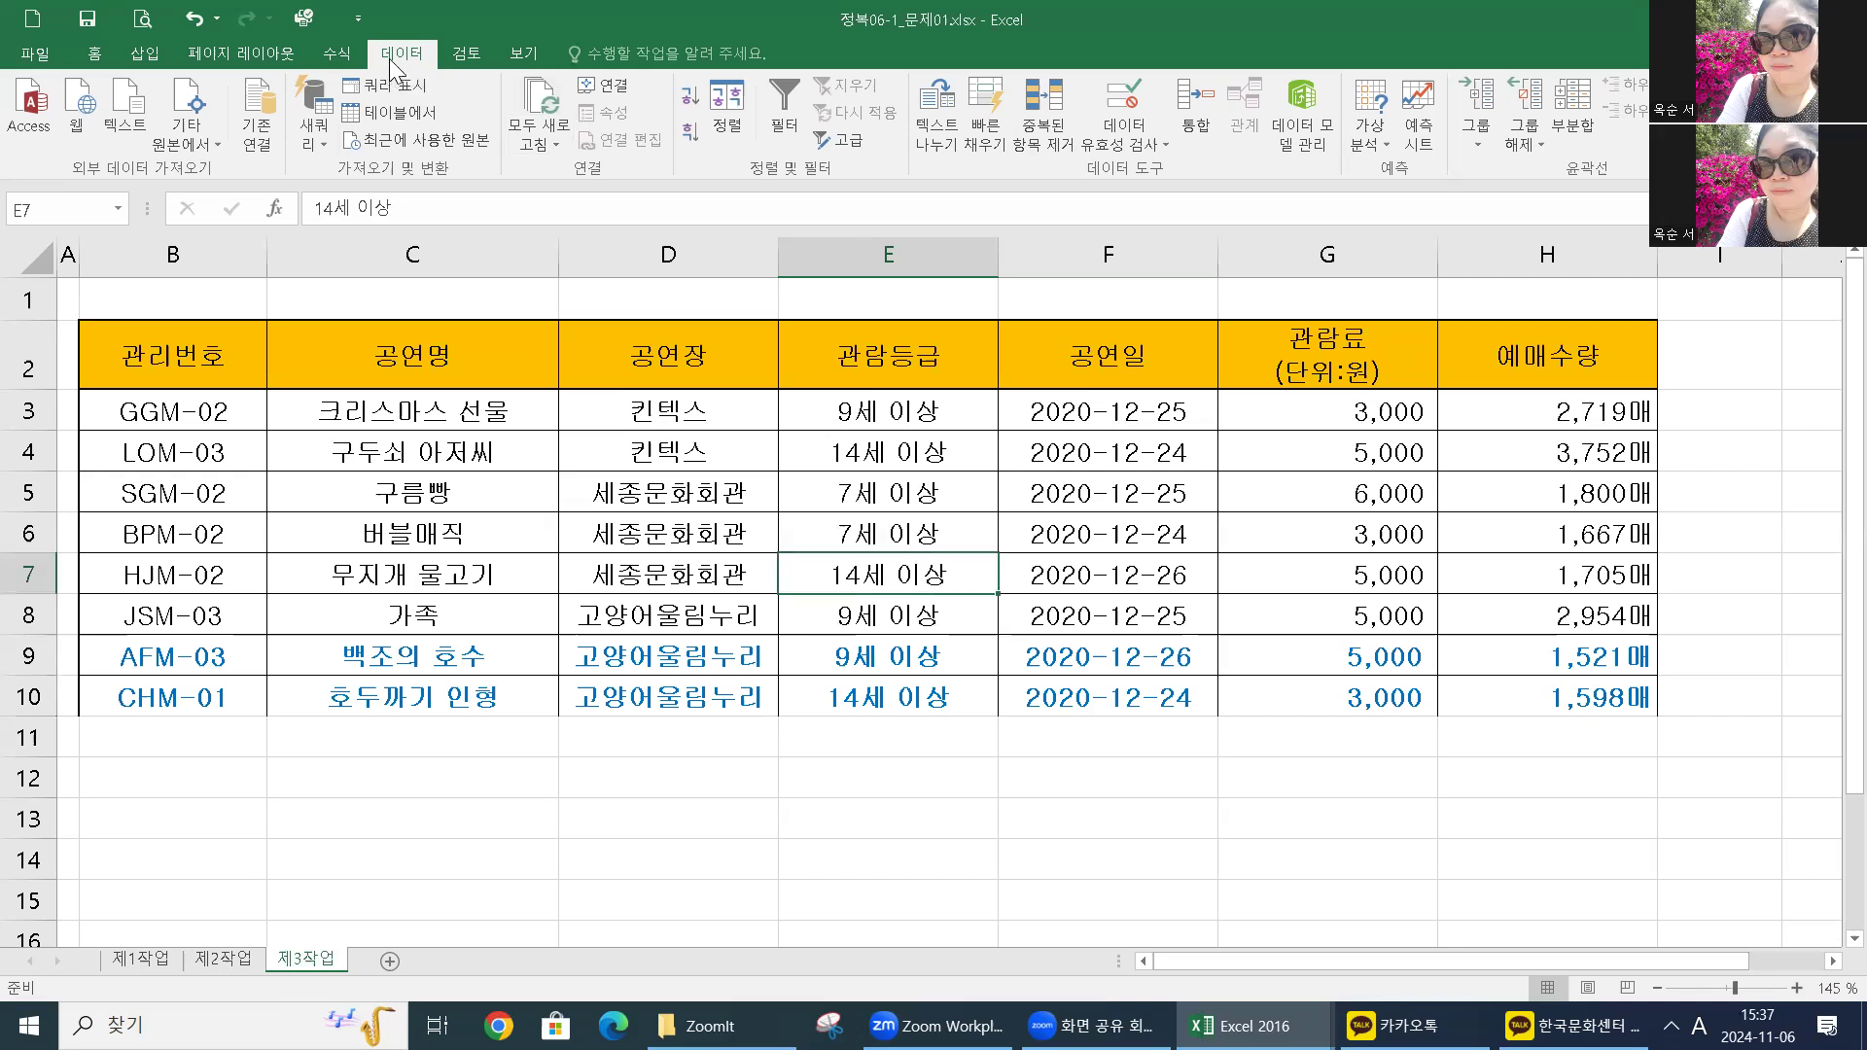
left_click(1572, 128)
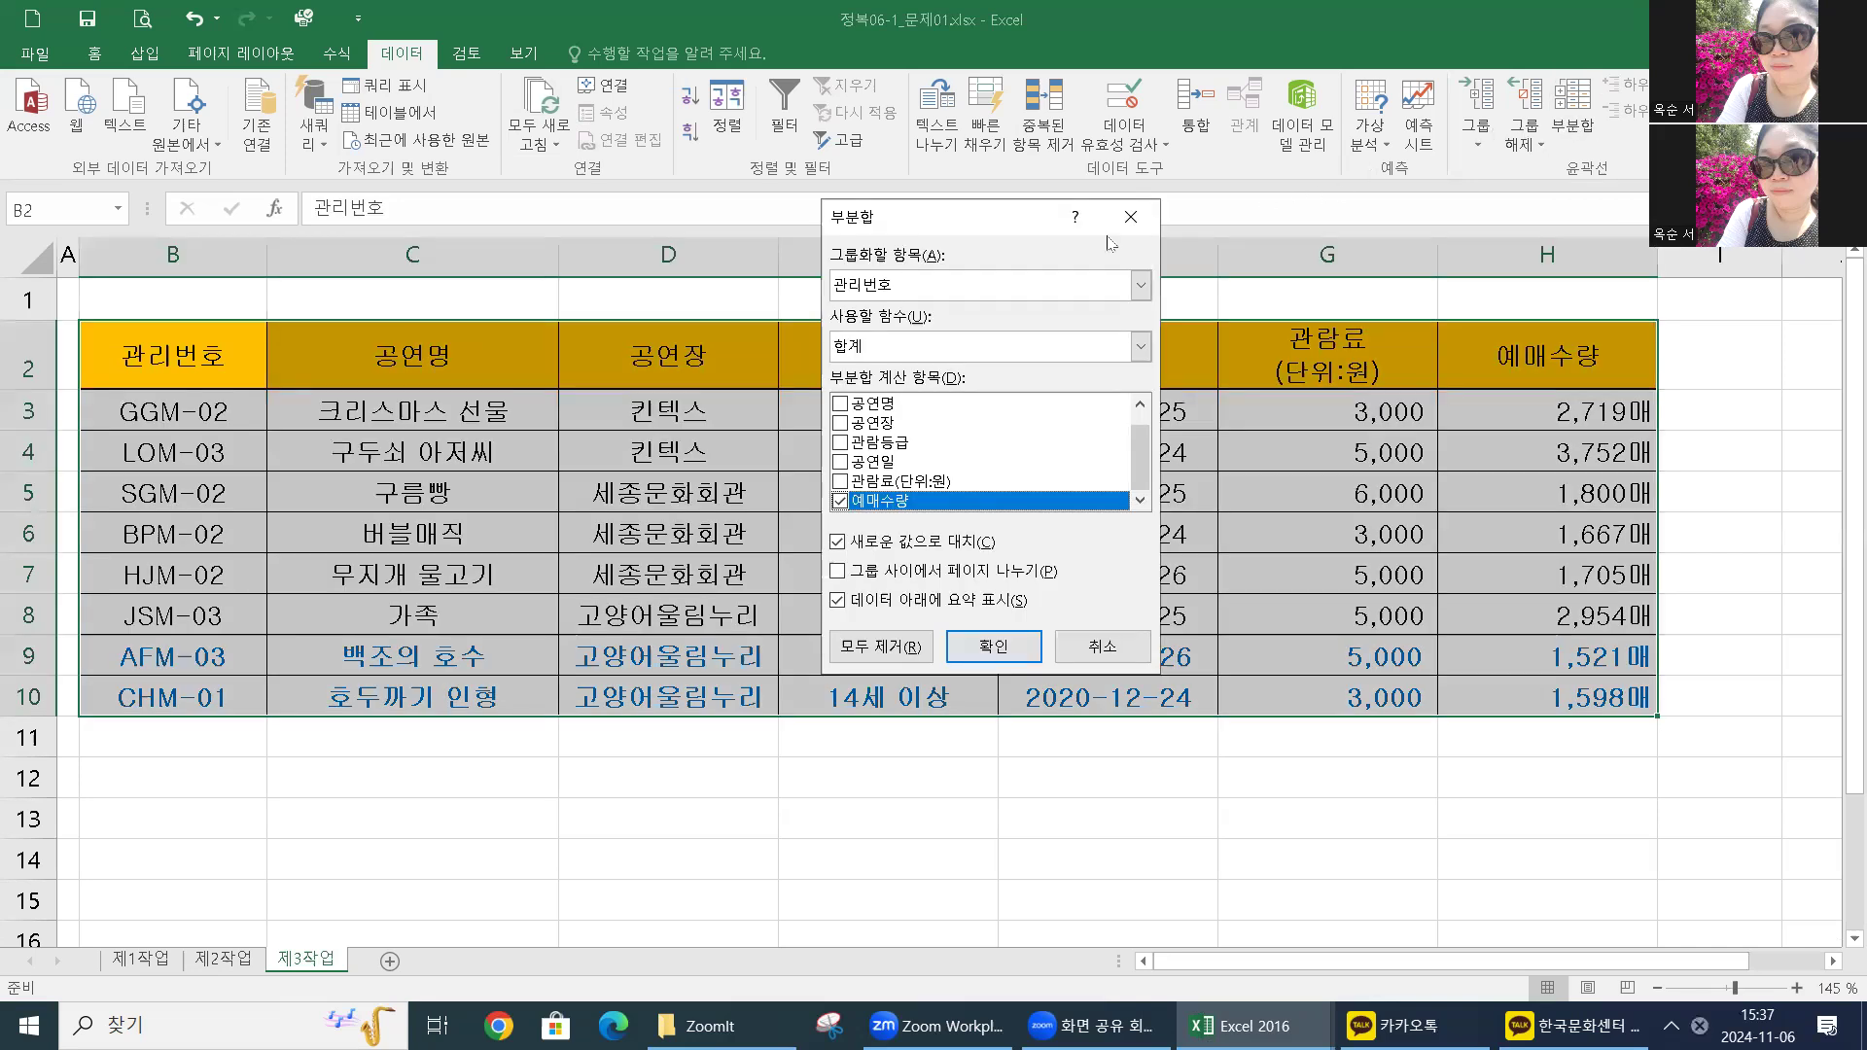
left_click(889, 285)
left_click(871, 352)
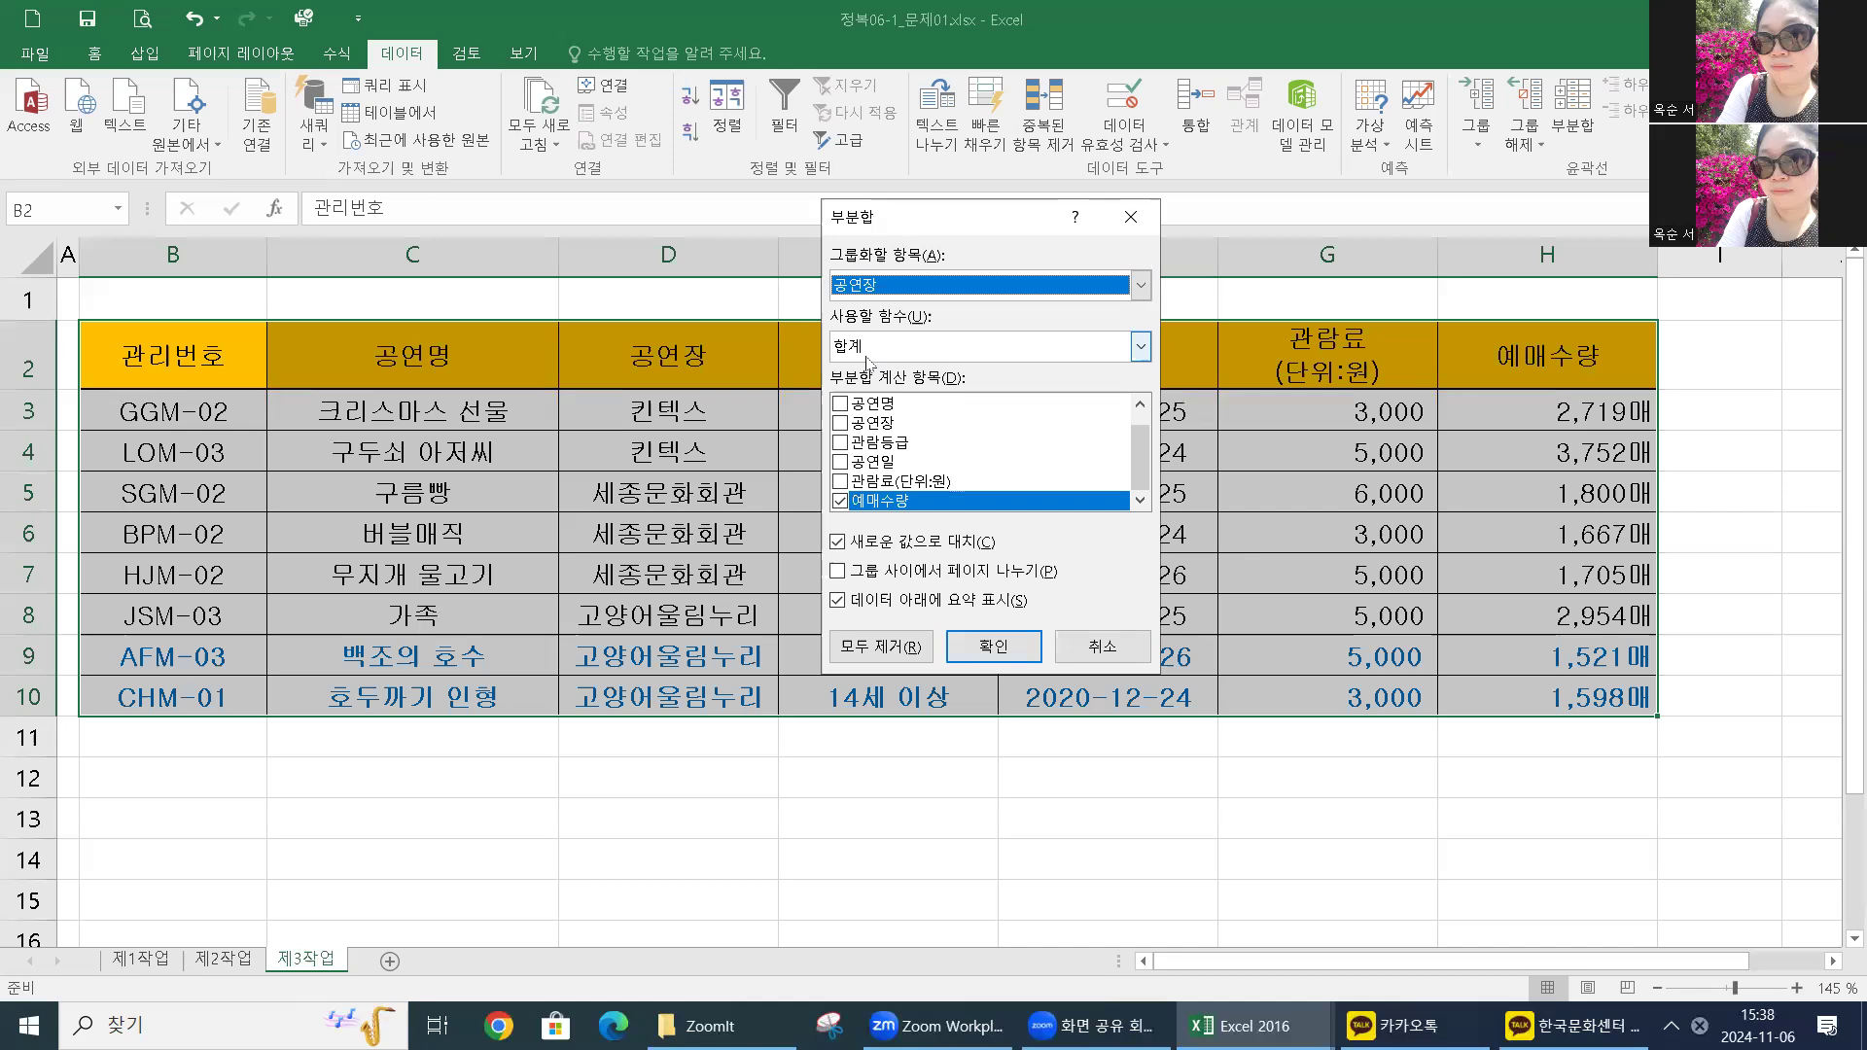
left_click(880, 350)
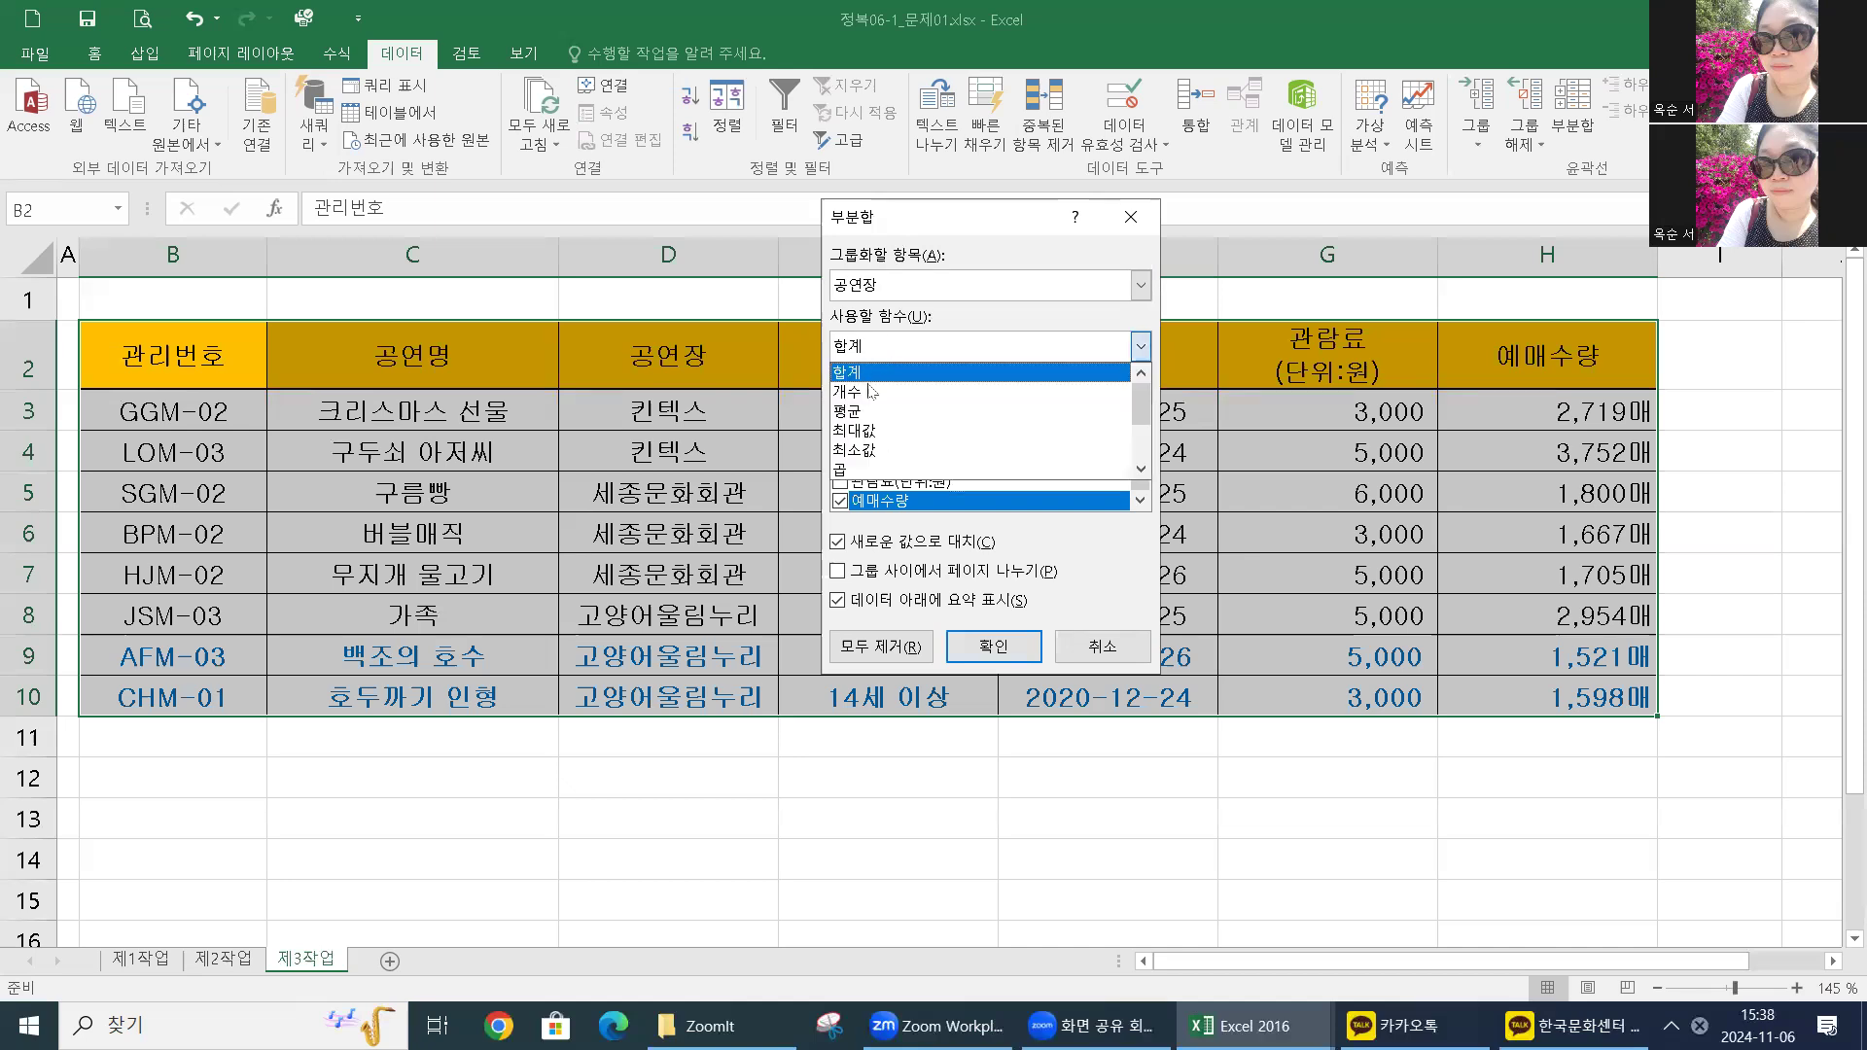
left_click(874, 389)
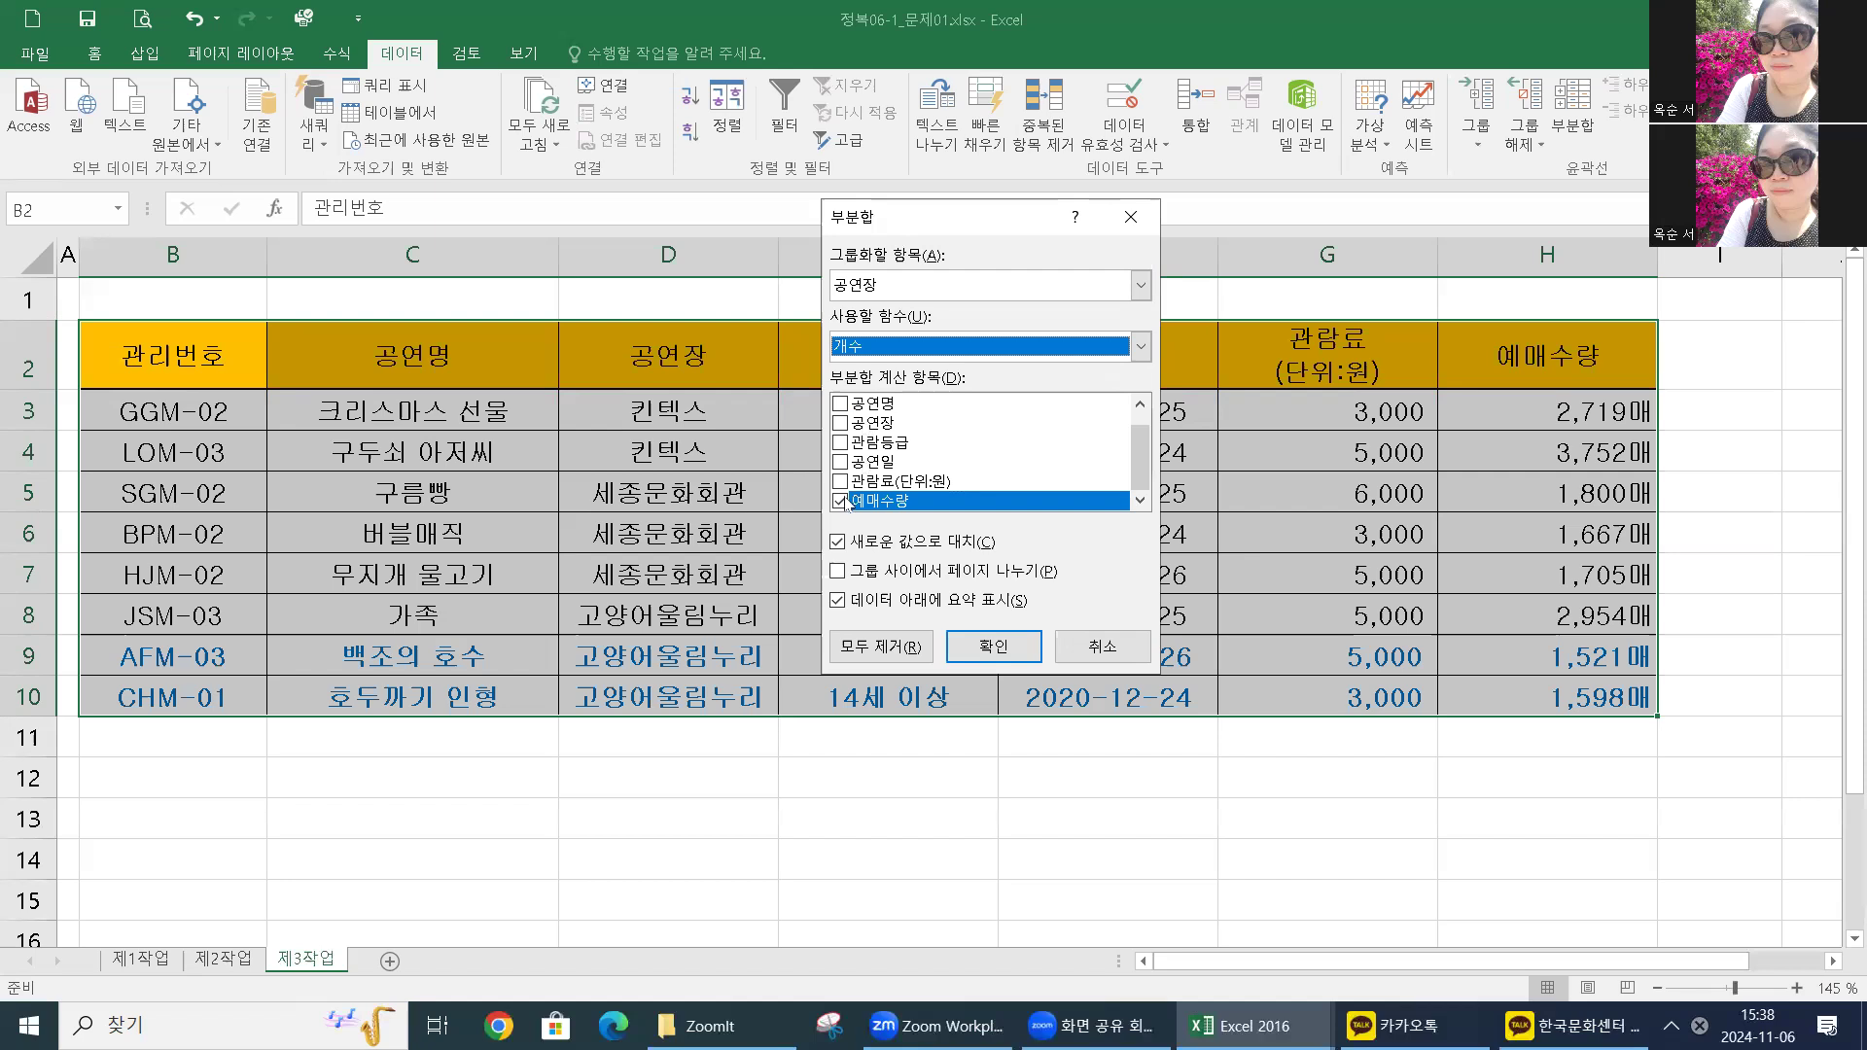
left_click(840, 500)
scroll(865, 482, "up", 1)
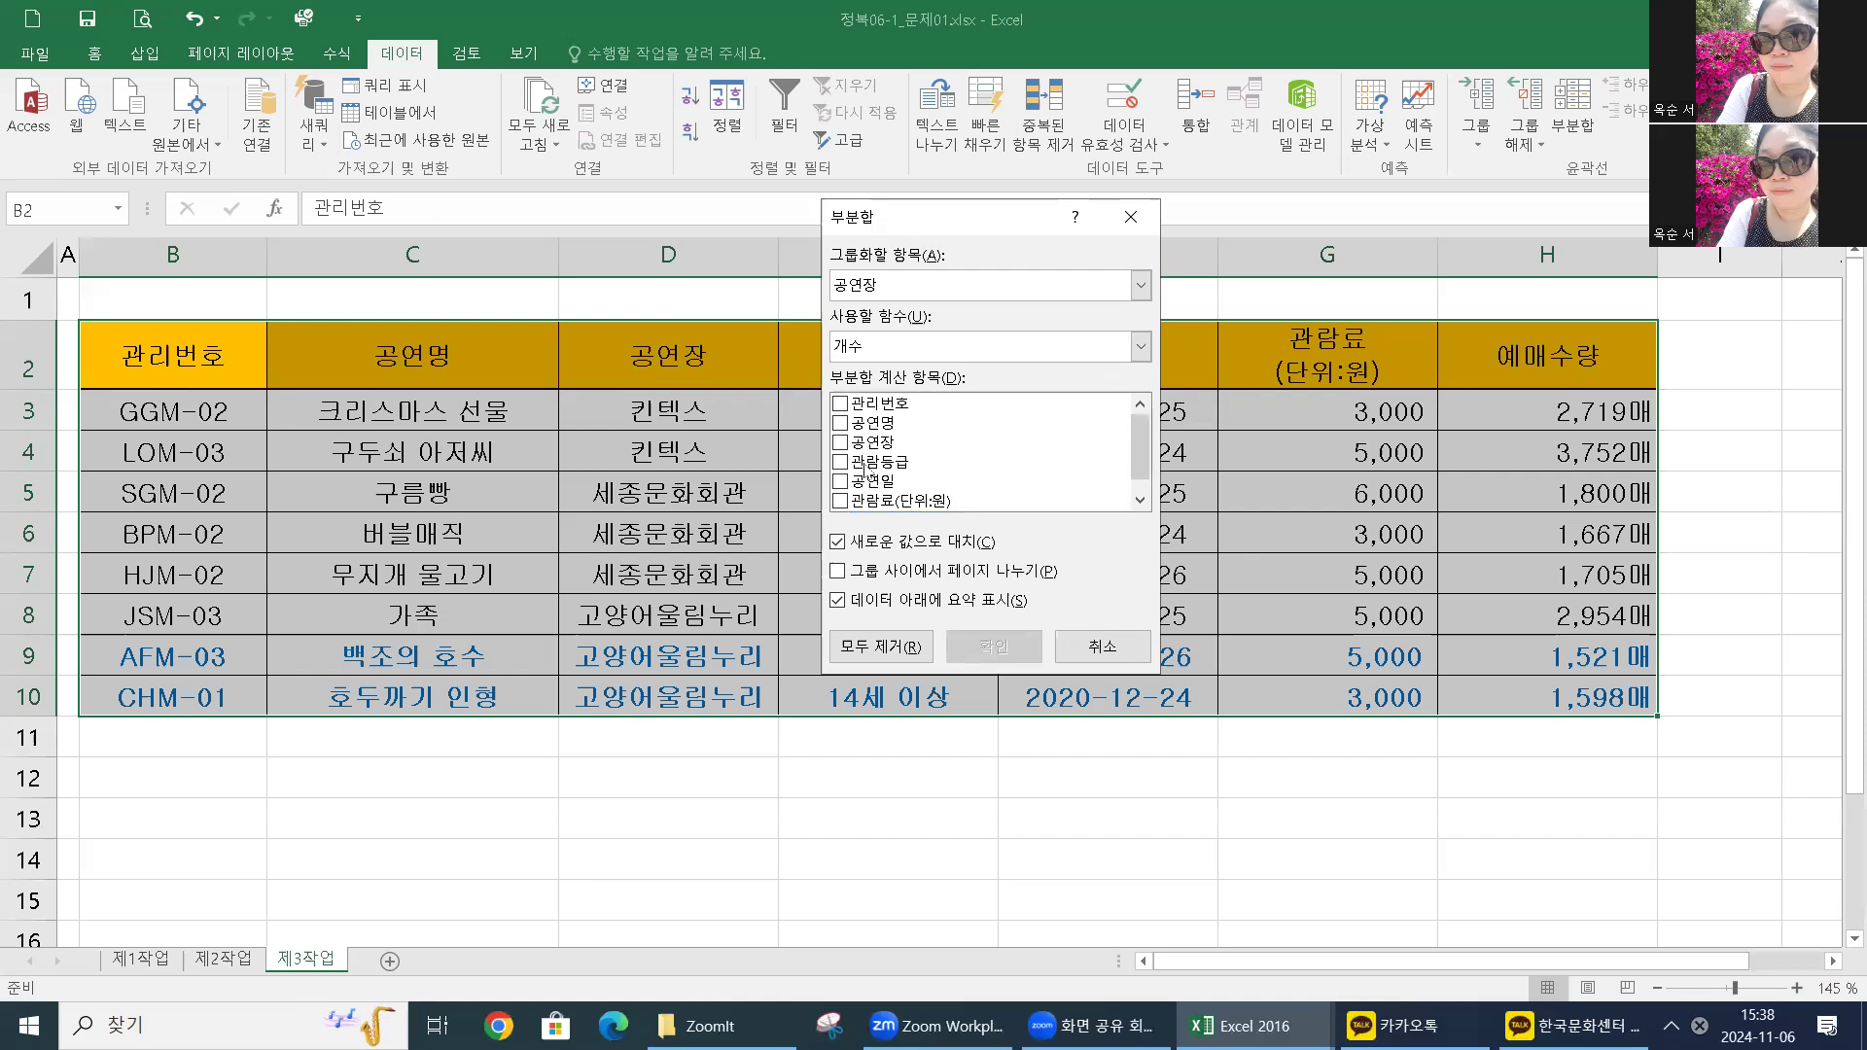
left_click(842, 467)
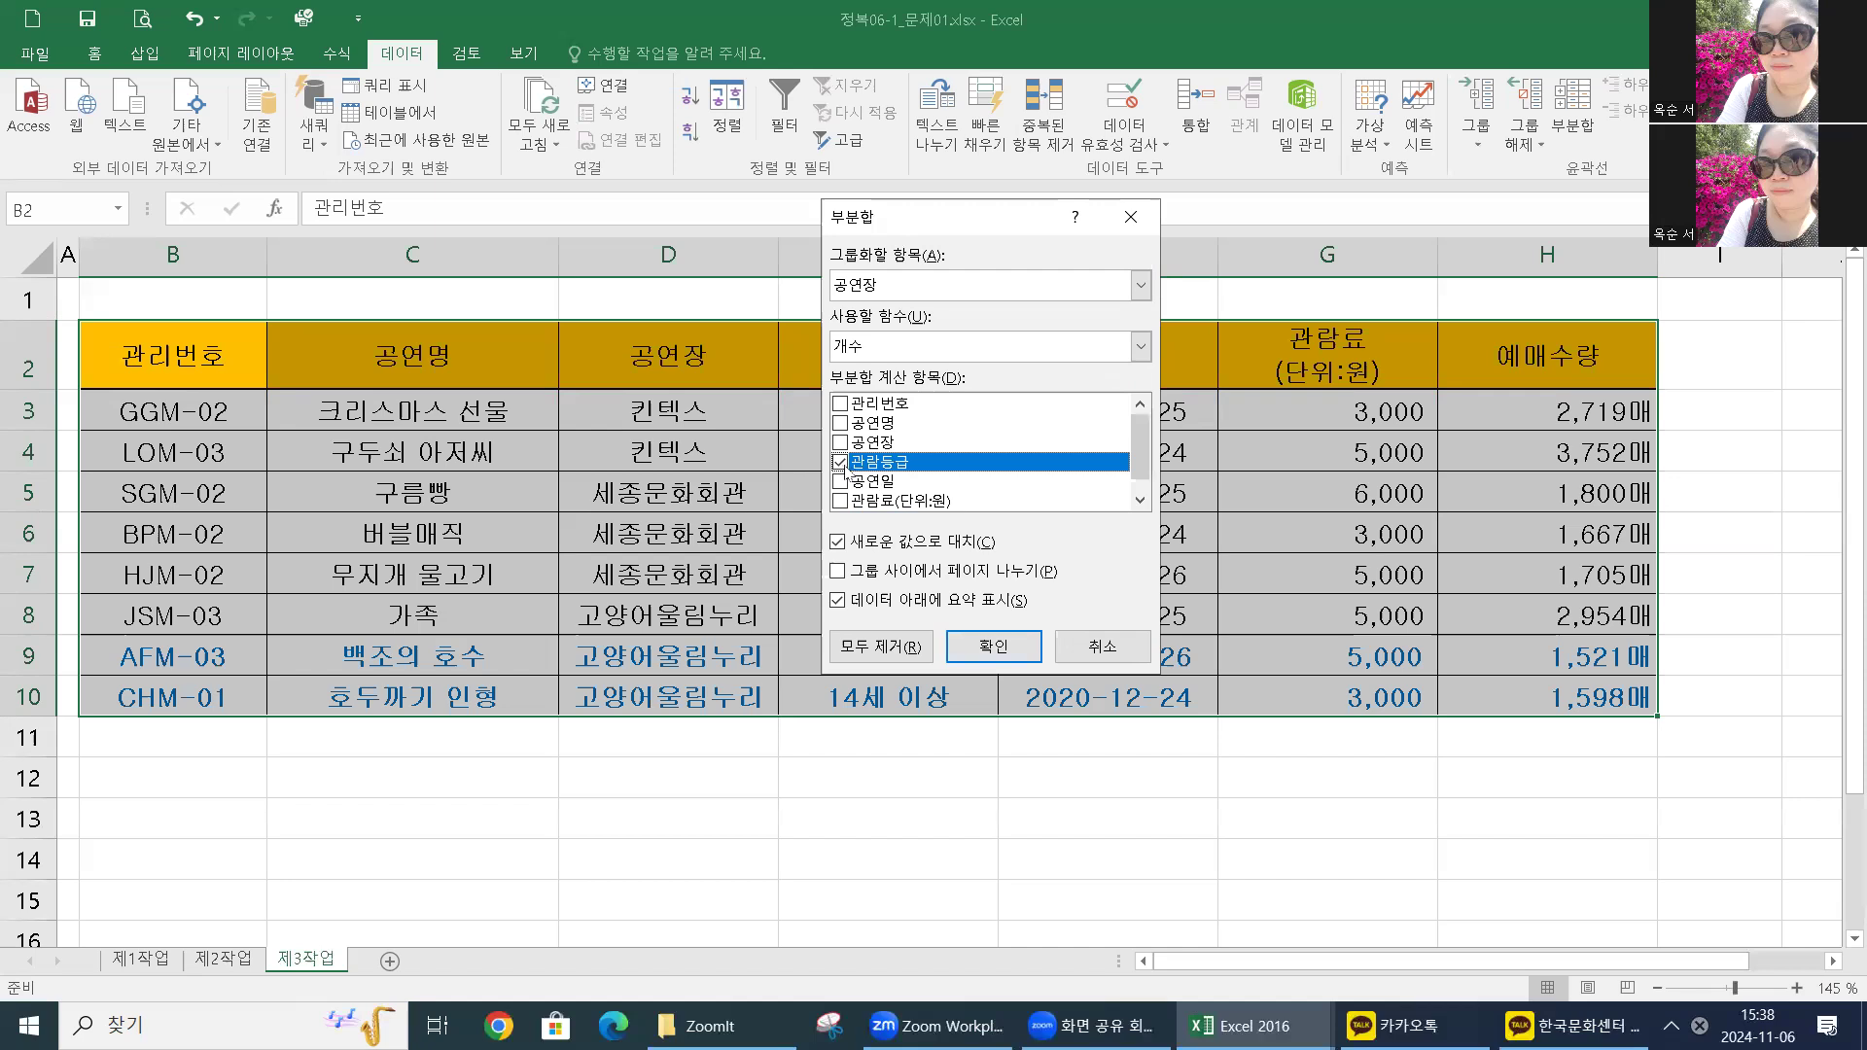
left_click(840, 546)
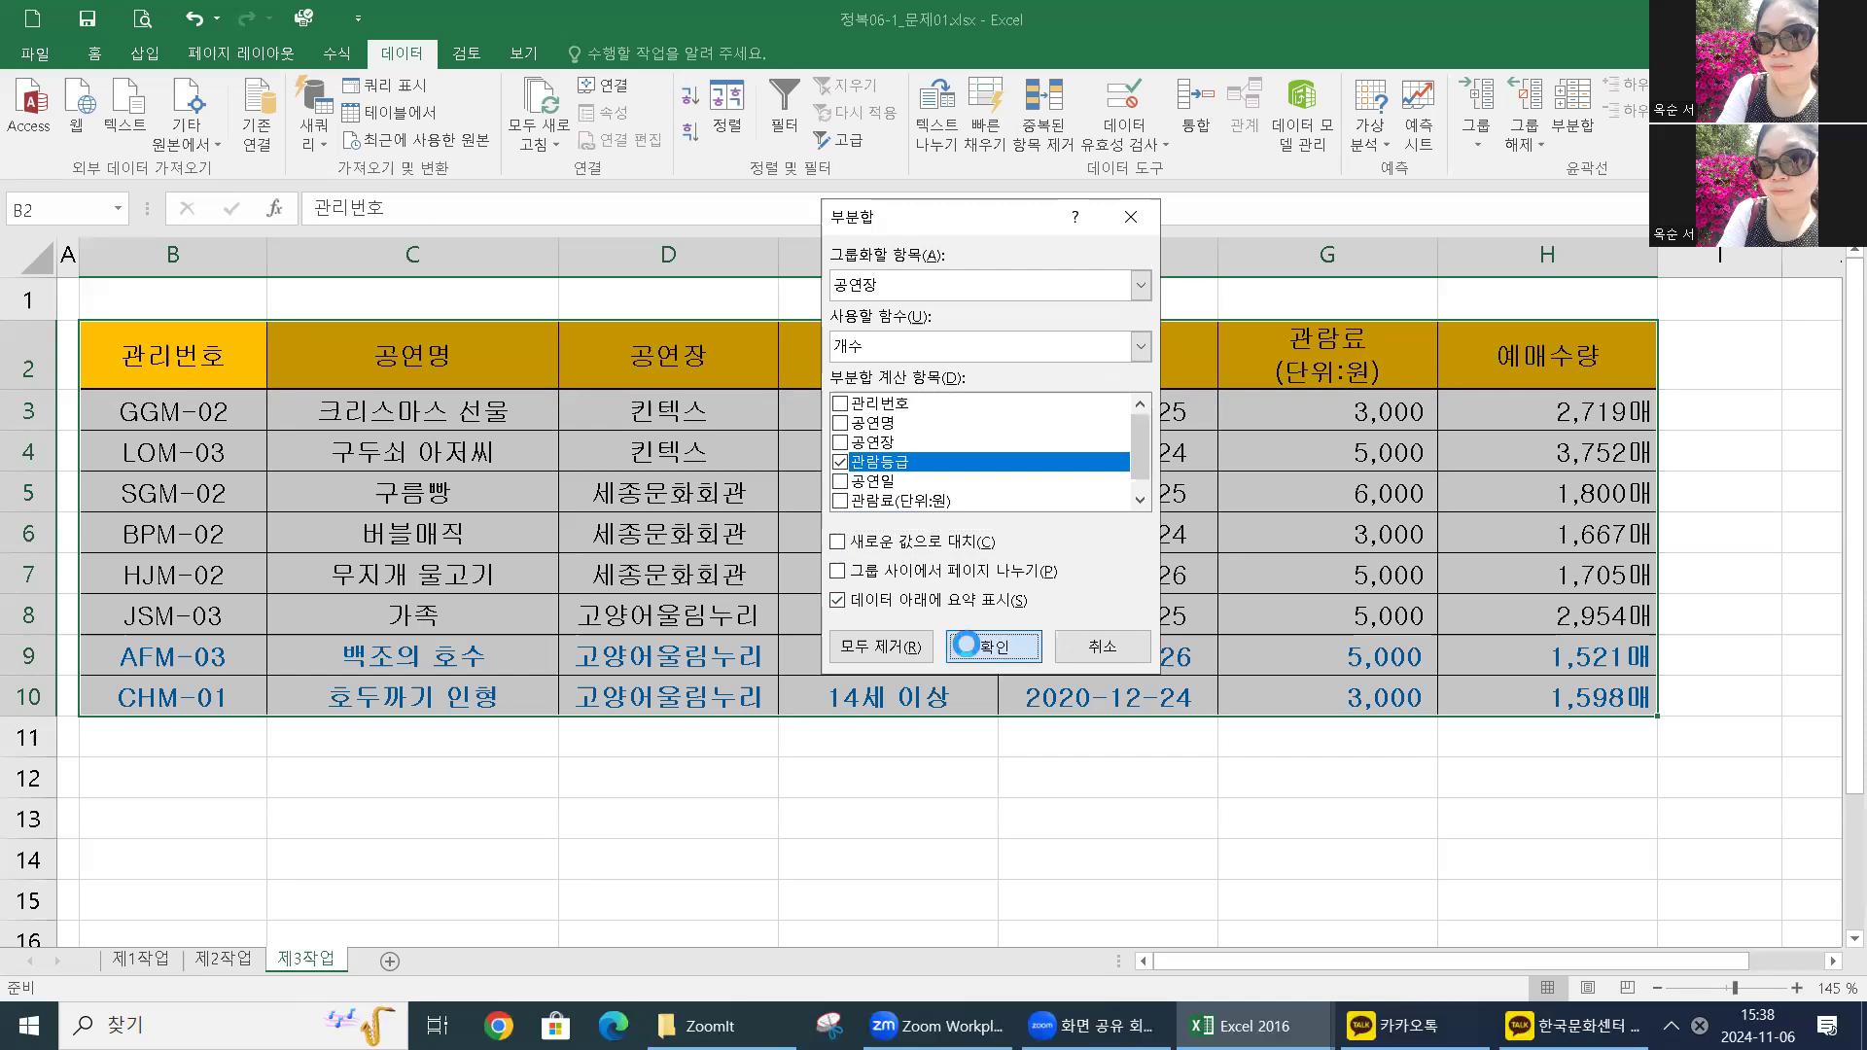
left_click(968, 643)
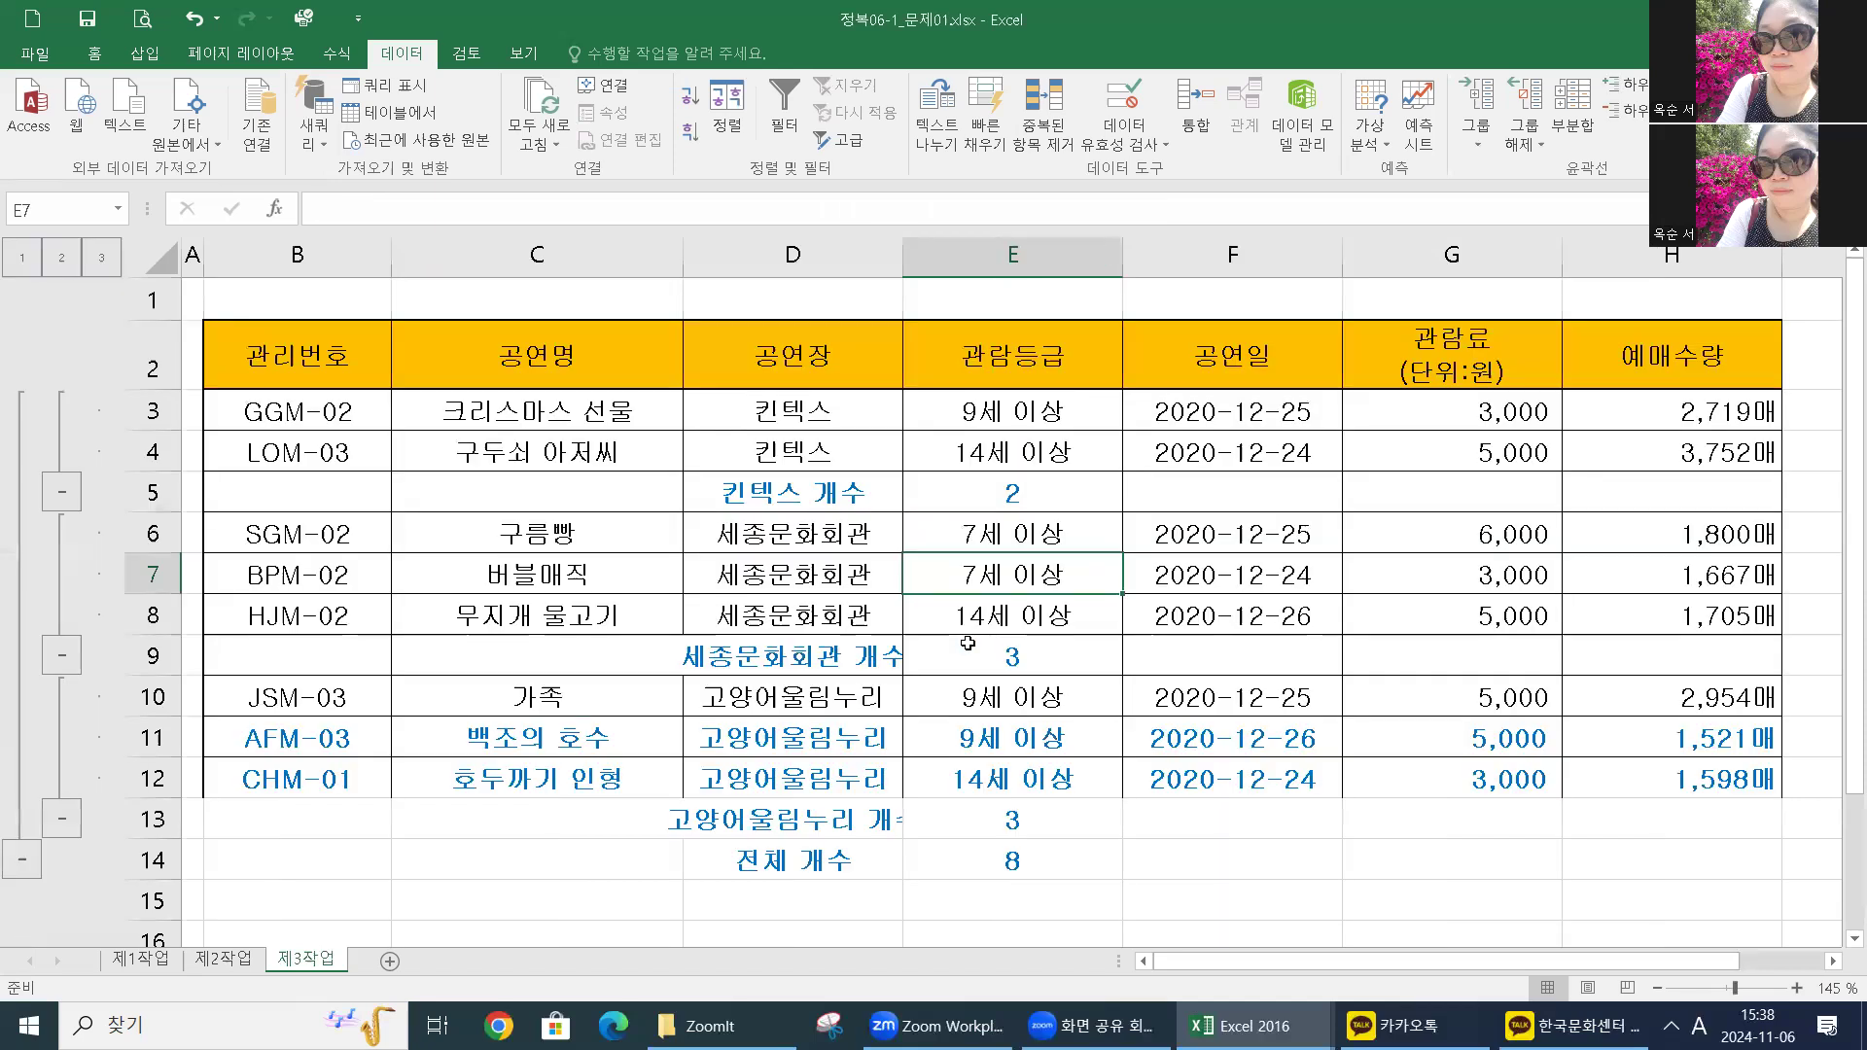
Step: Autofit the 공연장 column D, narrow the 공연명 column C slightly, and check the 킨텍스 count formula
double_click(904, 257)
left_click_drag(683, 255, 645, 261)
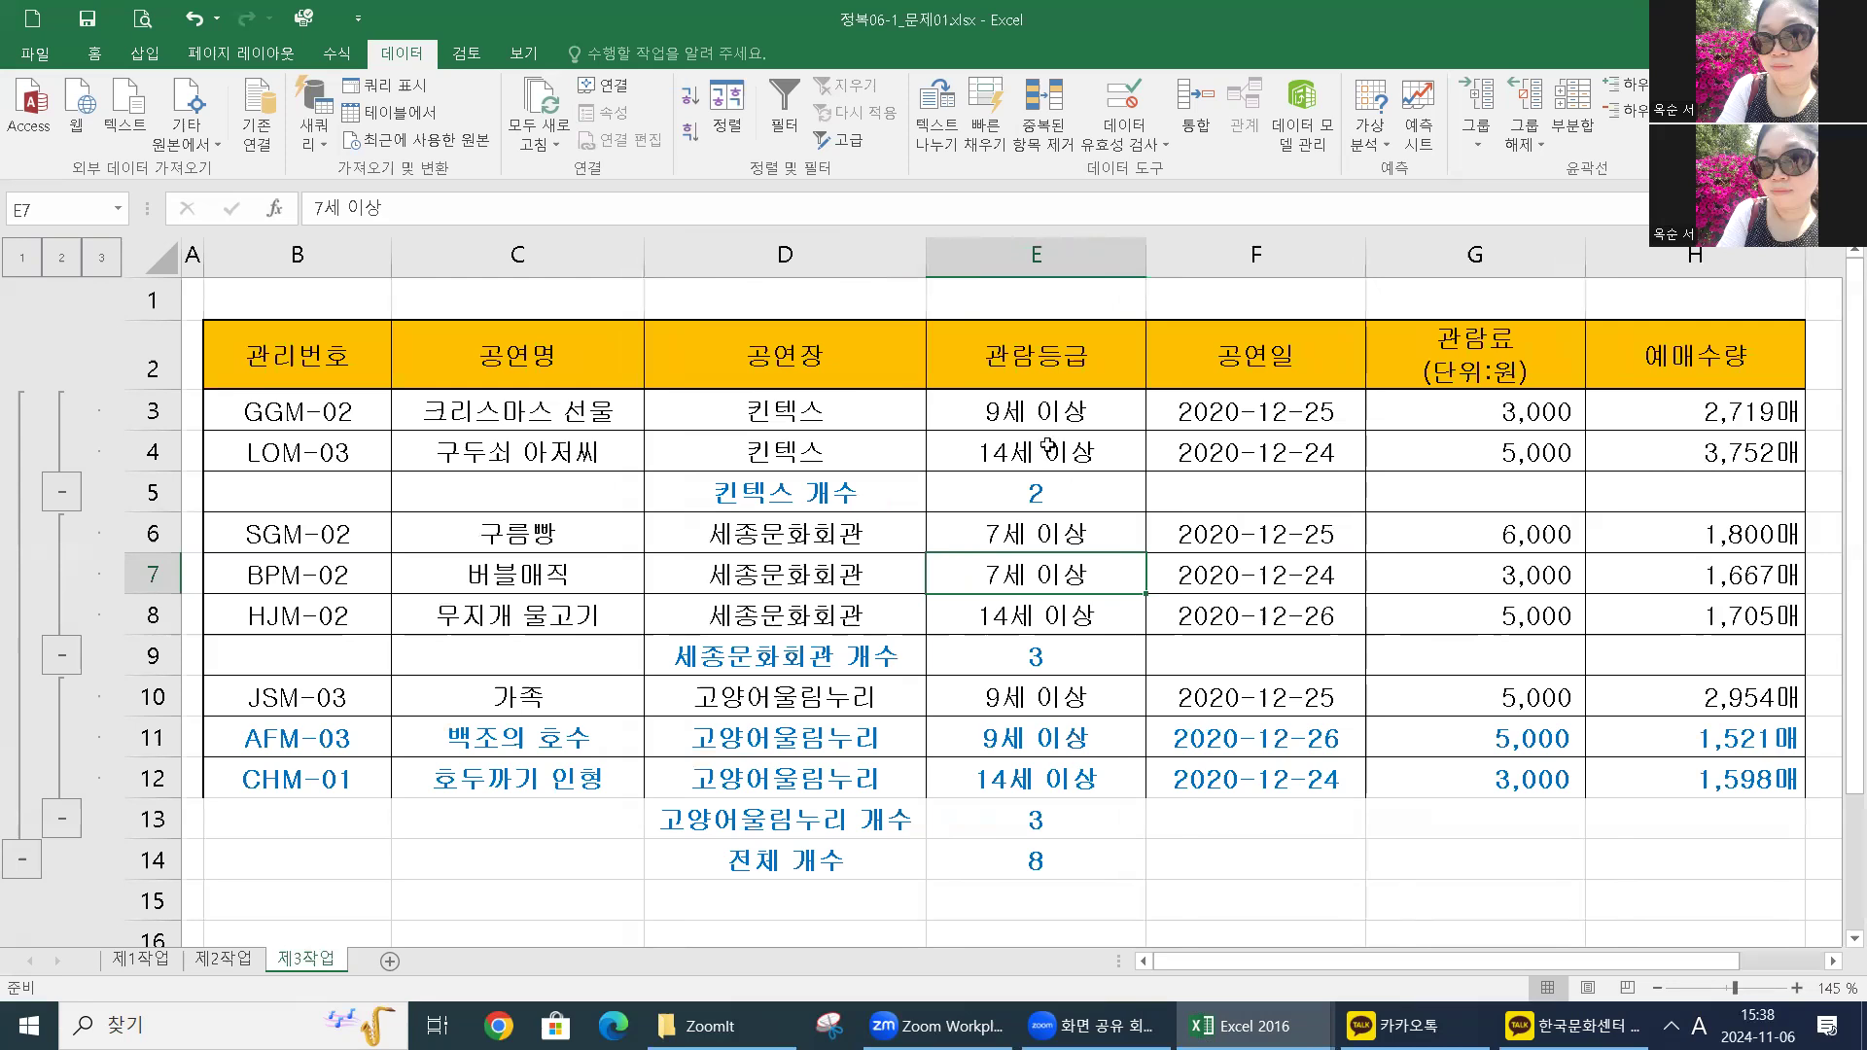
left_click(1082, 477)
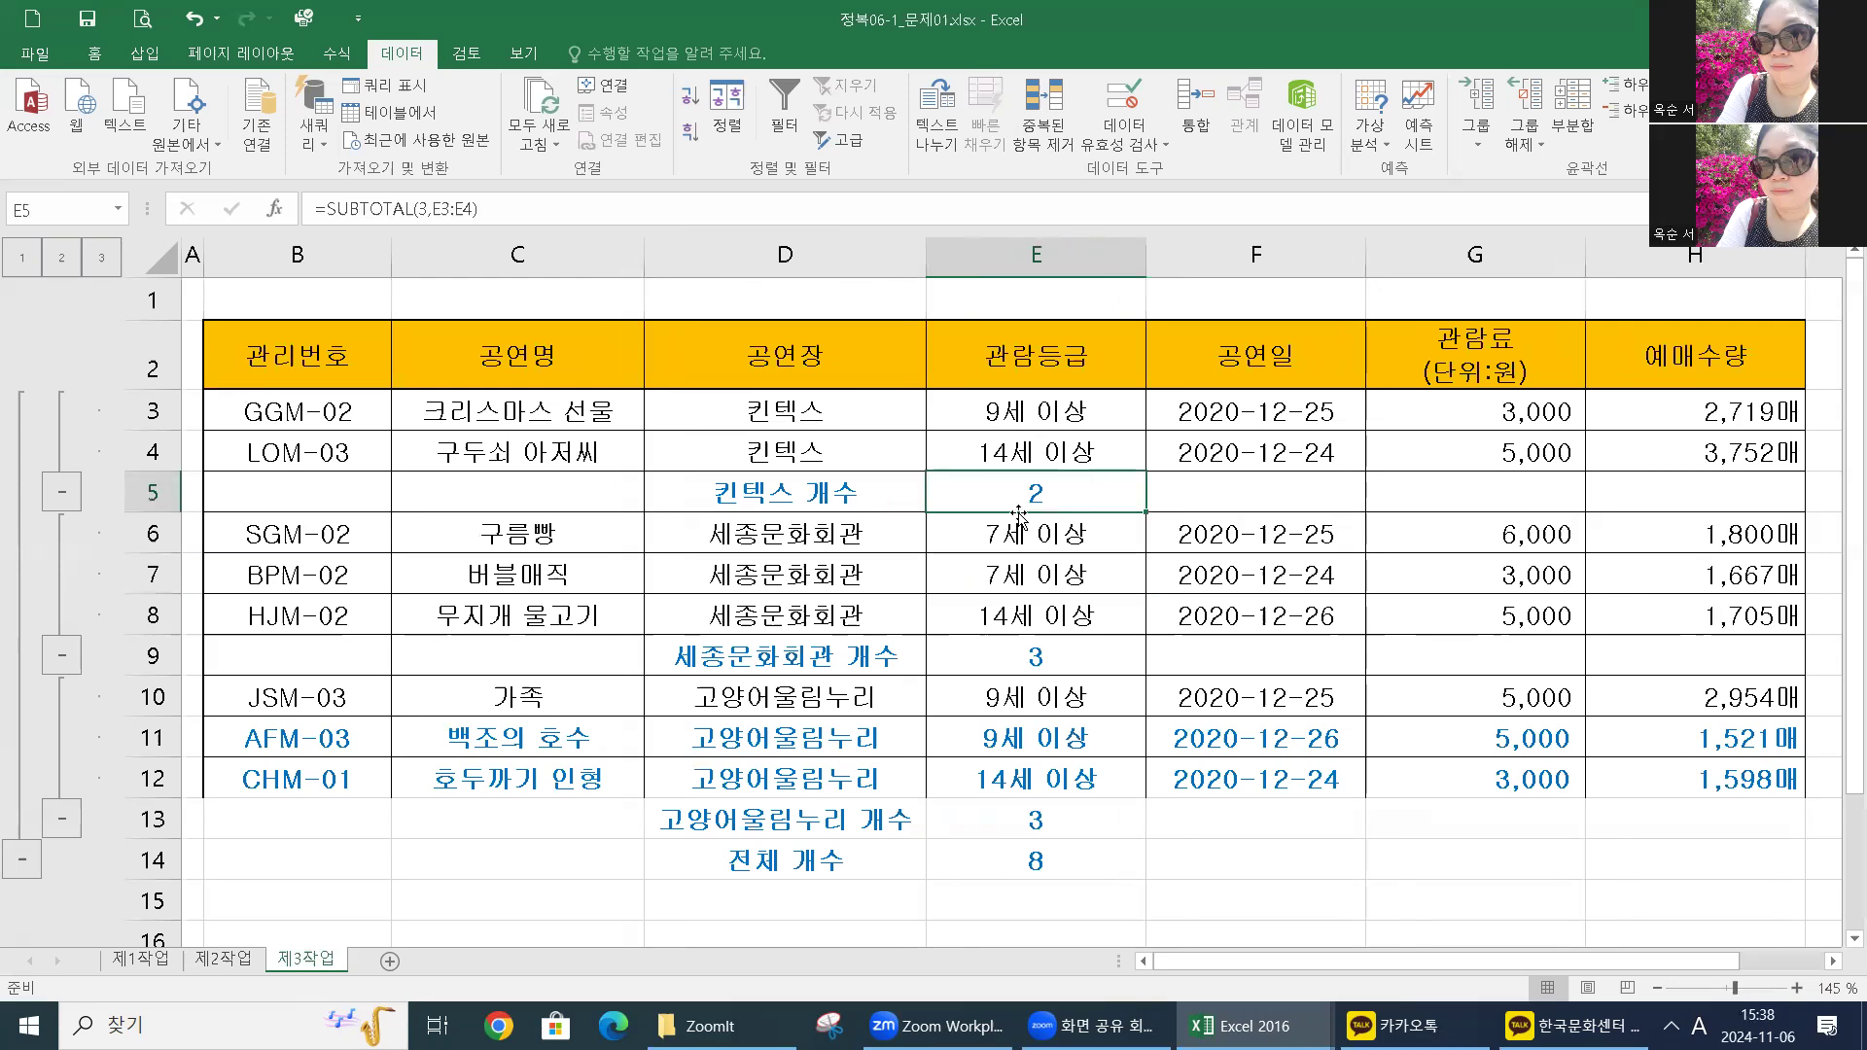
Step: Add a second subtotal grouped by 공연장 with the 평균 function on 관람료(단위:원) only, with 새로운 값으로 대치 turned off
left_click(1577, 107)
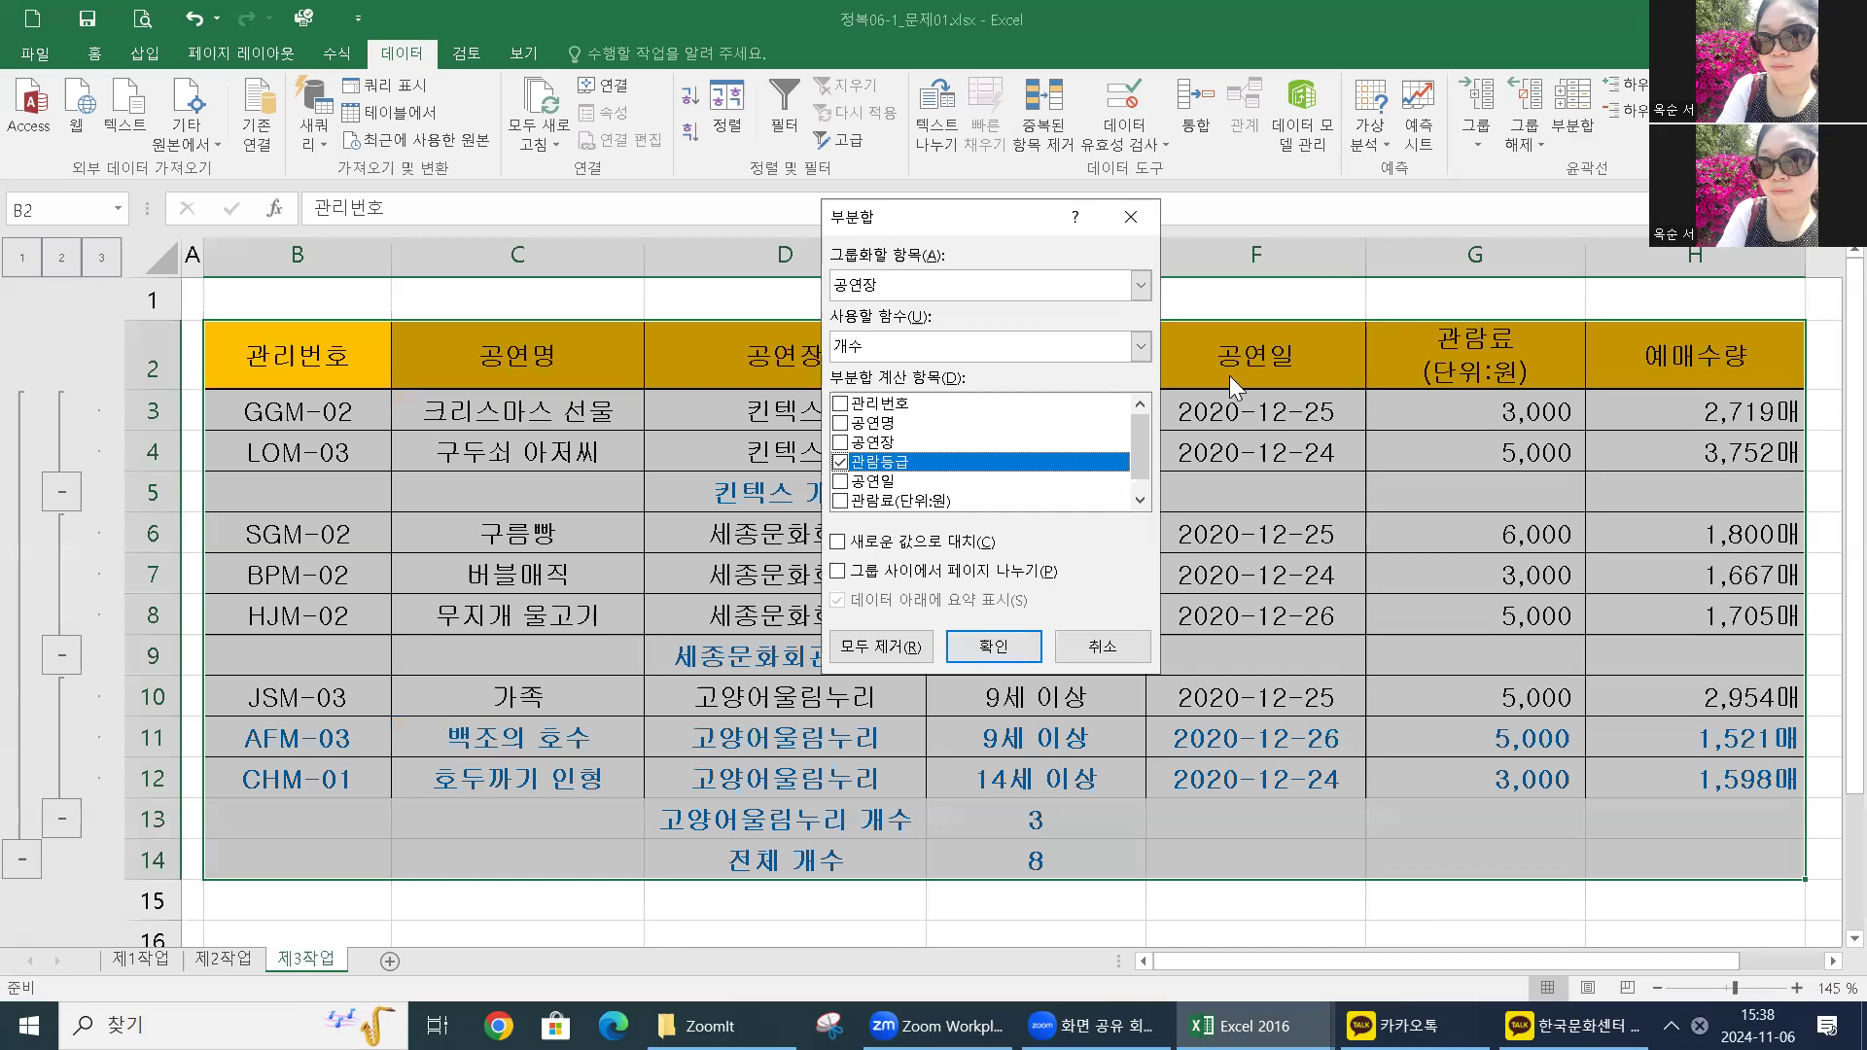
left_click(972, 356)
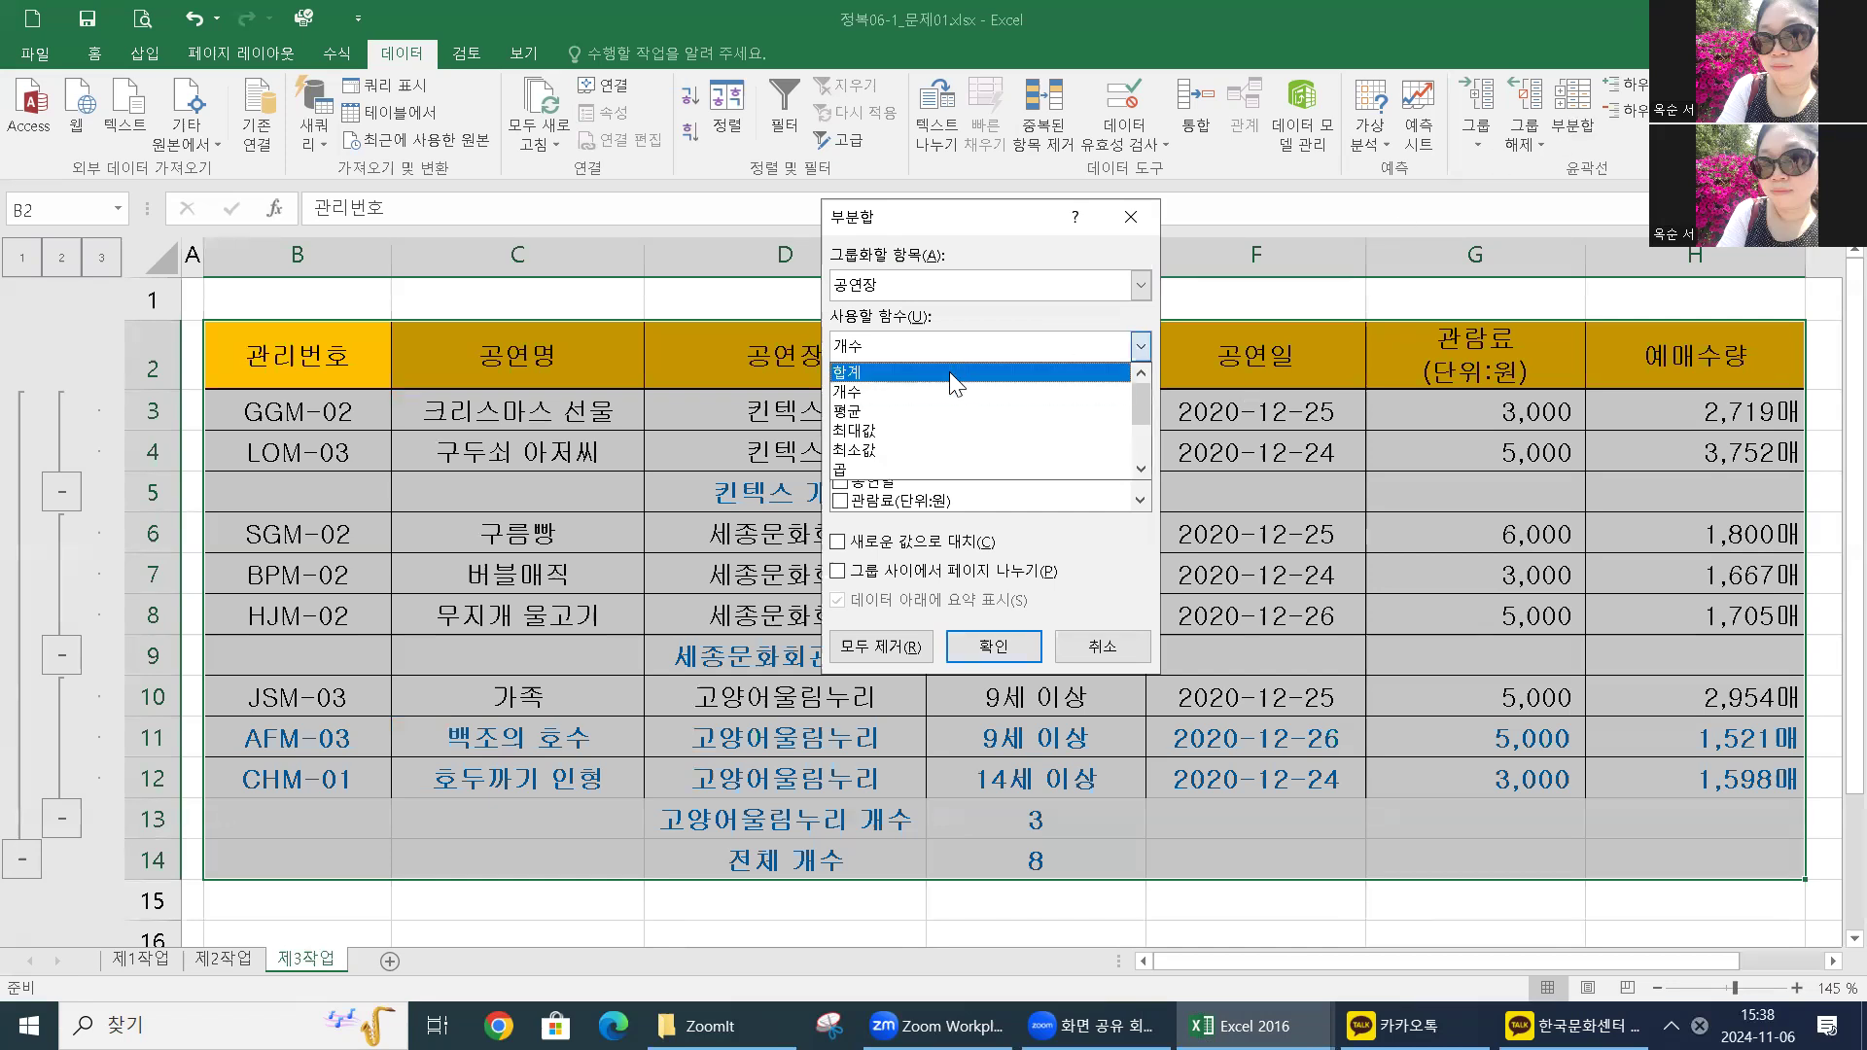
left_click(912, 412)
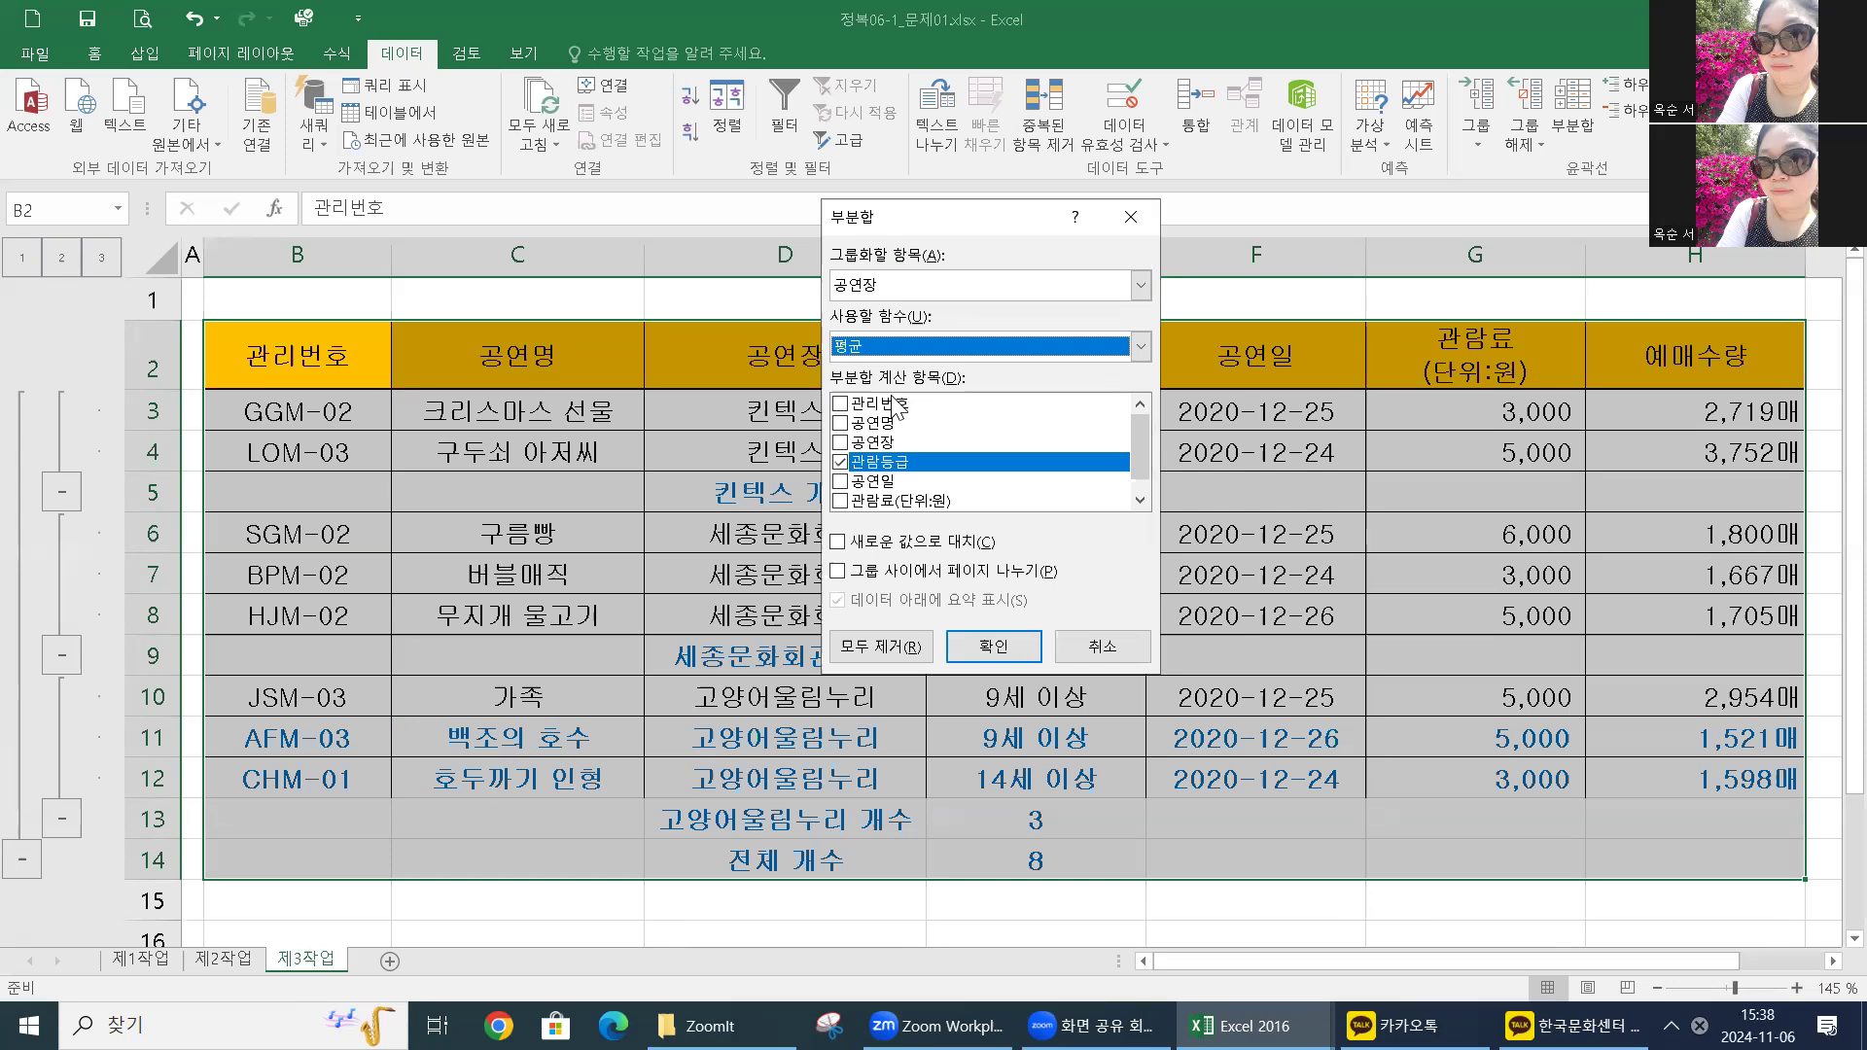
left_click(842, 500)
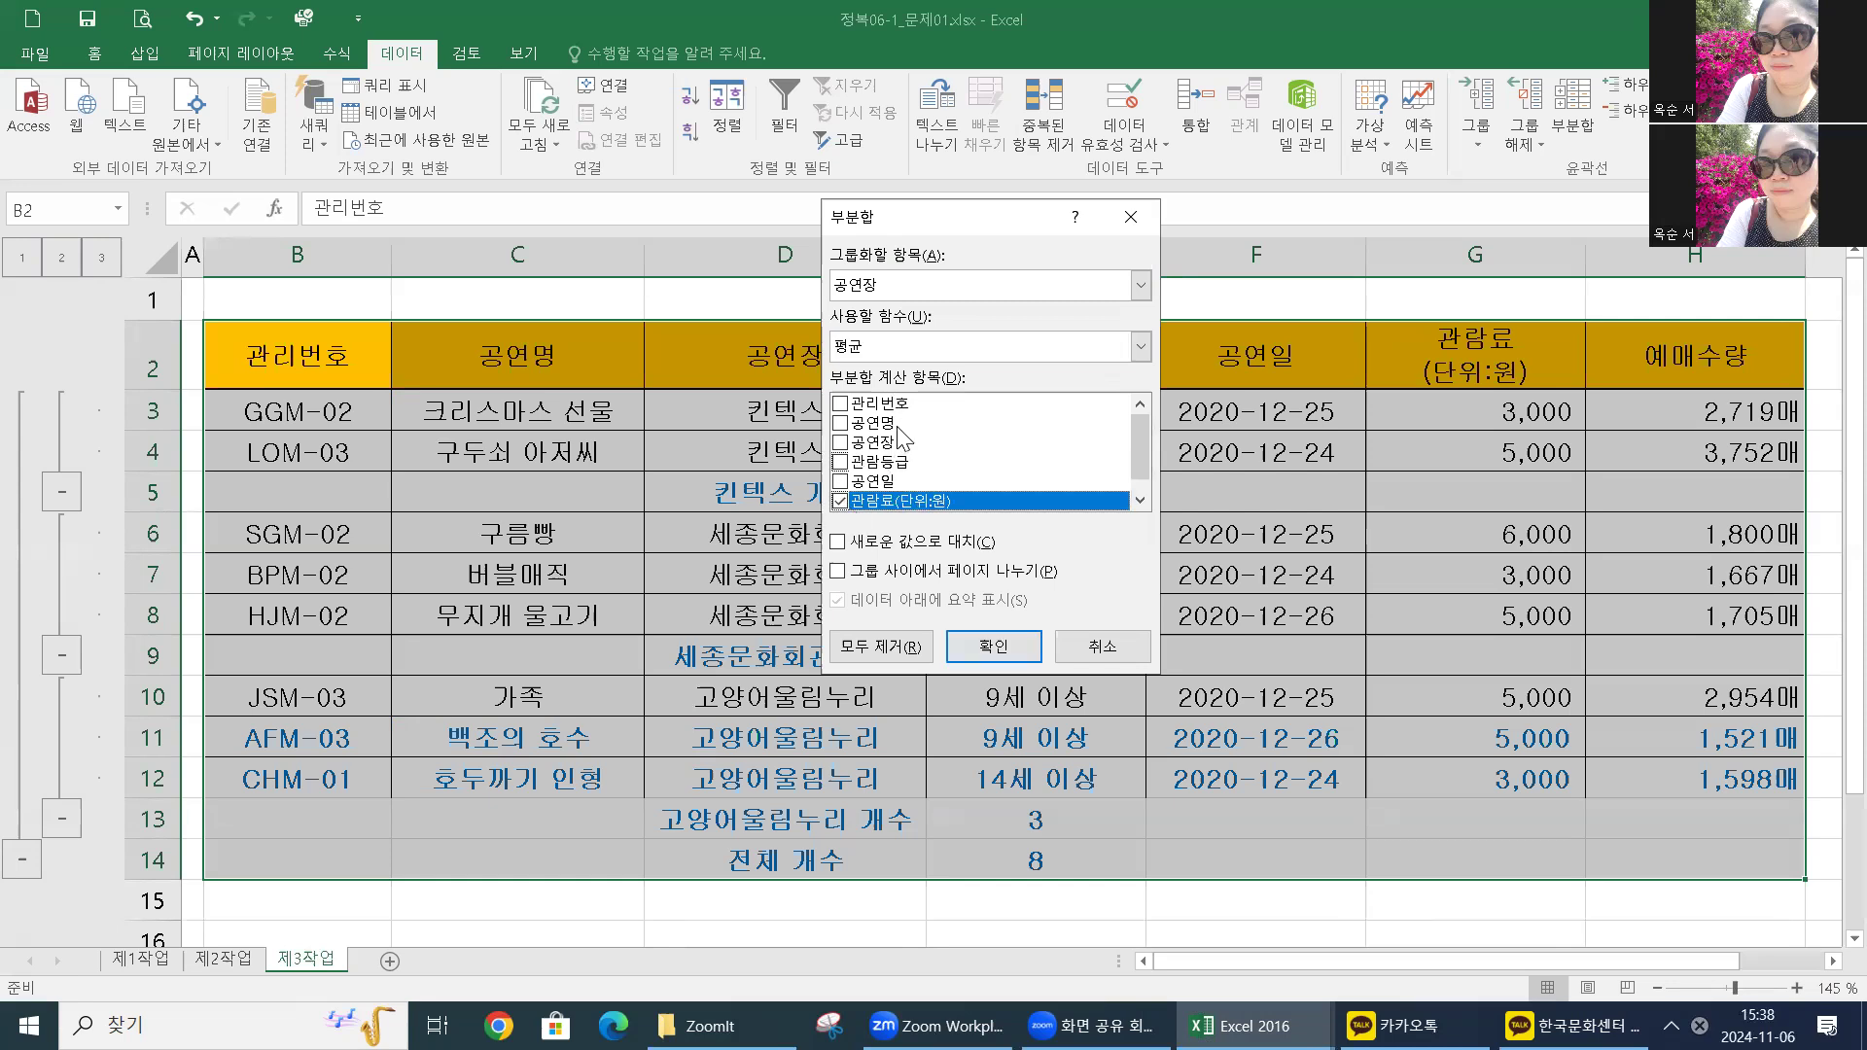
scroll(907, 418, "down", 1)
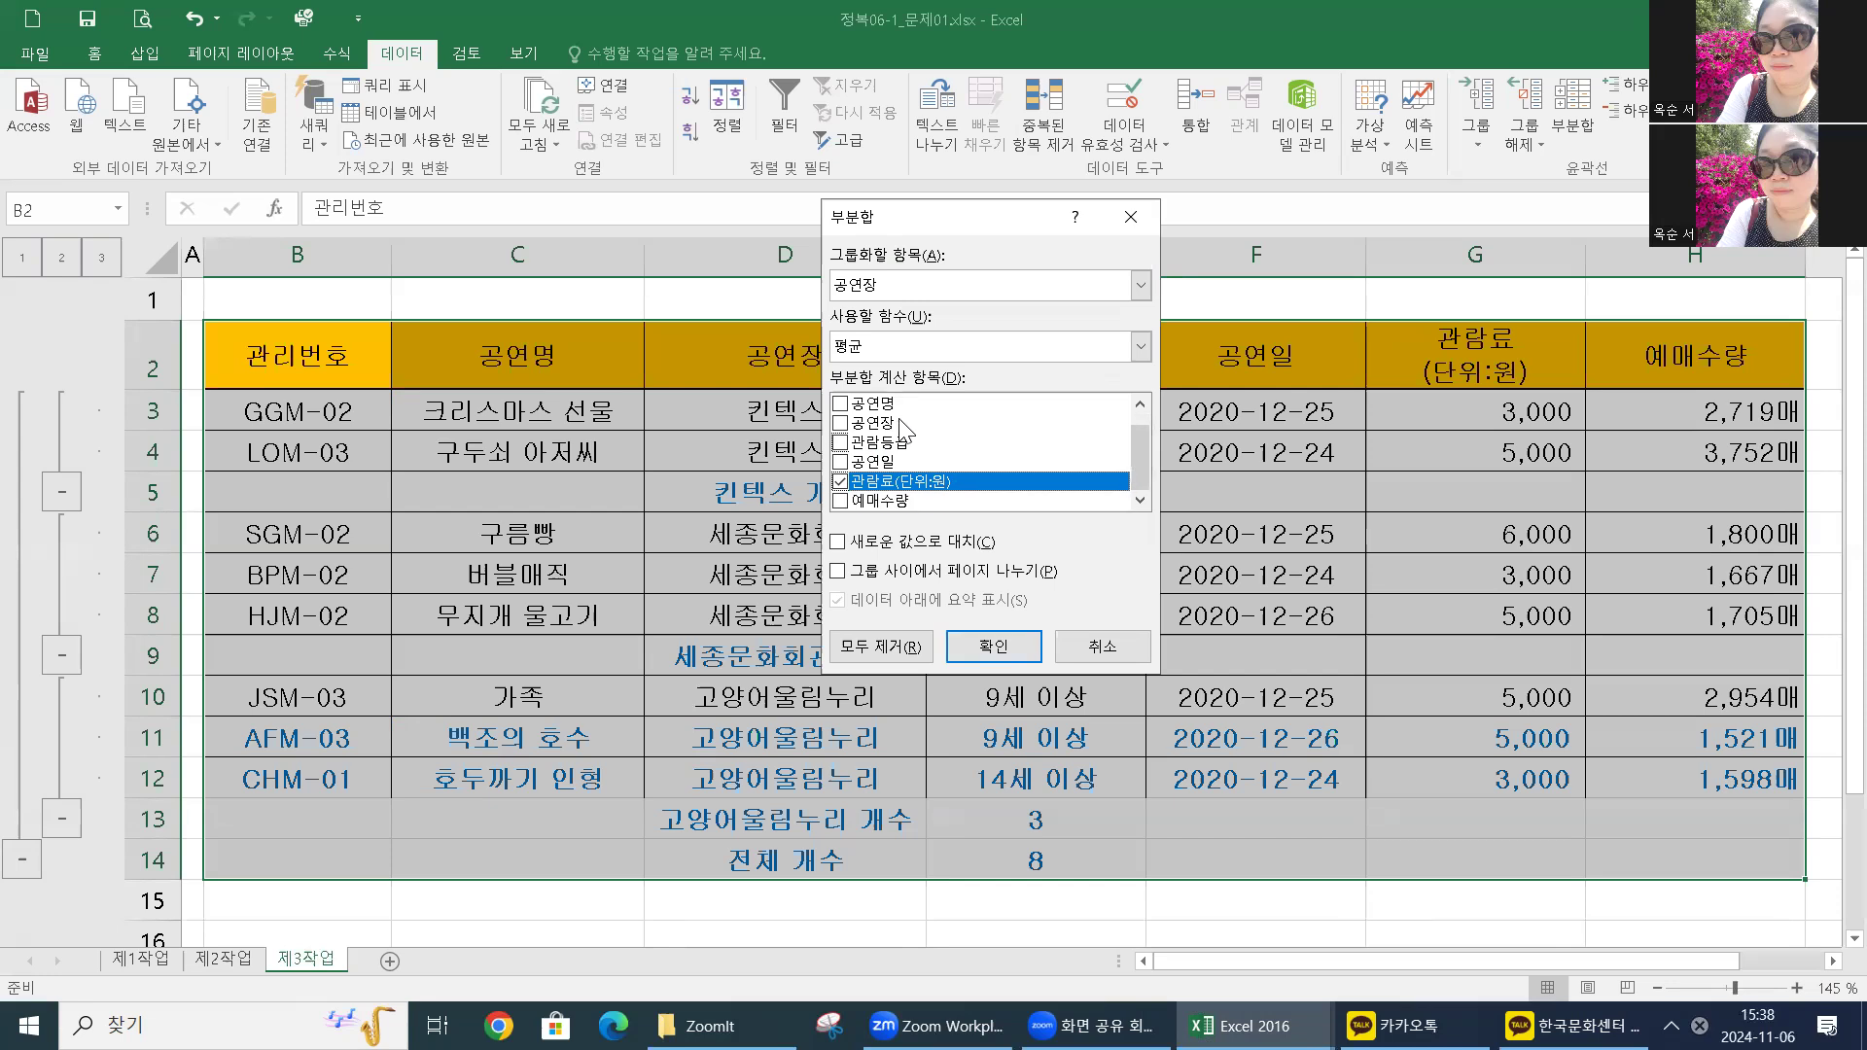
left_click(1002, 649)
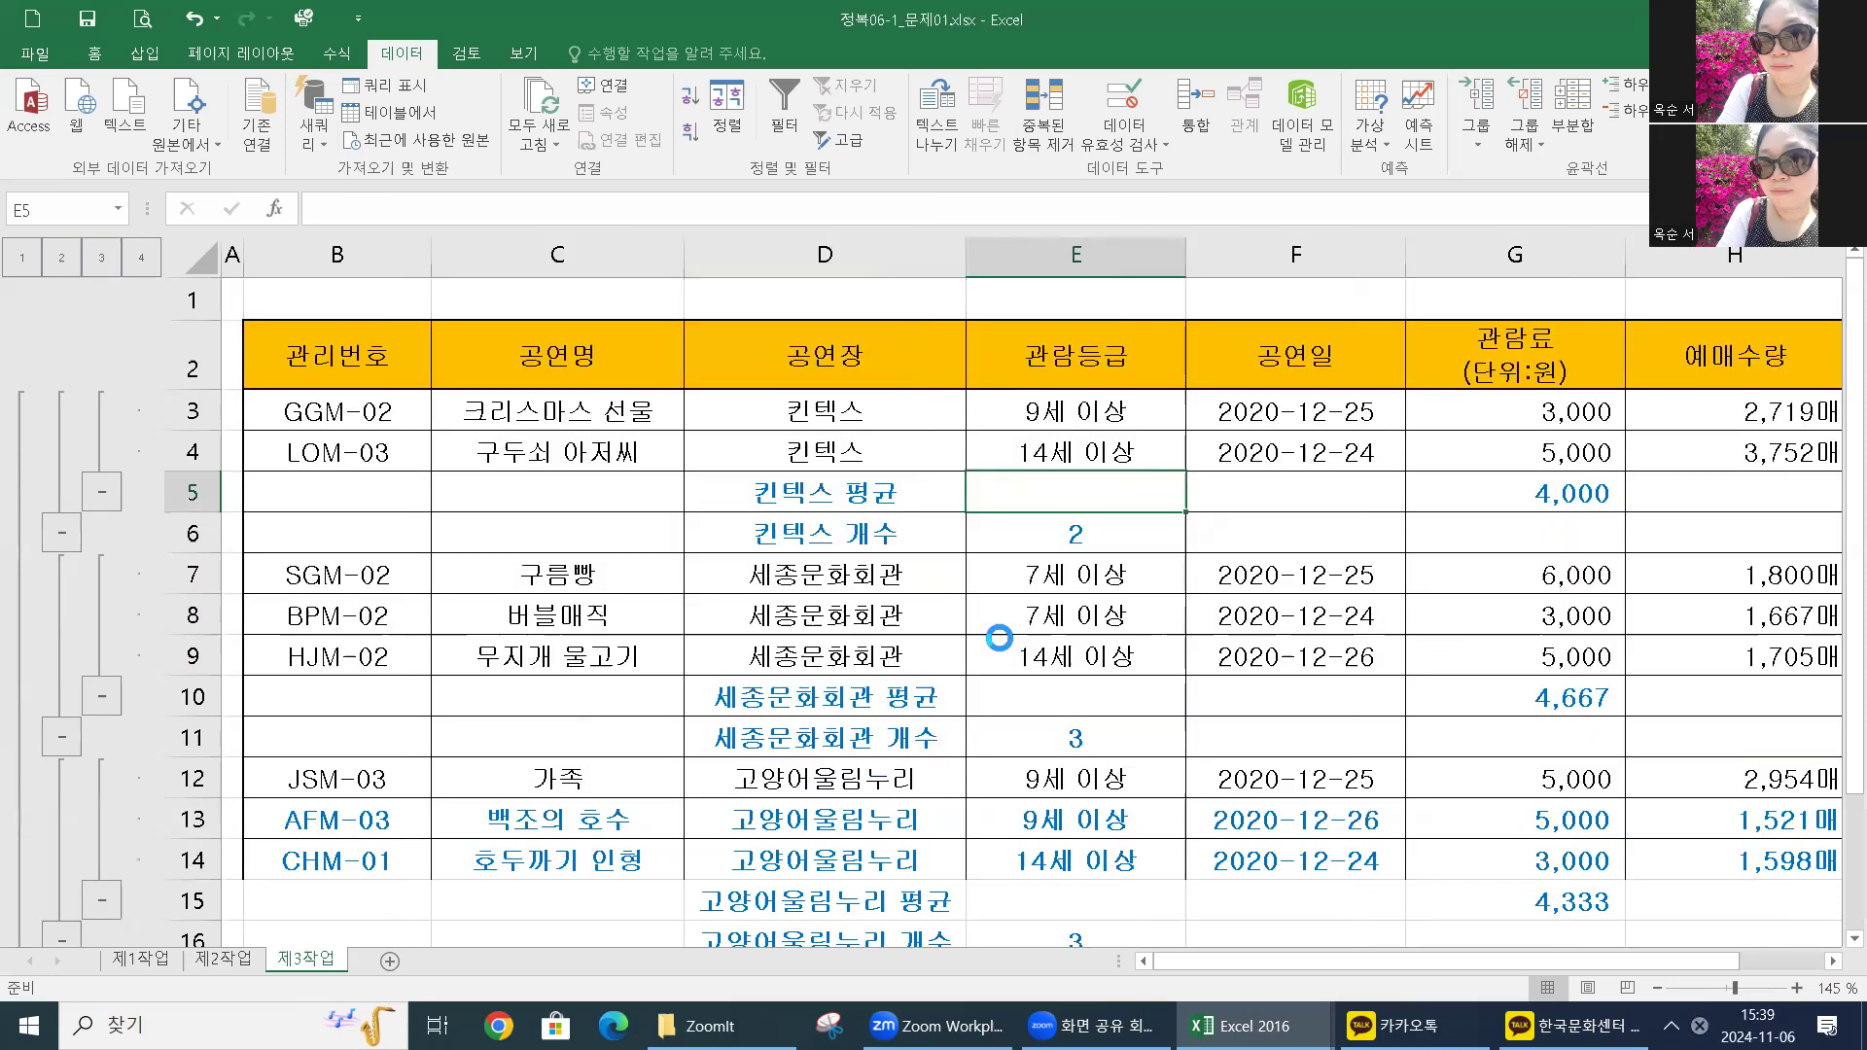
left_click(1000, 637)
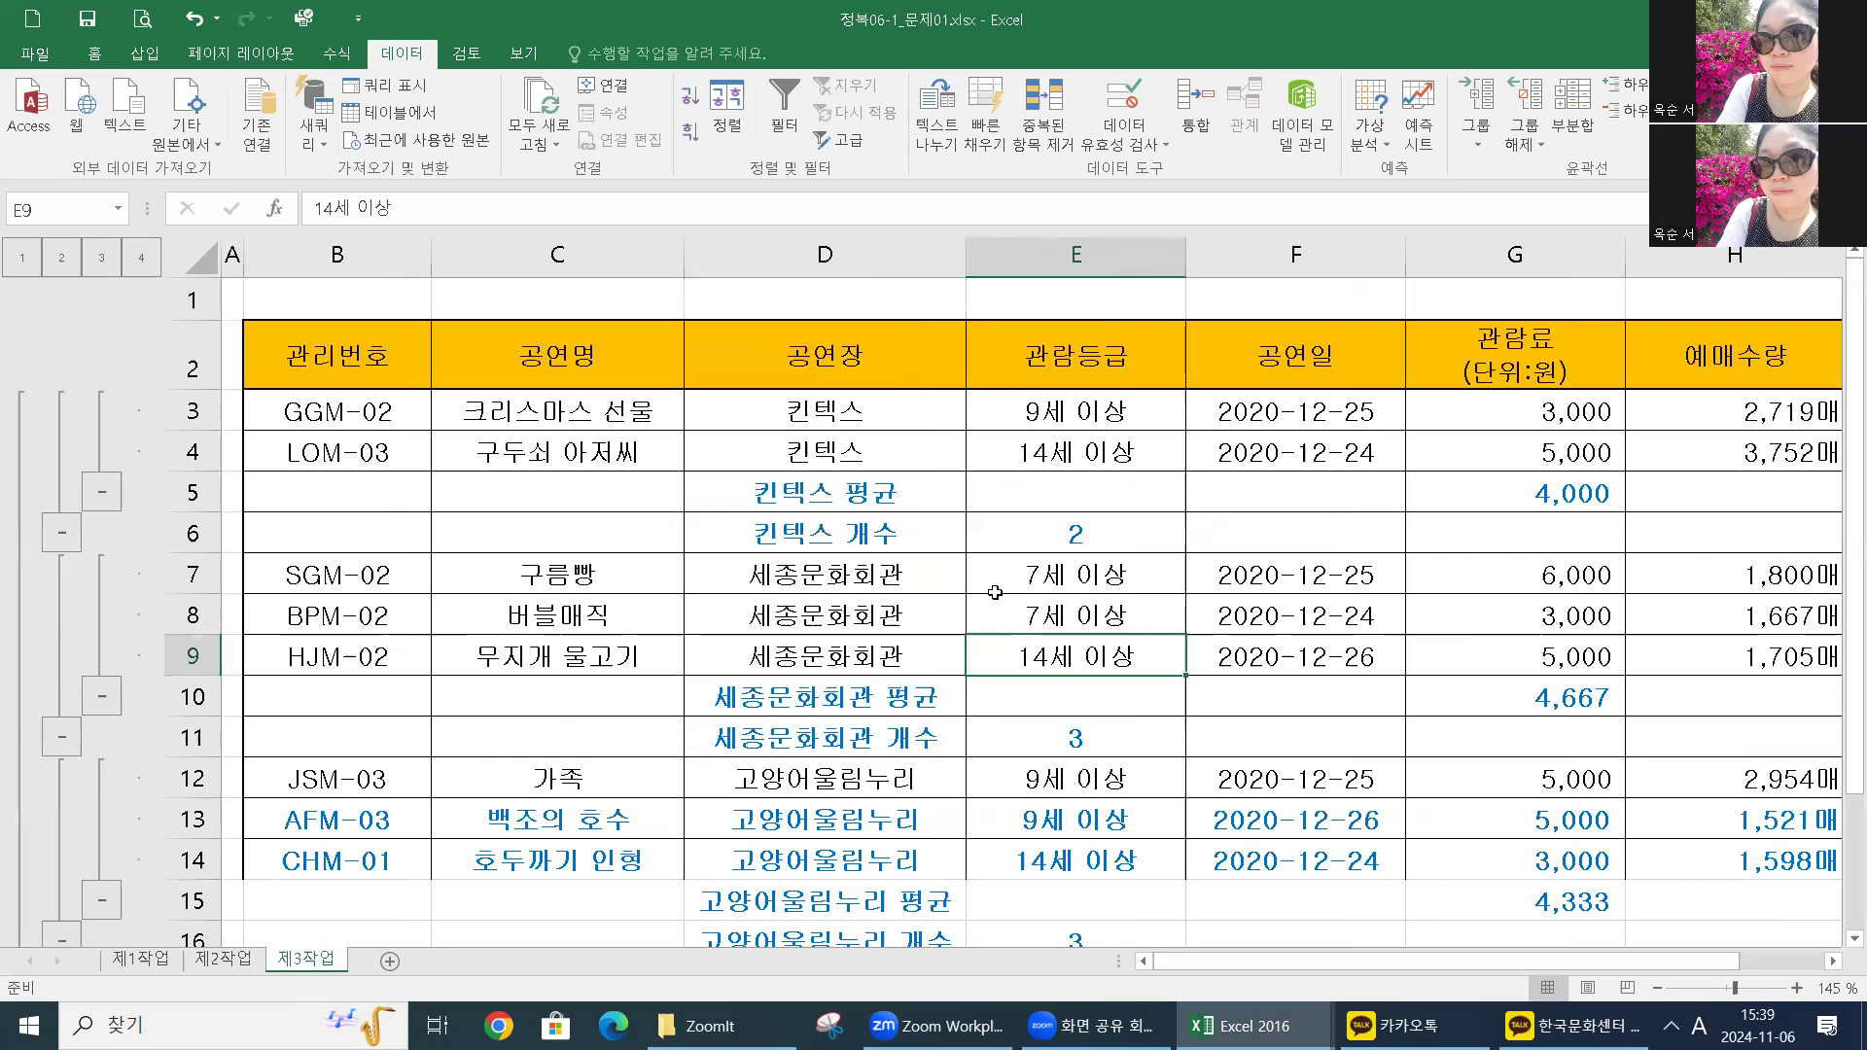
scroll(995, 592, "down", 2)
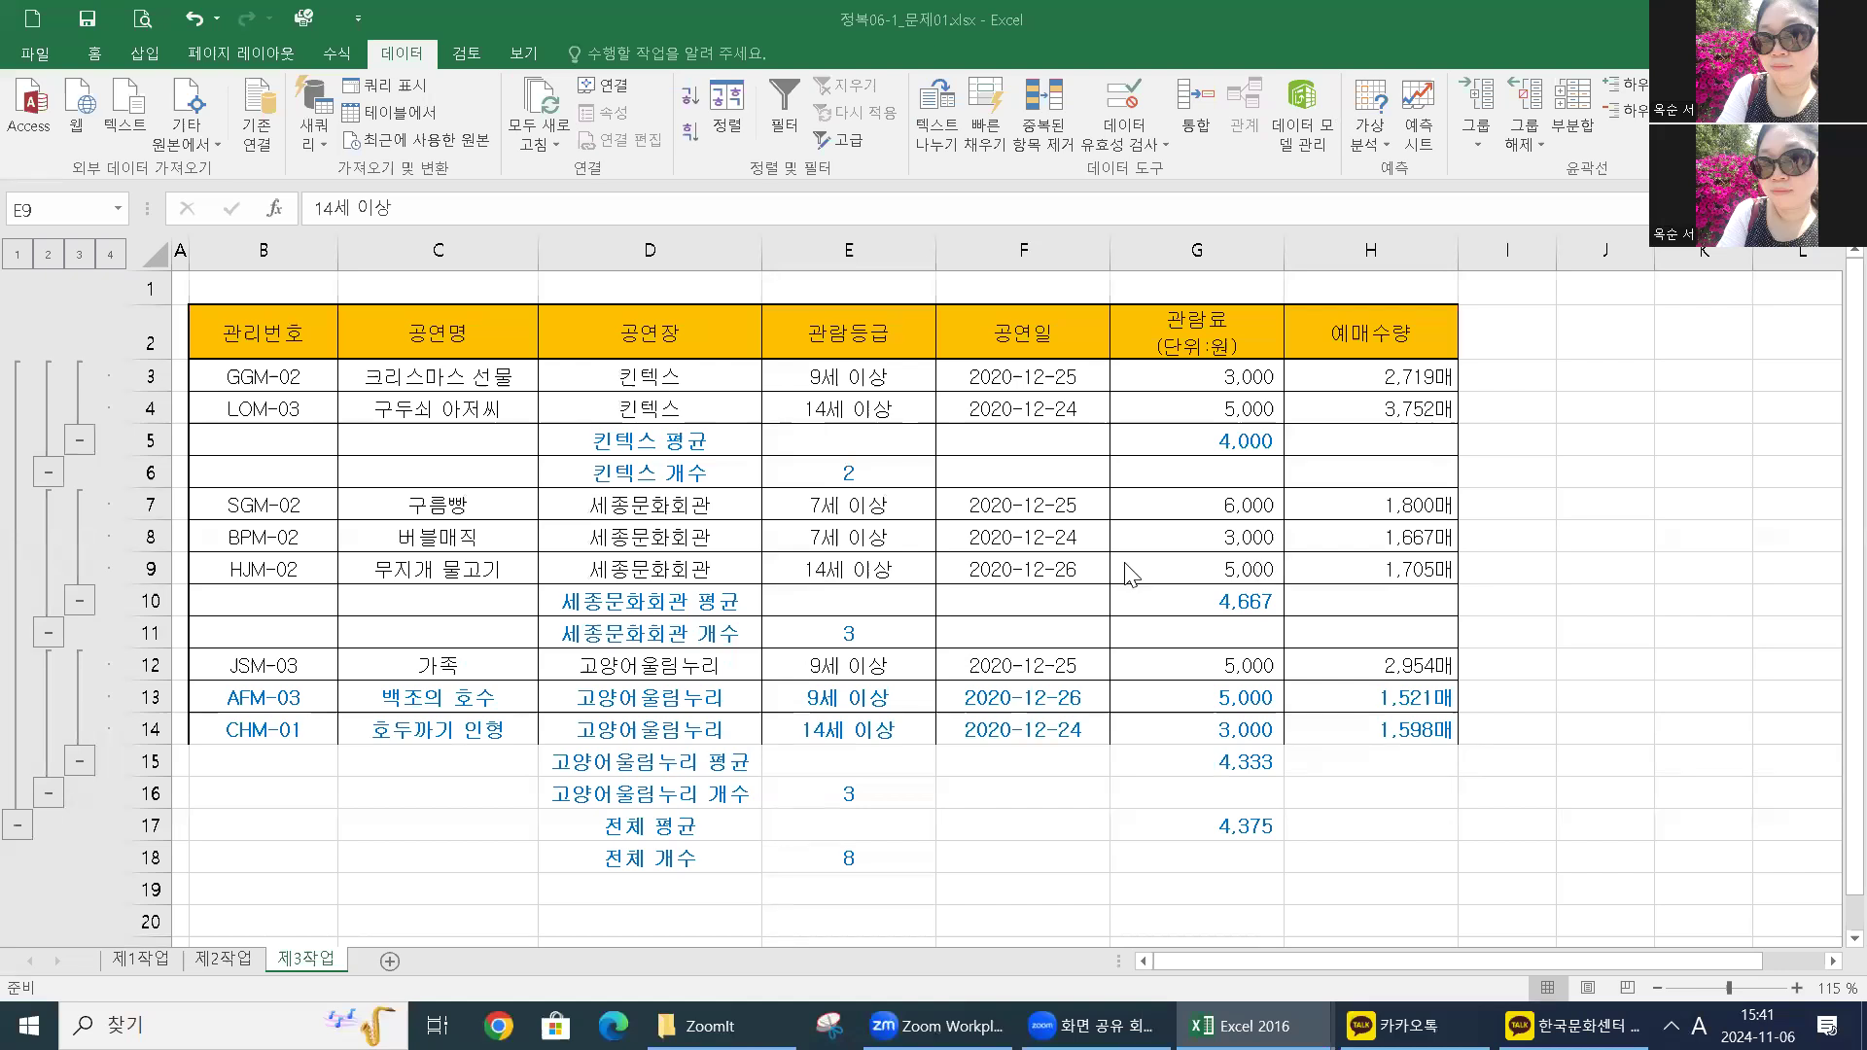
Step: Clear the outline (윤곽) from the subtotaled table, keeping its 평균 and 개수 rows
left_click(972, 405)
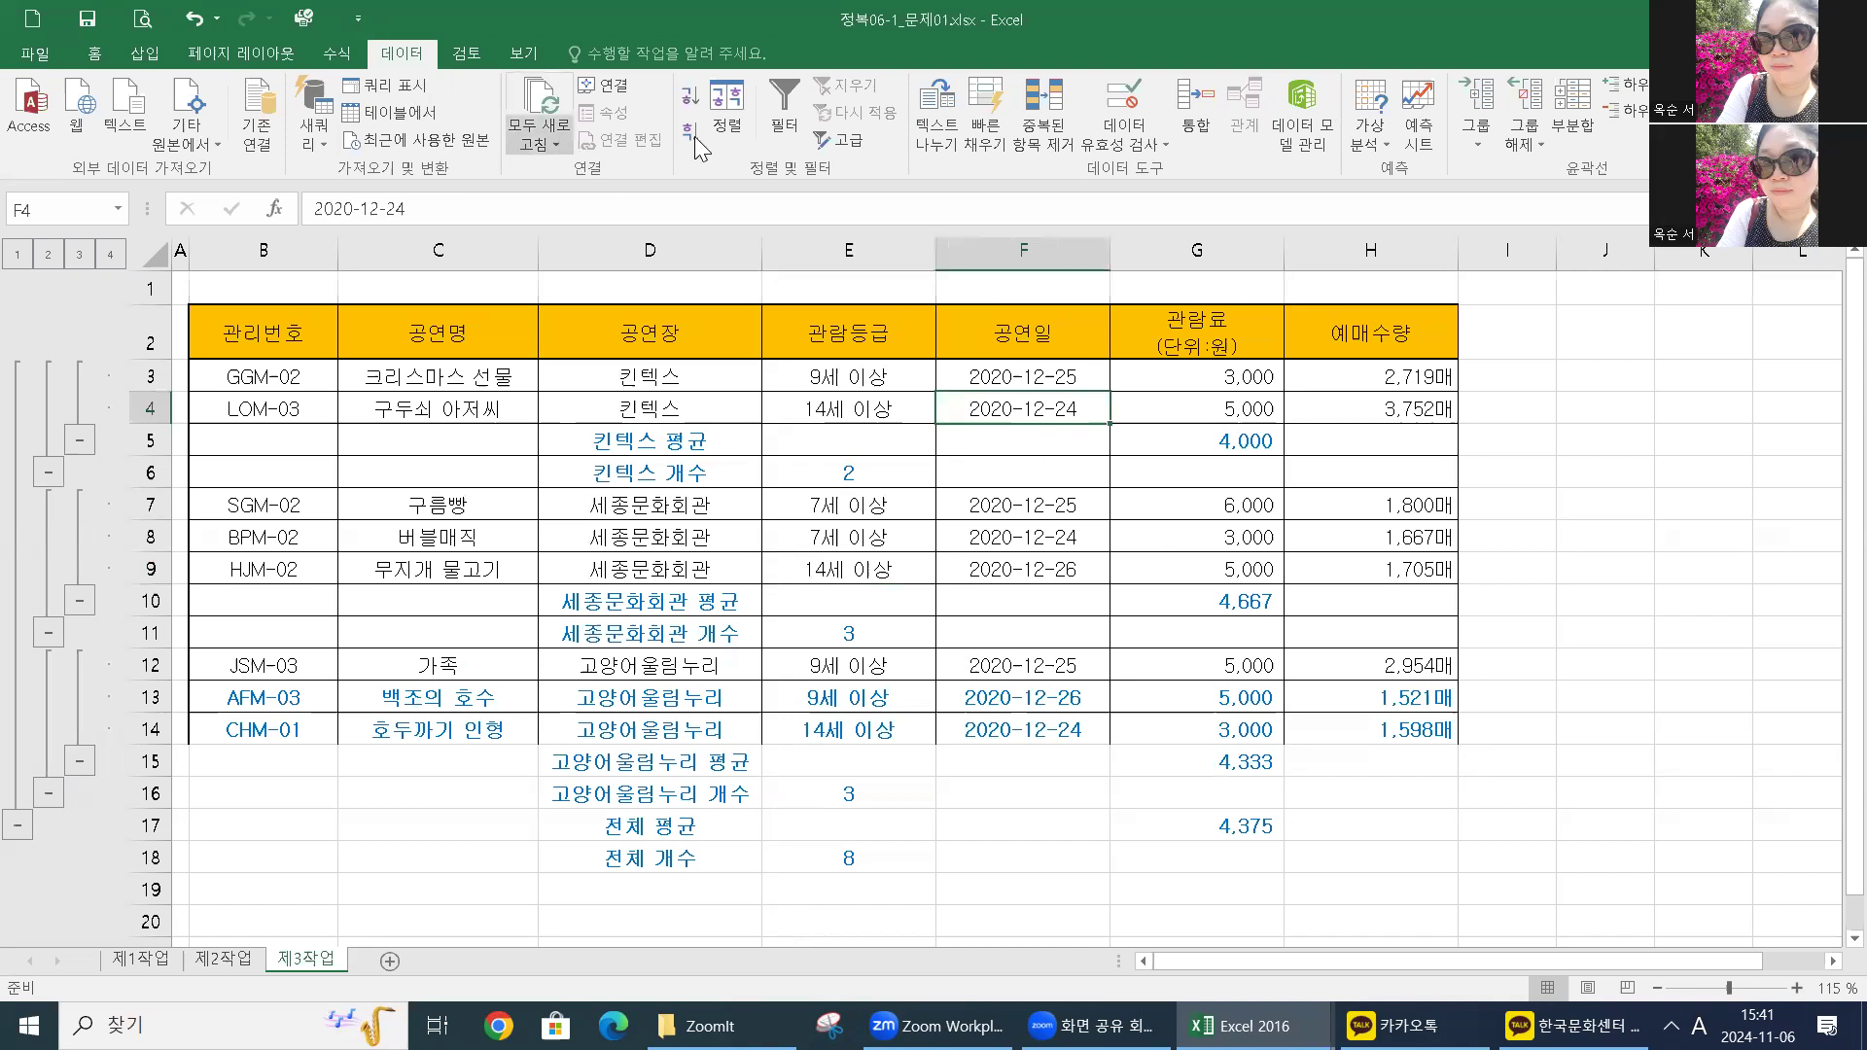
left_click(1524, 148)
left_click(1567, 201)
left_click(1193, 448)
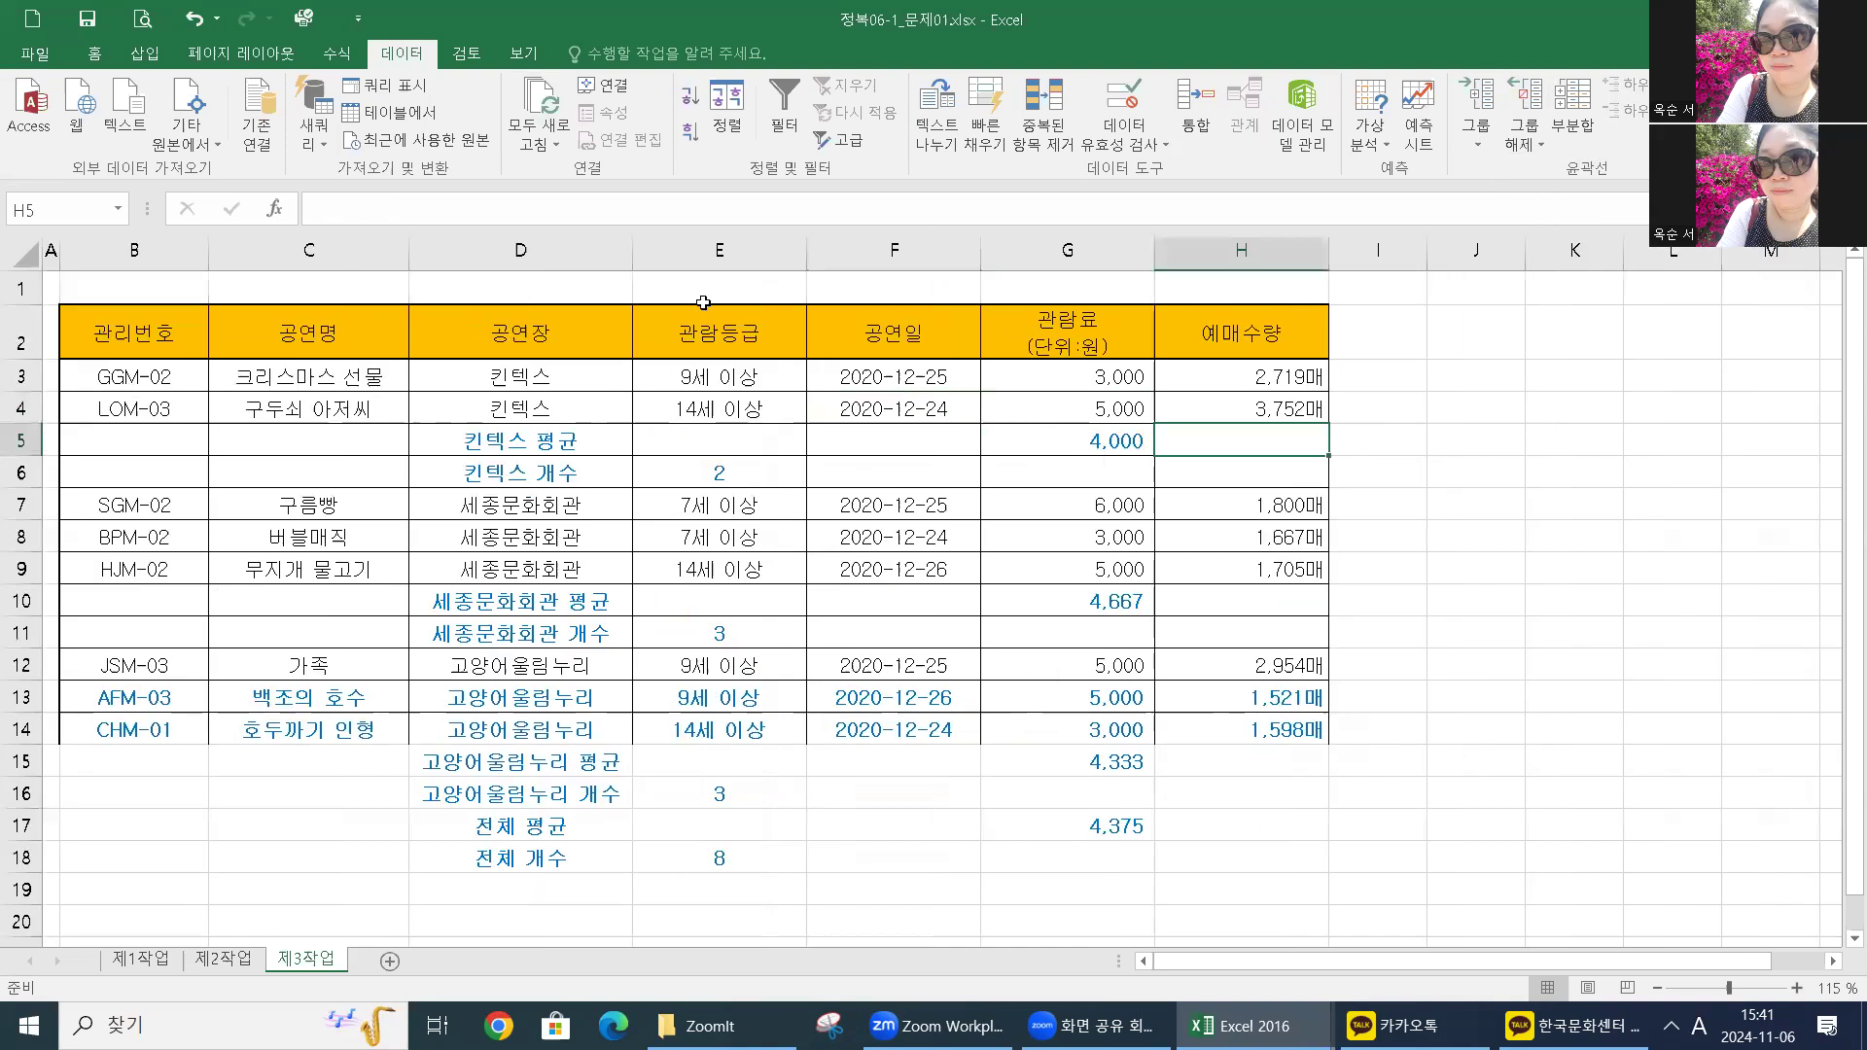